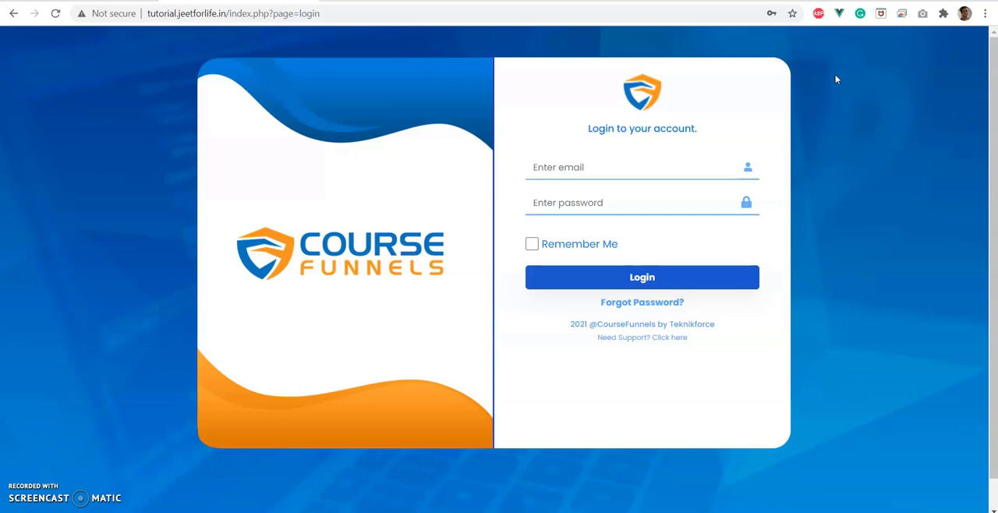
# Log in with the saved account email and password, with Remember Me enabled.
pyautogui.click(532, 244)
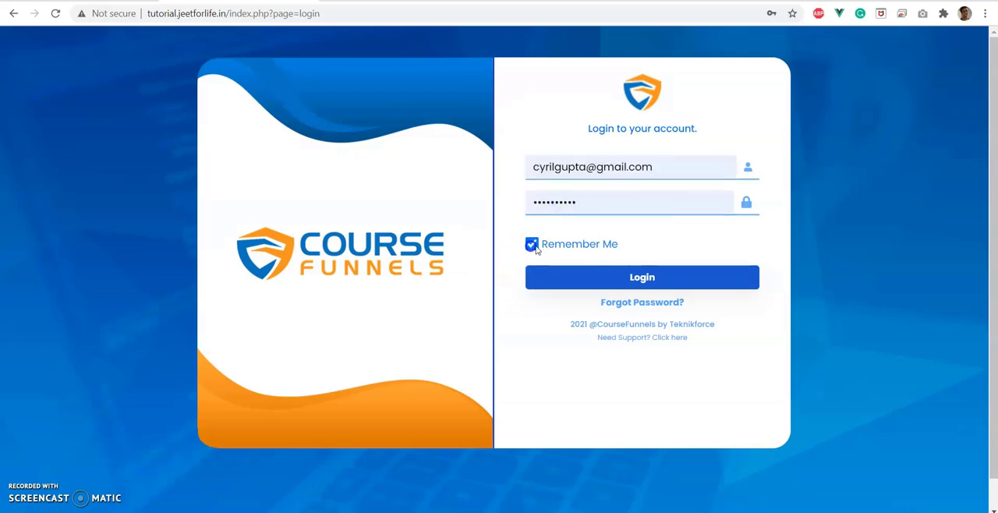
pyautogui.click(585, 274)
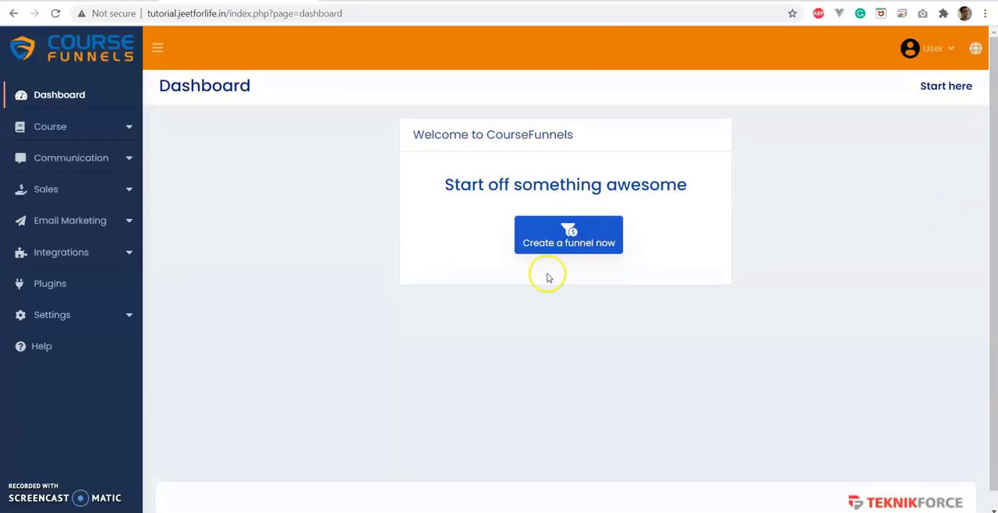
# Start a new course funnel from the Course Funnels list and name it "Hello Course".
pyautogui.click(566, 248)
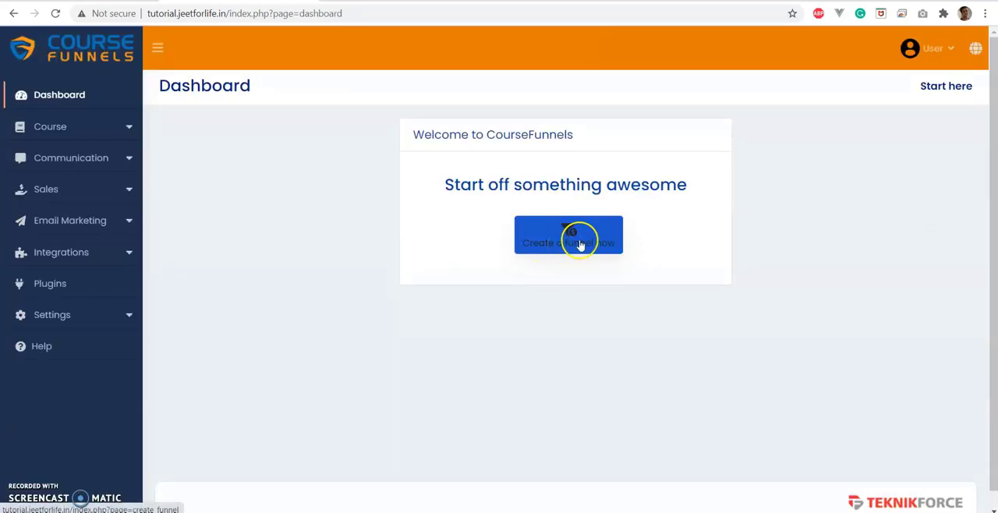
pyautogui.click(99, 132)
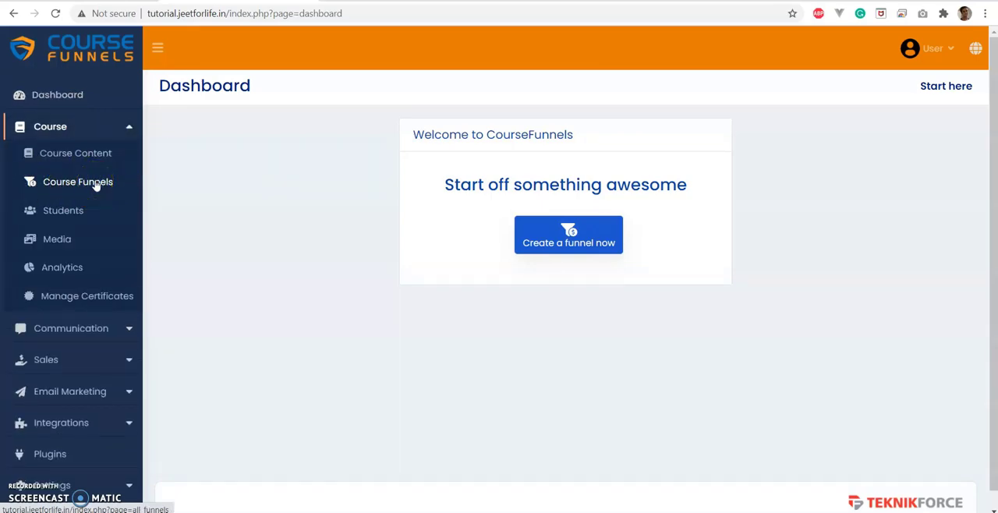
pyautogui.click(84, 189)
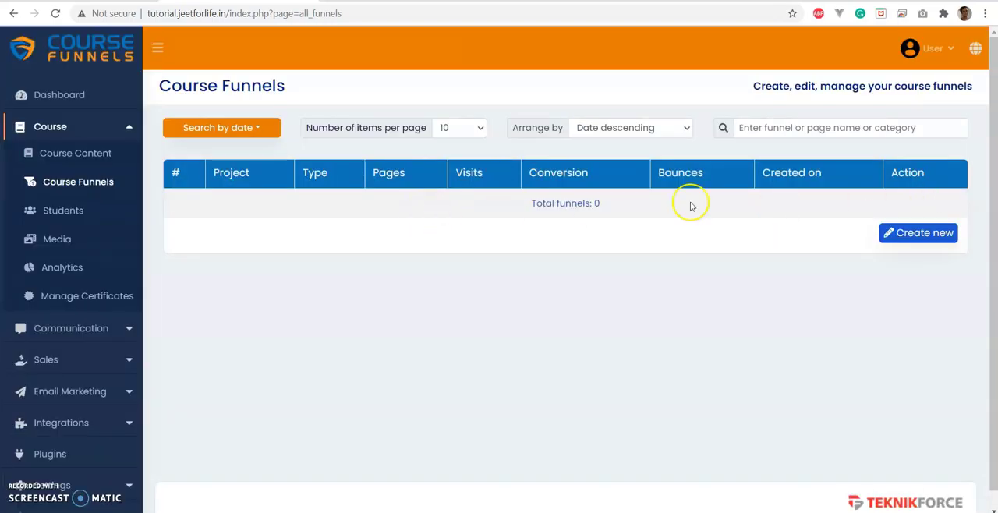
pyautogui.click(895, 244)
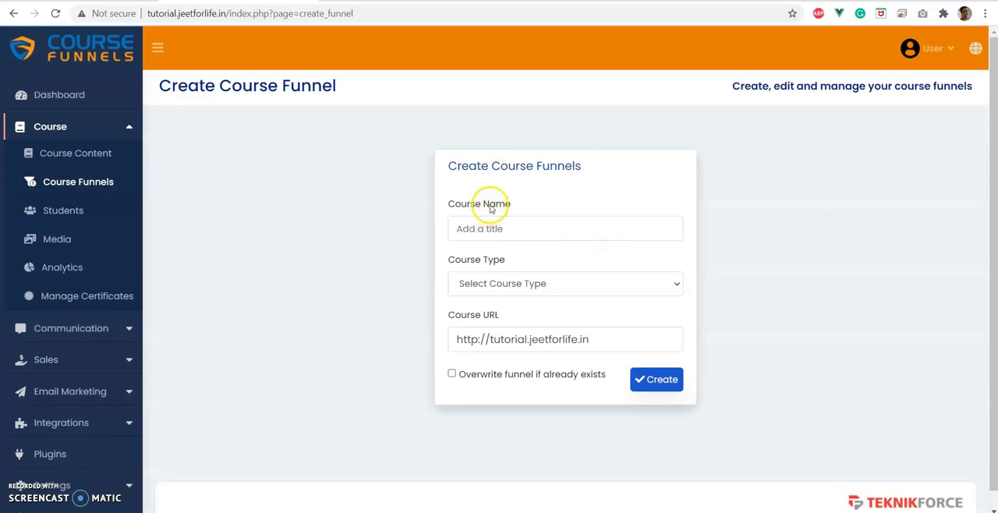
pyautogui.click(477, 234)
pyautogui.write('Hello Course')
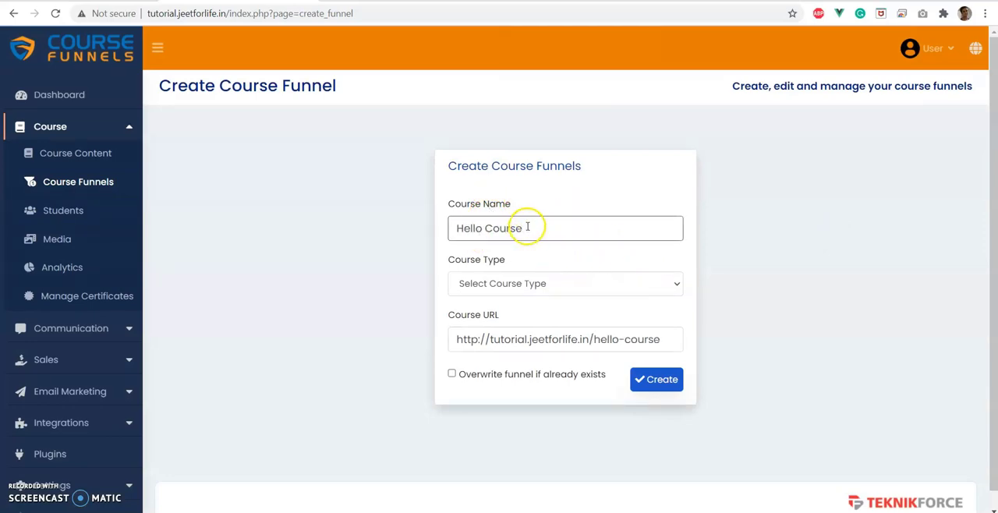
# Examine the new funnel's course name and Course URL path, along with the General Settings page in a separate tab.
pyautogui.moveTo(528, 227); pyautogui.dragTo(460, 226)
pyautogui.scroll(-1, 918, 272)
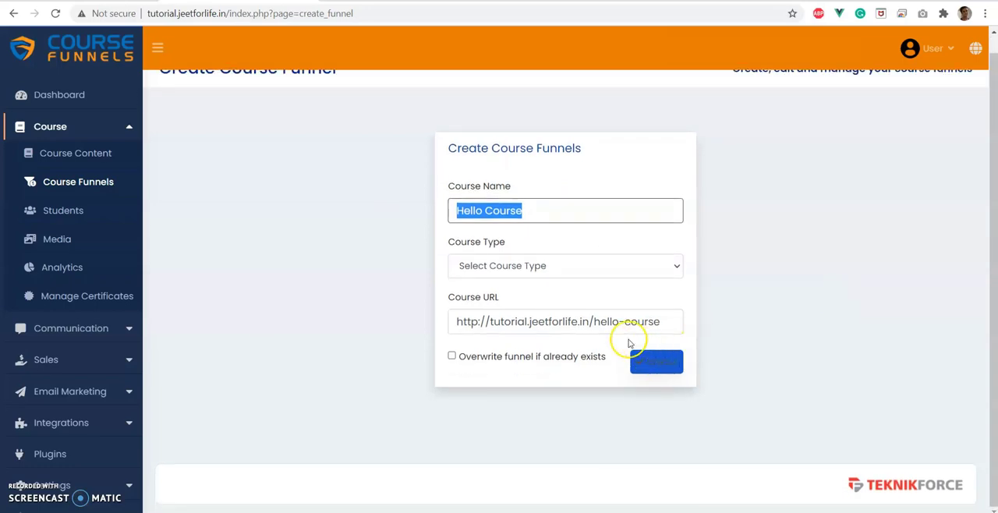
pyautogui.moveTo(596, 328)
pyautogui.moveTo(595, 321); pyautogui.dragTo(663, 322)
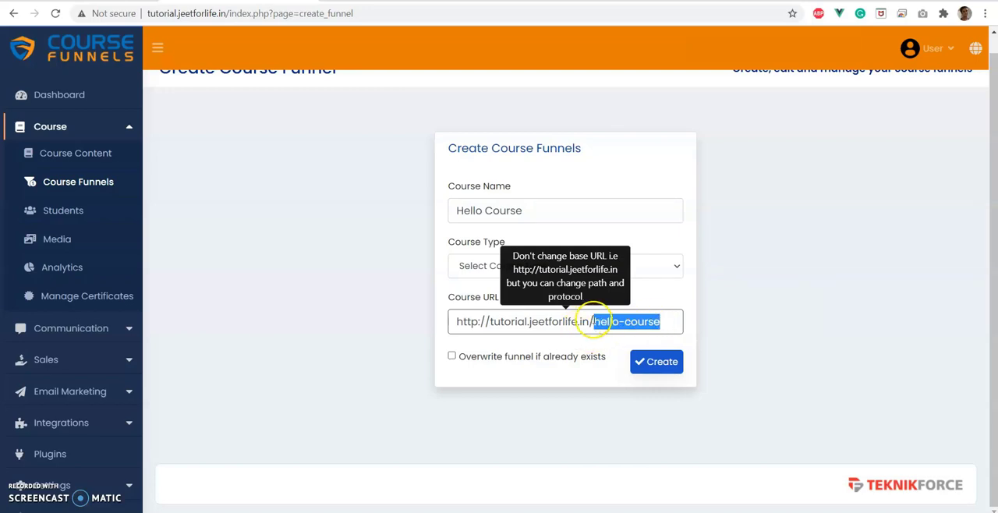
pyautogui.moveTo(595, 321)
pyautogui.mouseDown()
pyautogui.moveTo(570, 321)
pyautogui.moveTo(599, 320)
pyautogui.mouseUp()
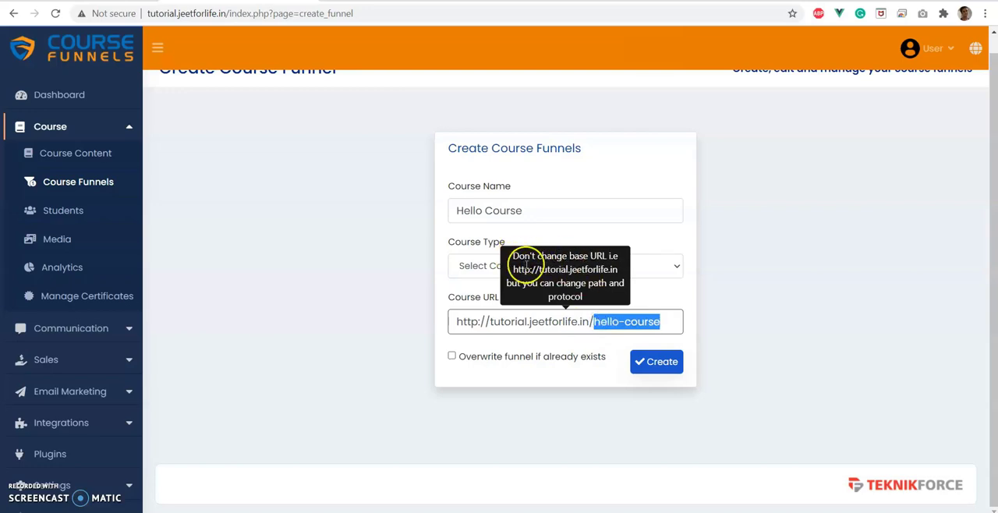
pyautogui.click(70, 485)
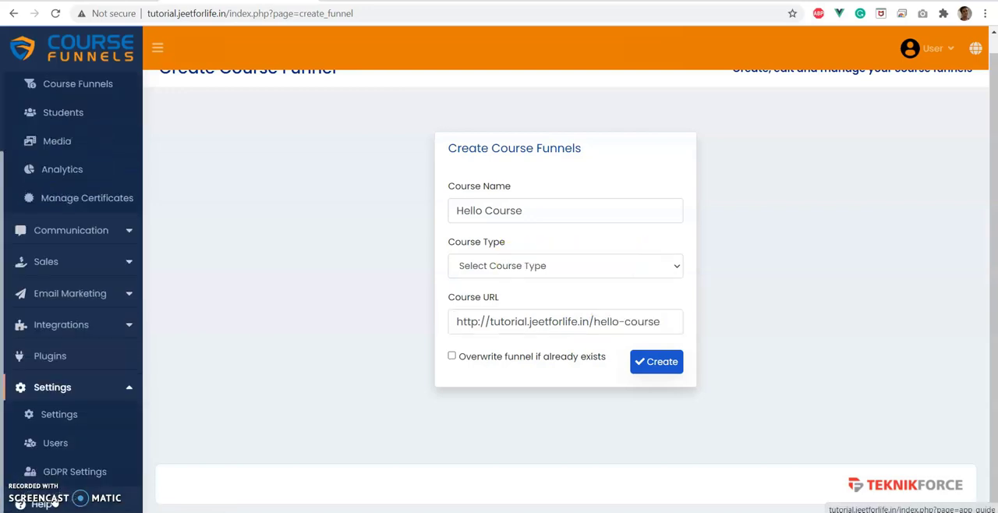
pyautogui.click(61, 414)
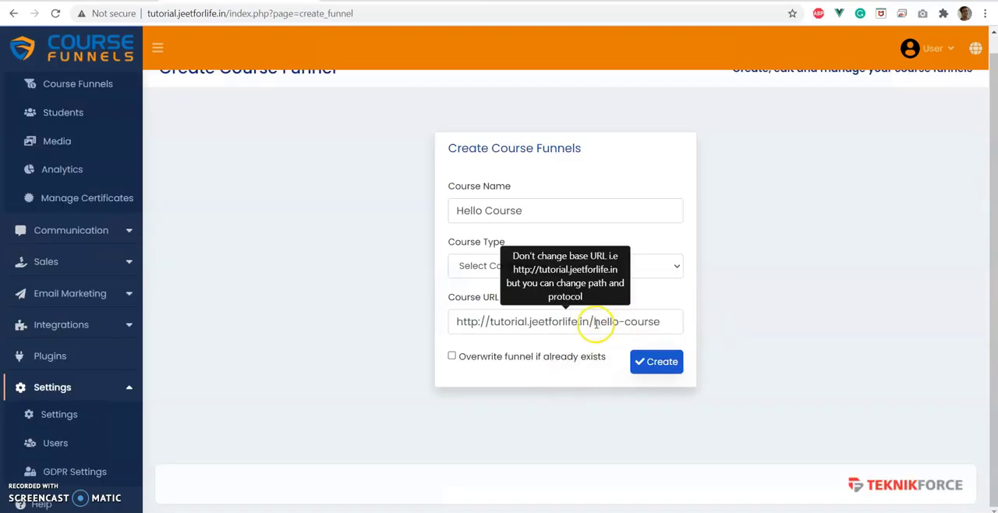
pyautogui.tripleClick(595, 322)
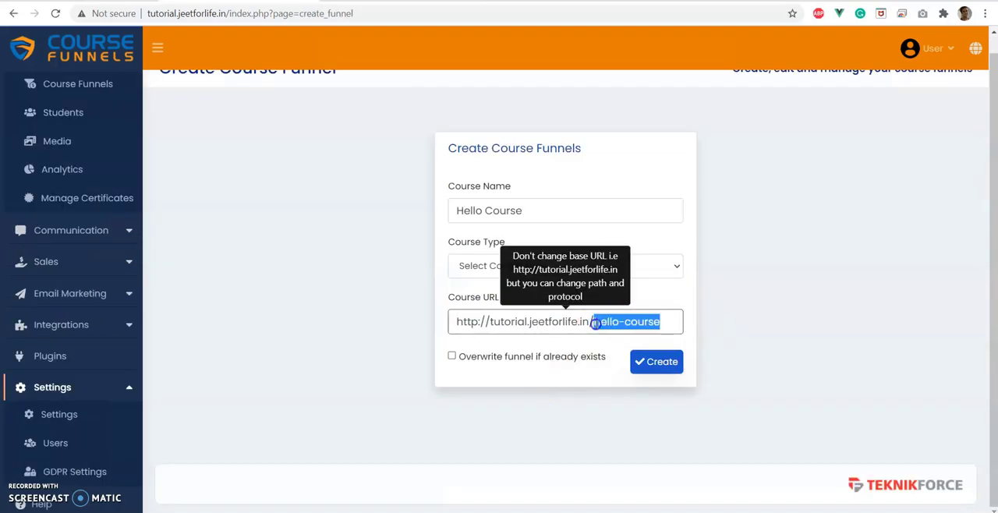
pyautogui.click(669, 322)
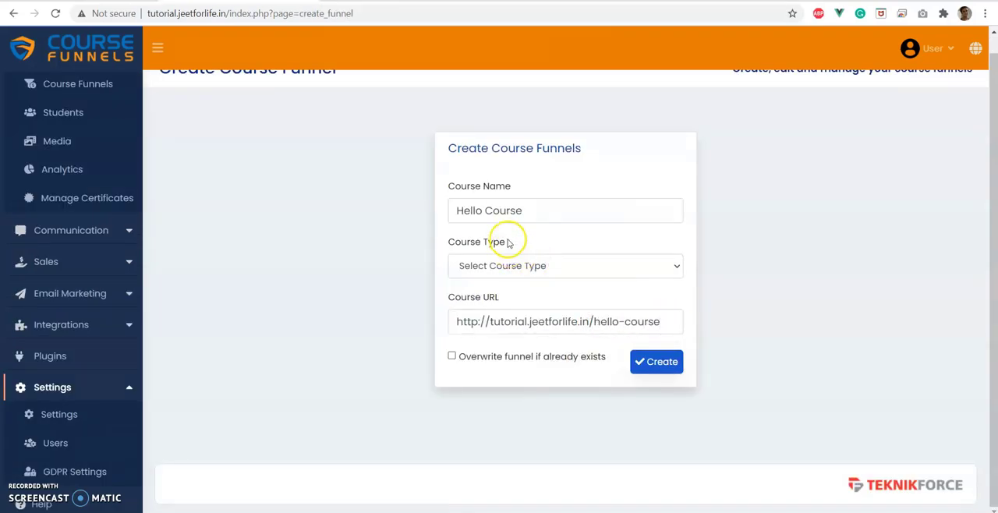
# Set the course type to Paid and create the funnel with the hello-course URL path.
pyautogui.click(487, 265)
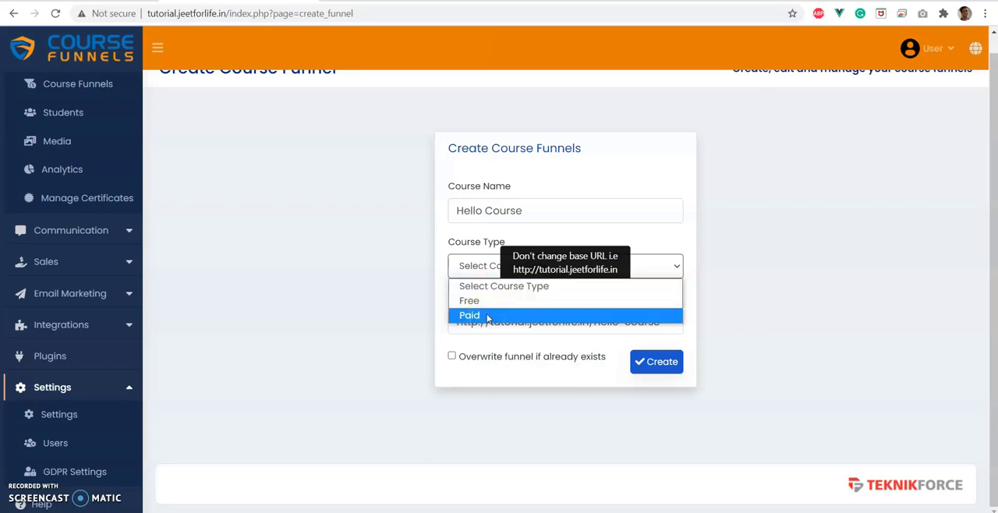
pyautogui.click(488, 316)
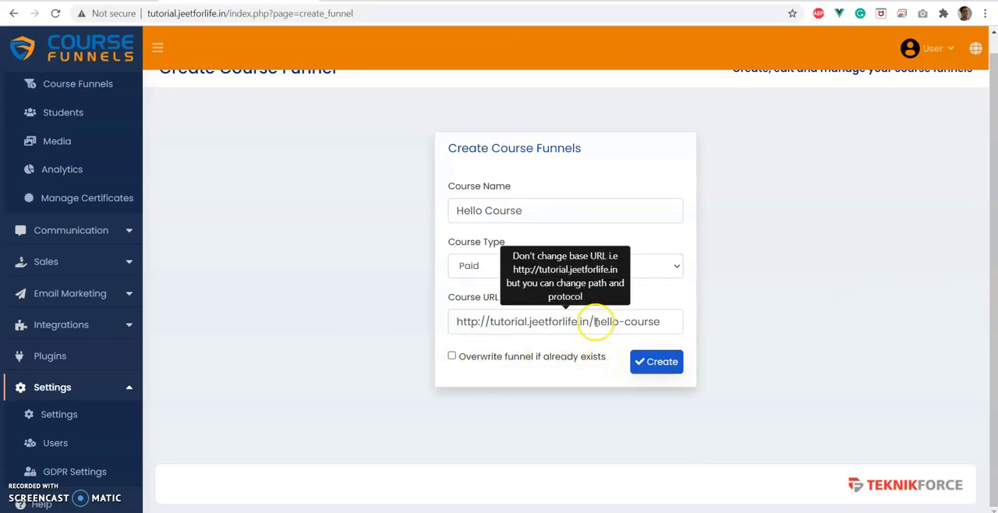
pyautogui.moveTo(594, 322); pyautogui.dragTo(662, 322)
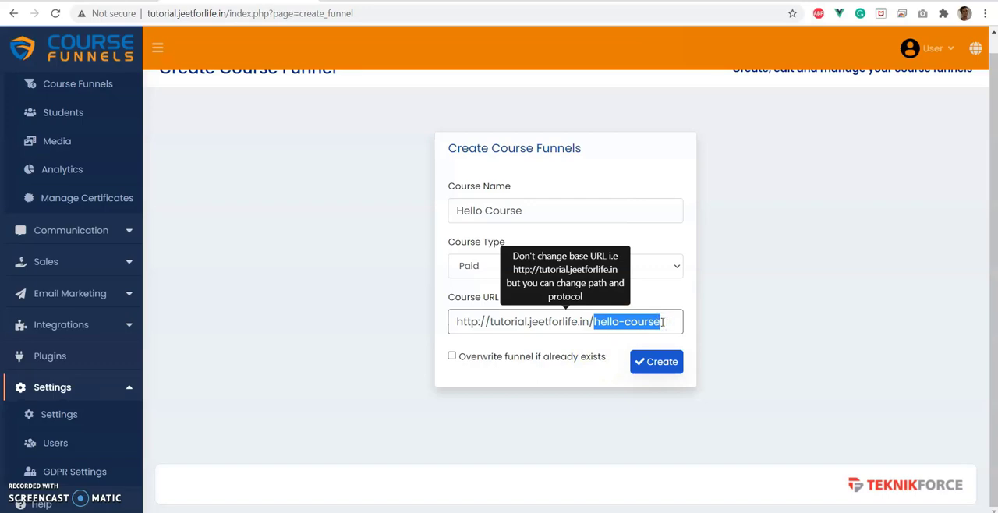
pyautogui.click(662, 363)
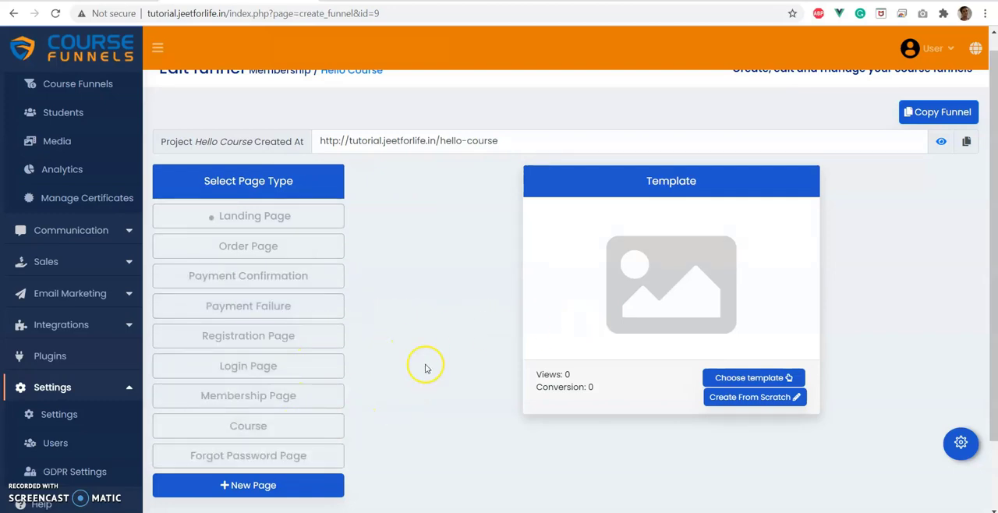
# Look over the funnel's page types and open the label entry for adding a new page.
pyautogui.scroll(-1, 428, 351)
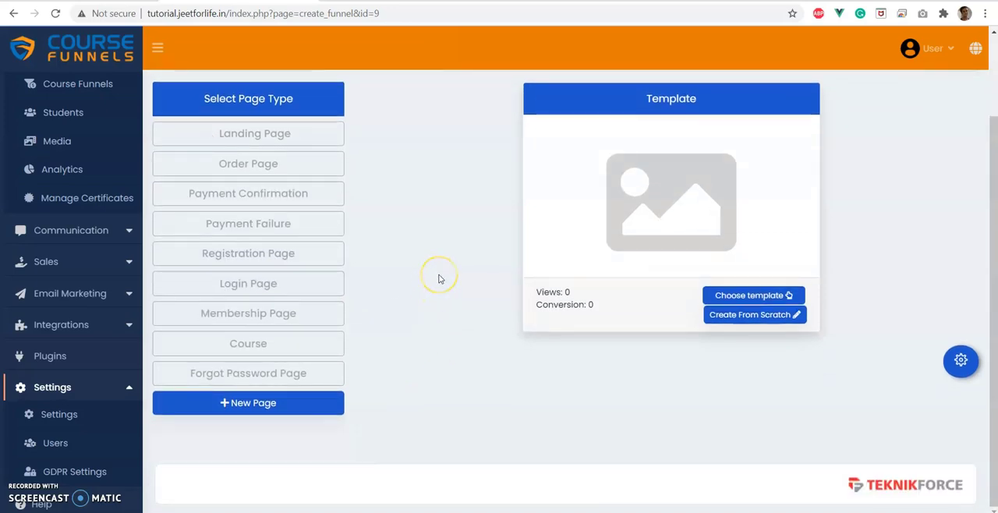
pyautogui.click(233, 404)
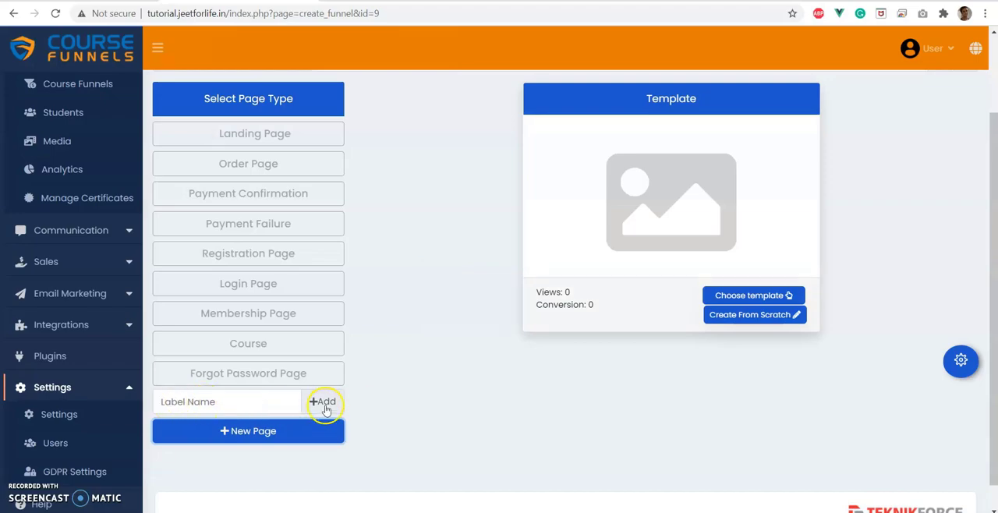
pyautogui.scroll(2, 440, 279)
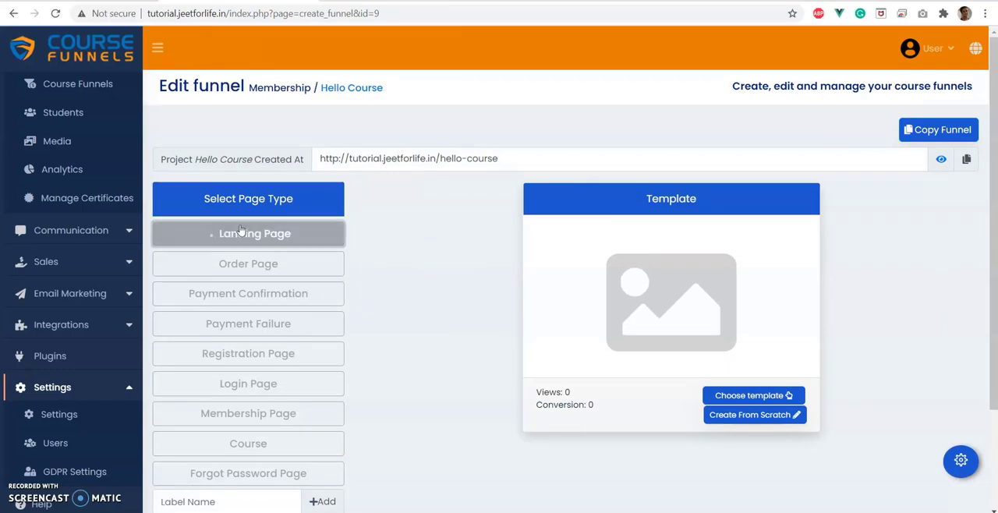
# View the blank page builder for creating the landing page from scratch, and leave it without saving.
pyautogui.click(753, 416)
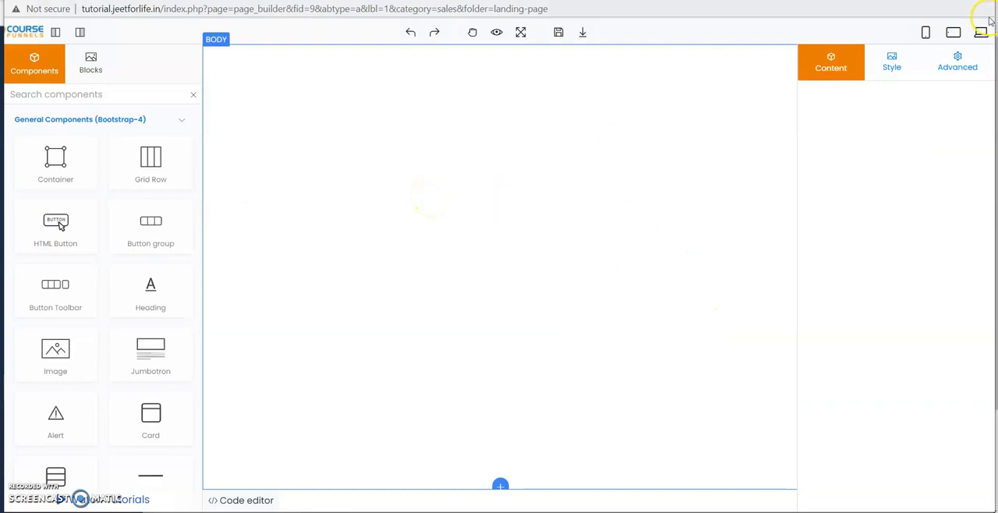
pyautogui.hotkey('ctrl', 'w')
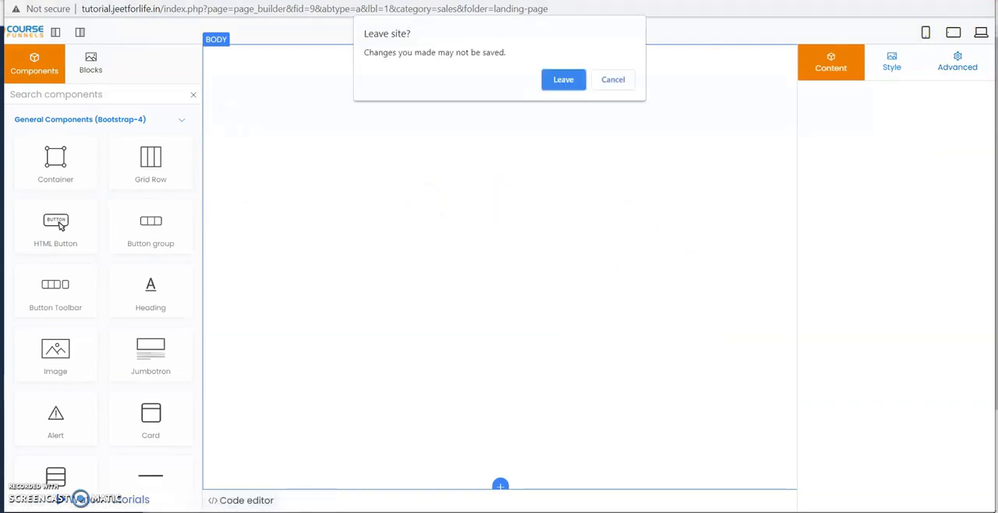
pyautogui.click(563, 81)
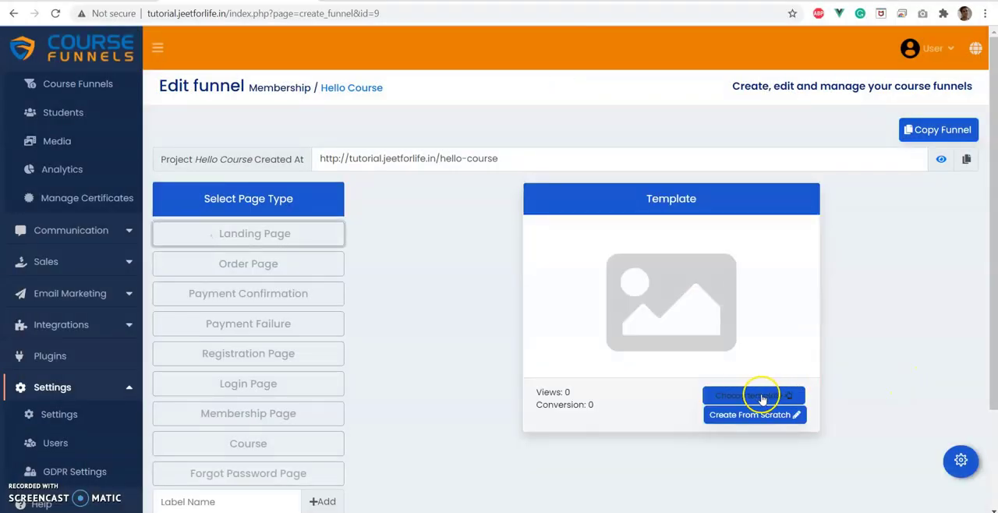
# Apply the Web-App template to the landing page and display its preview.
pyautogui.click(762, 398)
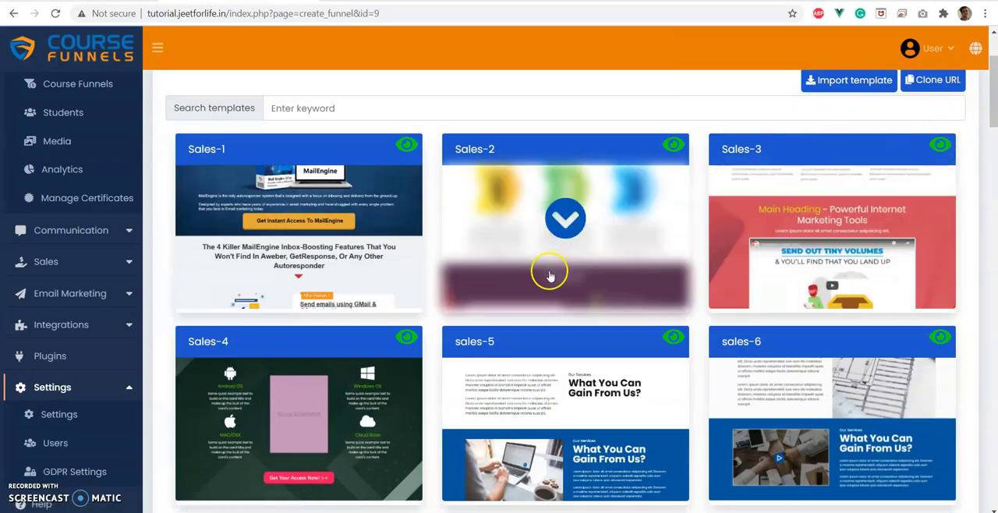
pyautogui.scroll(-3, 610, 257)
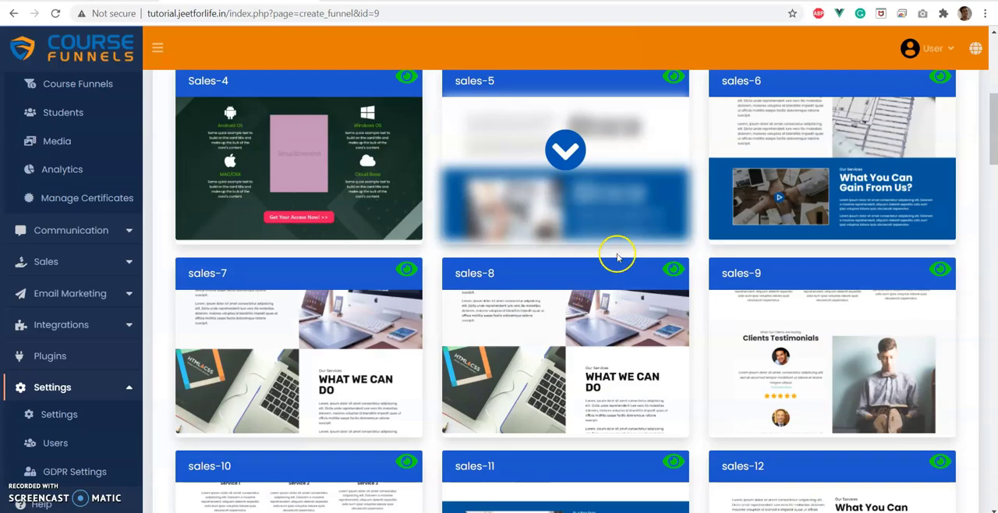
pyautogui.scroll(-10, 623, 279)
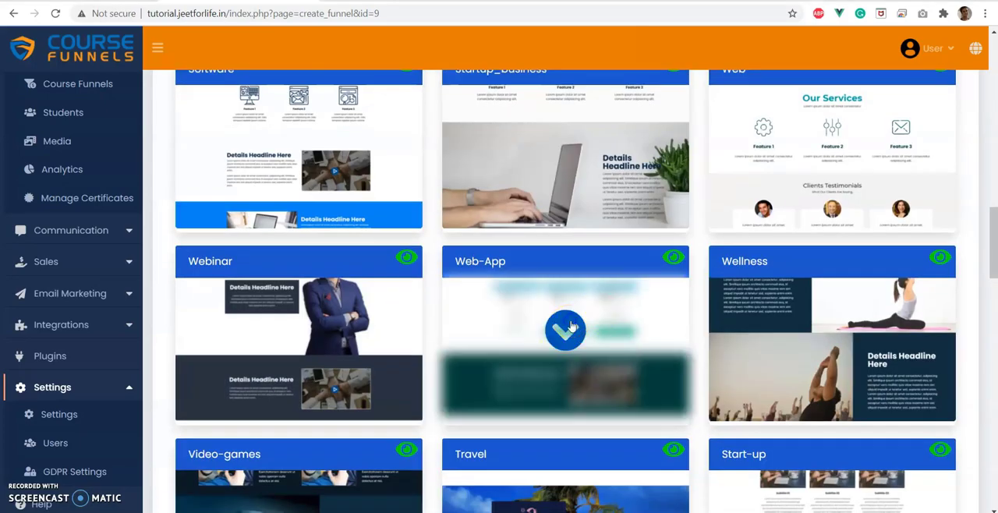
pyautogui.click(570, 327)
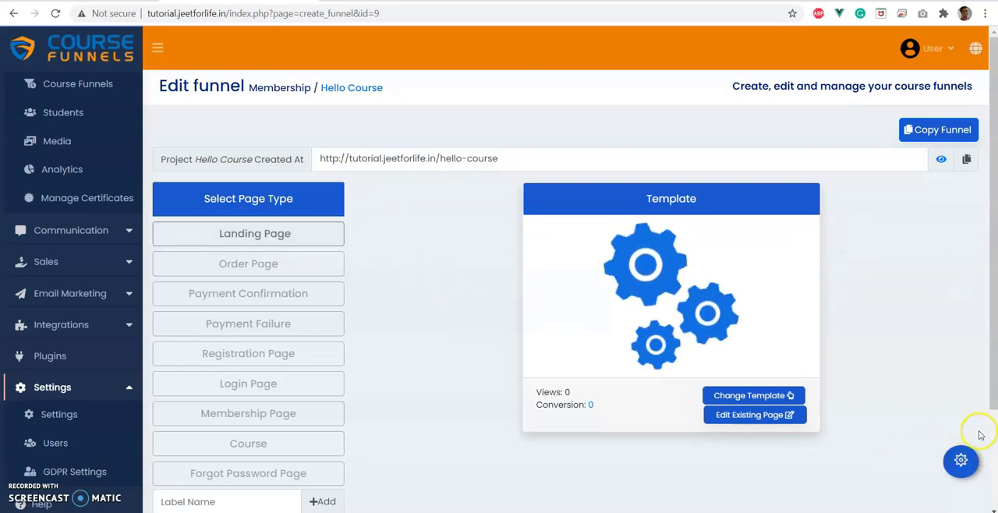
pyautogui.click(226, 242)
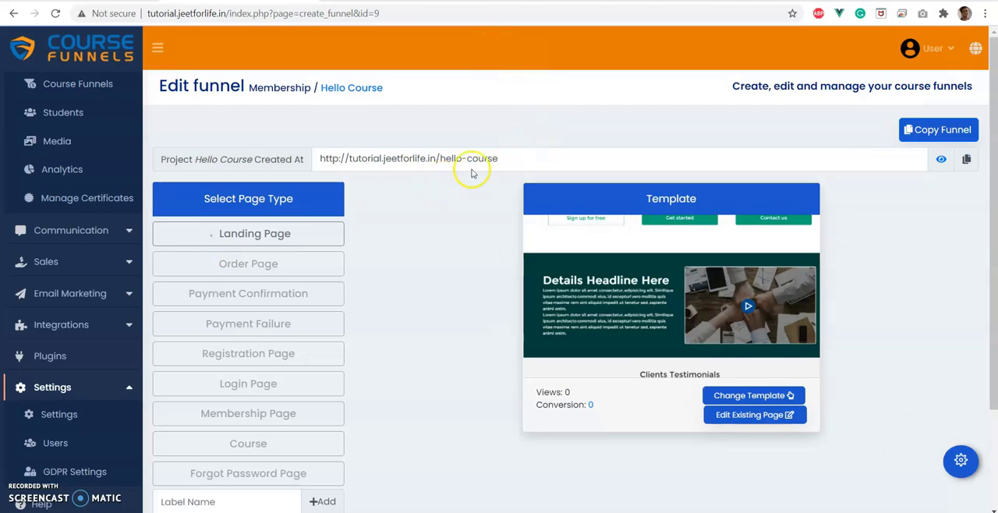
# View the order page's template options and return to the landing page.
pyautogui.click(218, 270)
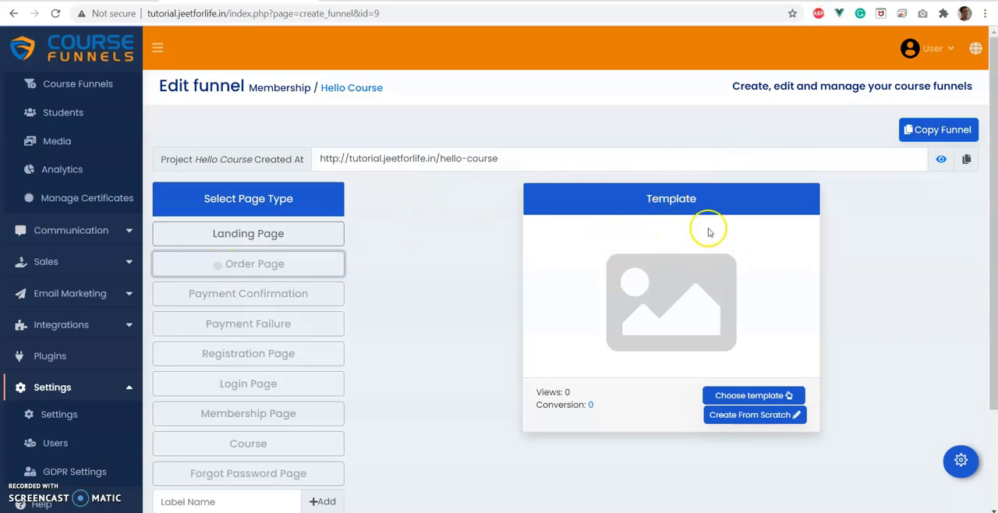
pyautogui.click(277, 233)
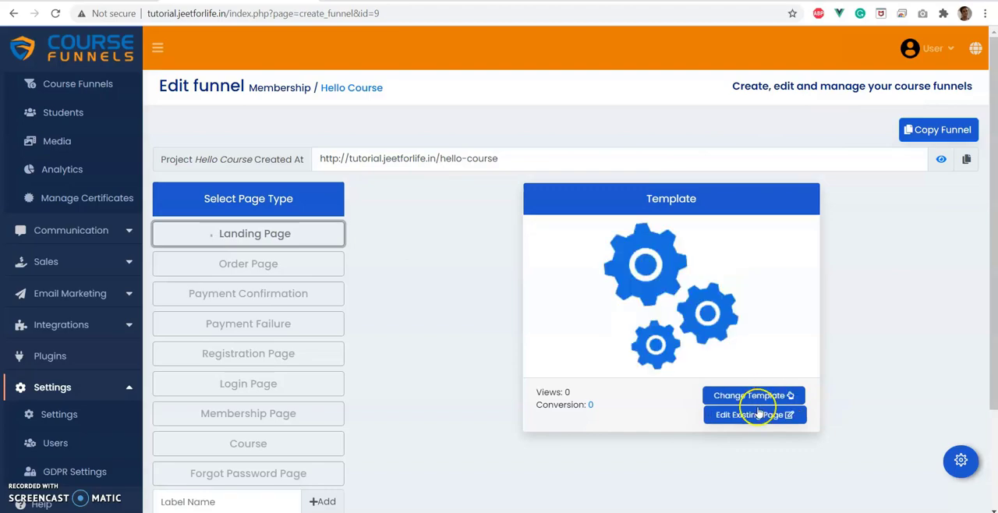
pyautogui.click(731, 416)
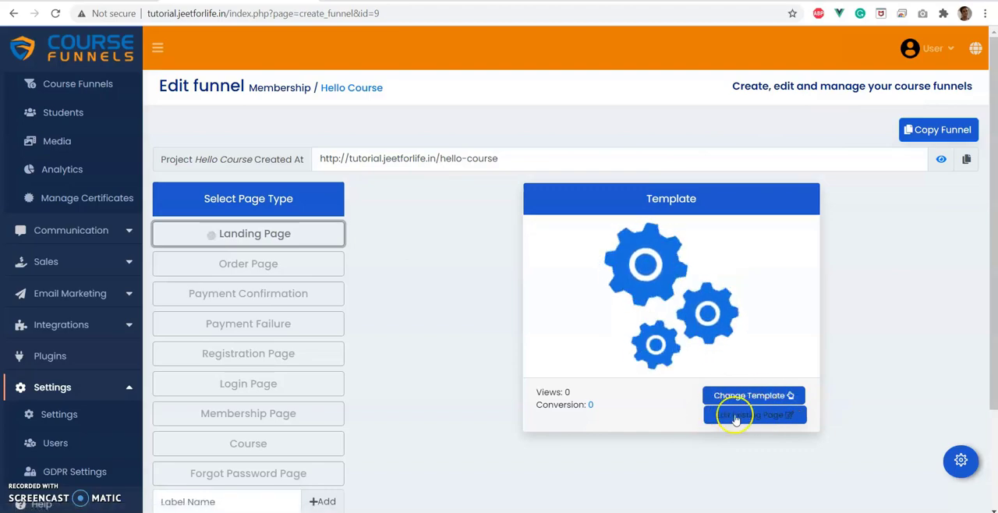
# Open the template gallery for changing the landing page's template, and view and close the Clone URL dialog.
pyautogui.click(721, 396)
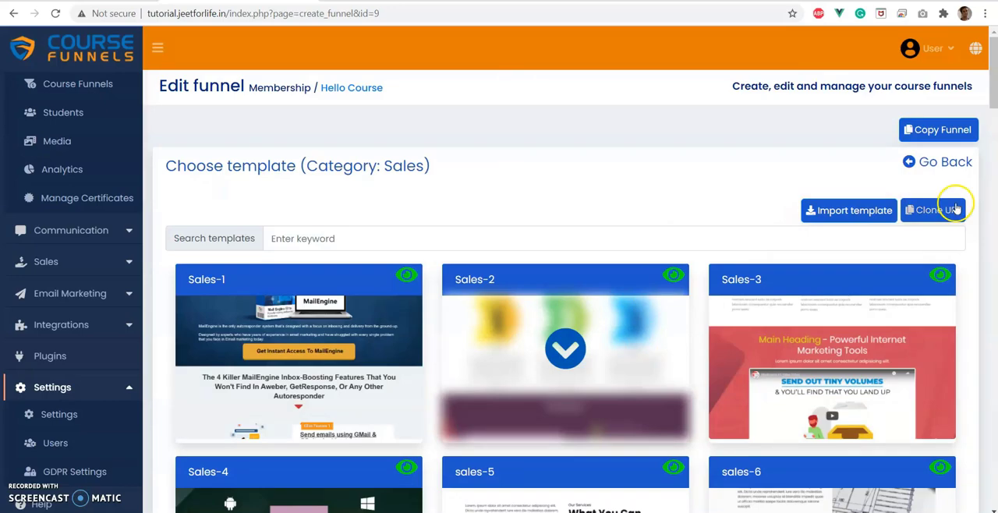
pyautogui.click(934, 211)
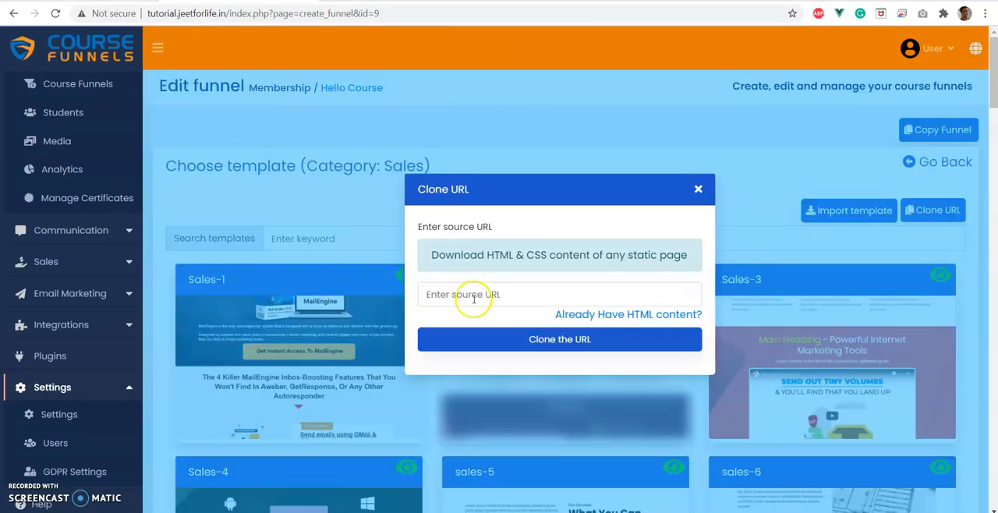
pyautogui.click(698, 189)
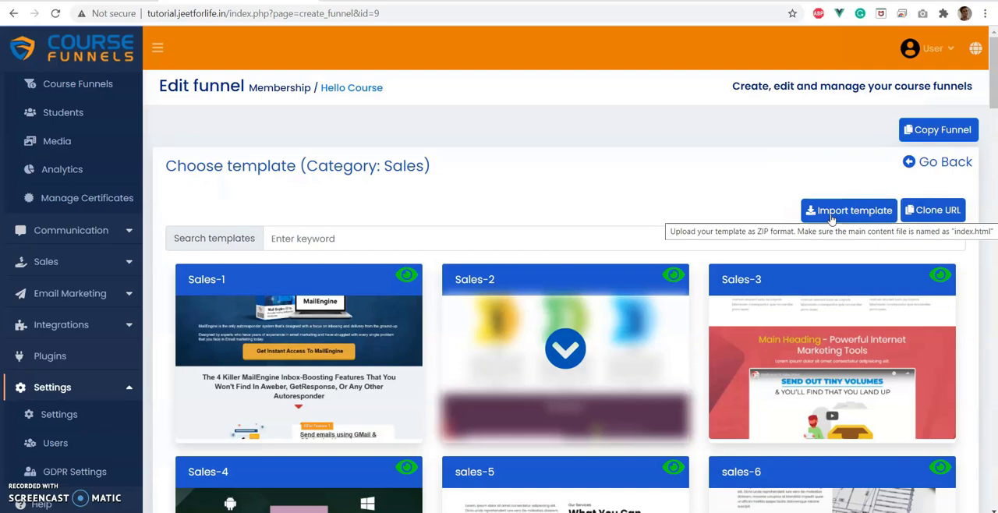
# Leave the template gallery, open the existing landing page in the page builder, and look through its sections down to the client testimonials.
pyautogui.click(958, 162)
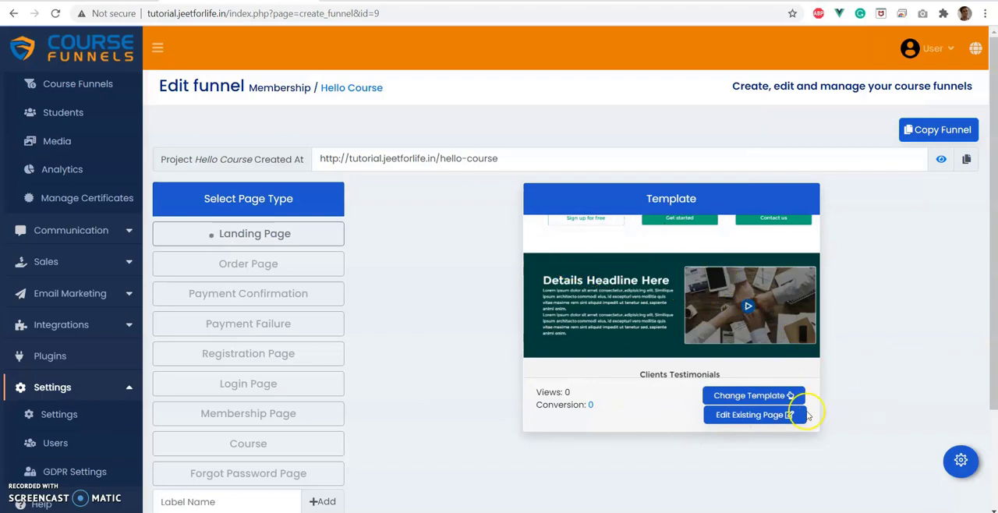
pyautogui.click(751, 415)
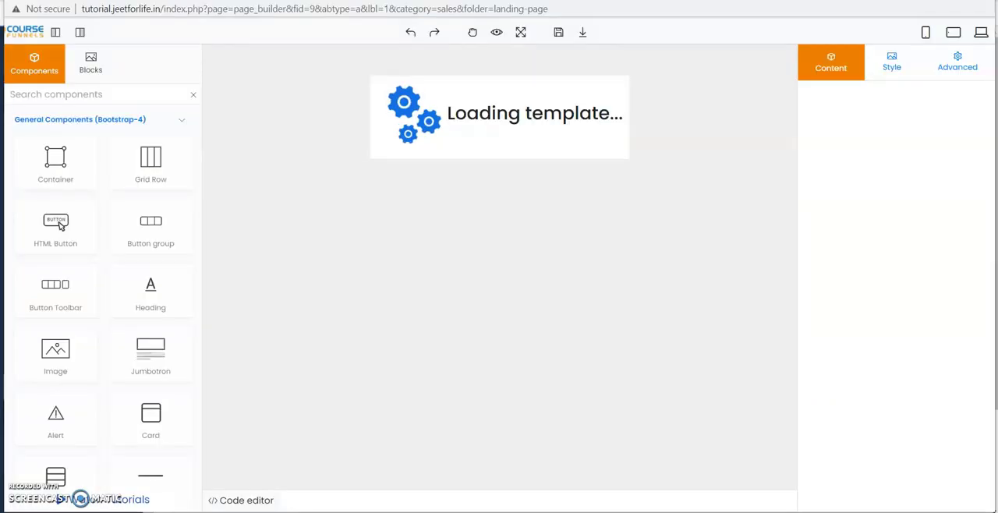
pyautogui.scroll(-10, 441, 148)
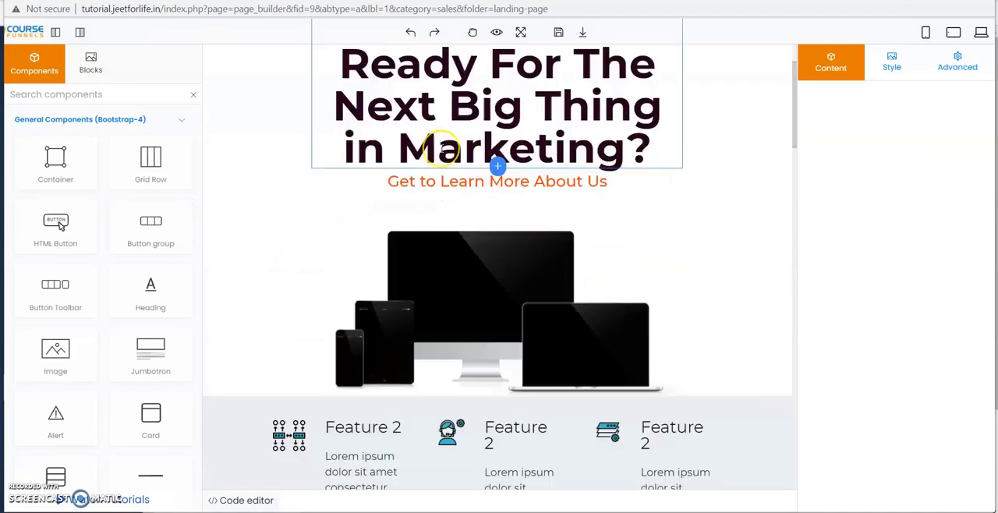
pyautogui.scroll(-2, 441, 148)
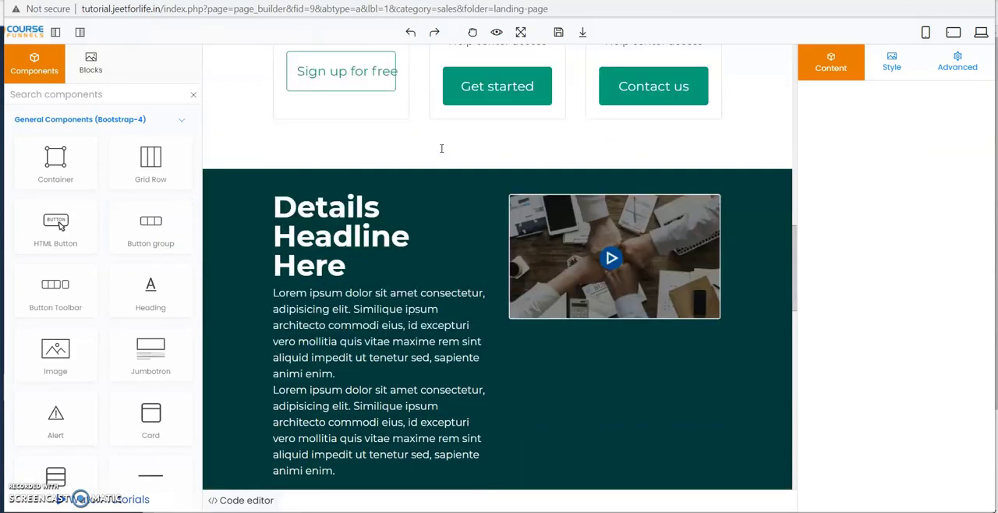
pyautogui.scroll(6, 441, 149)
pyautogui.scroll(-5, 457, 366)
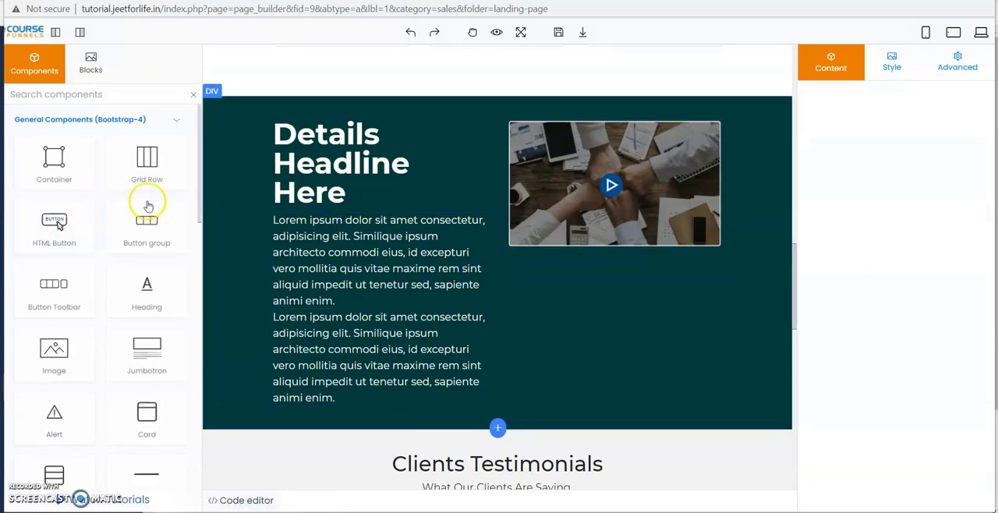
pyautogui.scroll(-4, 644, 347)
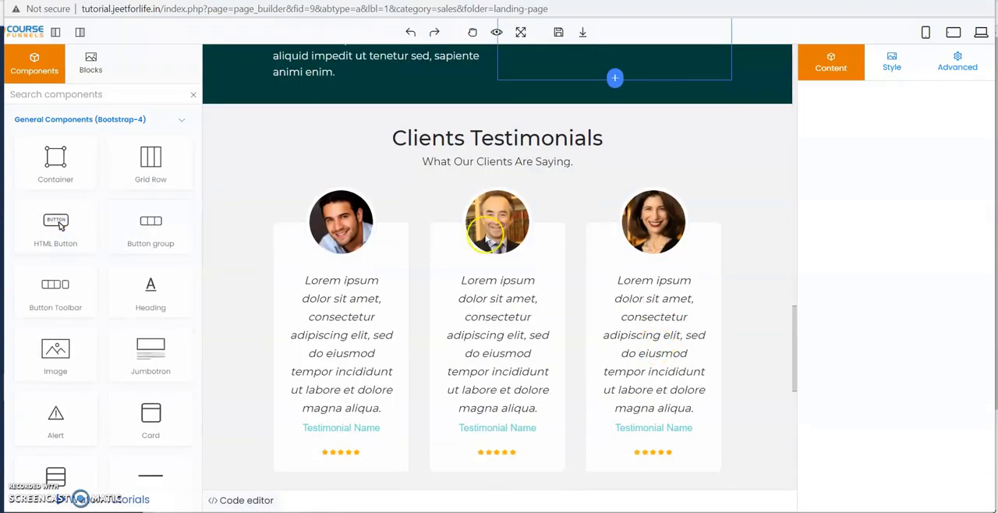
pyautogui.scroll(-5, 606, 286)
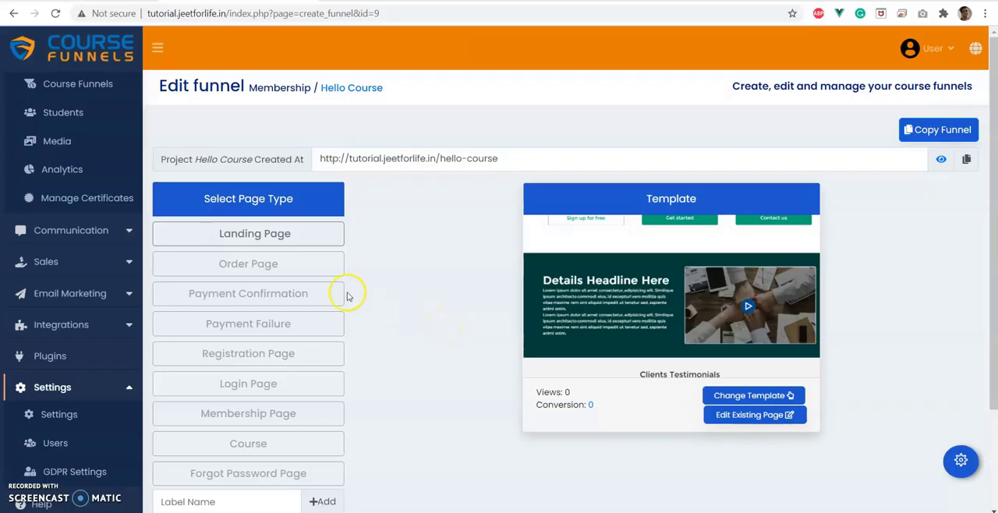
# View the landing page's settings, return to the funnel overview, and view the page's visit, move and delete options.
pyautogui.click(261, 236)
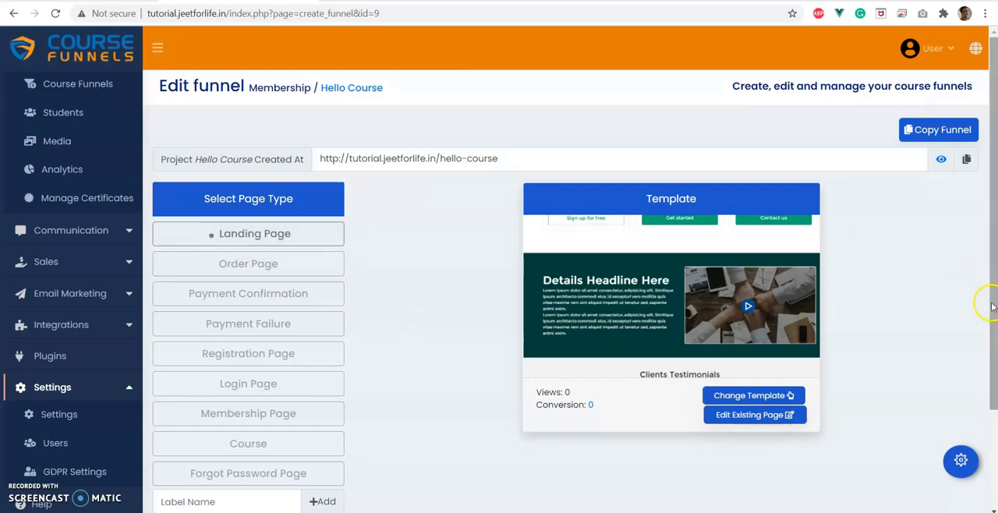
pyautogui.click(248, 228)
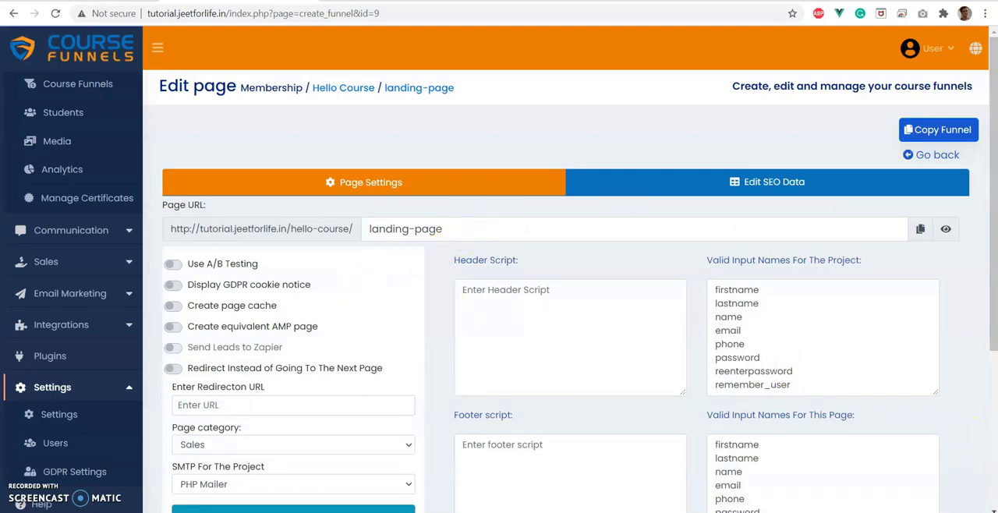
pyautogui.click(932, 155)
pyautogui.click(234, 242)
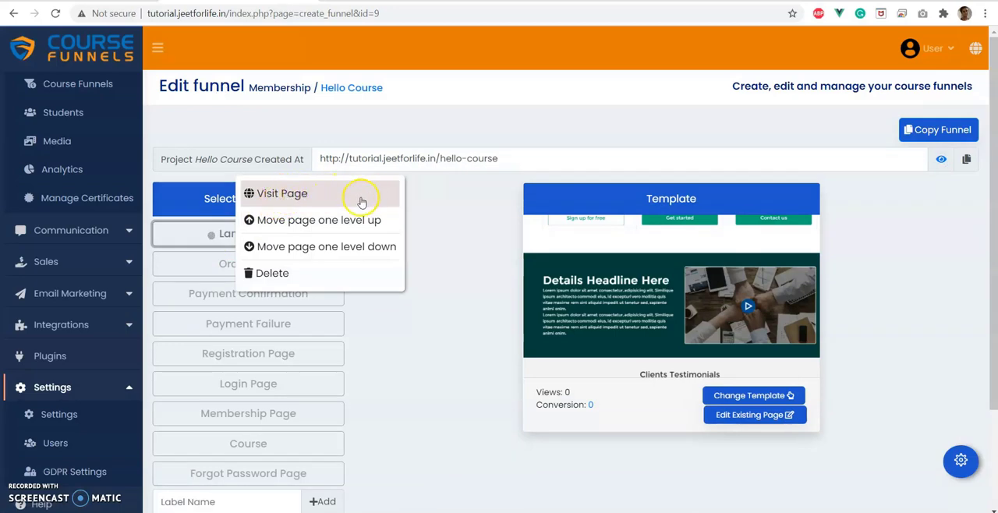
pyautogui.click(463, 255)
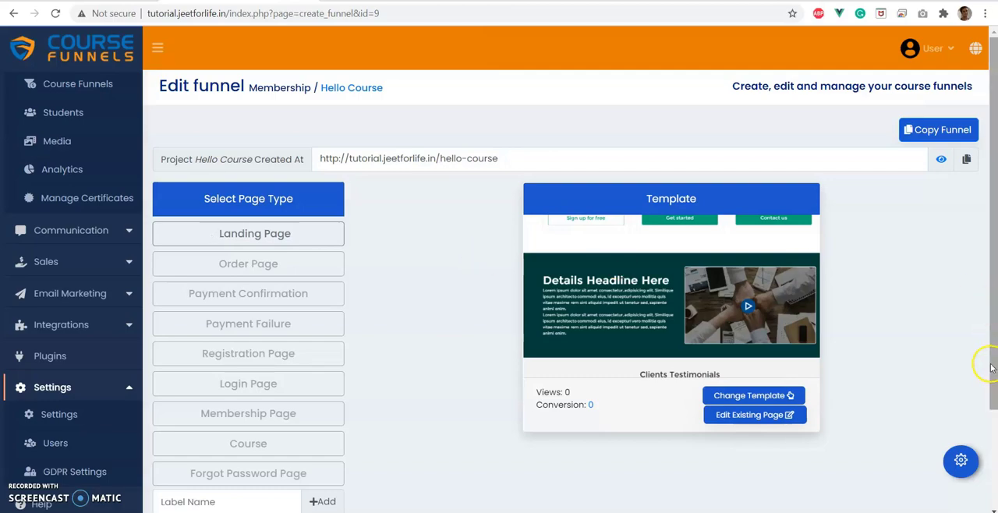
# Enable A/B testing in the landing page's settings and return to the funnel overview to view Template B.
pyautogui.click(961, 461)
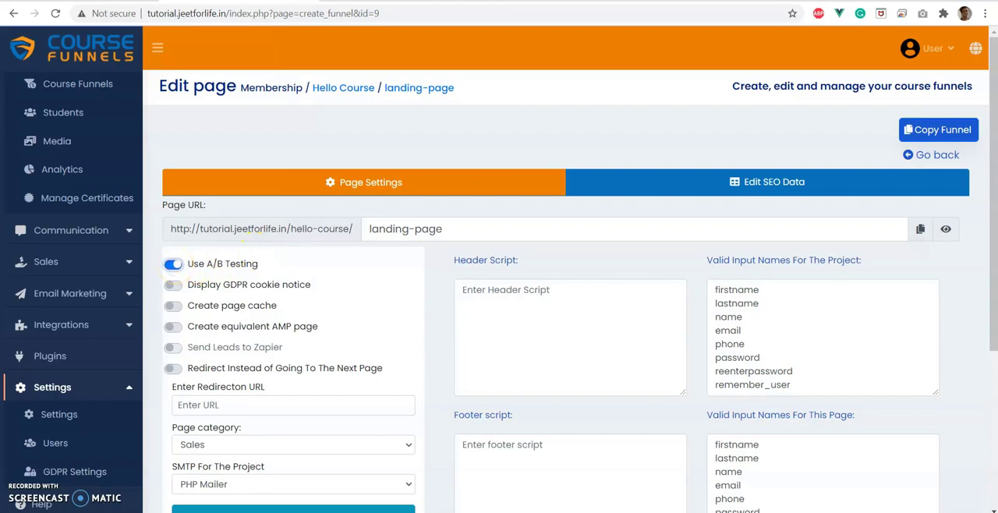
pyautogui.click(939, 155)
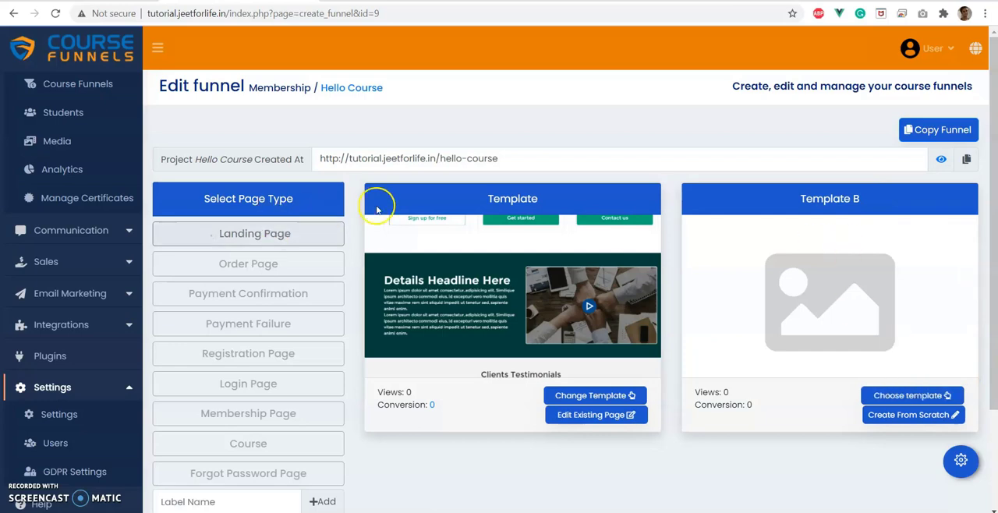
pyautogui.click(277, 244)
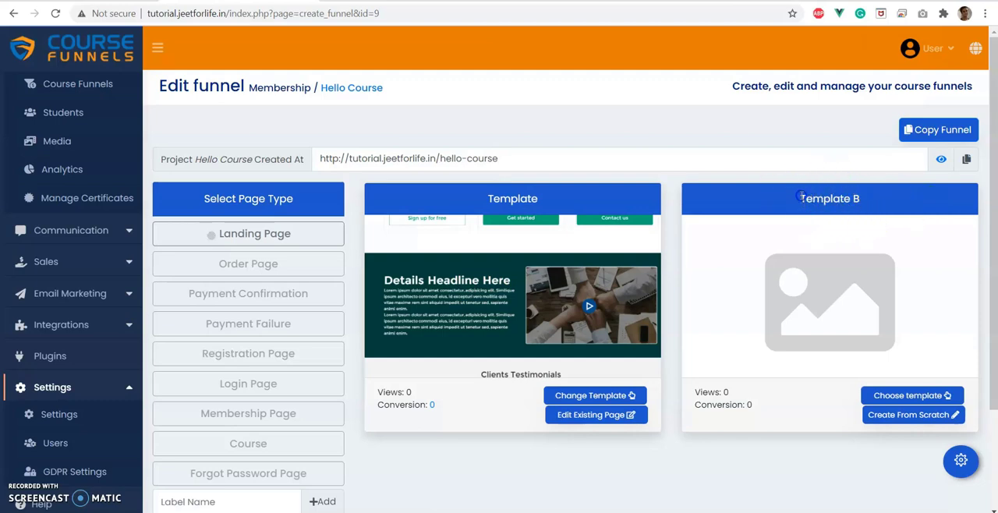
pyautogui.moveTo(801, 197); pyautogui.dragTo(927, 196)
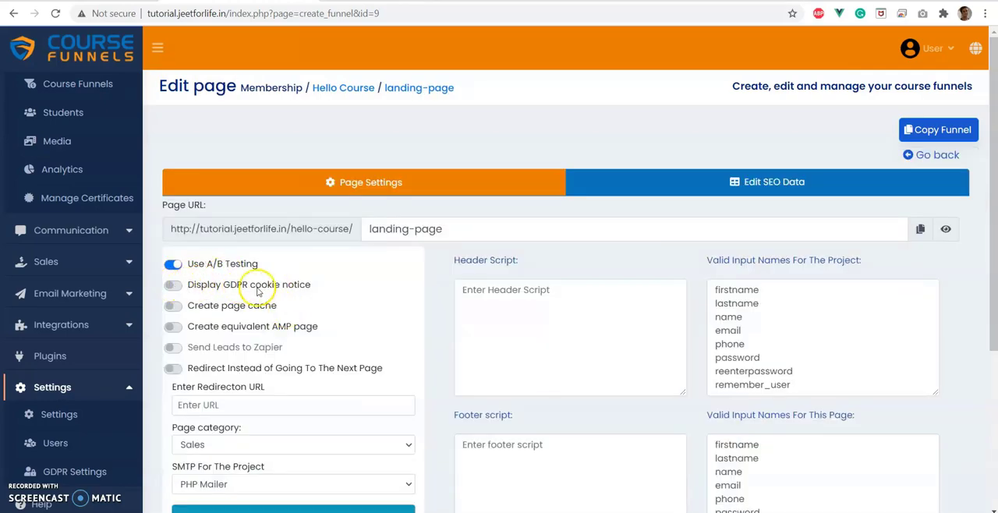
# Enable page caching in the landing page's settings and return to the funnel overview.
pyautogui.rightClick(66, 472)
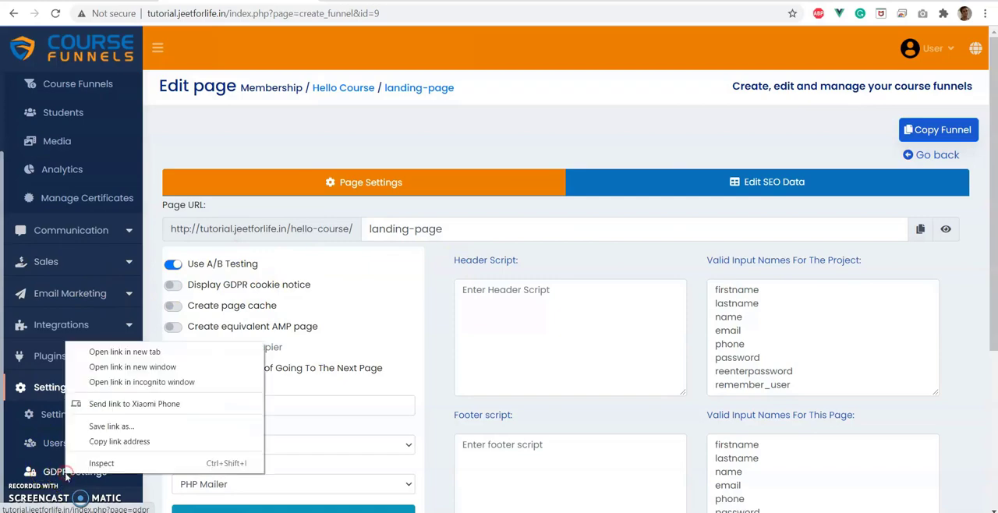
pyautogui.click(417, 146)
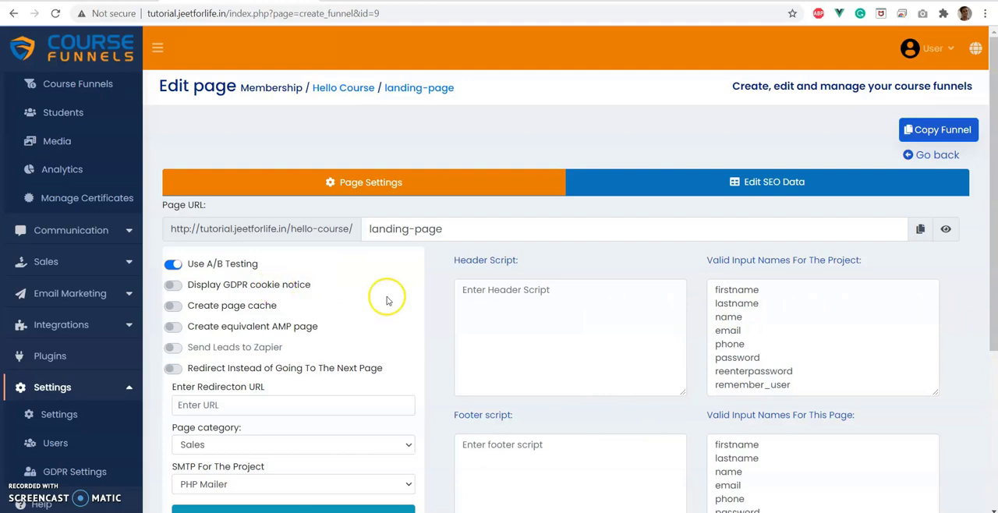
pyautogui.scroll(-1, 283, 263)
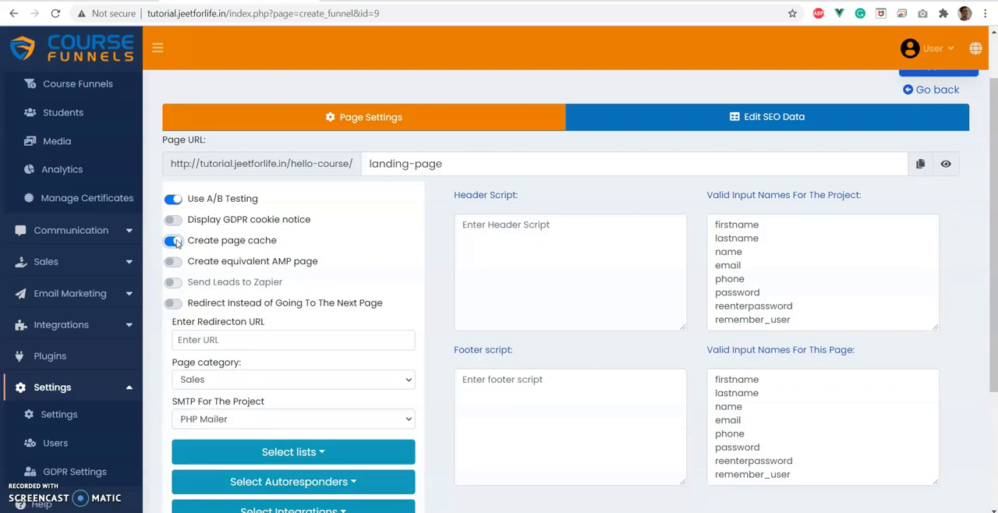
pyautogui.click(936, 90)
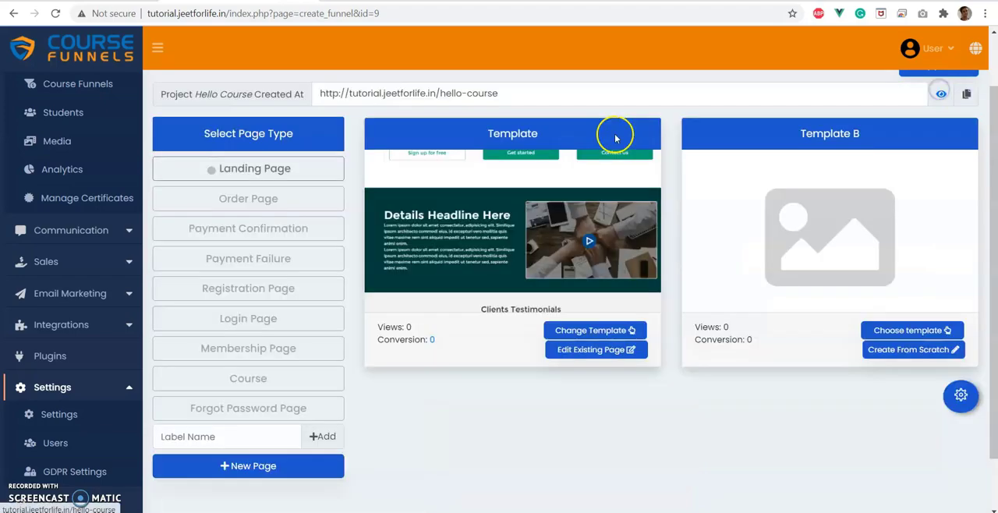
# Reopen the landing page's settings and review the AMP, Zapier, redirection, category and SMTP options.
pyautogui.click(236, 181)
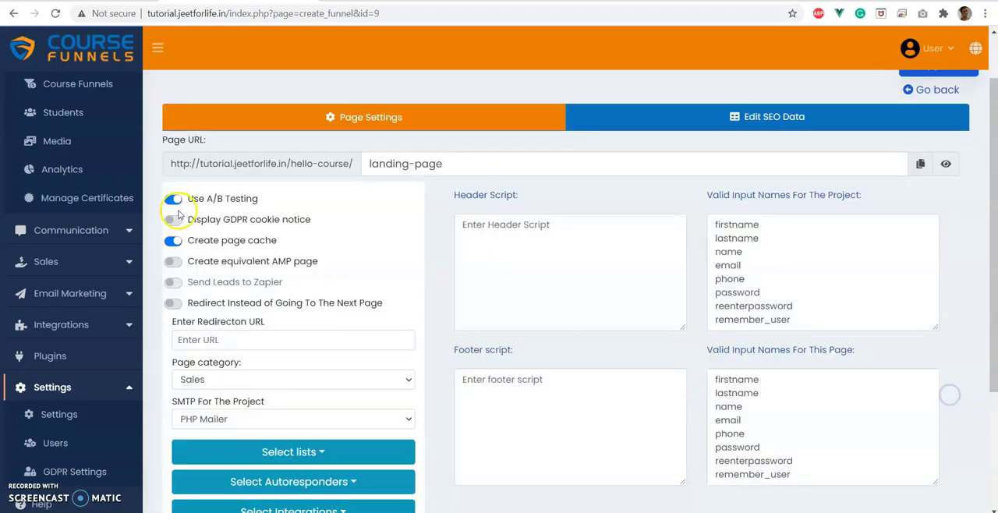
pyautogui.click(187, 241)
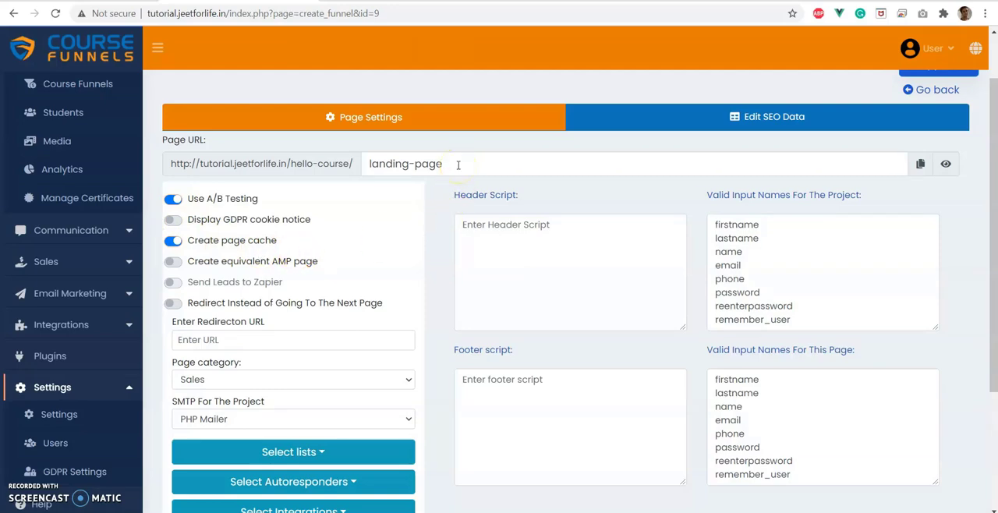
pyautogui.scroll(-1, 459, 165)
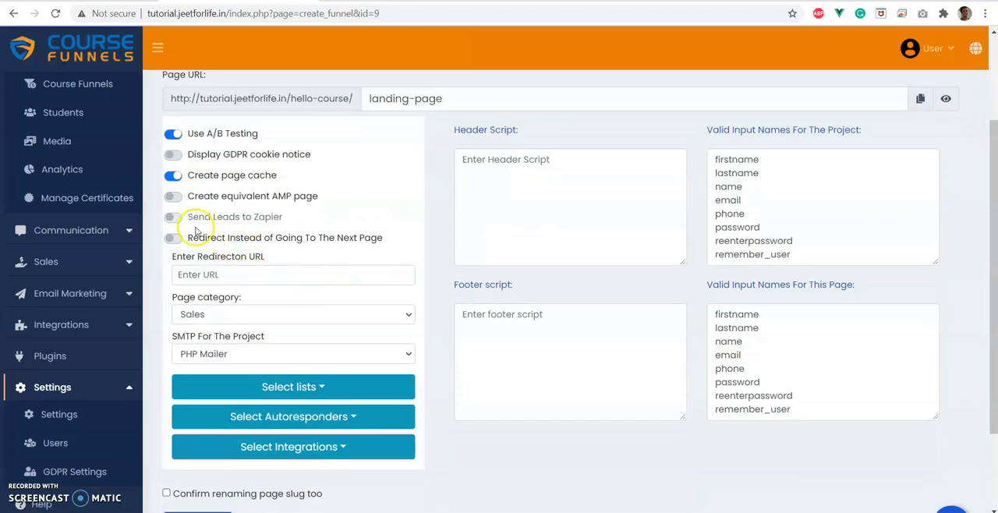
pyautogui.moveTo(176, 220)
pyautogui.scroll(-2, 413, 224)
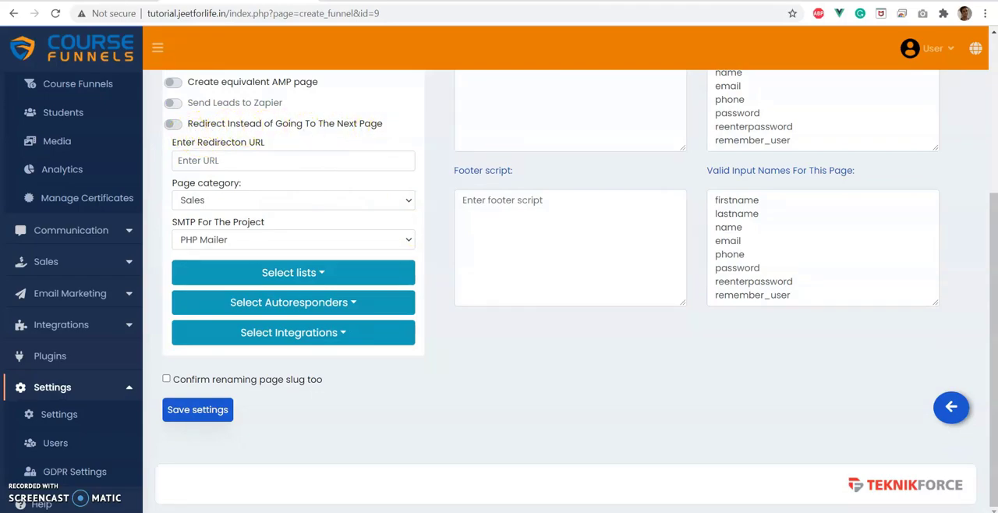
pyautogui.scroll(4, 967, 351)
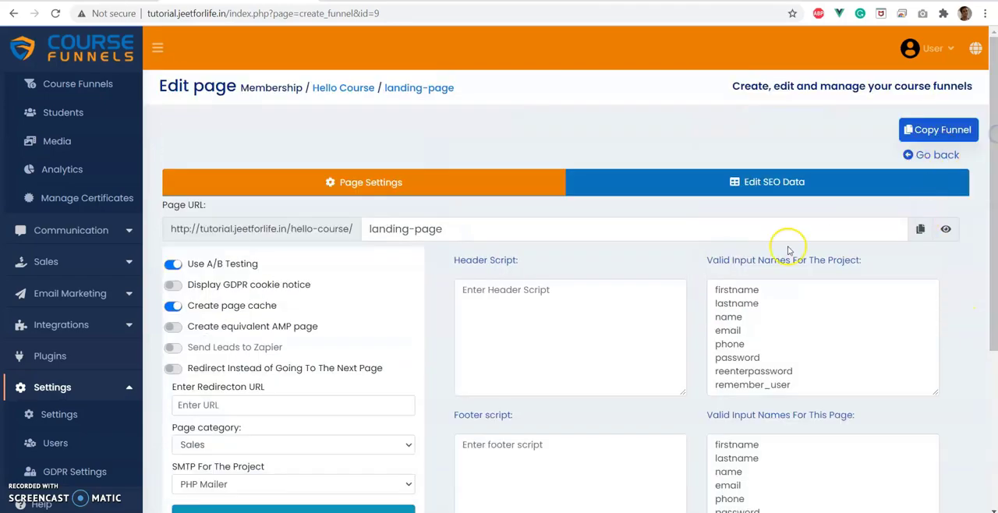
# Visit the live landing page, examine its sections and the name and email fields of the registration form, and return to the page settings.
pyautogui.click(947, 228)
pyautogui.scroll(-5, 286, 165)
pyautogui.scroll(-6, 285, 165)
pyautogui.scroll(10, 285, 165)
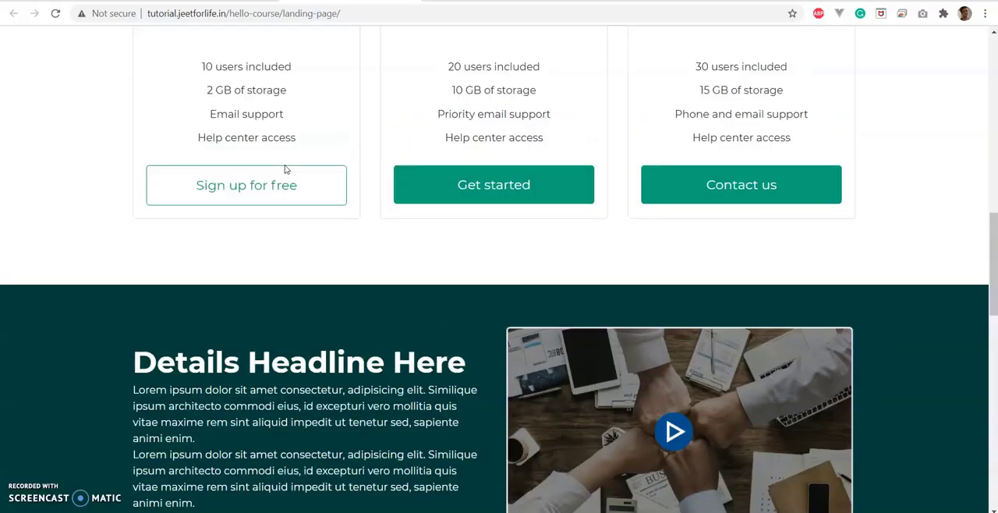
pyautogui.scroll(-10, 286, 166)
pyautogui.scroll(-2, 286, 170)
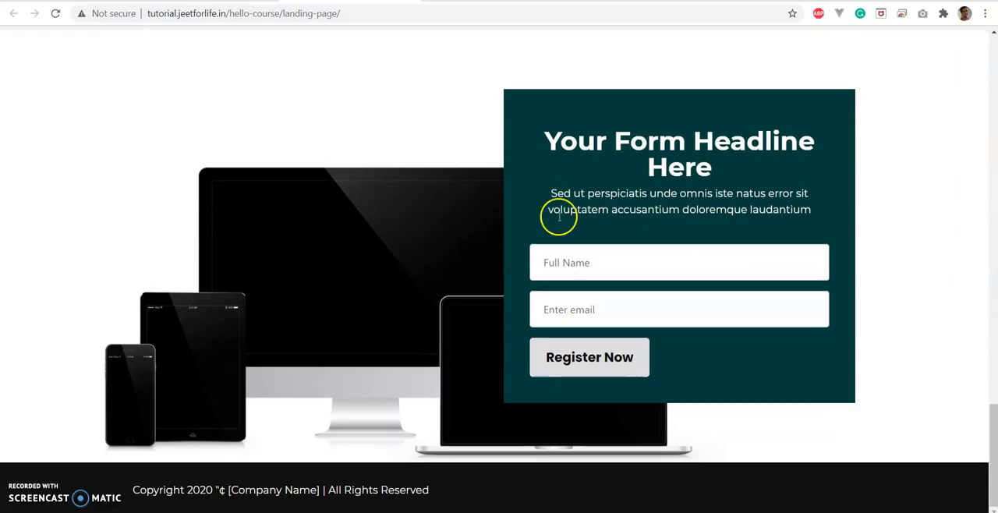
pyautogui.click(564, 263)
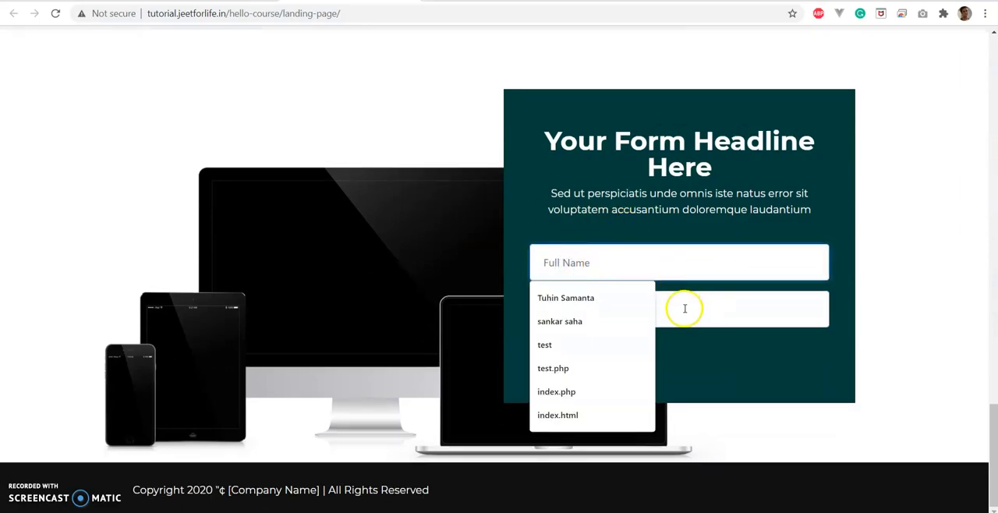
pyautogui.click(715, 310)
pyautogui.click(193, 1)
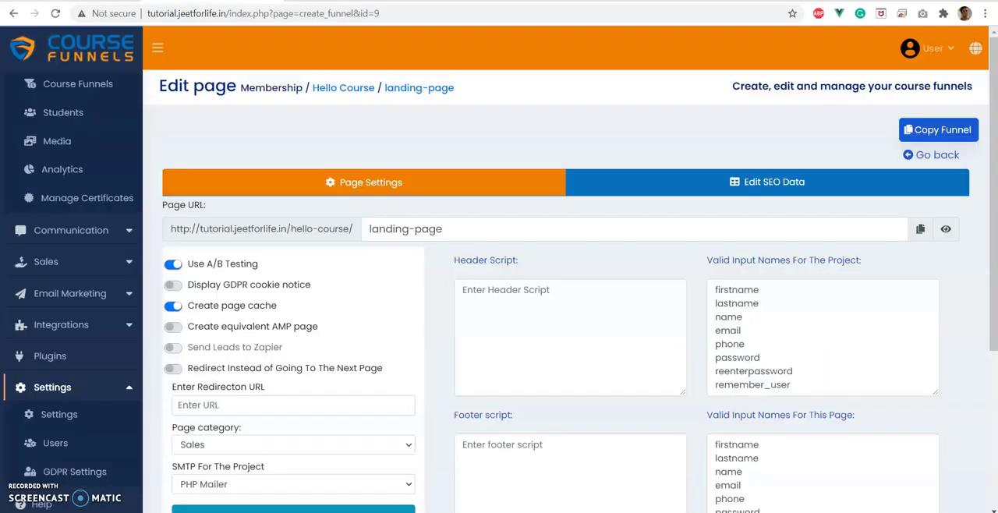
# Go through the funnel overview back to the landing page's redirection URL setting, and compare it with the live page's registration form.
pyautogui.click(938, 155)
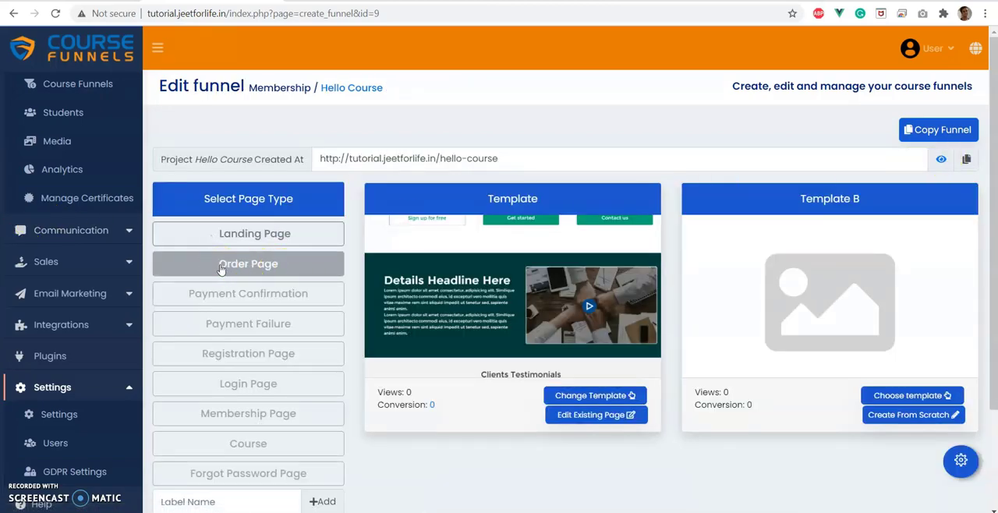
pyautogui.click(264, 269)
pyautogui.click(212, 234)
pyautogui.click(187, 337)
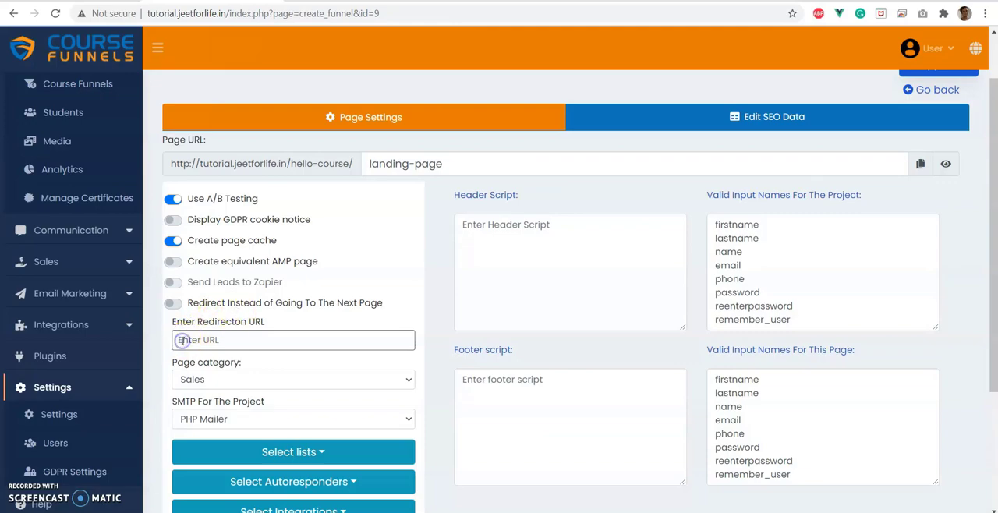
pyautogui.click(291, 3)
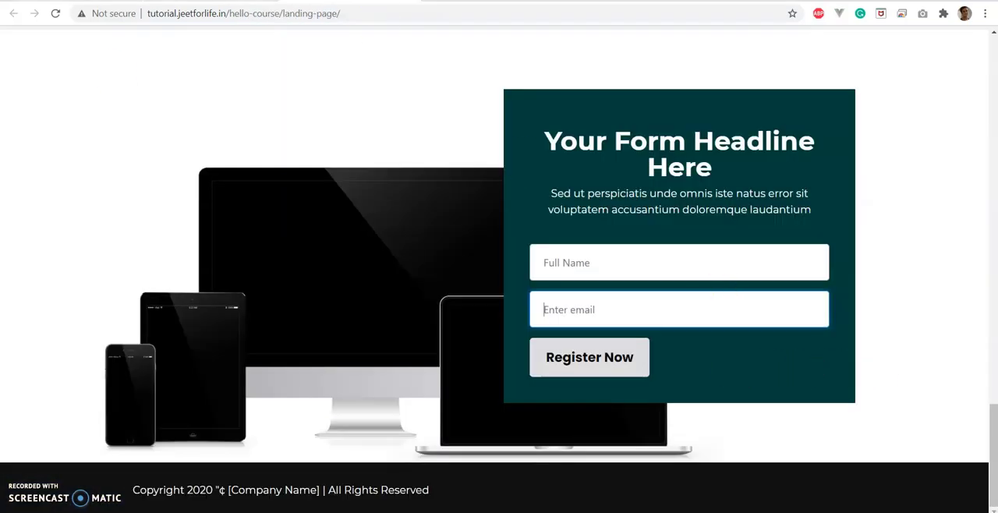
pyautogui.click(209, 3)
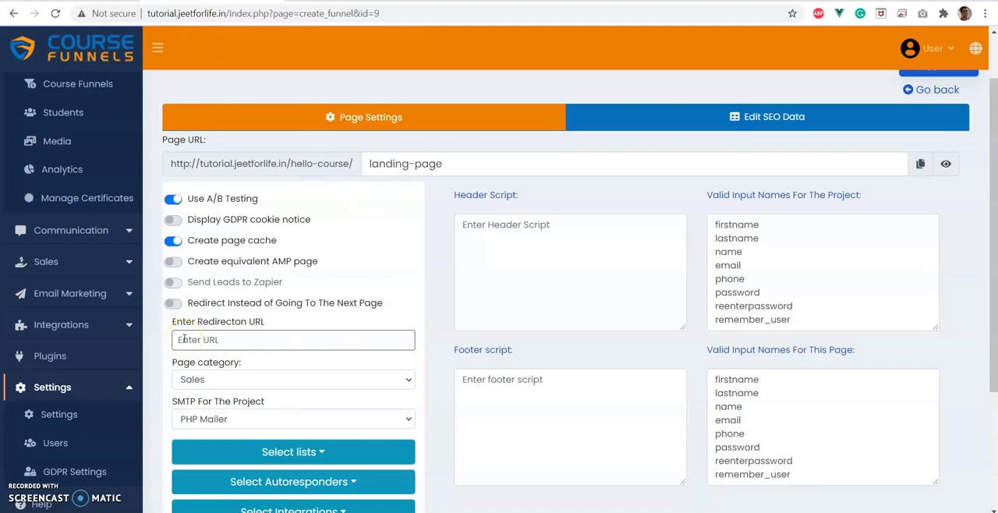
# Review the landing page's category options and keep the page category set to Sales.
pyautogui.scroll(-2, 327, 243)
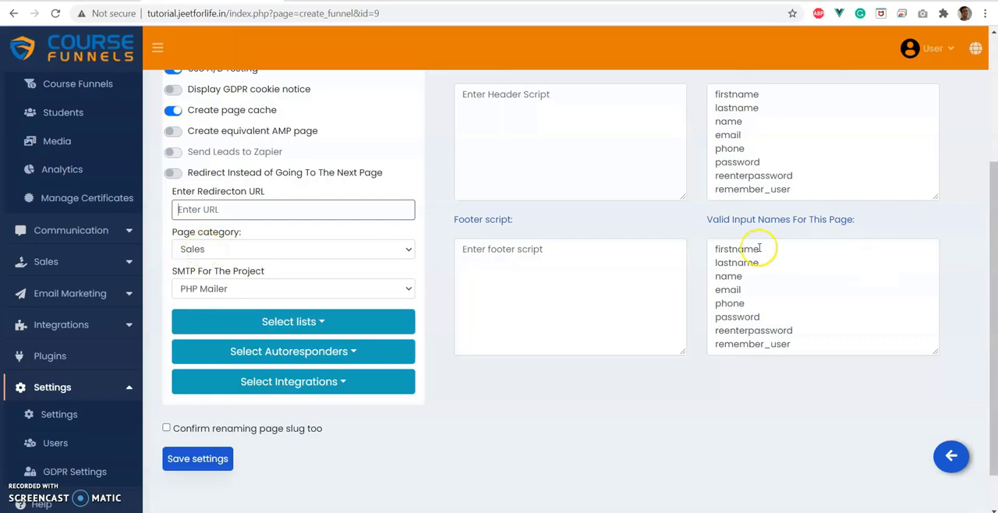
pyautogui.scroll(1, 296, 272)
pyautogui.click(201, 316)
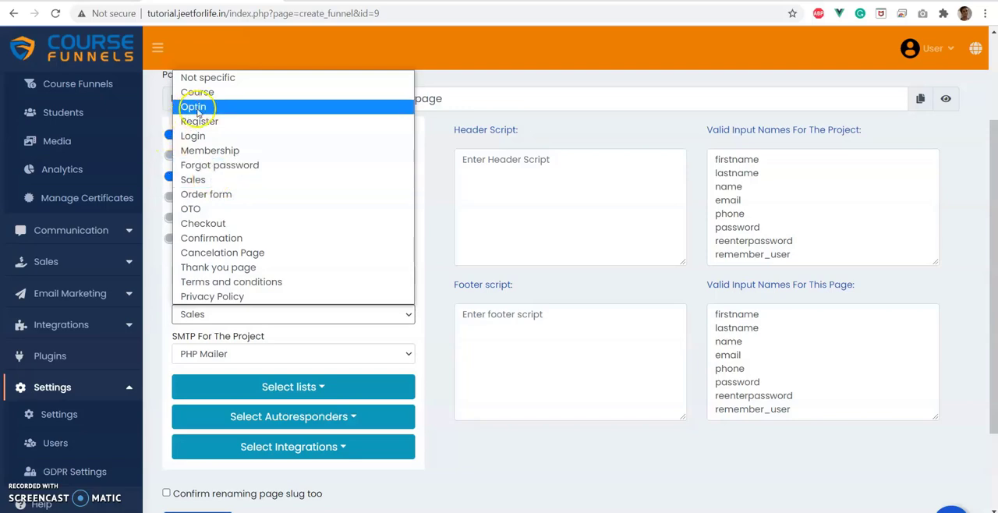
pyautogui.click(191, 181)
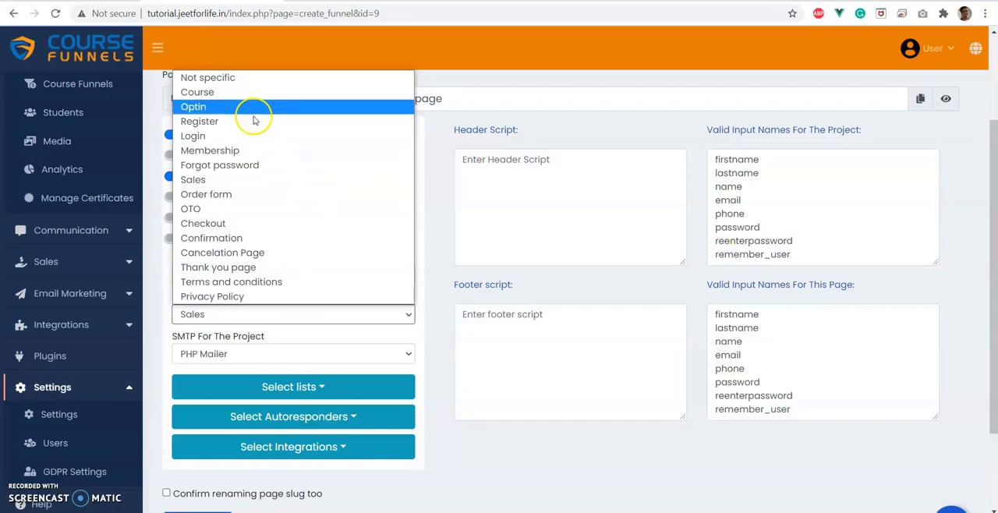
pyautogui.click(231, 183)
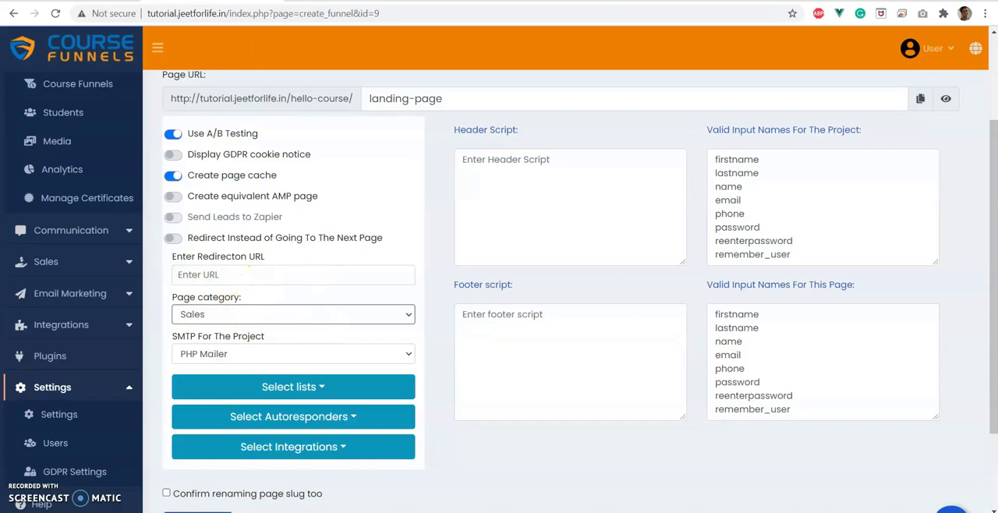
# Return to the funnel overview, look through the Sales templates offered for the landing page, and go back.
pyautogui.scroll(-2, 936, 461)
pyautogui.click(951, 408)
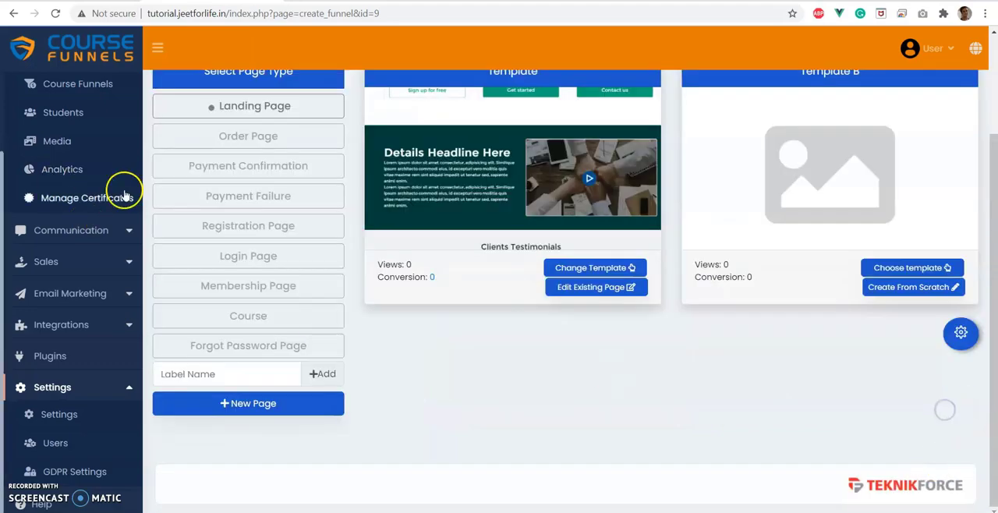
pyautogui.click(325, 230)
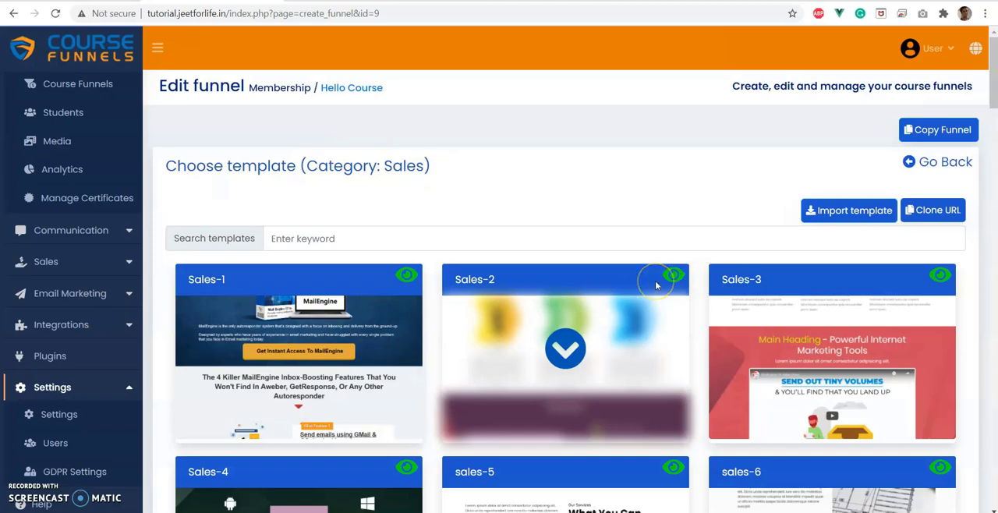
pyautogui.scroll(-2, 626, 290)
pyautogui.scroll(2, 626, 291)
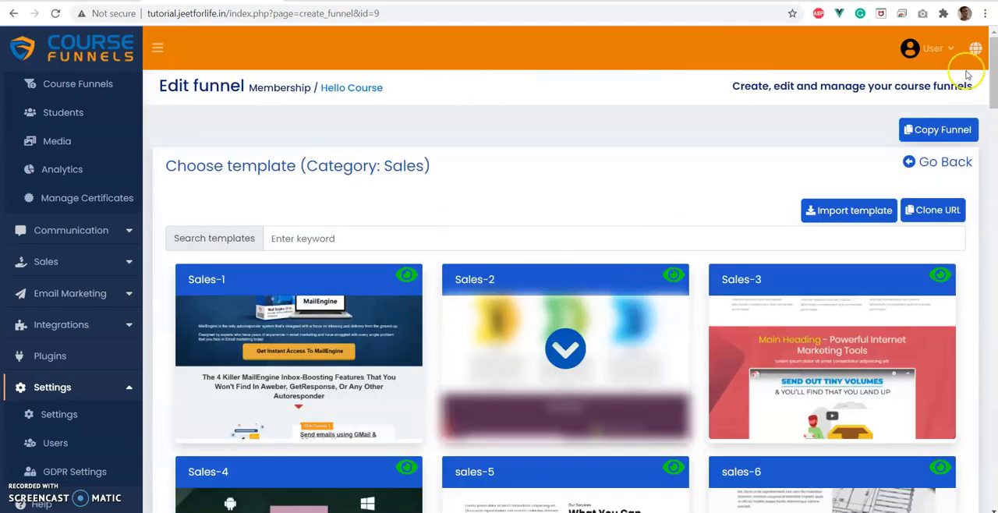
pyautogui.click(932, 162)
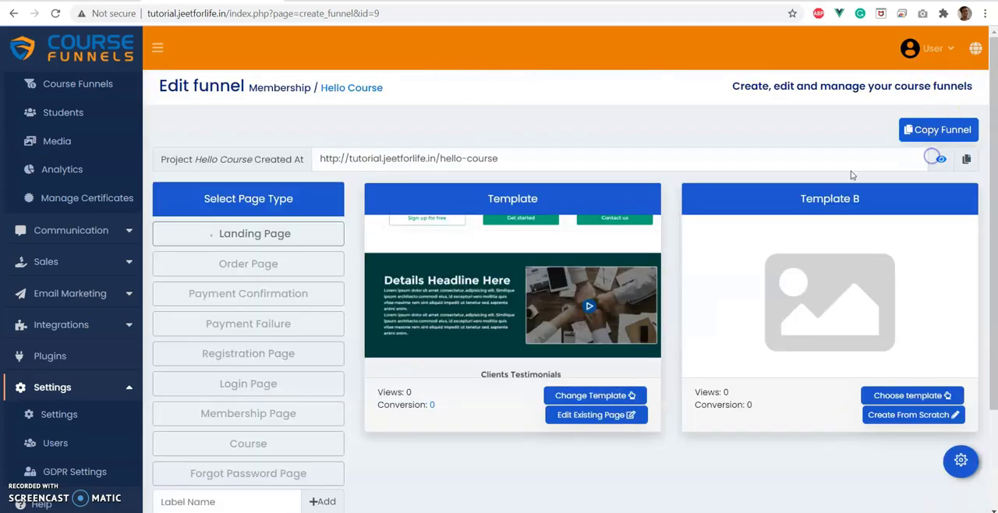
# Look over the order form templates offered for the Order Page and return to the funnel overview.
pyautogui.click(234, 261)
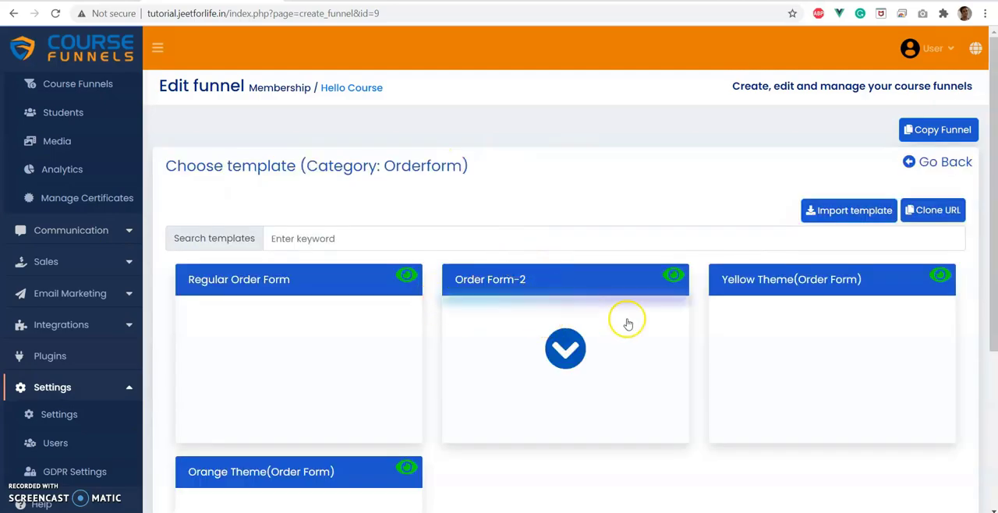
pyautogui.click(305, 236)
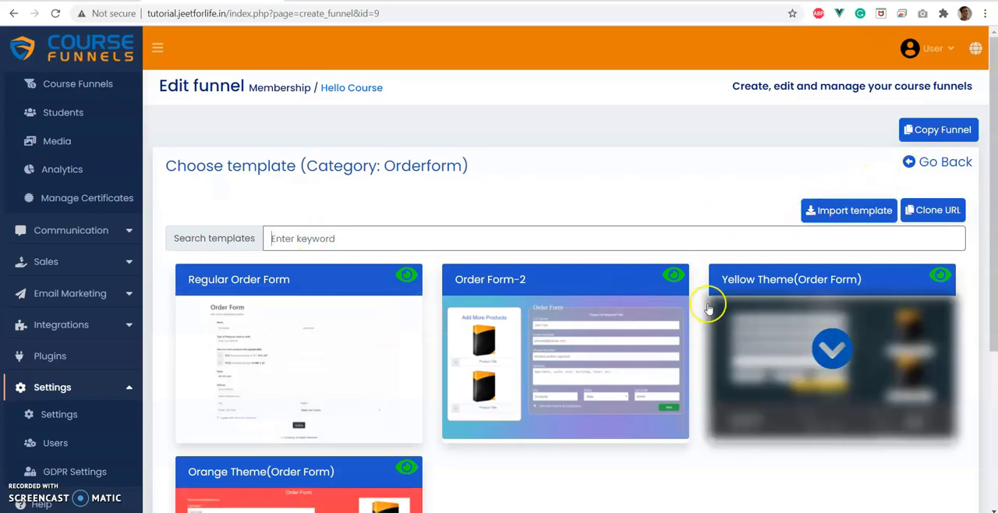
pyautogui.click(946, 162)
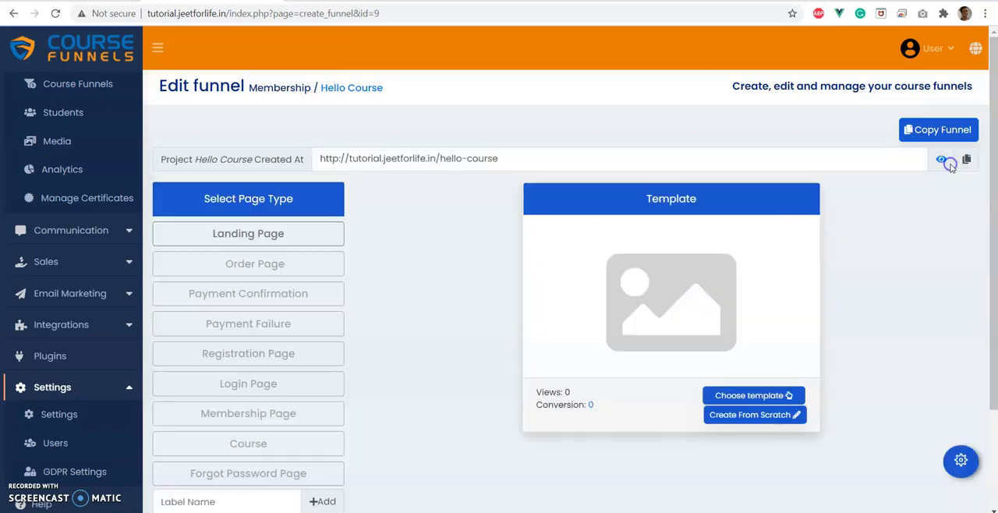
pyautogui.click(223, 269)
# Reopen the landing page's settings and review the page category options without changing the selection.
pyautogui.click(240, 178)
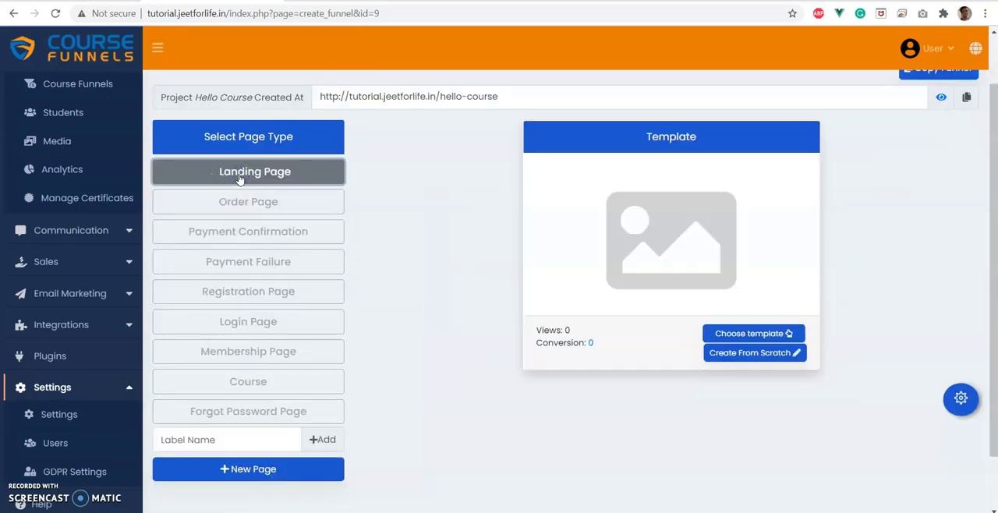
pyautogui.click(962, 398)
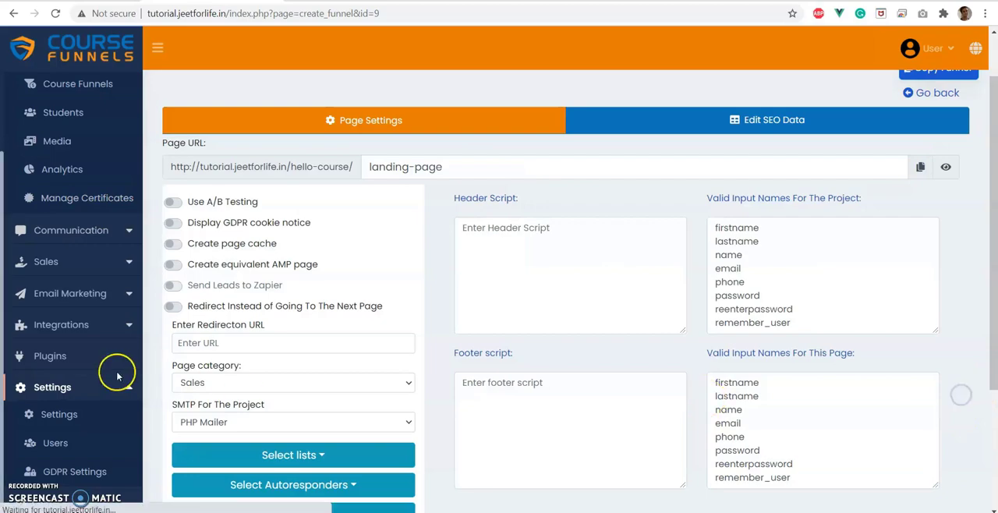
pyautogui.click(201, 383)
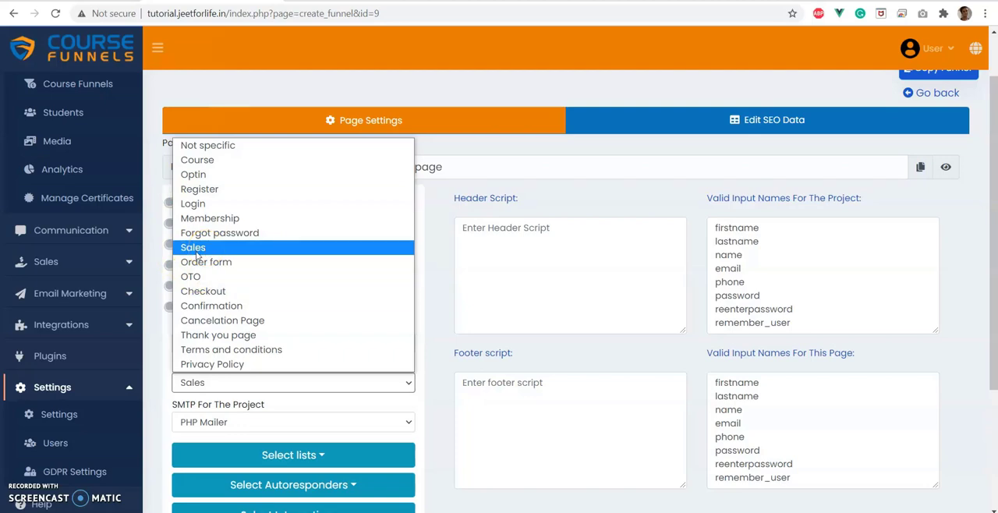
pyautogui.click(422, 410)
# Review the project's SMTP options and keep PHP Mailer selected.
pyautogui.scroll(-2, 421, 409)
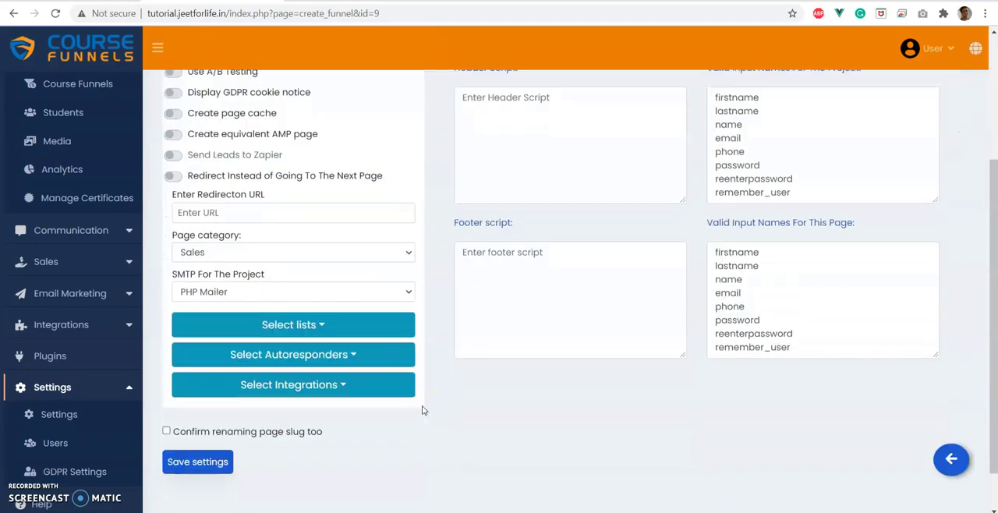
pyautogui.click(230, 294)
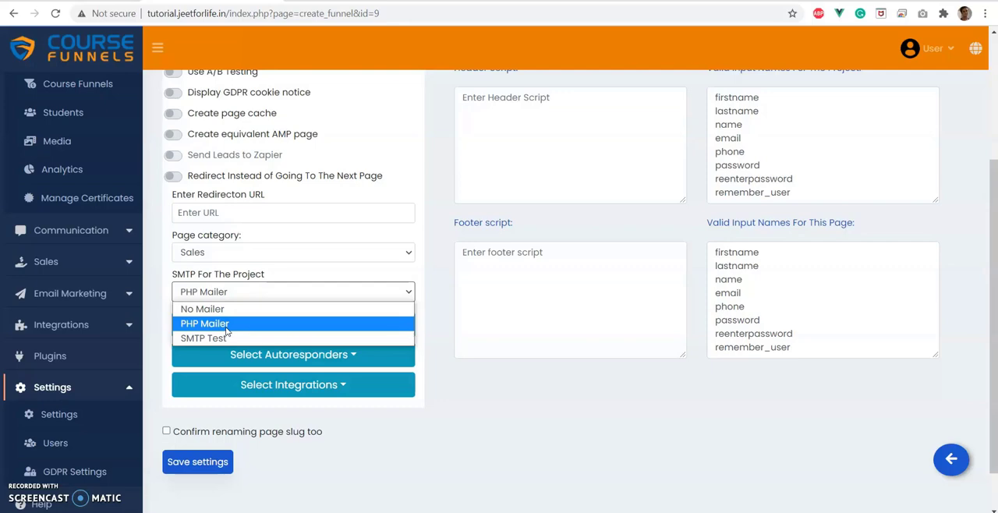
pyautogui.click(225, 324)
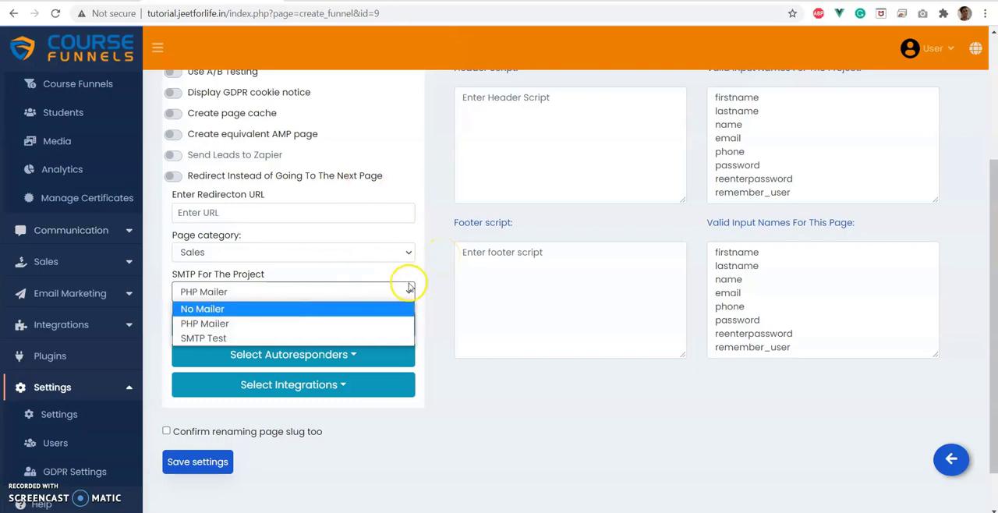
pyautogui.click(439, 275)
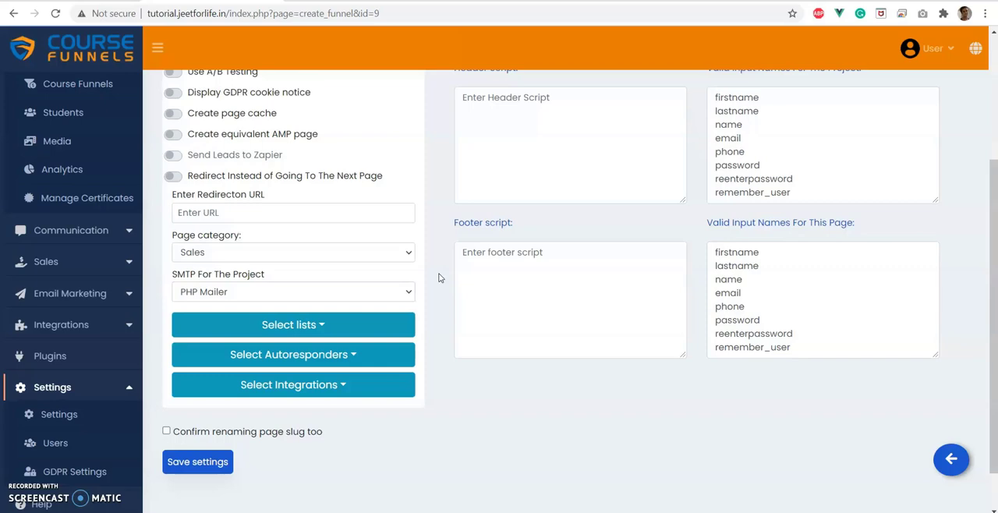
pyautogui.click(361, 297)
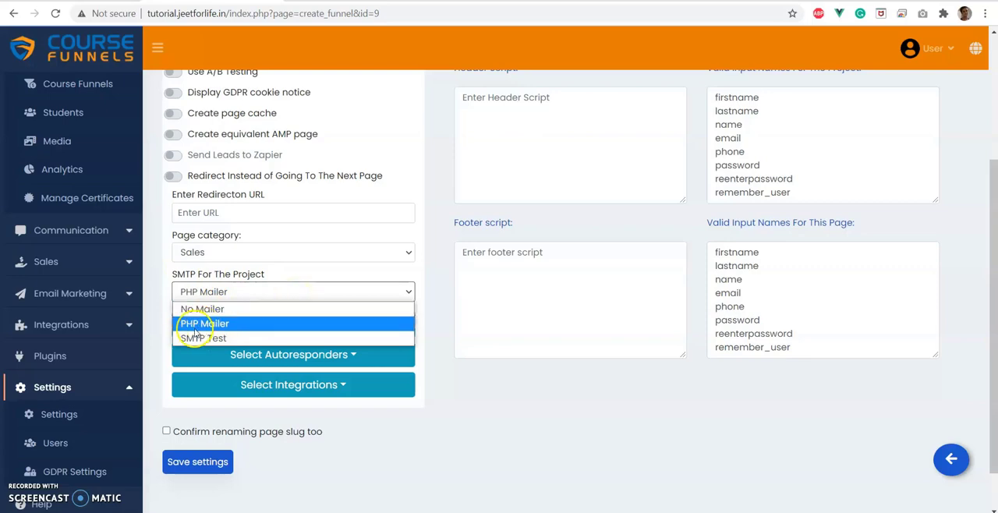
pyautogui.click(269, 290)
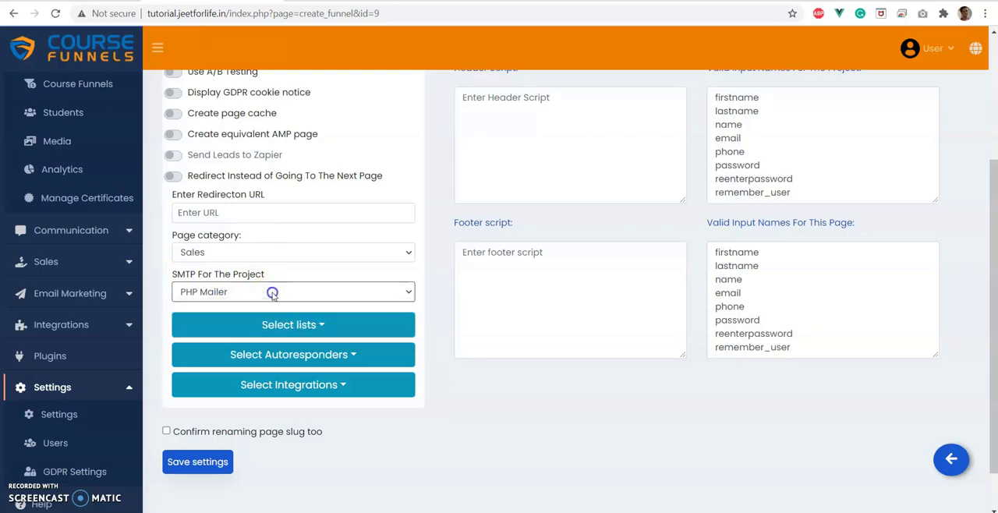
# Open the landing page's list options and check them against the live page's registration form.
pyautogui.click(312, 331)
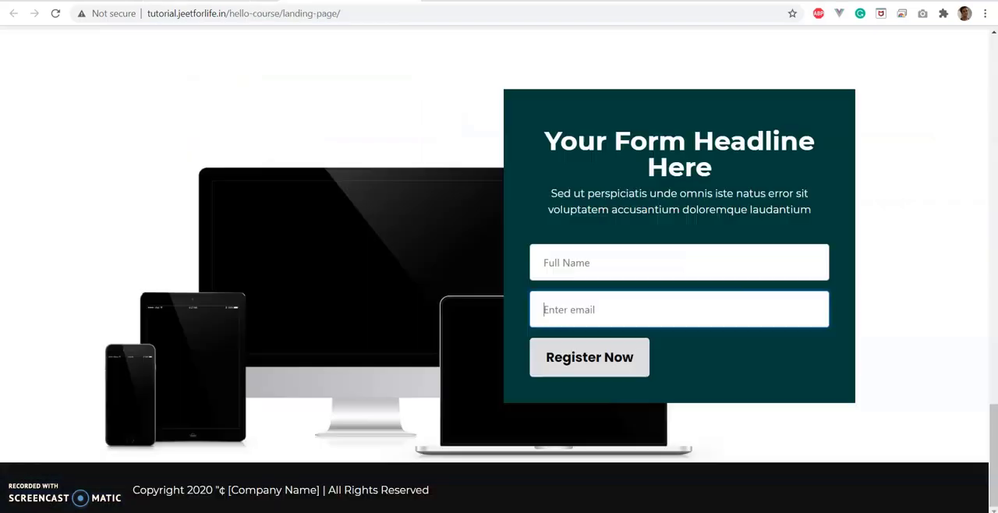
pyautogui.click(584, 262)
pyautogui.click(718, 295)
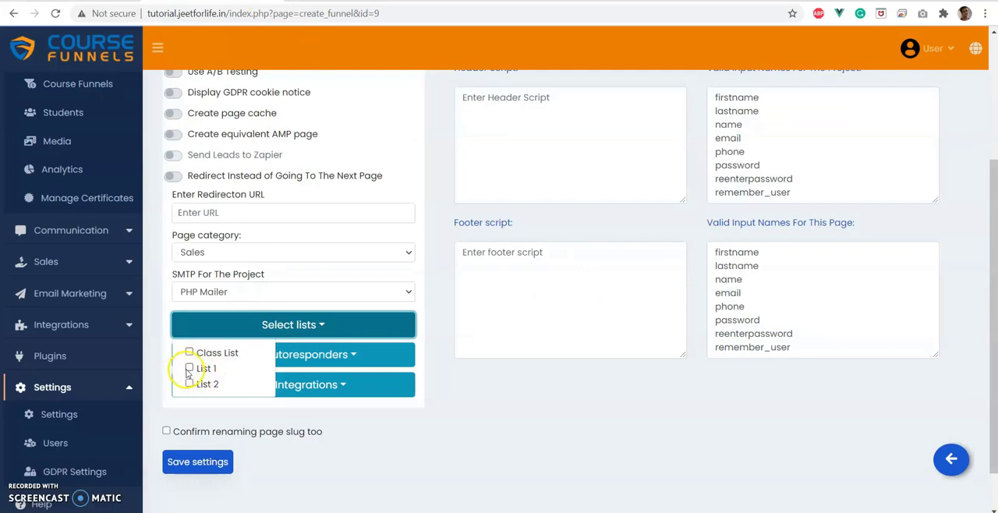
# Try assigning List 1 and List 2 to the landing page, and clear both selections.
pyautogui.click(189, 368)
pyautogui.click(189, 383)
pyautogui.click(189, 384)
pyautogui.click(189, 368)
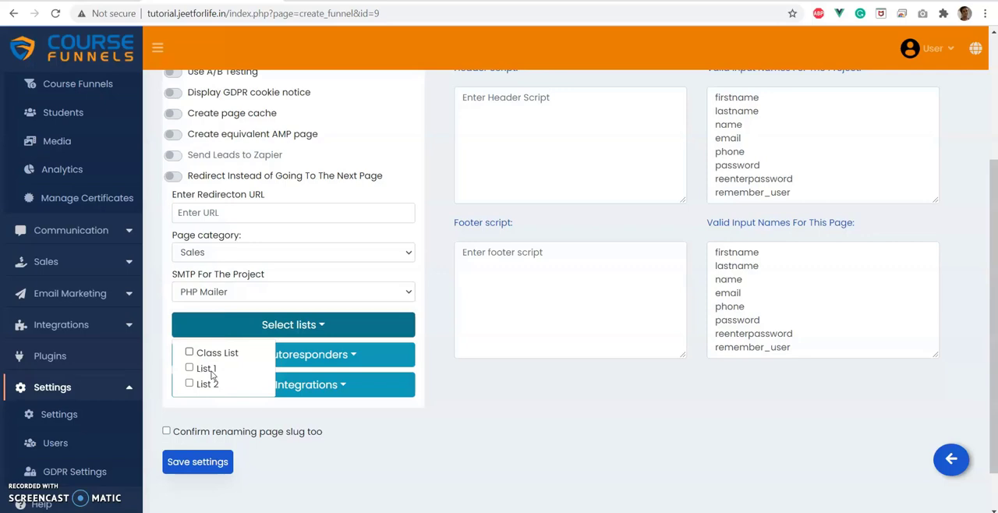
pyautogui.click(255, 335)
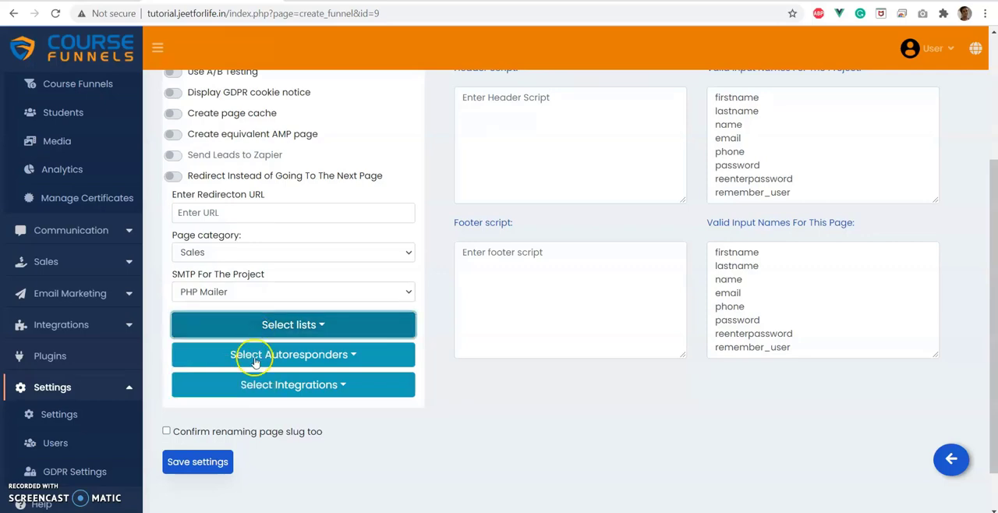
# Check the landing page's autoresponder options and locate the Auto responders entry among the site's integrations.
pyautogui.click(255, 362)
pyautogui.click(254, 363)
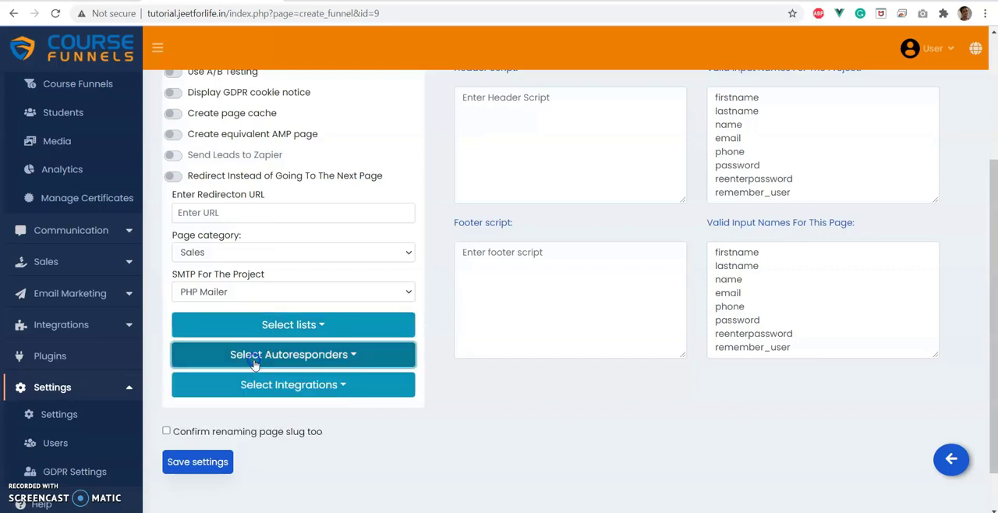
pyautogui.click(254, 362)
pyautogui.click(277, 319)
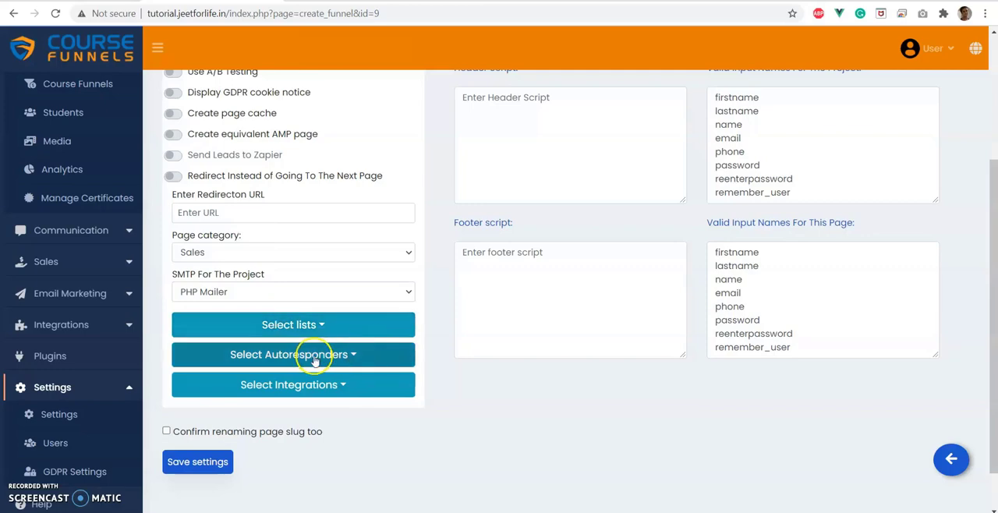
pyautogui.click(56, 326)
pyautogui.click(59, 413)
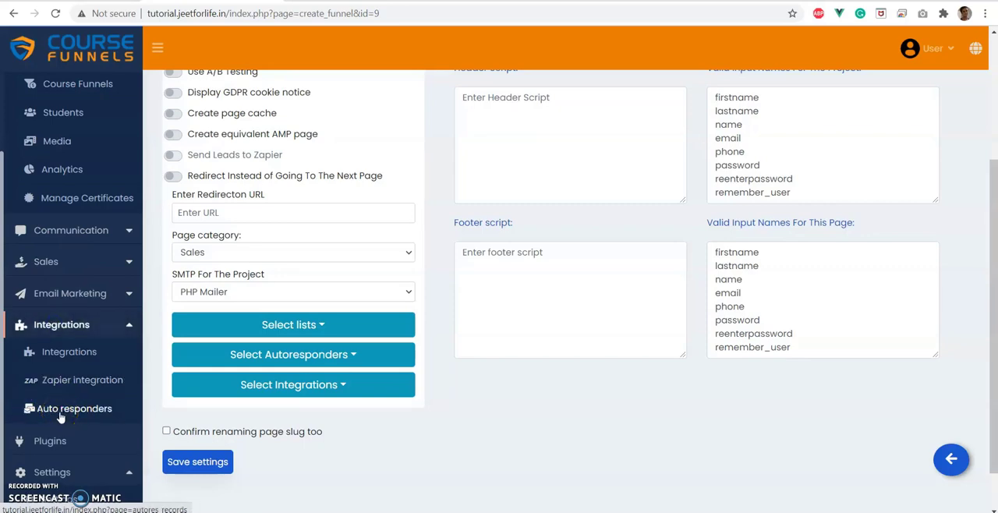
pyautogui.click(243, 356)
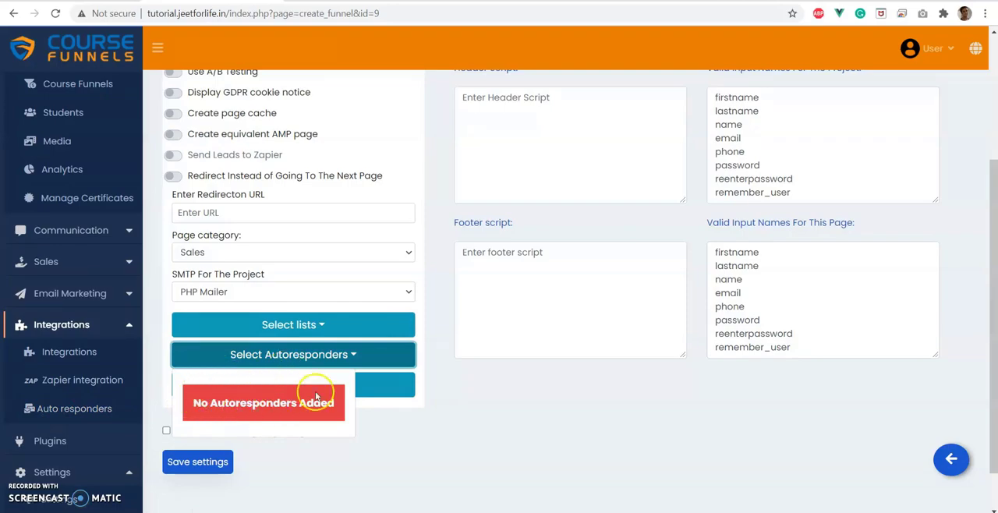
pyautogui.click(285, 358)
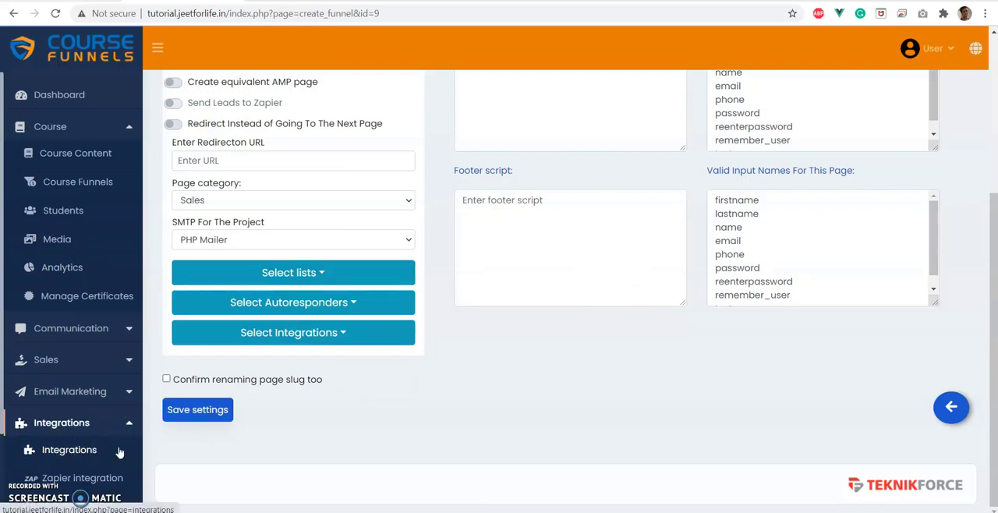
# Review the landing page's integration choices and its header and footer script fields.
pyautogui.click(276, 332)
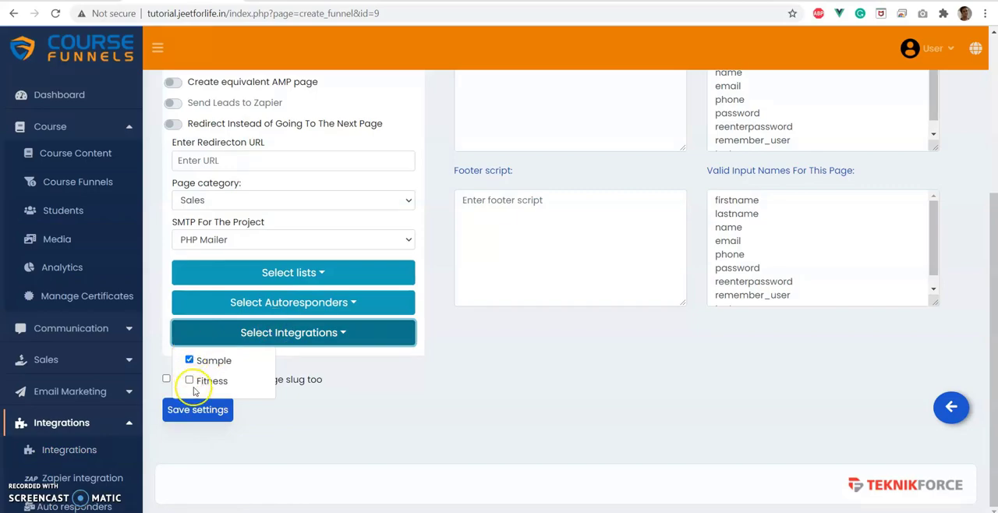
pyautogui.scroll(3, 428, 380)
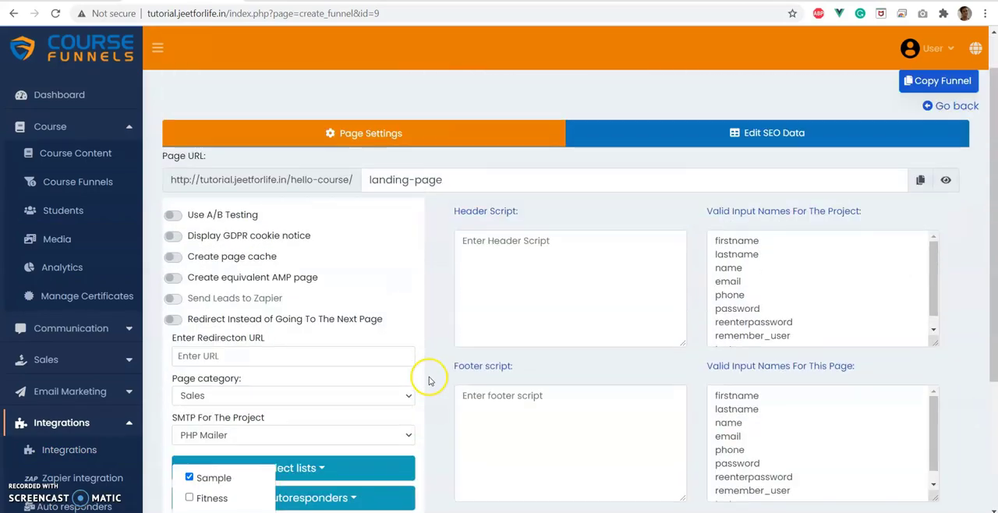
pyautogui.scroll(-3, 428, 380)
pyautogui.scroll(3, 194, 374)
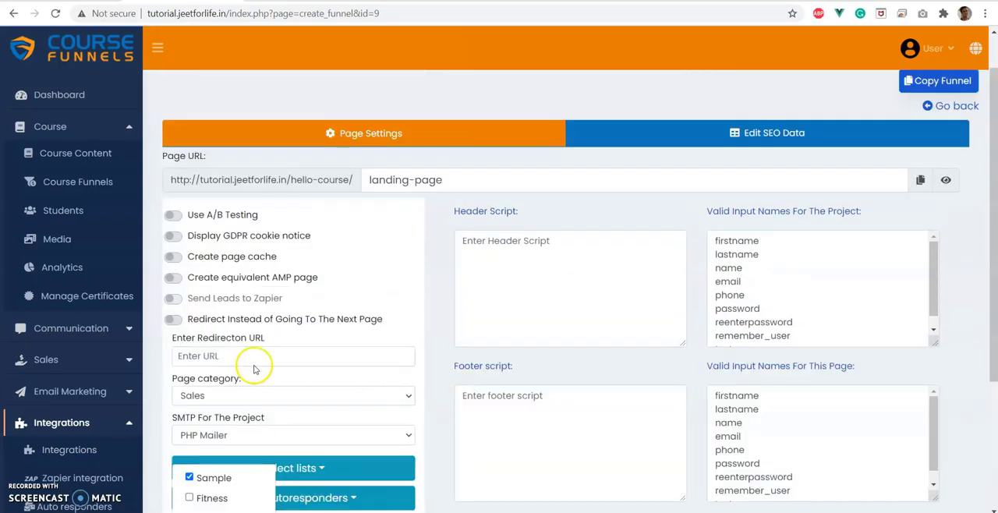
pyautogui.click(528, 291)
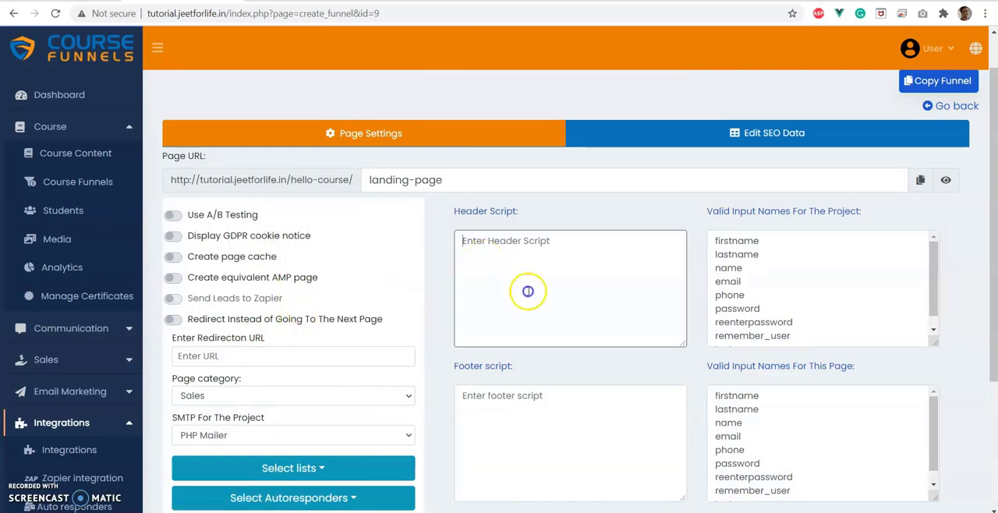
pyautogui.click(497, 421)
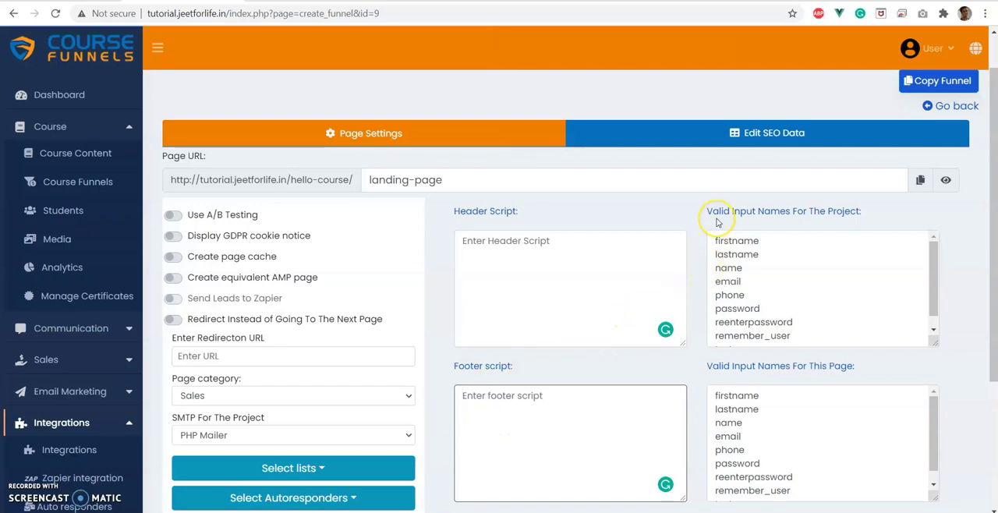
# Review the valid input names for the project and this page, and compare them with the live page's registration form.
pyautogui.click(981, 339)
pyautogui.scroll(-2, 981, 339)
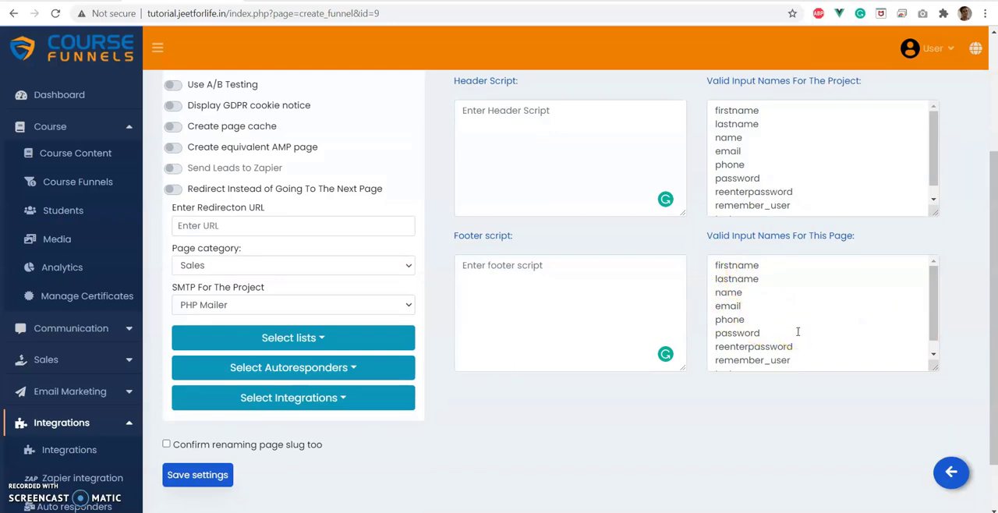
pyautogui.scroll(3, 481, 372)
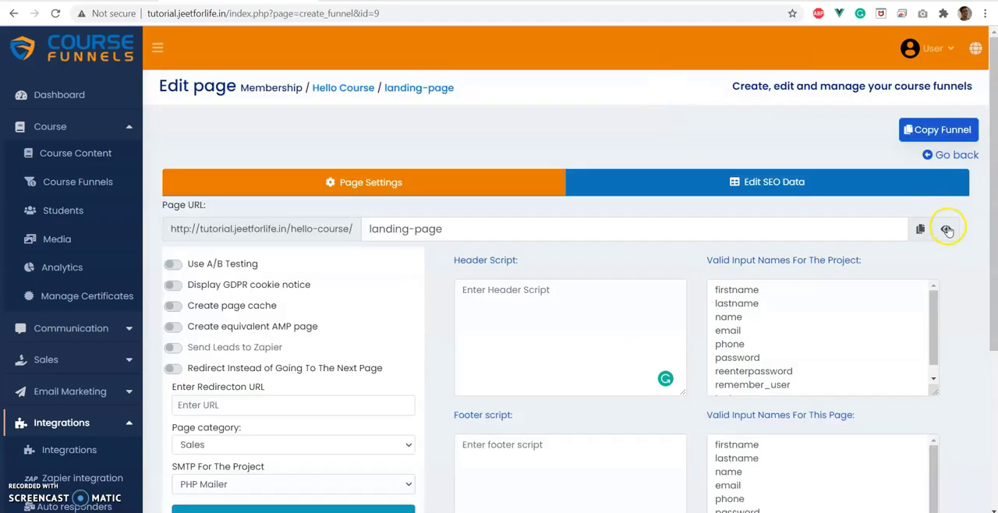
pyautogui.click(946, 230)
pyautogui.scroll(-20, 610, 230)
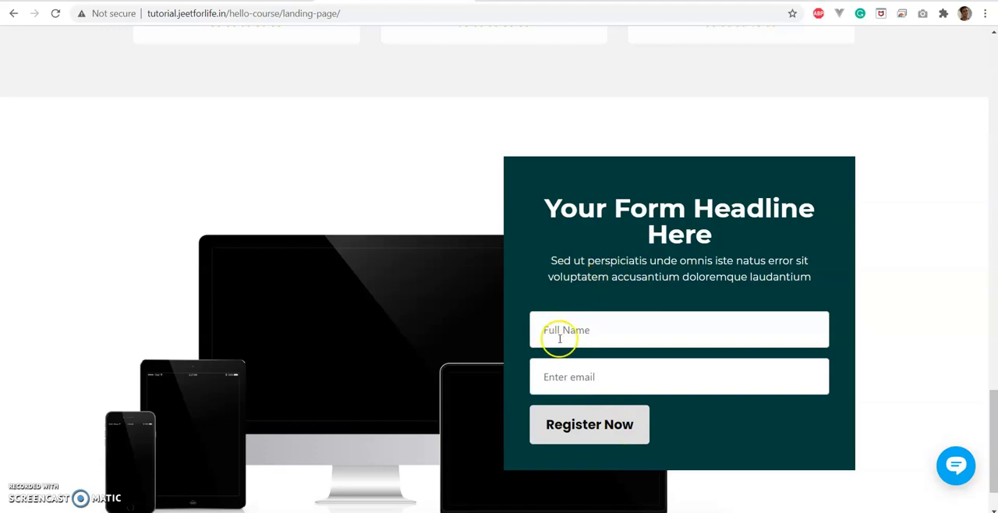
pyautogui.click(246, 2)
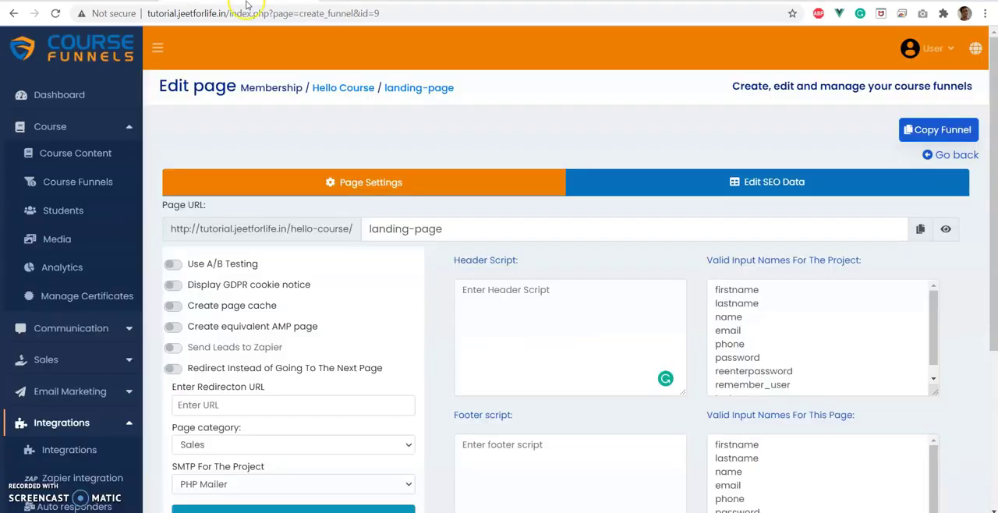
# Add address and phone_no to the valid input names for this page and save the page settings.
pyautogui.scroll(-3, 952, 404)
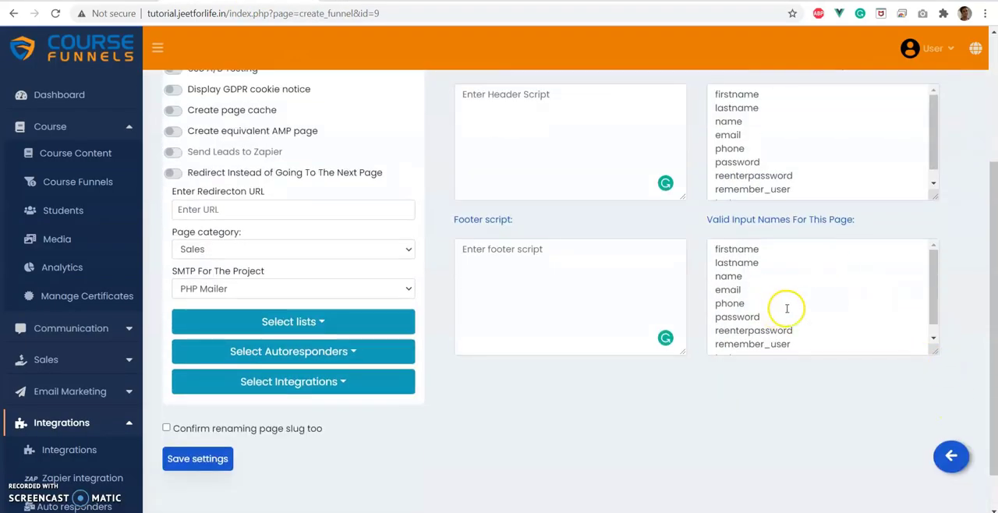
pyautogui.click(758, 349)
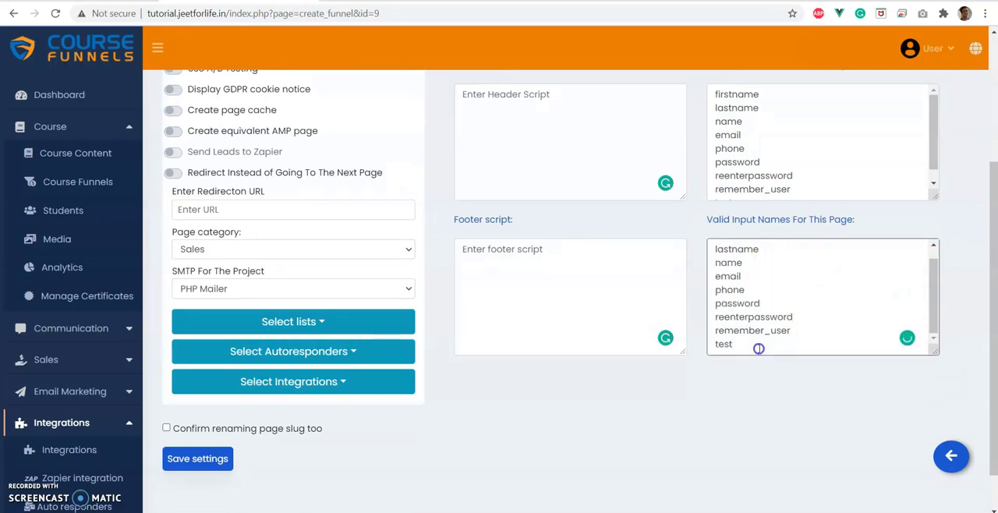
pyautogui.press('Return')
pyautogui.write('address')
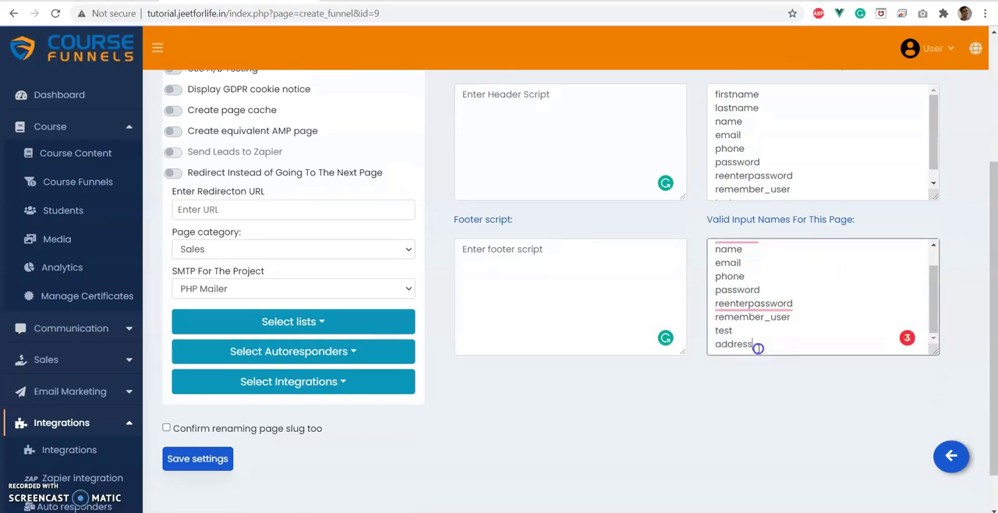
pyautogui.press('Return')
pyautogui.write('phone_no')
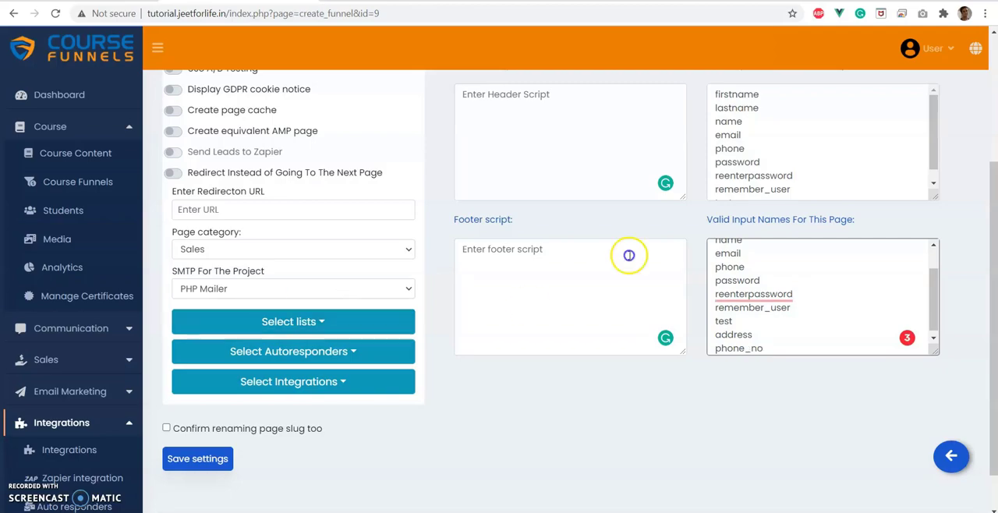
pyautogui.scroll(2, 779, 226)
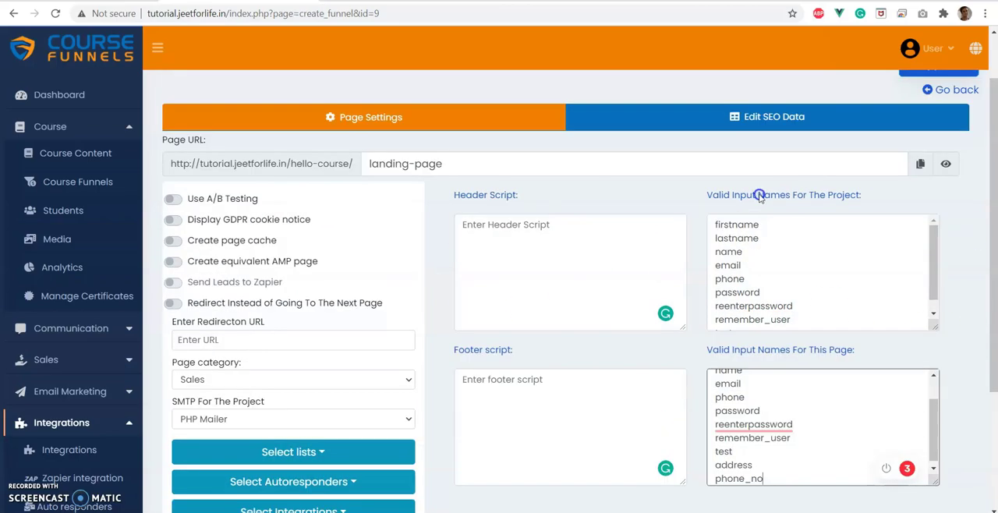
pyautogui.moveTo(710, 195); pyautogui.dragTo(864, 195)
pyautogui.scroll(-3, 834, 296)
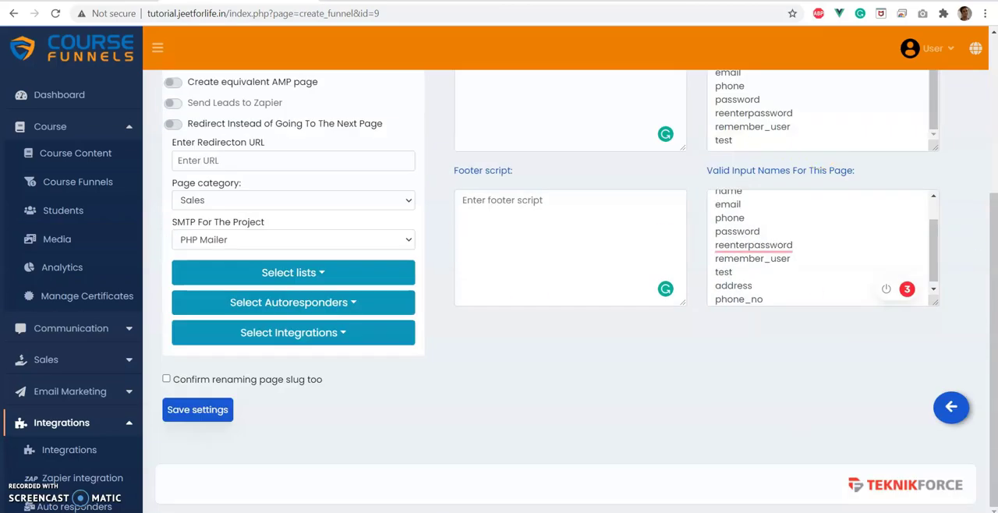
pyautogui.click(215, 407)
pyautogui.scroll(3, 873, 126)
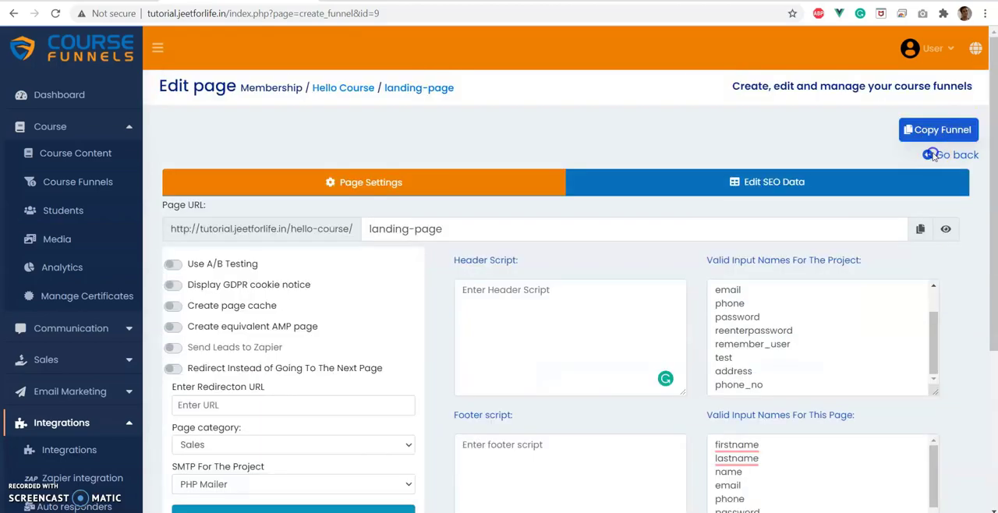
# Return to the funnel and open the existing landing page for editing at its registration form.
pyautogui.click(933, 154)
pyautogui.click(749, 417)
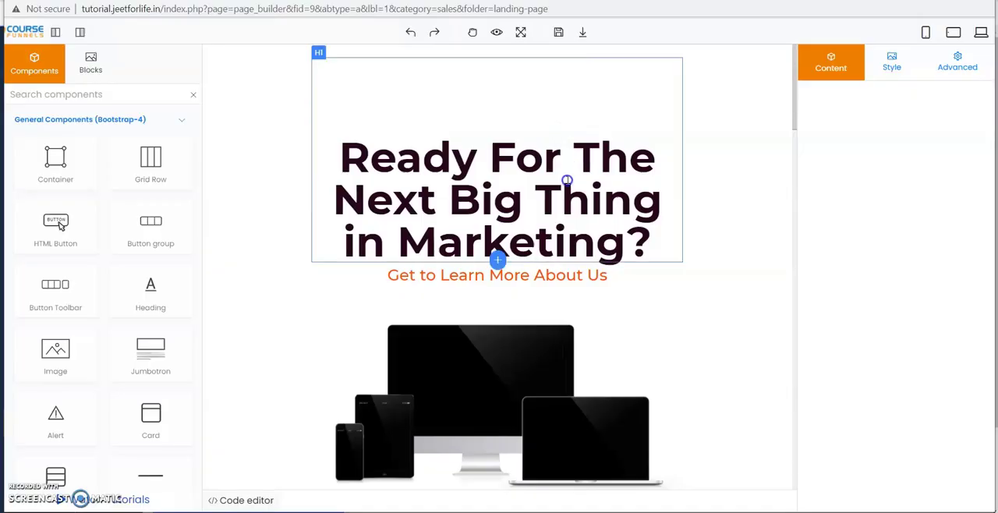
pyautogui.scroll(-10, 710, 167)
pyautogui.scroll(-5, 709, 167)
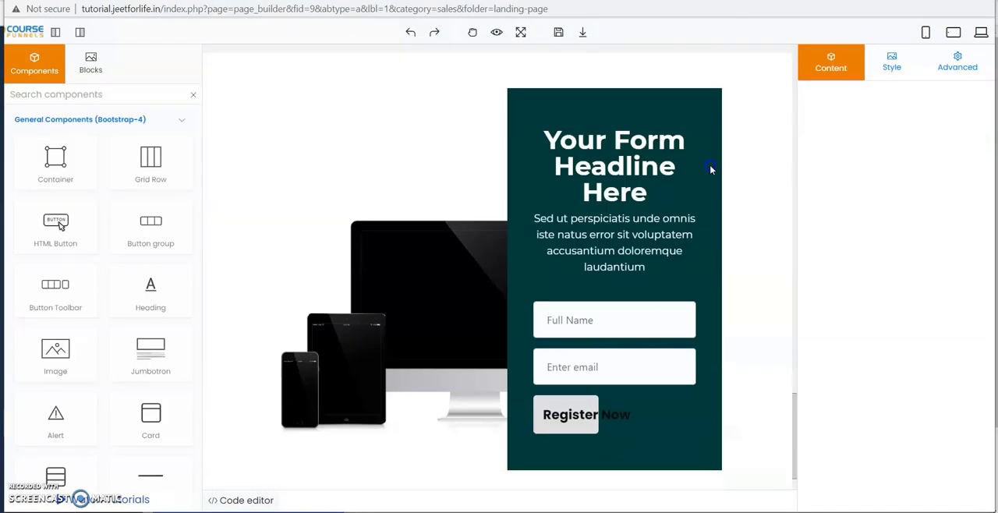
# Check the input name options of the Full Name and email fields, keeping name and email selected.
pyautogui.click(575, 260)
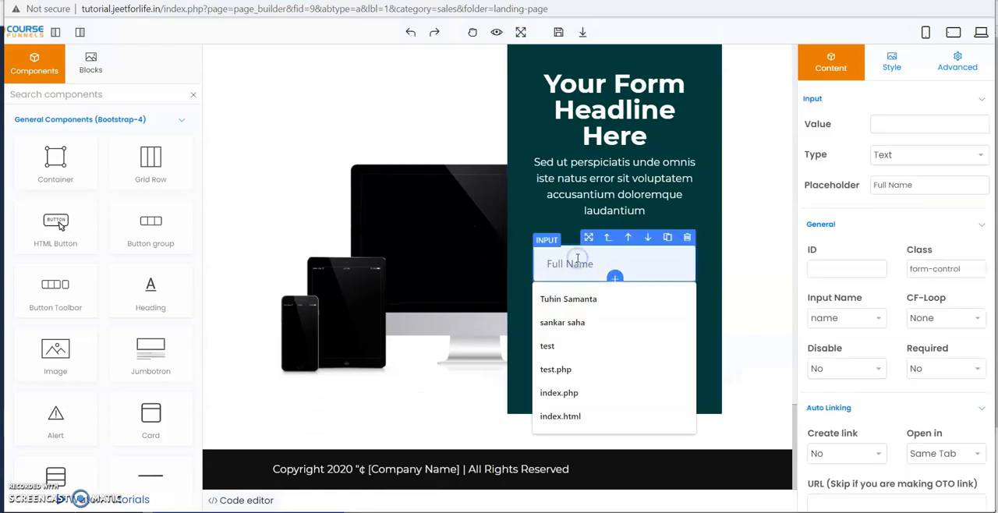
pyautogui.click(577, 311)
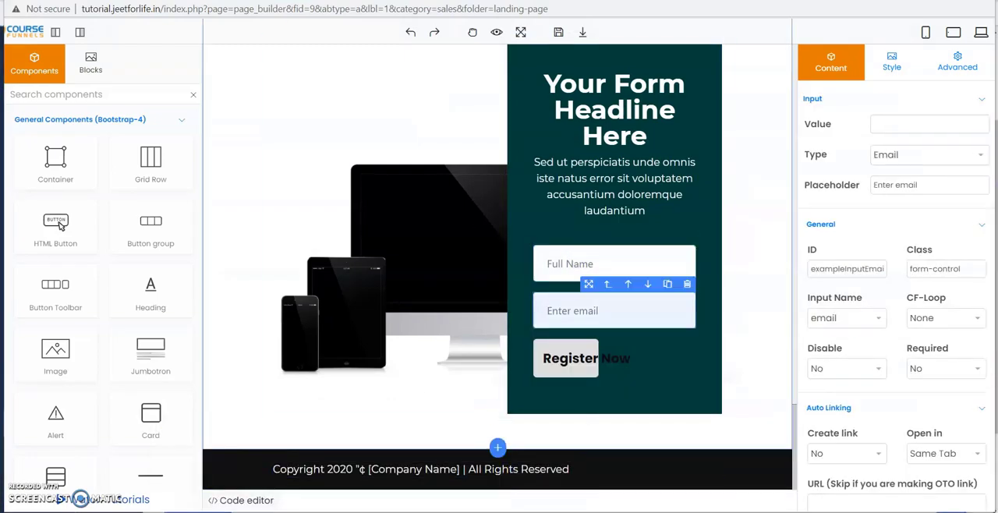
pyautogui.click(578, 264)
pyautogui.click(842, 316)
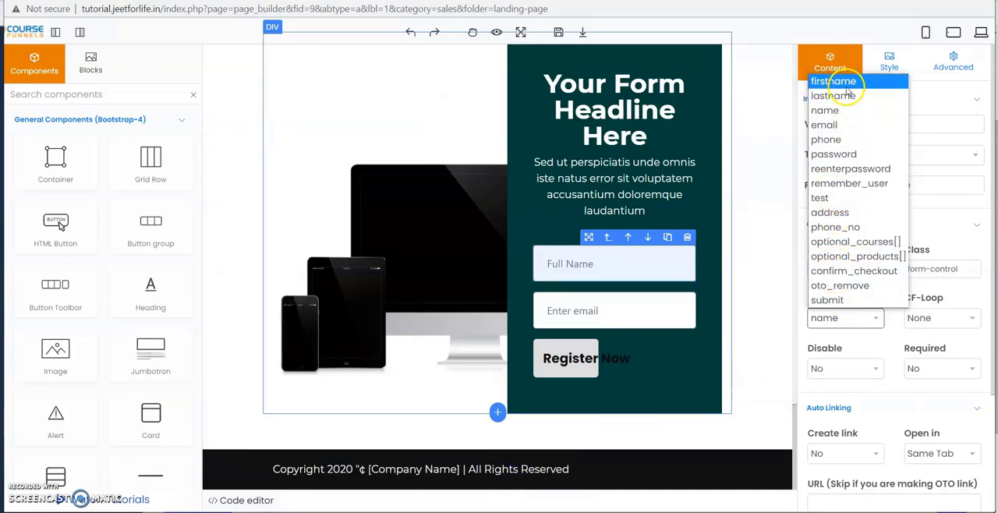
pyautogui.click(839, 111)
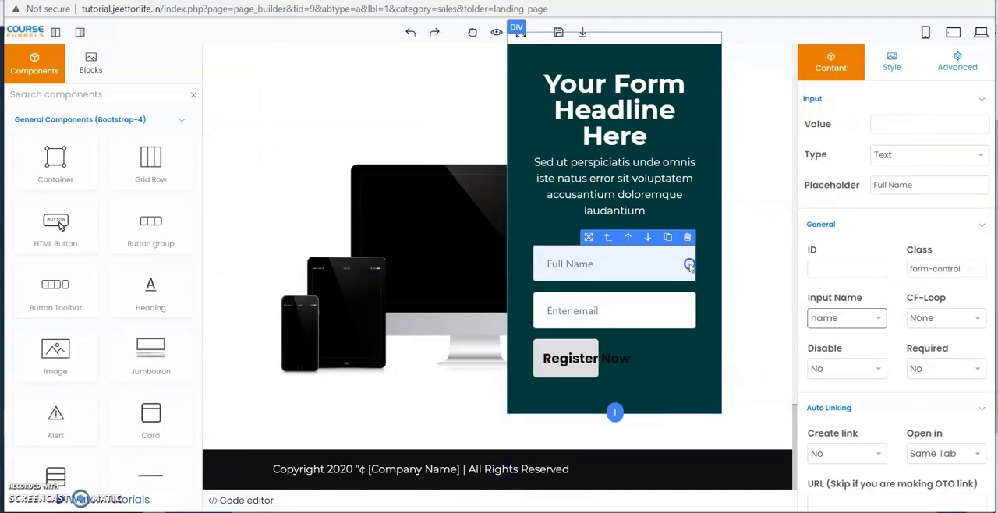
pyautogui.click(598, 308)
pyautogui.click(846, 317)
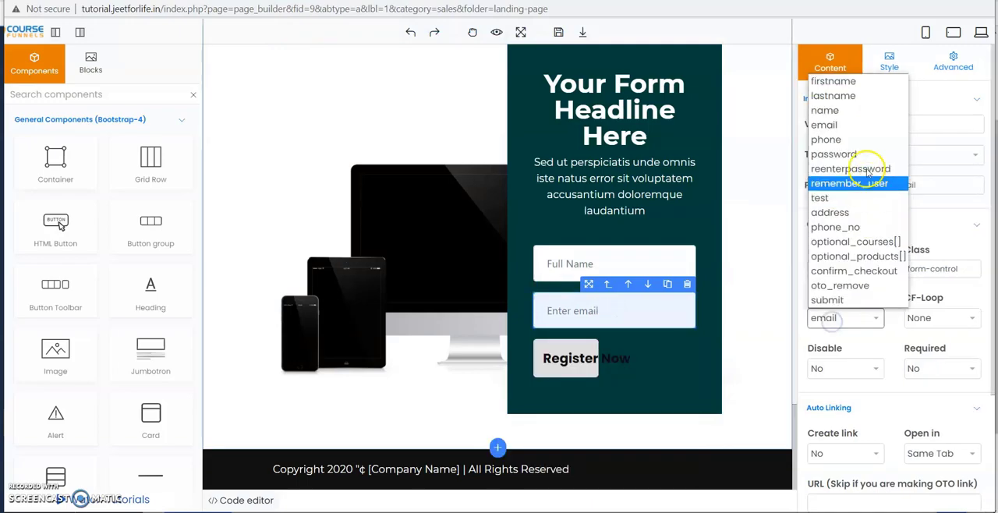
pyautogui.click(867, 127)
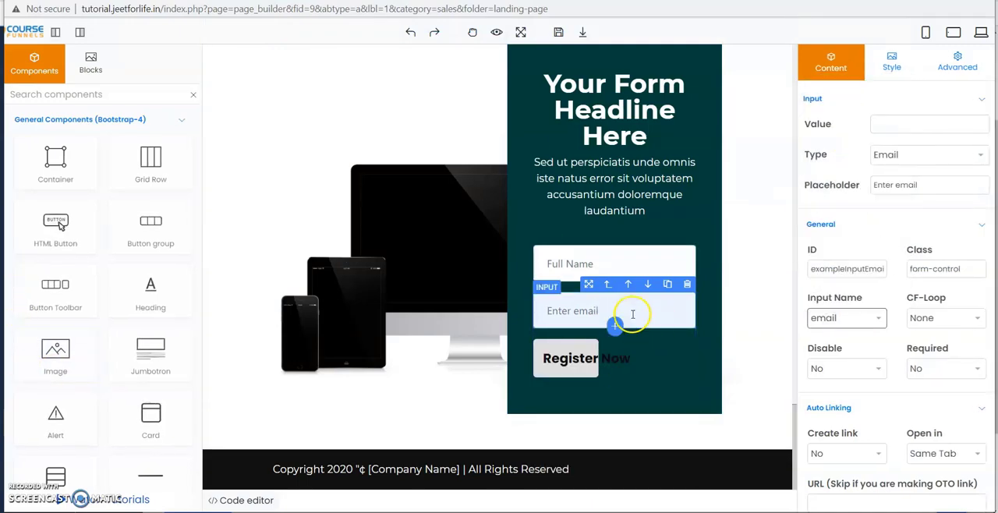
# Insert an Input component after the email field and set its input name to phone_no.
pyautogui.click(614, 326)
pyautogui.click(578, 103)
pyautogui.write('inpu')
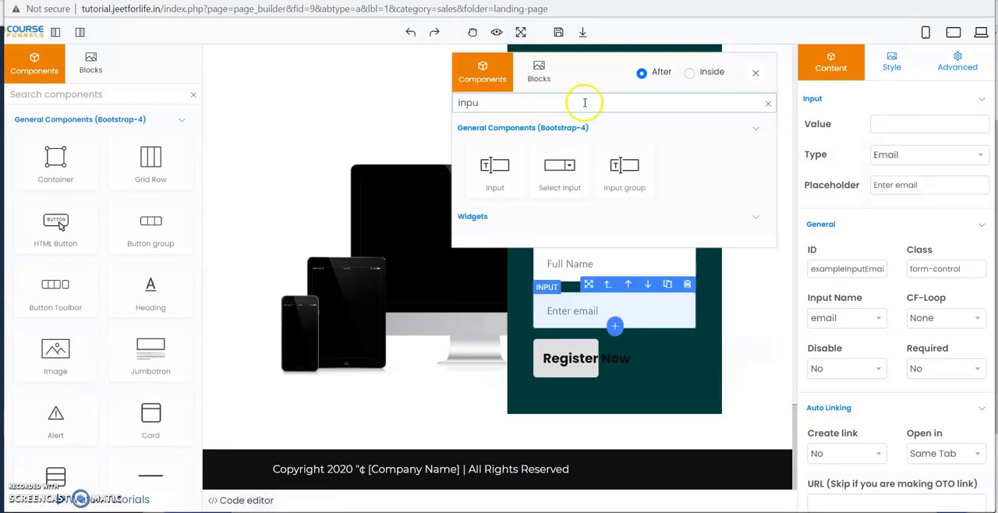
pyautogui.click(494, 173)
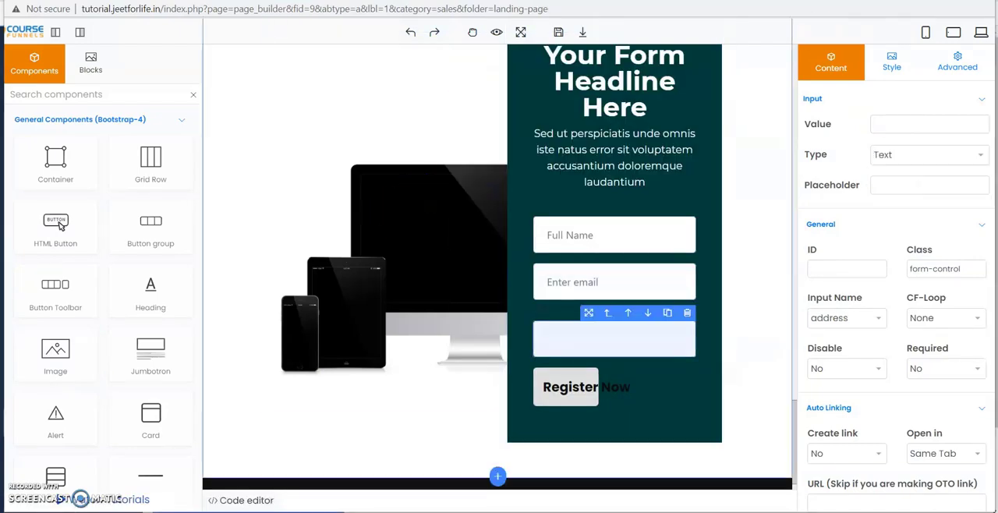
pyautogui.click(842, 317)
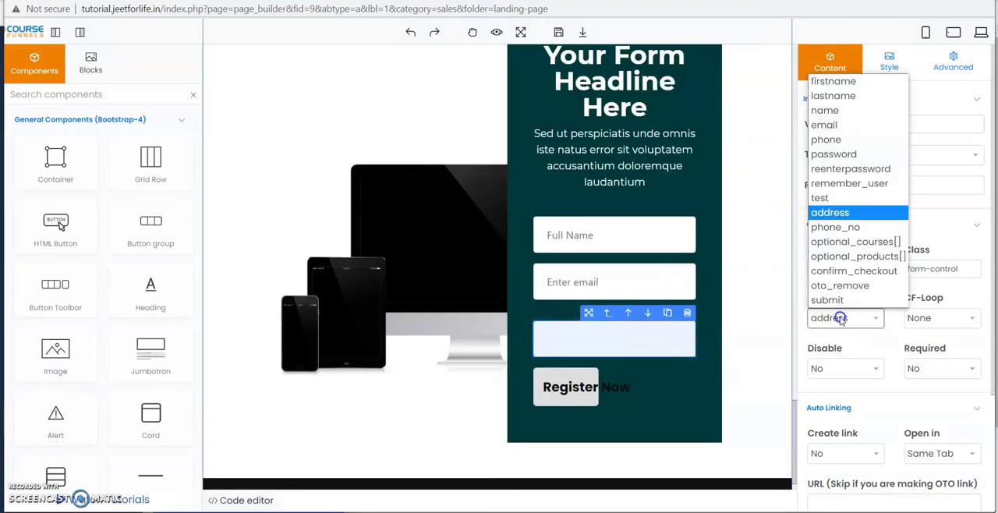
pyautogui.click(835, 227)
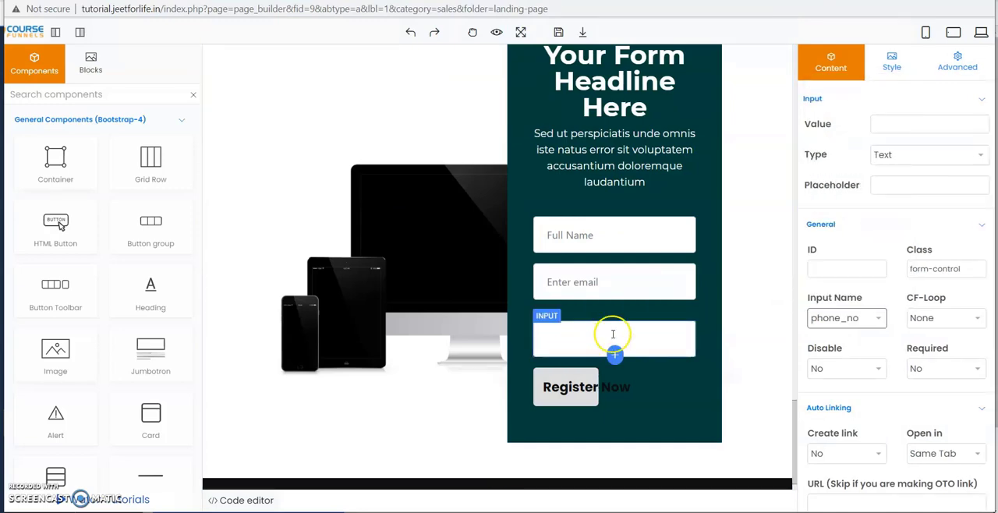
# Set the new input field's placeholder to "Phone number" and save the landing page.
pyautogui.click(902, 185)
pyautogui.write('Phone Number')
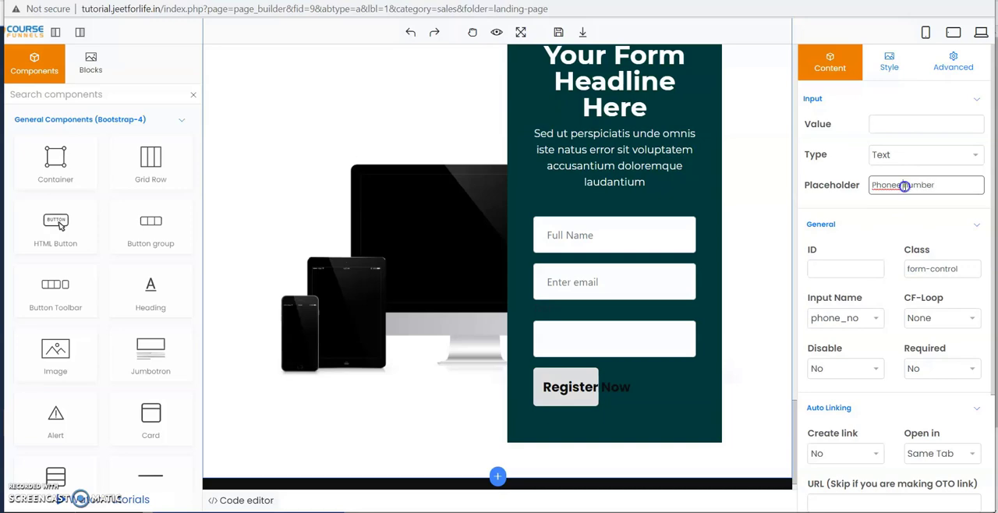
pyautogui.click(558, 32)
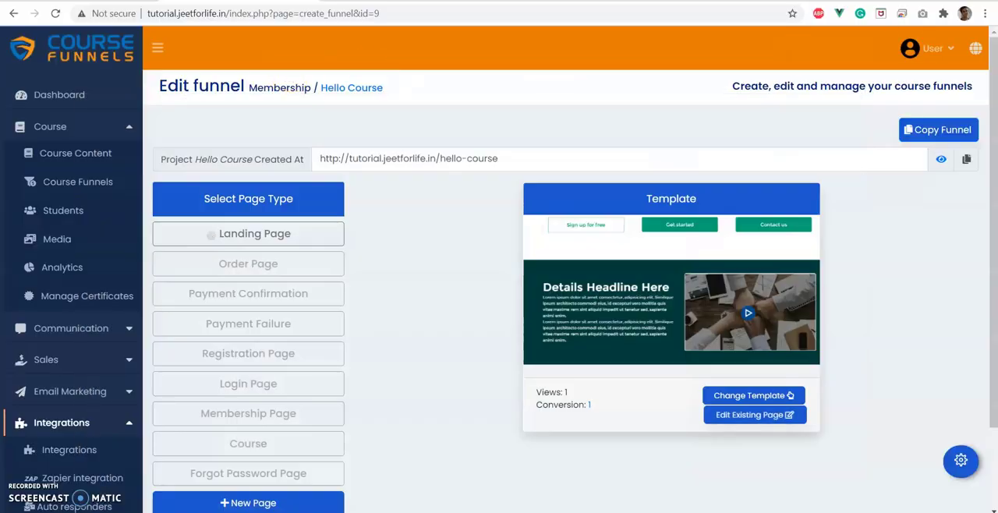
# Open the funnel's live landing page and go to its registration form.
pyautogui.click(941, 159)
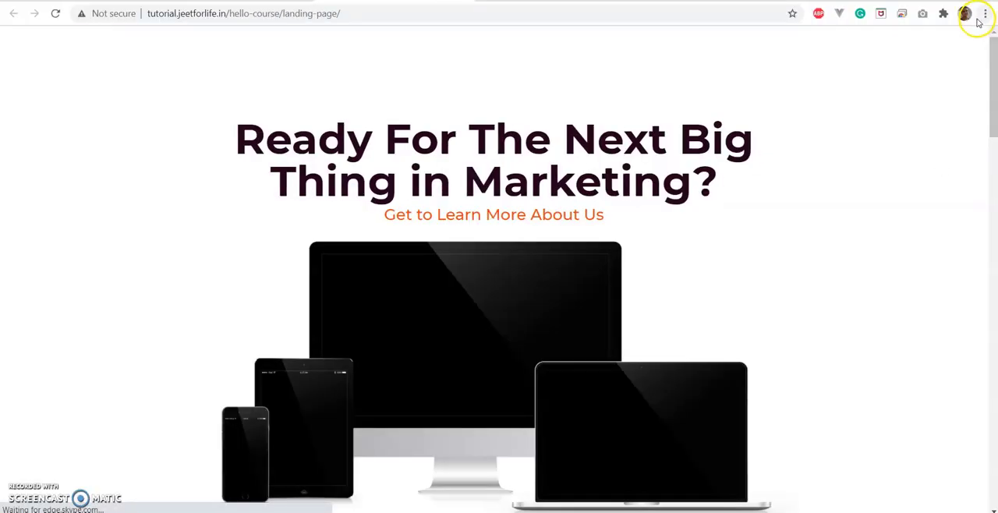
pyautogui.scroll(-8, 430, 167)
pyautogui.scroll(-10, 433, 172)
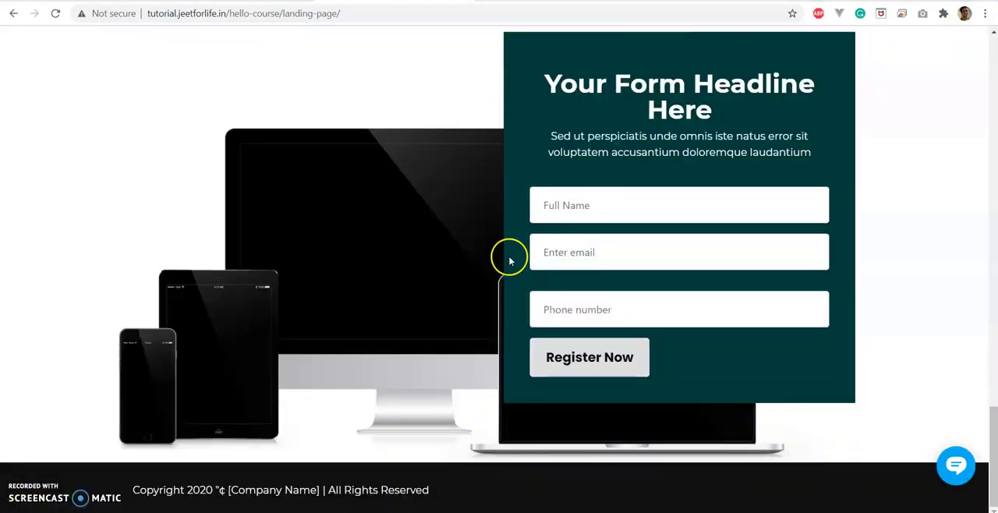
# Fill in the form's full name, email and phone number fields and submit the registration.
pyautogui.click(584, 205)
pyautogui.write('Tuhin')
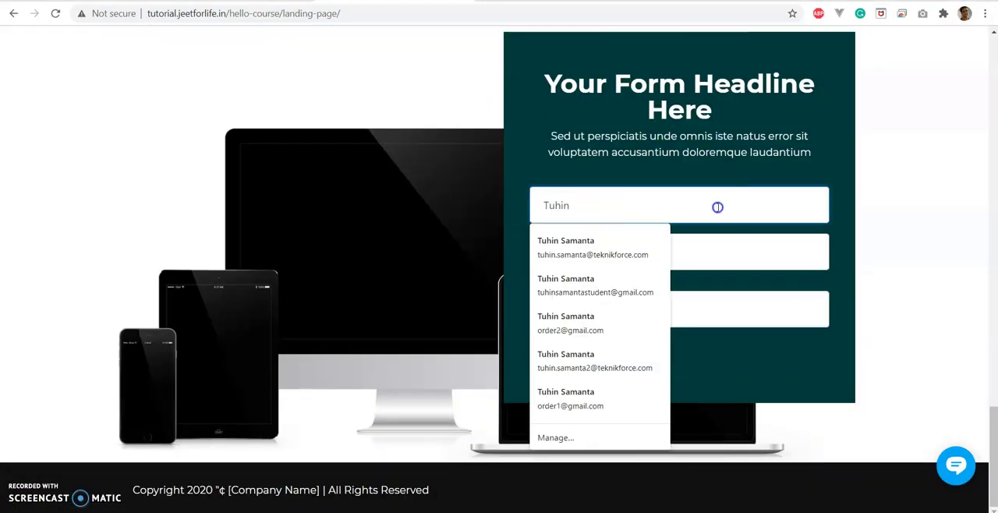
pyautogui.click(736, 266)
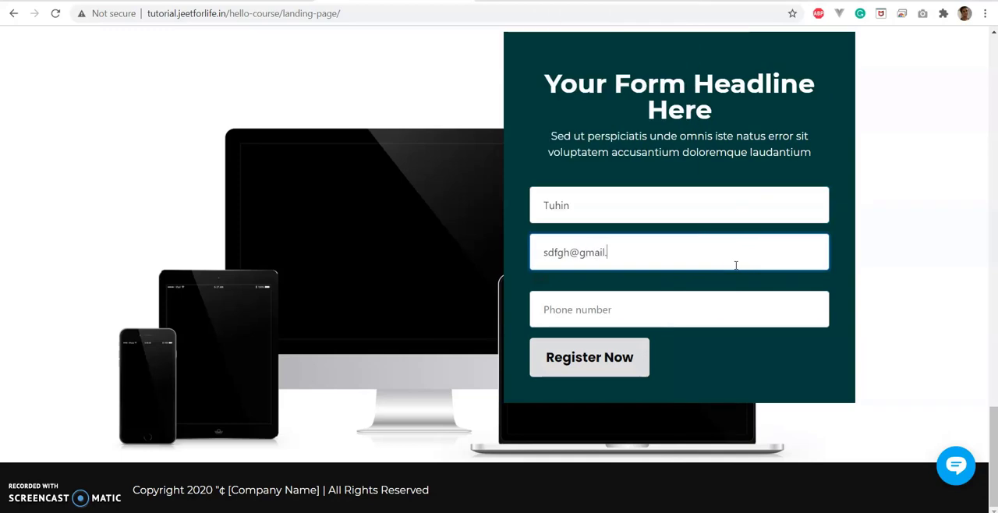
pyautogui.click(658, 309)
pyautogui.write('1234567890')
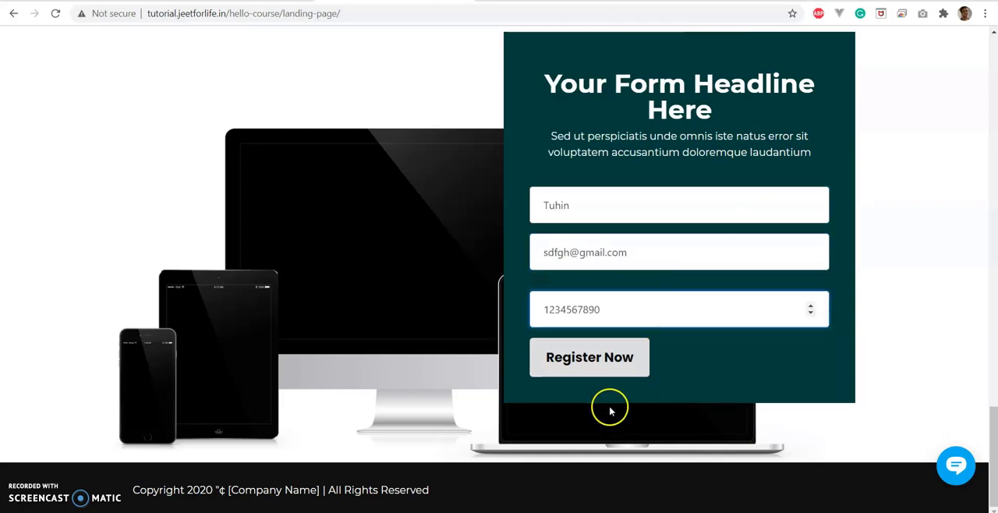
pyautogui.click(589, 365)
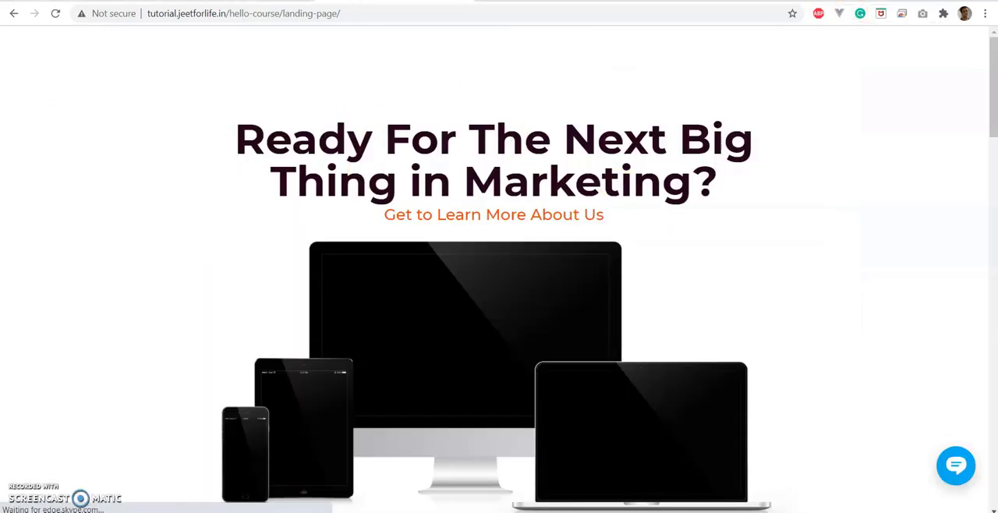
# Return to the funnel editor and open the landing page's conversion records in a new tab.
pyautogui.hotkey('ctrl', 'shift', 'Tab')
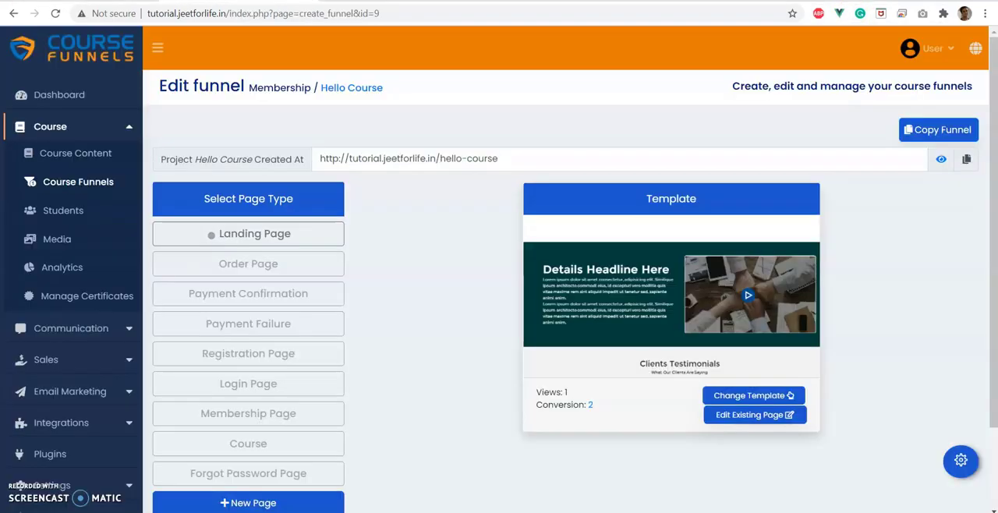
pyautogui.click(962, 462)
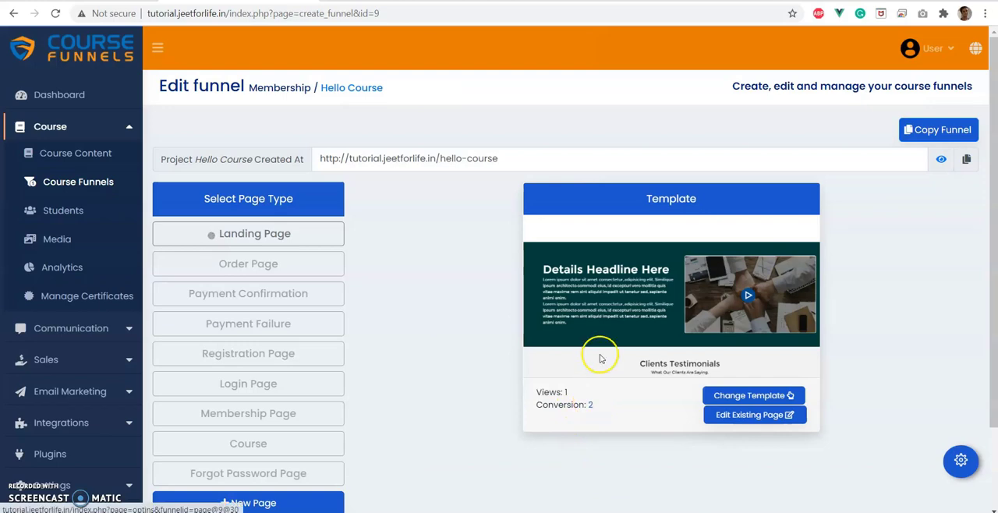
pyautogui.rightClick(592, 407)
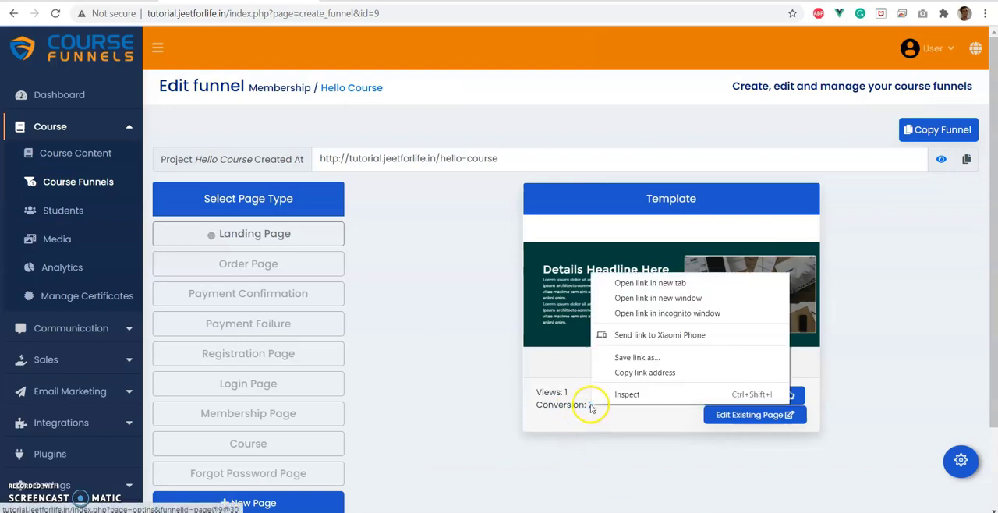
pyautogui.click(620, 279)
pyautogui.click(467, 2)
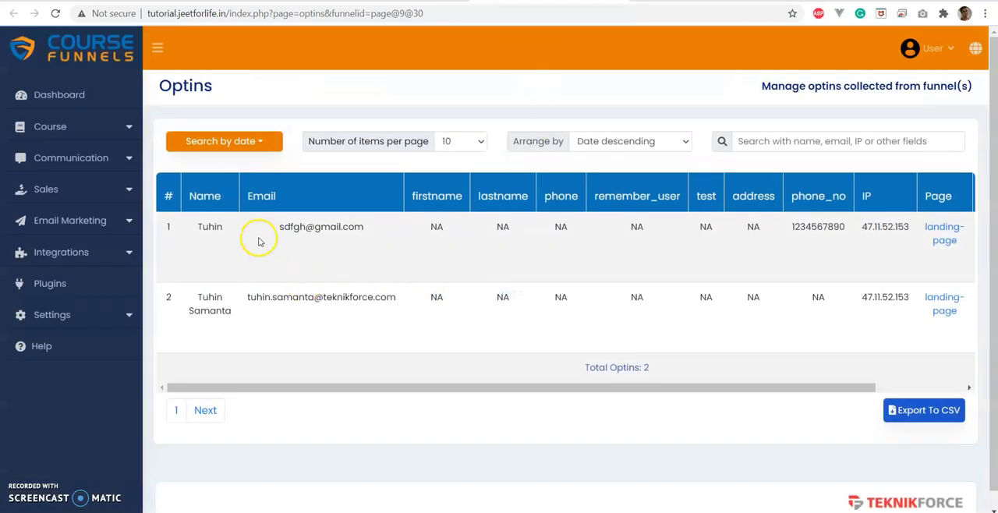
# Check the newest optin's email and phone_no entries in the collected optins table.
pyautogui.moveTo(277, 227); pyautogui.dragTo(329, 227)
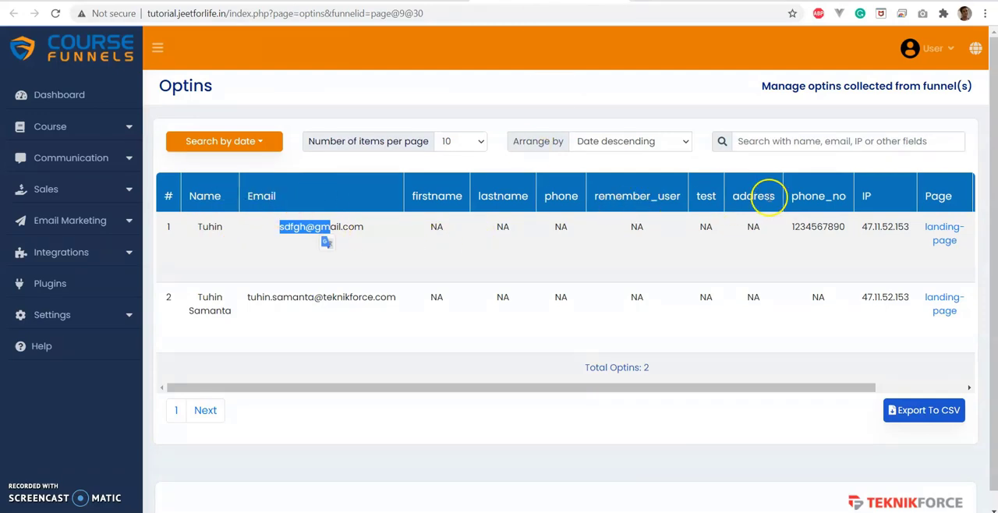
pyautogui.moveTo(791, 196); pyautogui.dragTo(867, 196)
pyautogui.click(397, 203)
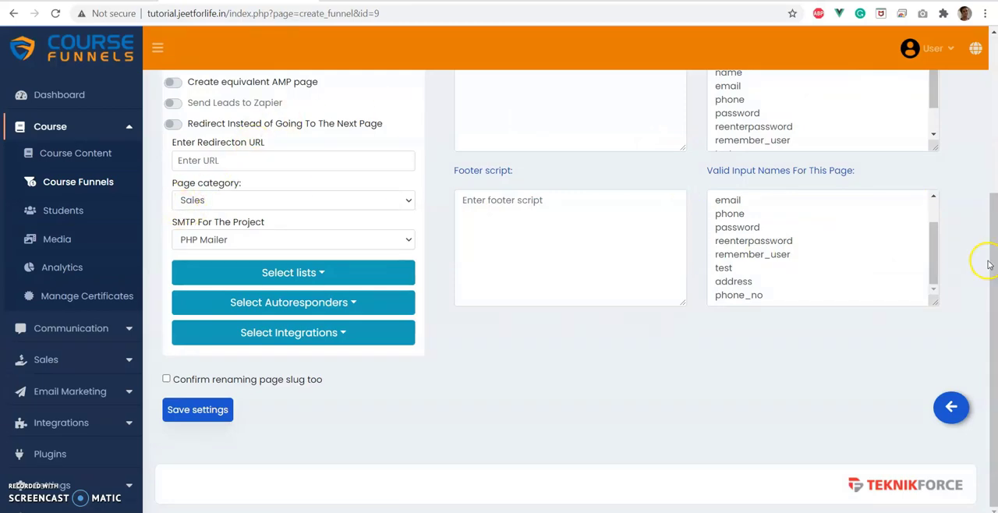
# Return to the landing page's settings and review its SEO data fields.
pyautogui.scroll(3, 989, 257)
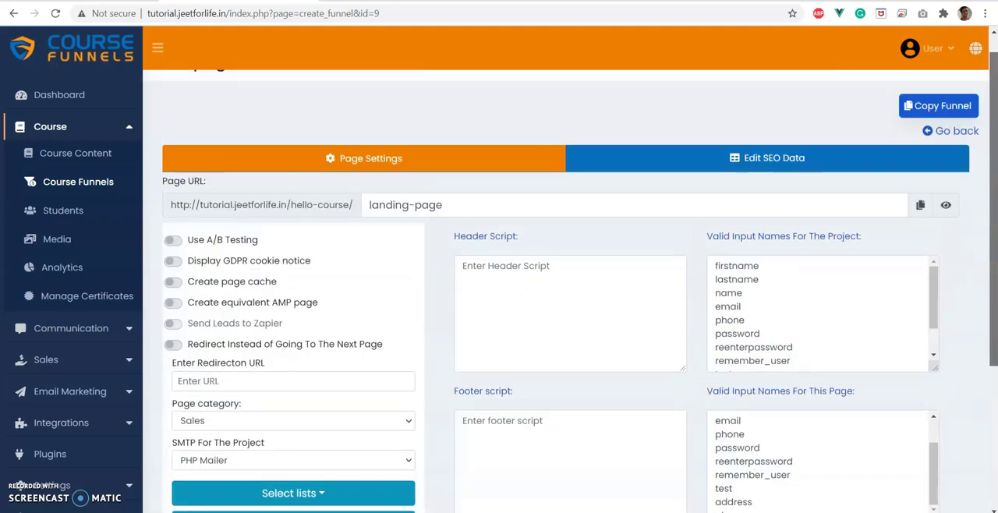
pyautogui.click(745, 158)
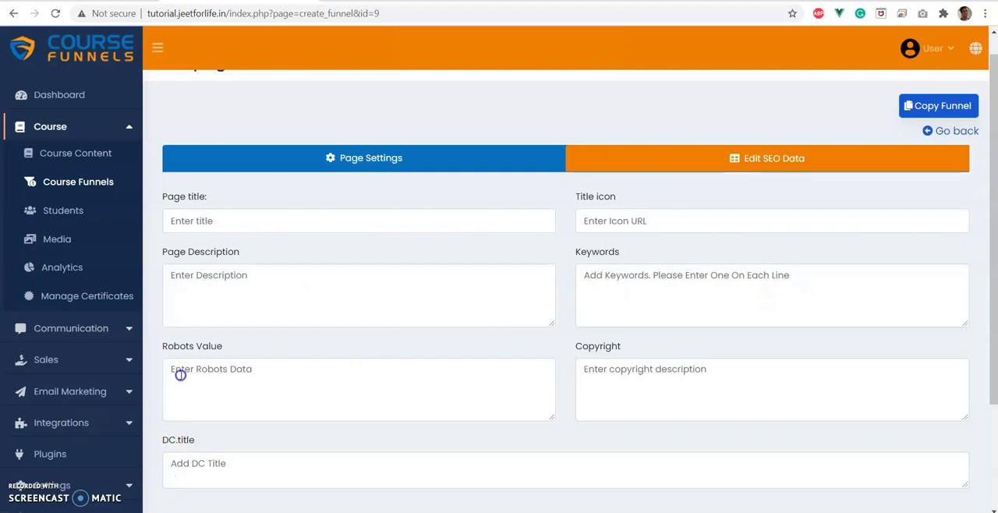
pyautogui.scroll(-2, 608, 390)
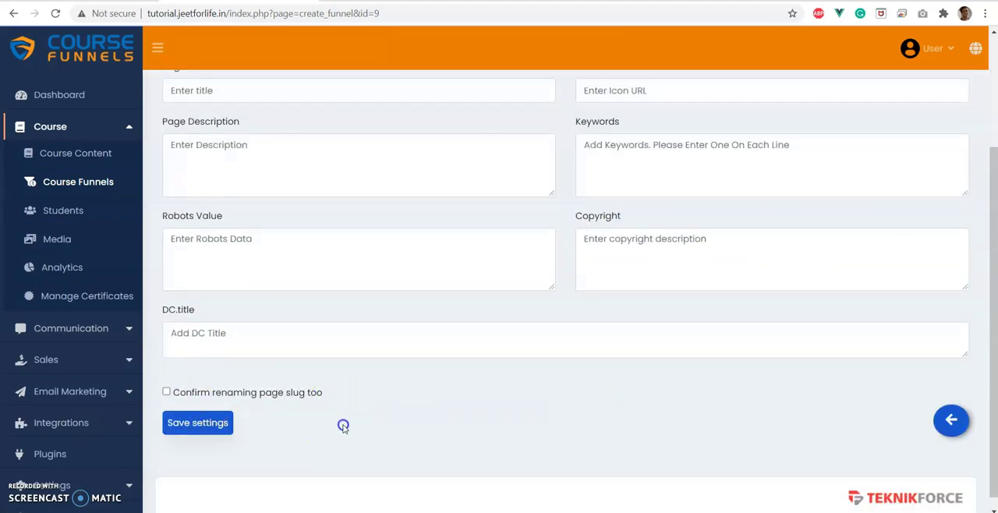
pyautogui.scroll(2, 343, 426)
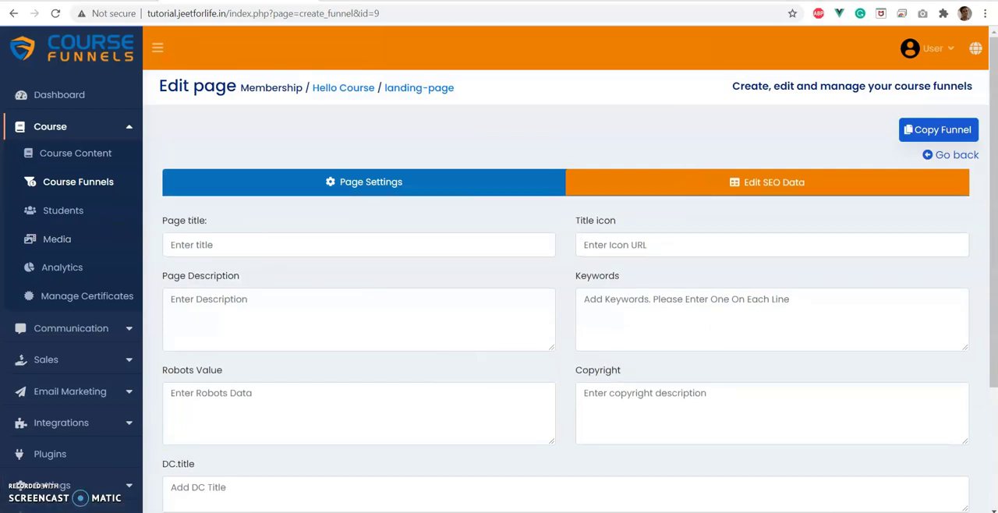
# Open the Plugins page in a new tab and browse the plugin marketplace for the CF SEO plugin.
pyautogui.rightClick(35, 463)
pyautogui.click(95, 337)
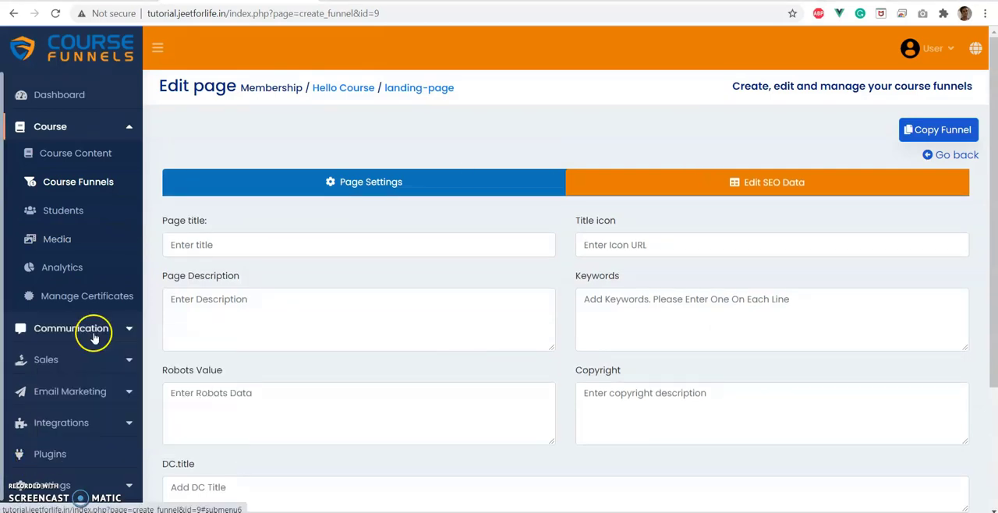
pyautogui.click(701, 1)
pyautogui.click(894, 129)
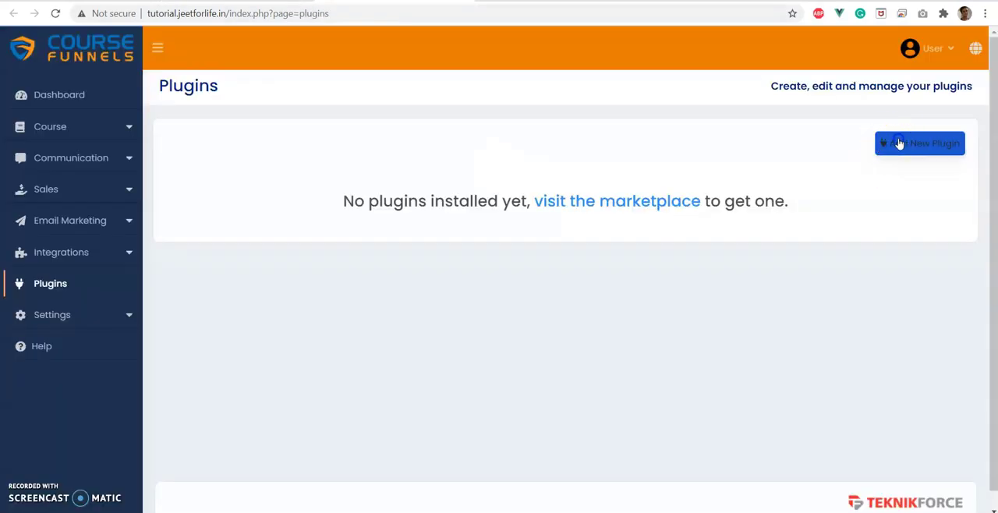
pyautogui.click(526, 240)
pyautogui.scroll(-3, 513, 261)
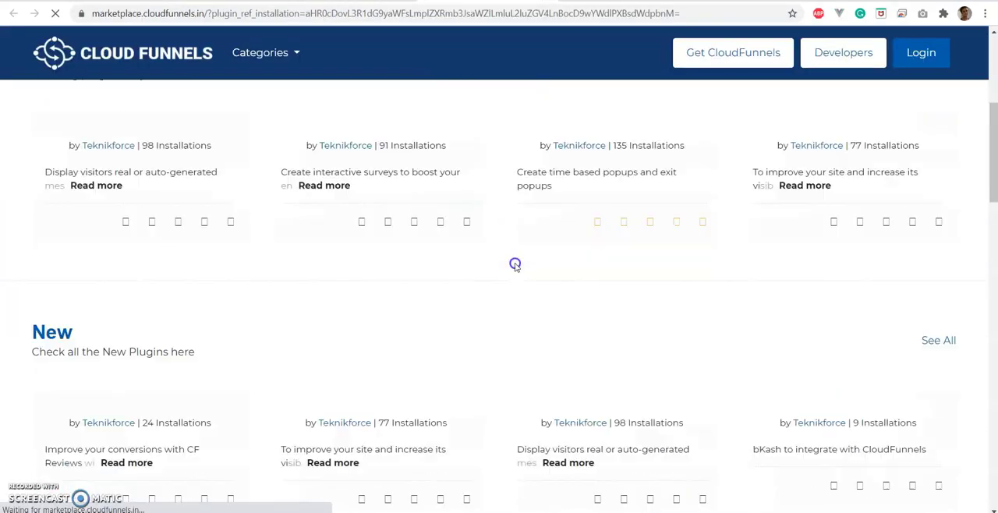
pyautogui.scroll(-3, 514, 264)
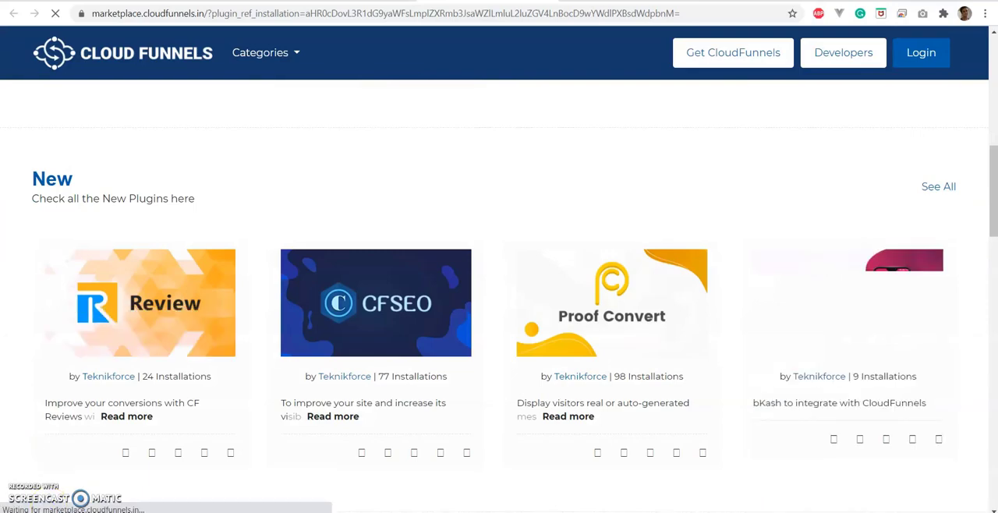
pyautogui.scroll(-5, 164, 365)
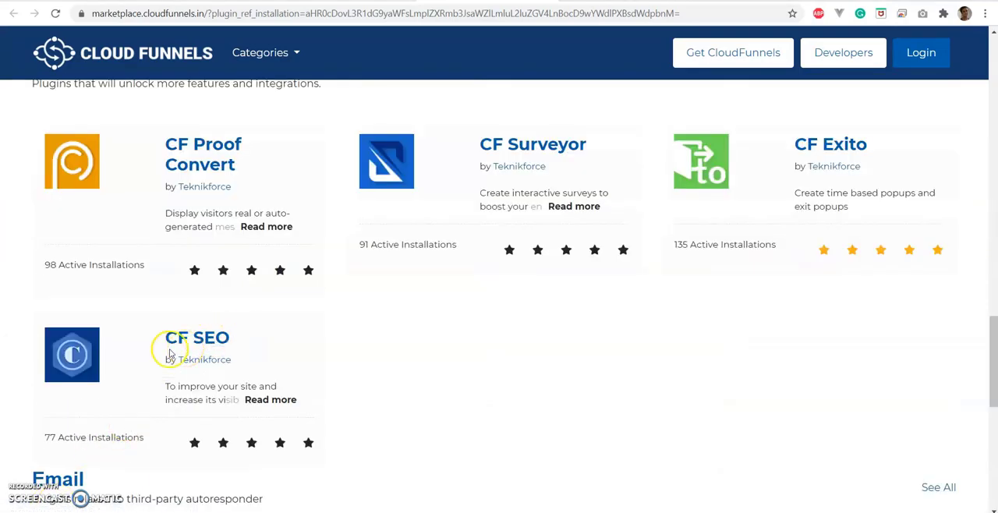
# Return to the Hello Course funnel editor and open the order page's general page settings.
pyautogui.click(214, 1)
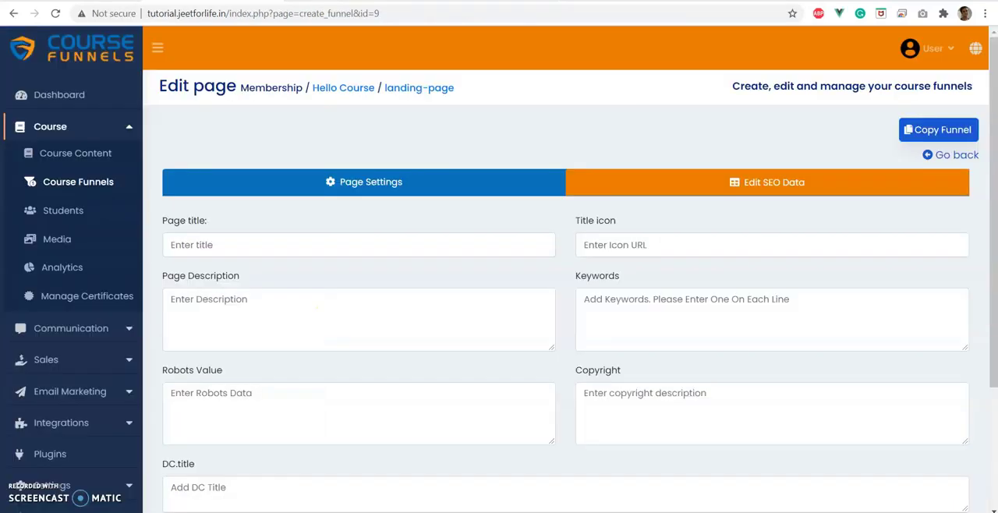
pyautogui.click(932, 154)
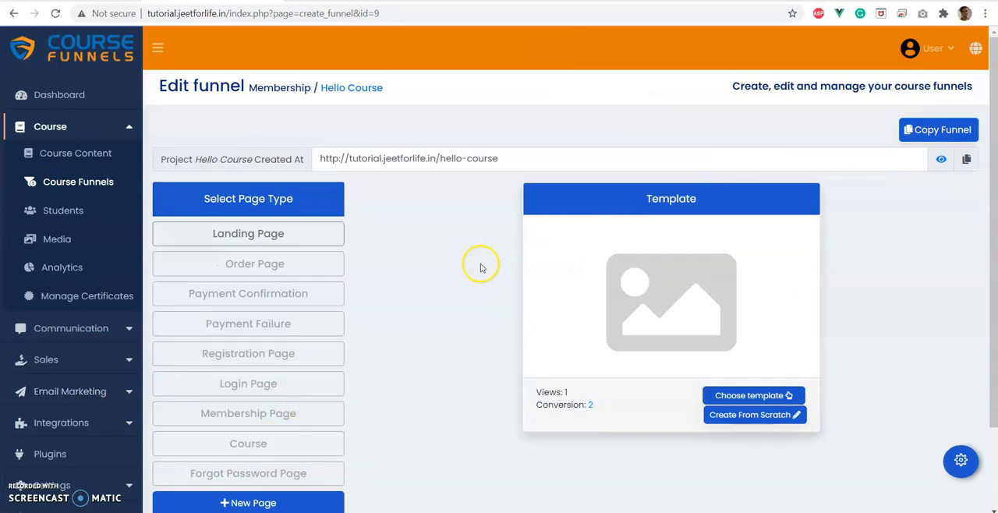
pyautogui.click(242, 266)
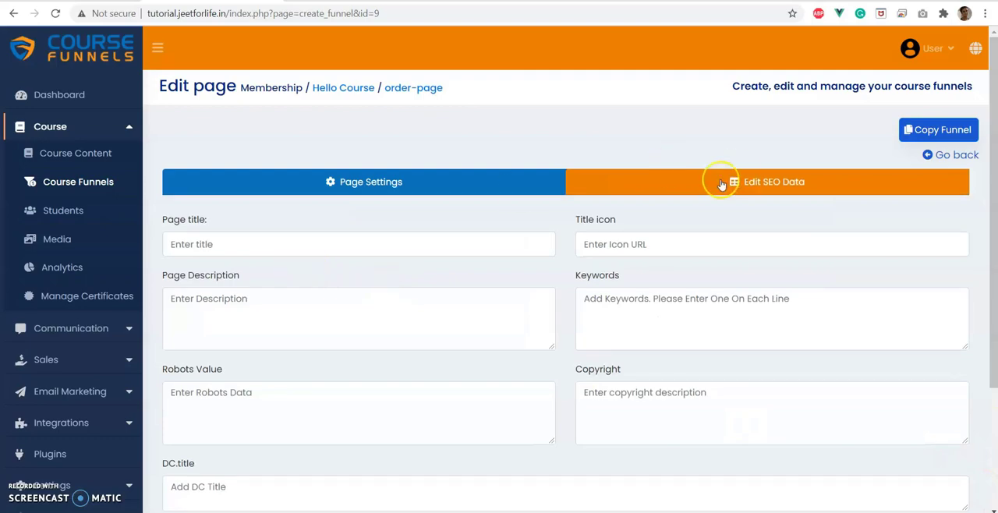
pyautogui.click(445, 184)
pyautogui.scroll(-3, 411, 251)
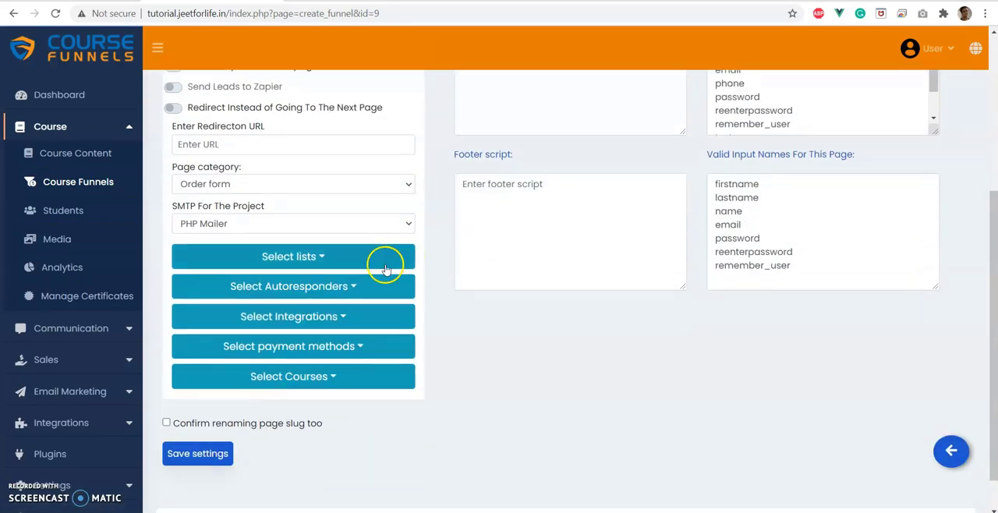
# Select Order form as the order page's category.
pyautogui.click(271, 184)
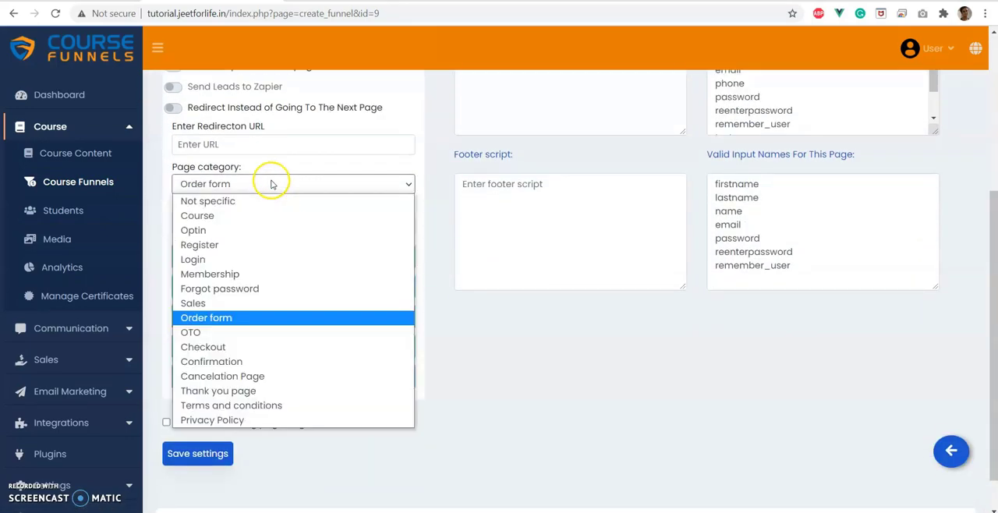
pyautogui.click(223, 317)
pyautogui.scroll(1, 557, 389)
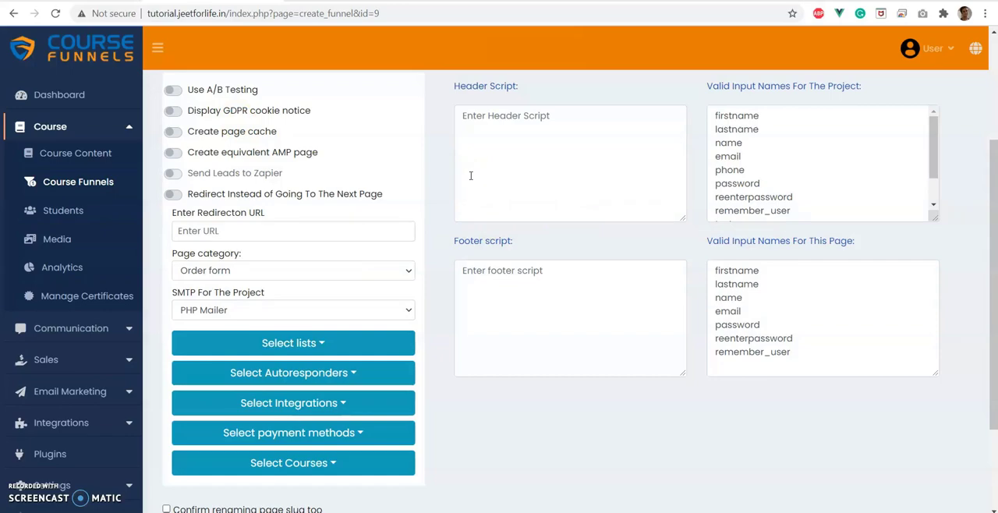
# Select Stripe as the order page's payment method.
pyautogui.scroll(-3, 751, 327)
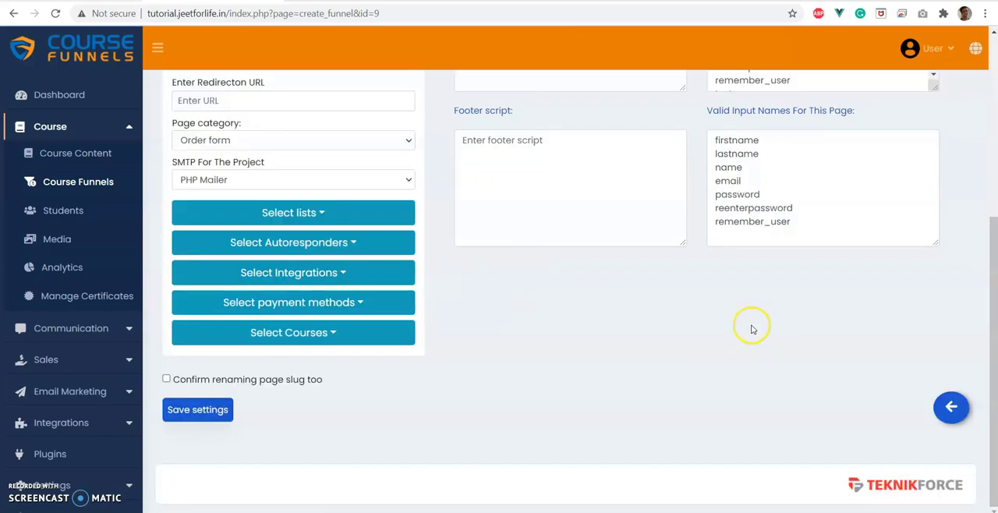
pyautogui.click(287, 311)
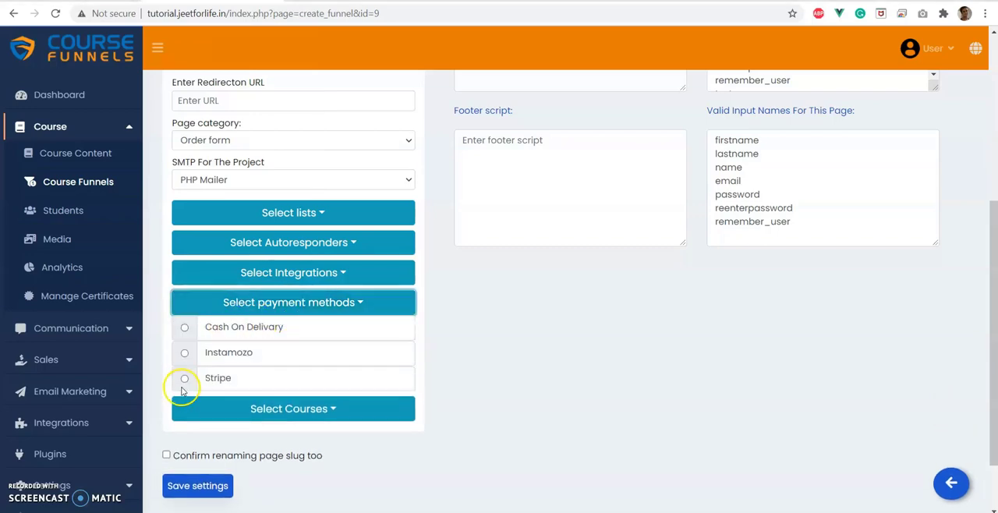
pyautogui.click(185, 380)
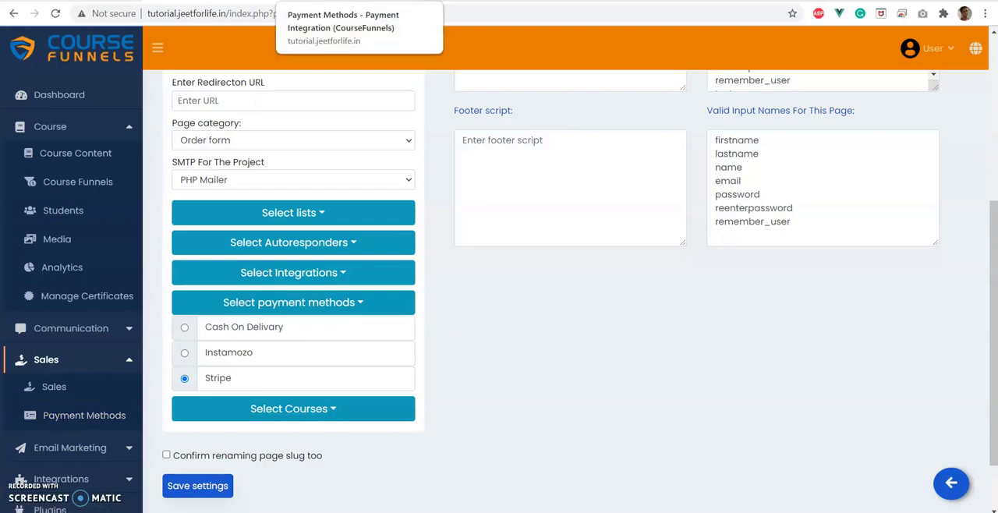
# Look through the available payment integrations in the Payment Methods browser tab and return to the order page's settings.
pyautogui.click(374, 1)
pyautogui.scroll(-5, 328, 125)
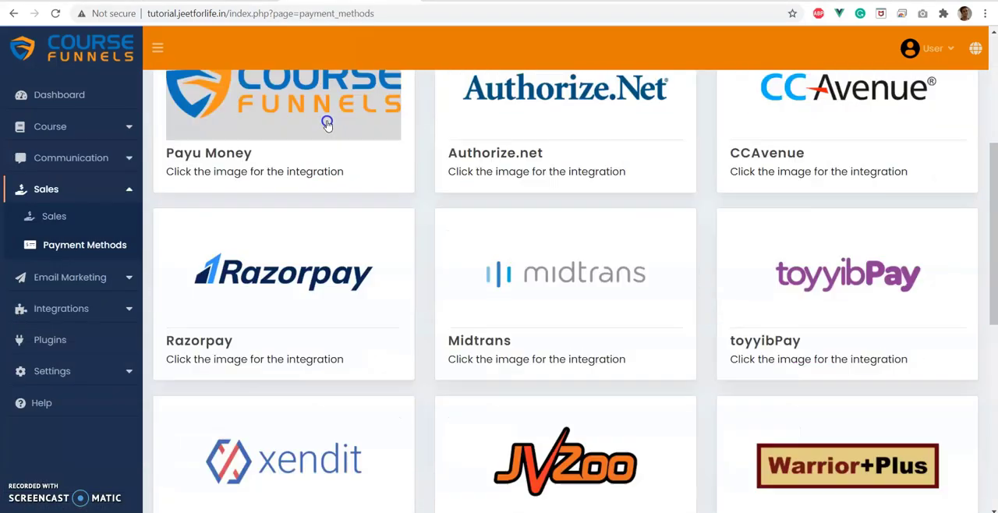
pyautogui.scroll(-2, 328, 123)
pyautogui.click(234, 1)
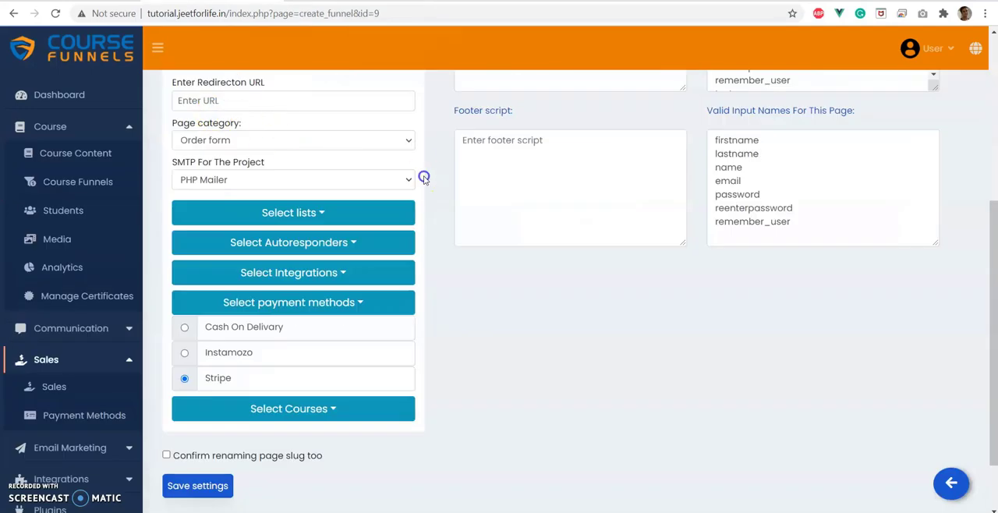
# Select the English Level Pro course for the order page and save the settings.
pyautogui.click(271, 308)
pyautogui.click(219, 331)
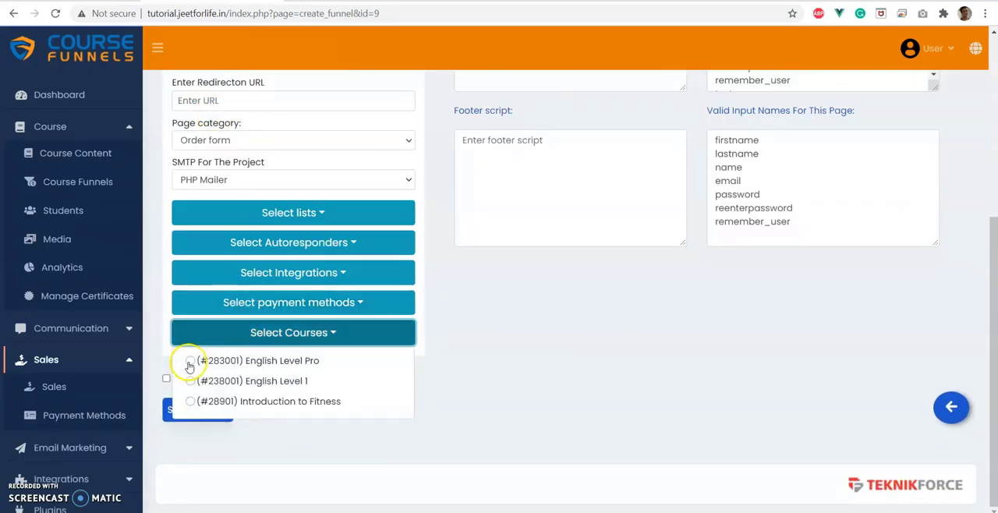
pyautogui.click(189, 363)
pyautogui.click(263, 332)
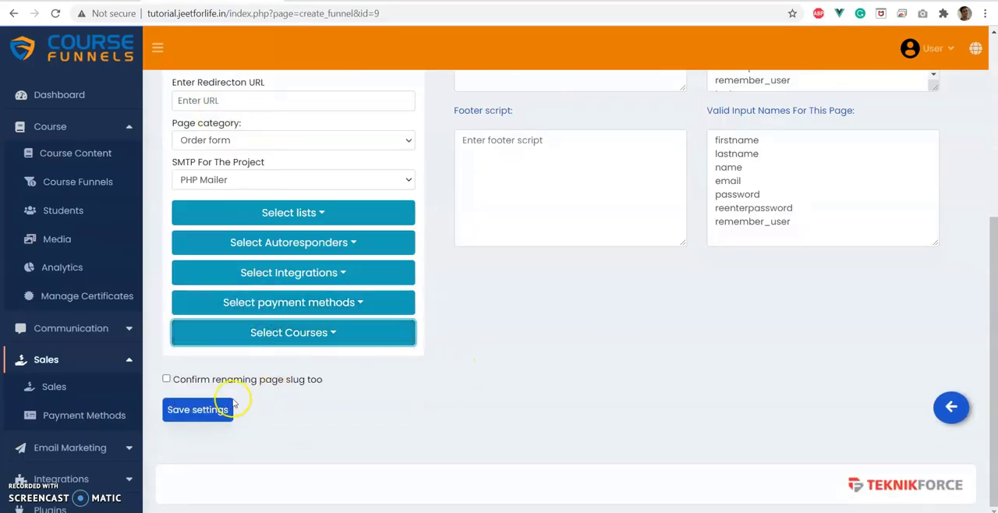
pyautogui.click(207, 410)
# Go back to the funnel overview, apply the Regular Order Form template to the order page and open it in the page builder.
pyautogui.scroll(2, 470, 350)
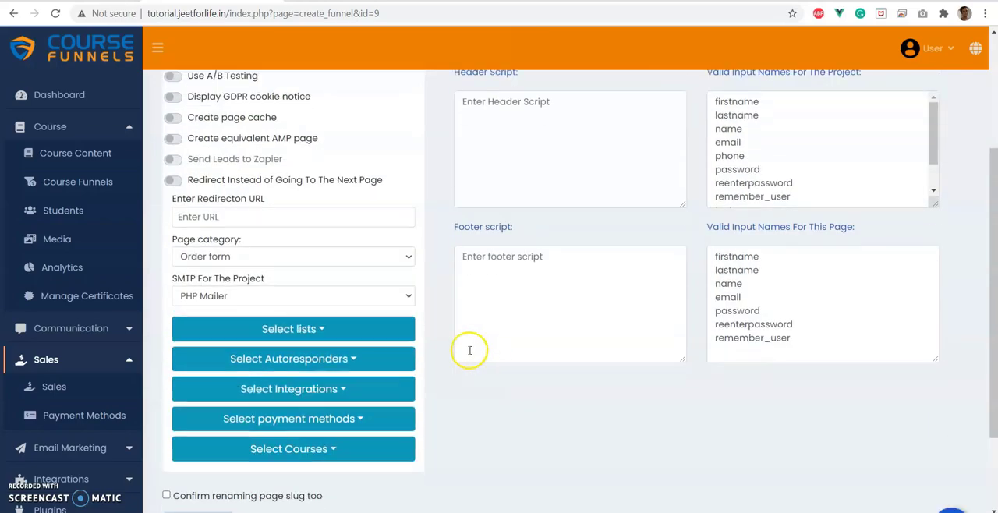
pyautogui.scroll(-2, 470, 350)
pyautogui.click(948, 405)
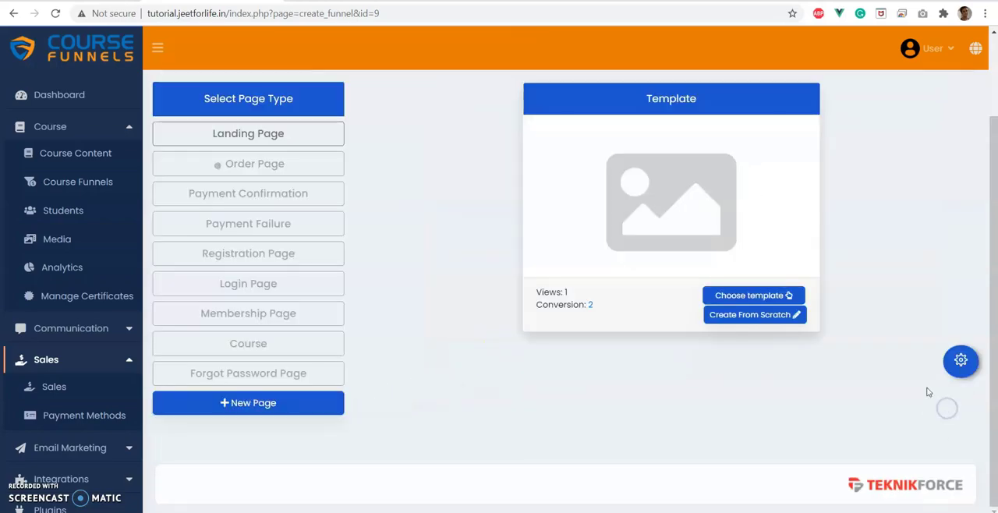
pyautogui.click(755, 301)
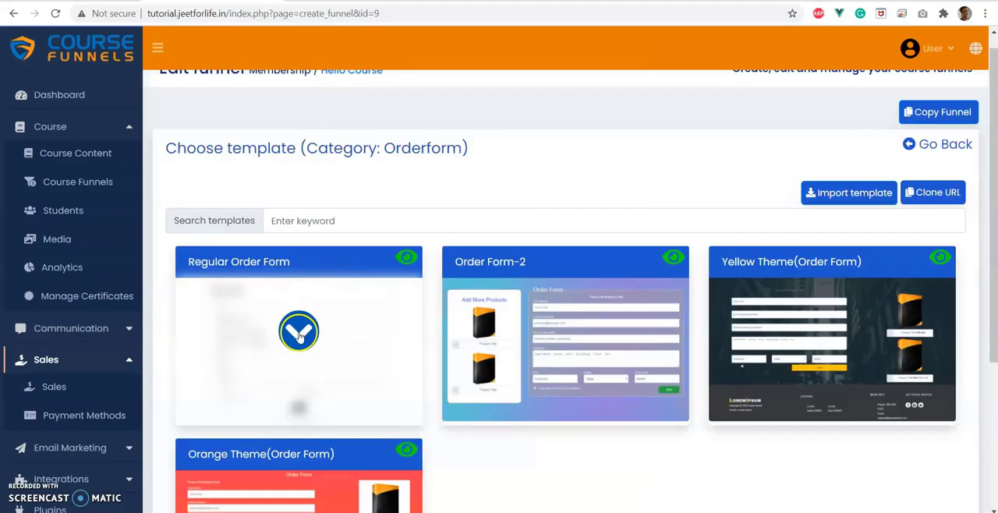
pyautogui.click(299, 331)
pyautogui.click(770, 391)
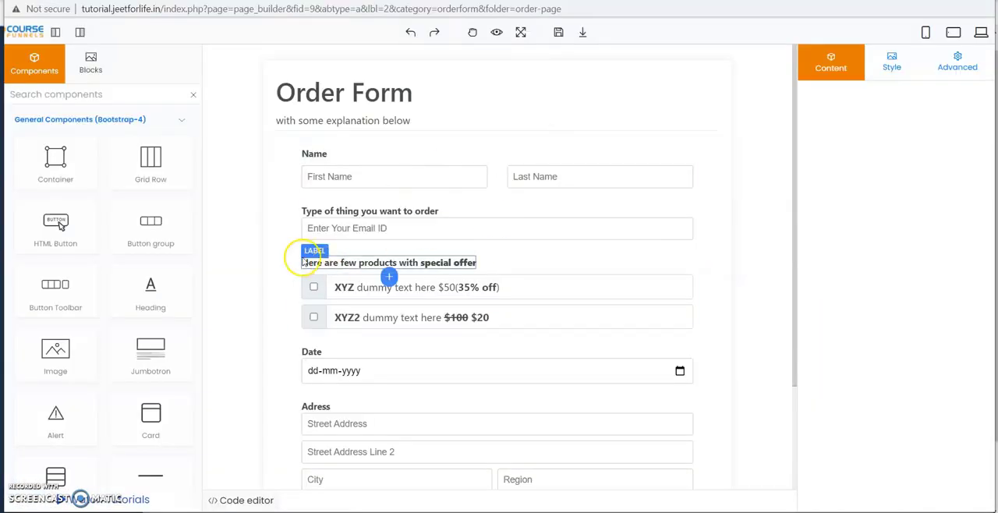
# Delete the special offer label, the product checkboxes, the address section and the date input from the order form.
pyautogui.click(294, 284)
pyautogui.click(694, 262)
pyautogui.click(566, 263)
pyautogui.click(694, 242)
pyautogui.click(293, 335)
pyautogui.click(848, 296)
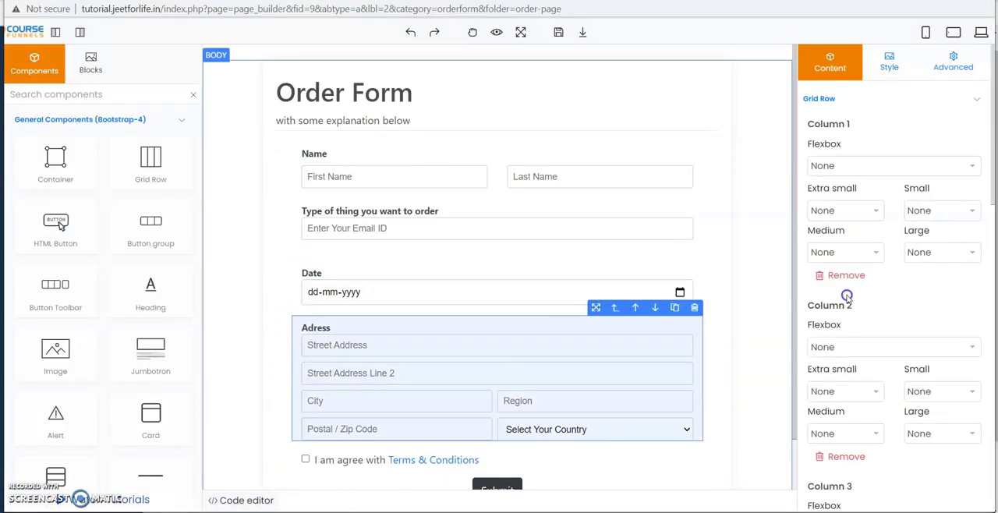
pyautogui.click(693, 308)
pyautogui.click(696, 329)
# Assign the input names firstname and lastname to the First Name and Last Name fields.
pyautogui.click(364, 173)
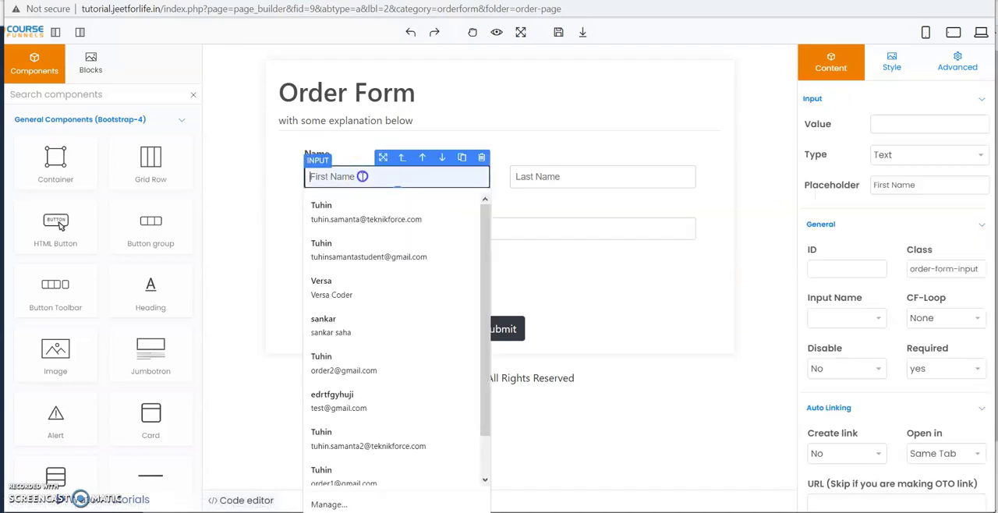
pyautogui.click(838, 317)
pyautogui.click(845, 84)
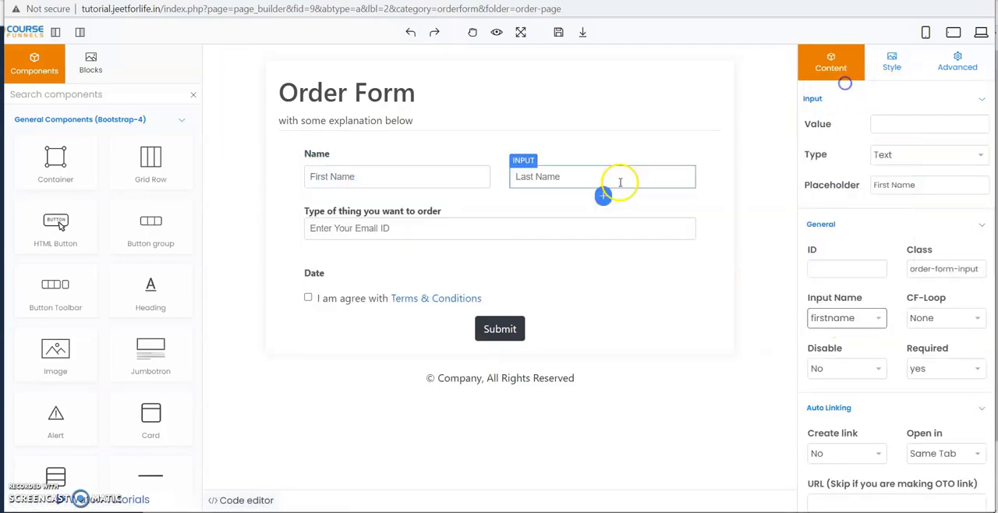
pyautogui.click(619, 182)
pyautogui.click(846, 317)
pyautogui.click(833, 95)
# Assign the input name email to the Enter Your Email ID field and save the order page.
pyautogui.click(468, 227)
pyautogui.click(846, 318)
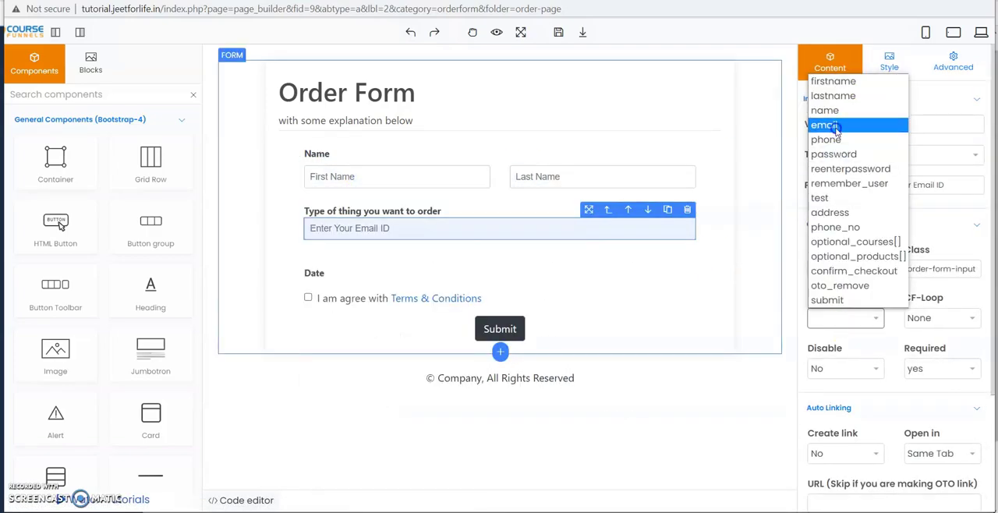
pyautogui.click(835, 125)
pyautogui.click(558, 33)
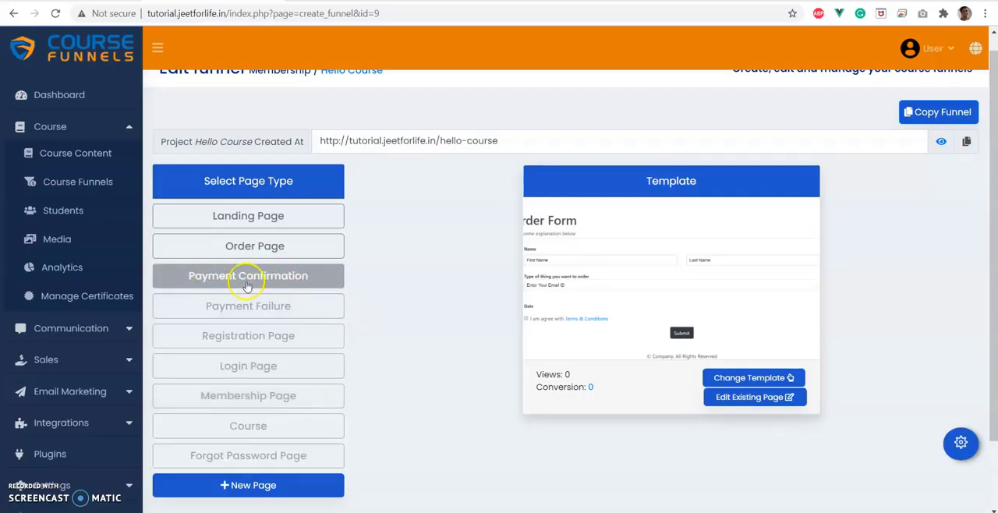
# Open the payment confirmation page's settings and choose Confirmation as its page category.
pyautogui.click(229, 280)
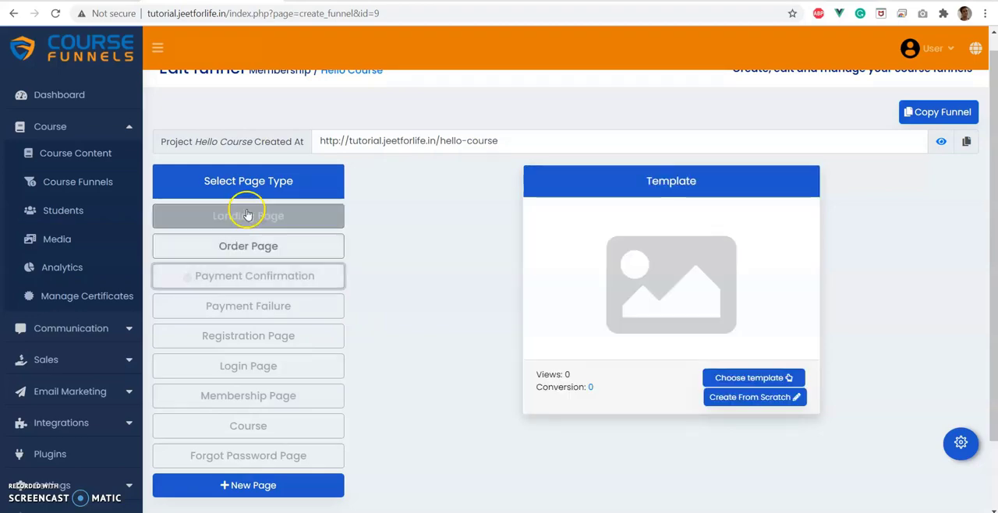
pyautogui.click(961, 442)
pyautogui.scroll(-2, 292, 402)
pyautogui.click(222, 321)
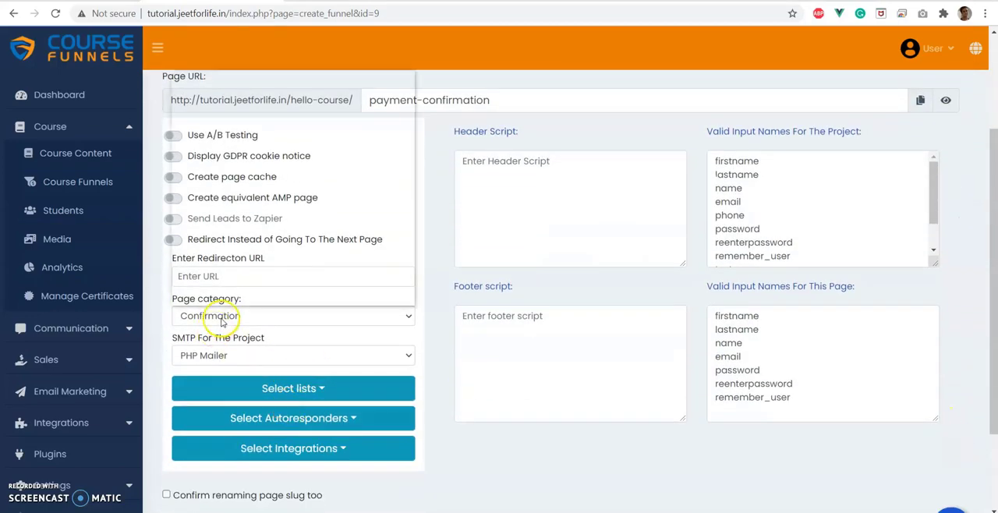
pyautogui.click(221, 323)
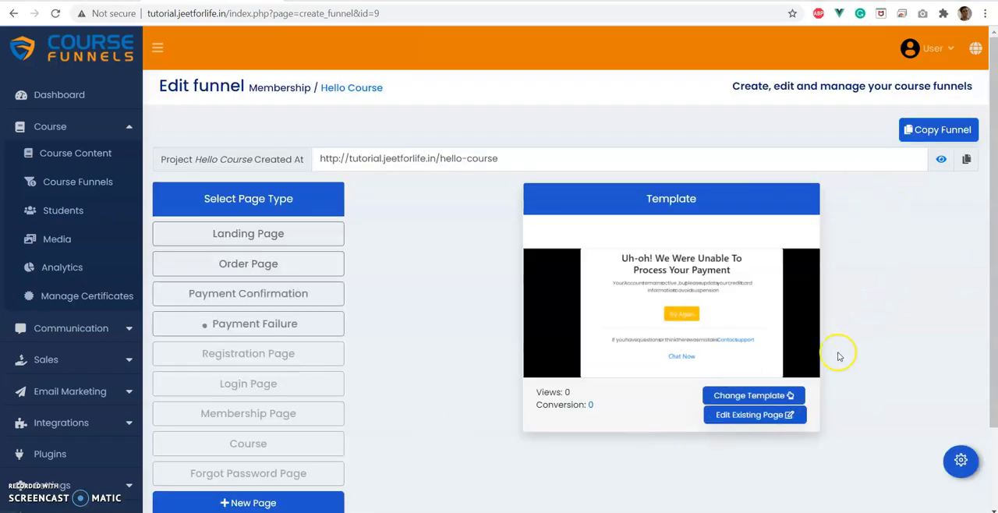
# Move on past the payment failure page to the registration page's settings and choose Register as its page category.
pyautogui.click(284, 323)
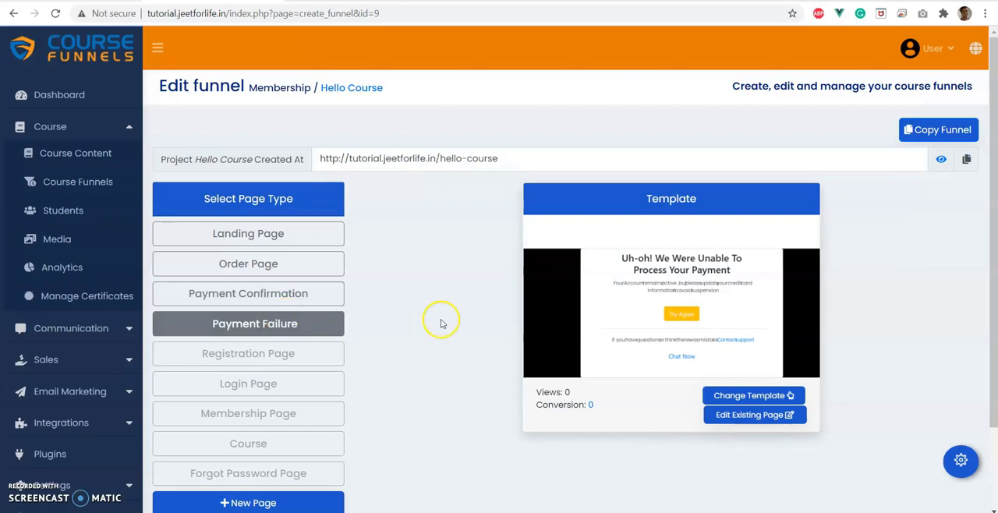
pyautogui.click(289, 353)
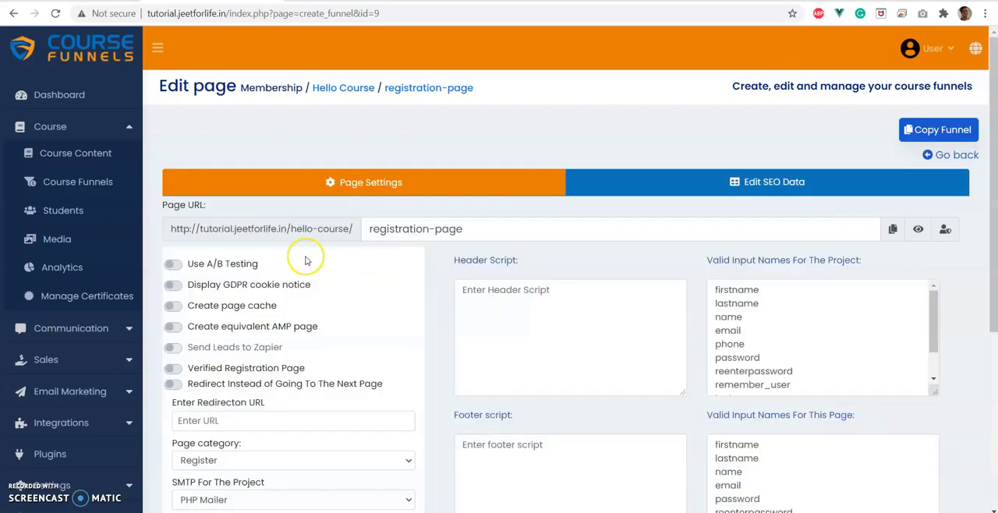
pyautogui.scroll(-2, 306, 261)
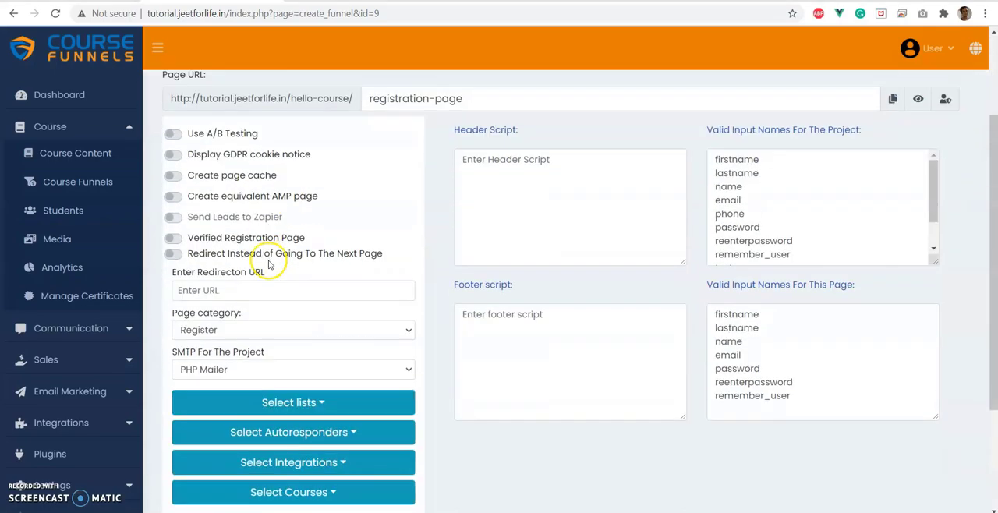
pyautogui.click(218, 330)
pyautogui.click(367, 136)
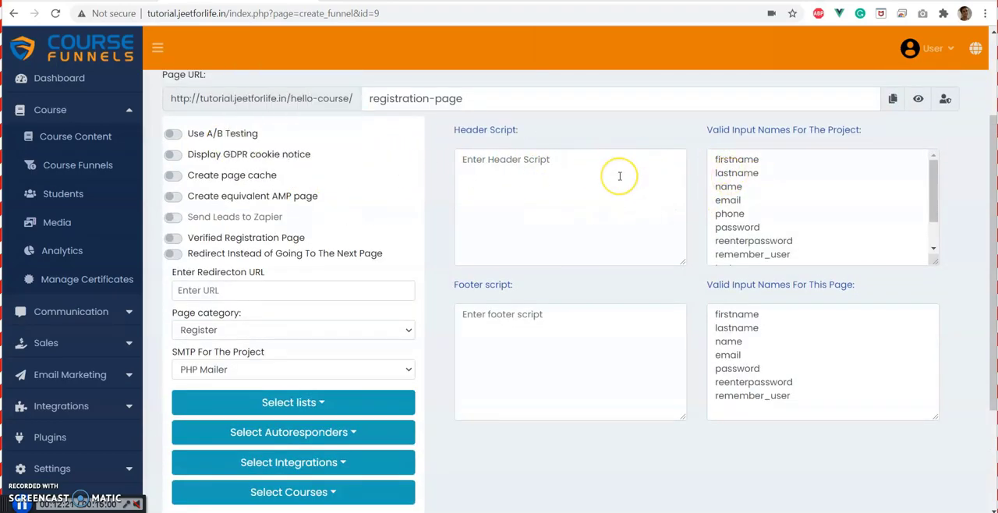
# Examine the registration page's settings and the list of courses that can be assigned to it.
pyautogui.scroll(-2, 620, 176)
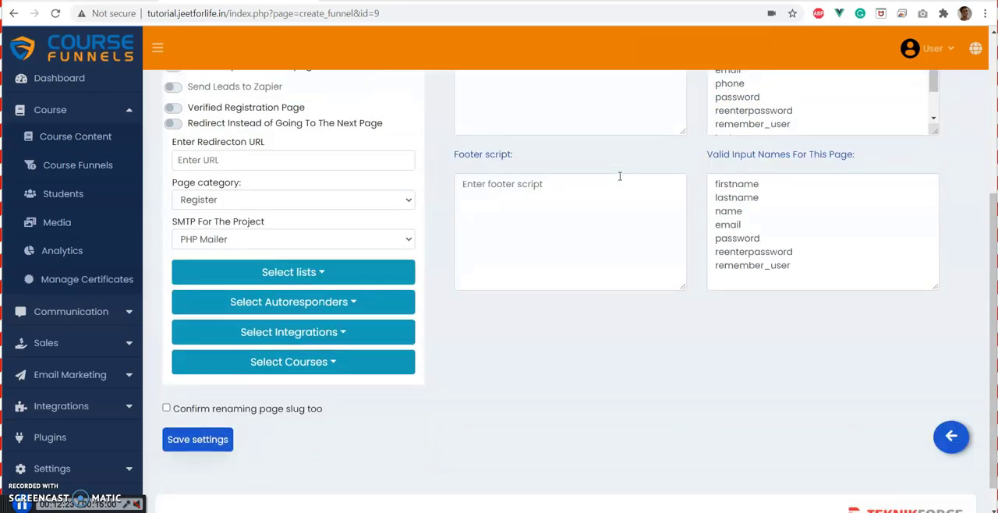
pyautogui.scroll(-1, 620, 176)
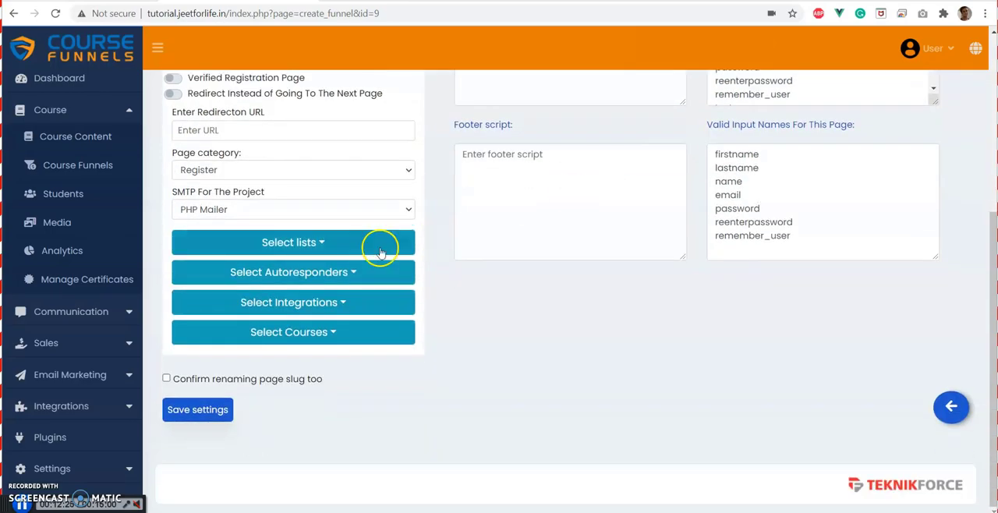
pyautogui.scroll(3, 483, 234)
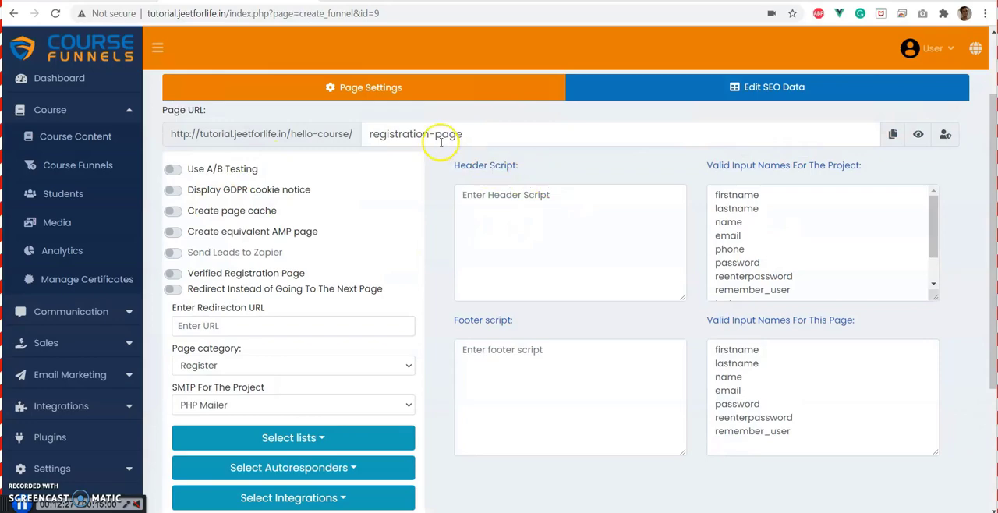
pyautogui.scroll(-3, 441, 143)
pyautogui.click(302, 332)
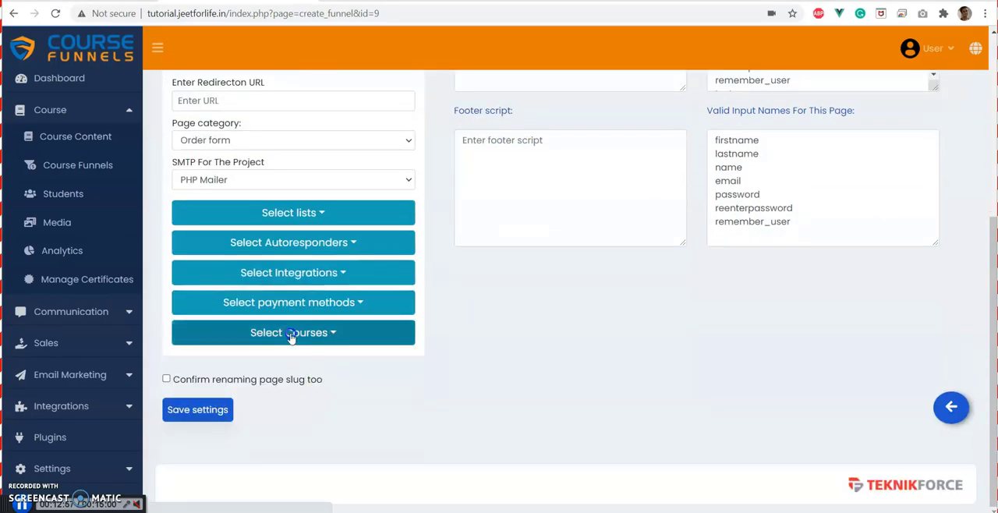
pyautogui.click(290, 335)
pyautogui.click(333, 358)
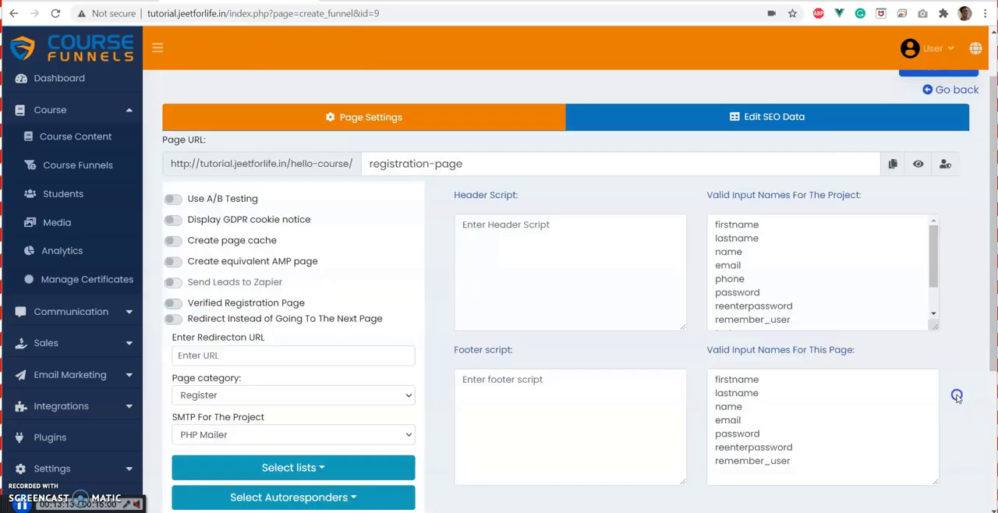
# Reopen the registration page's settings, assign the English Level 1 course and try to save the settings.
pyautogui.click(956, 398)
pyautogui.scroll(-3, 261, 349)
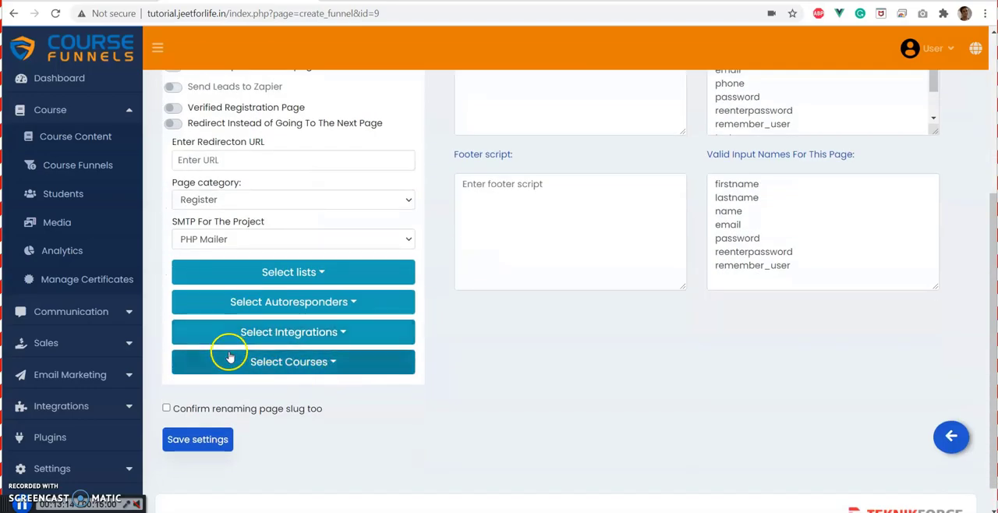
pyautogui.click(230, 357)
pyautogui.click(189, 390)
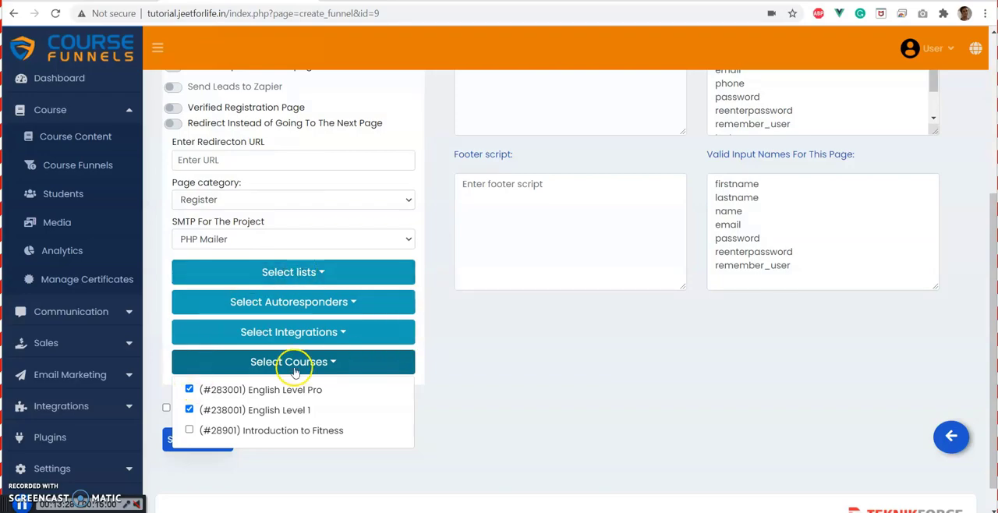
pyautogui.scroll(2, 379, 148)
pyautogui.scroll(-2, 397, 319)
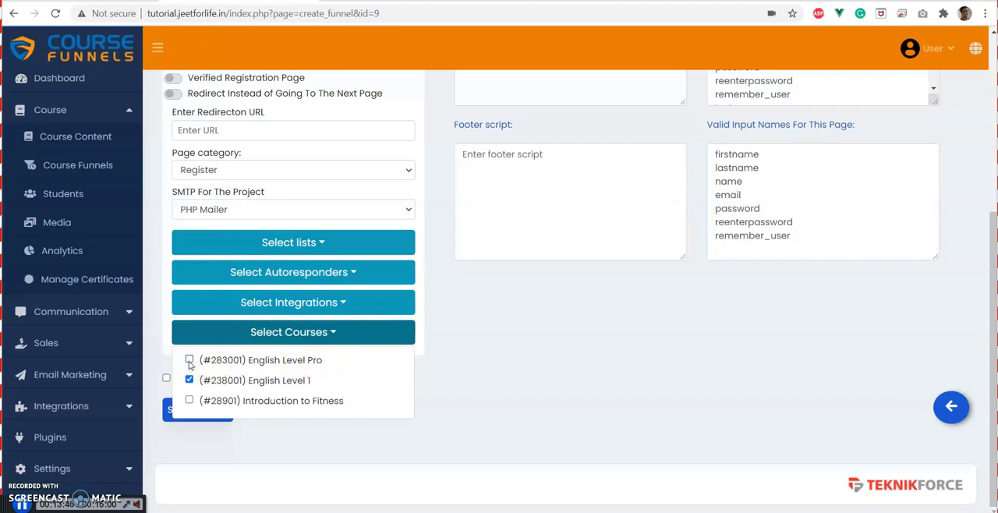
pyautogui.click(205, 411)
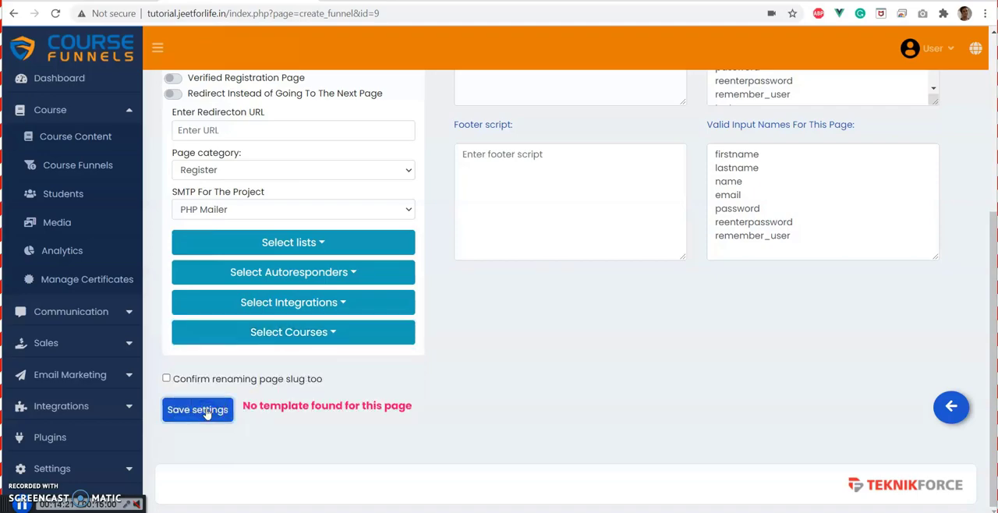
# Go back to the funnel overview, apply the Registration-2 template to the registration page and open it in the page builder.
pyautogui.click(951, 406)
pyautogui.click(744, 294)
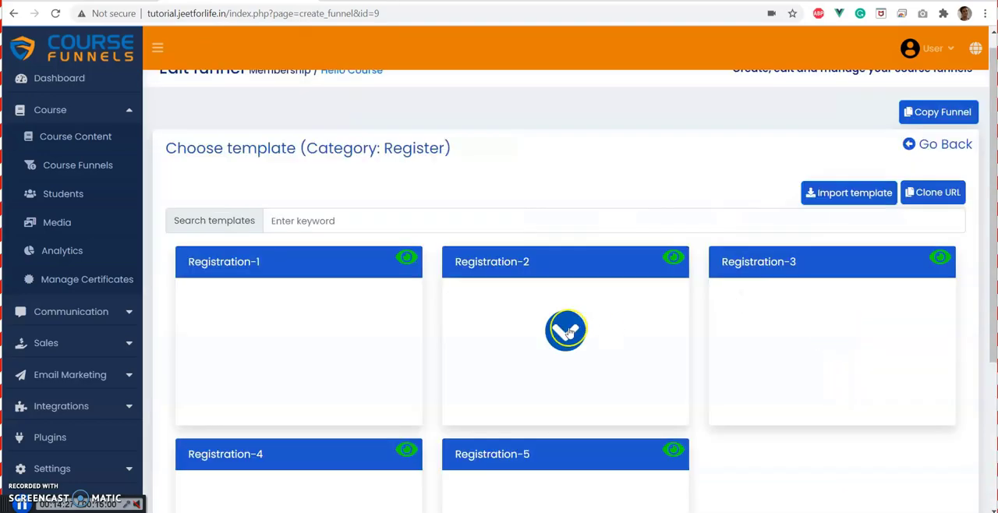
pyautogui.scroll(-2, 568, 331)
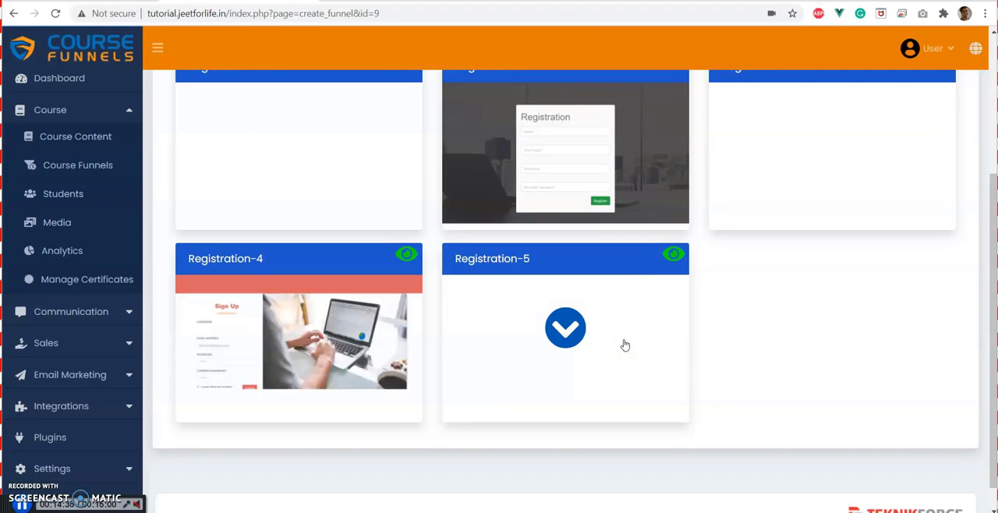
pyautogui.click(639, 113)
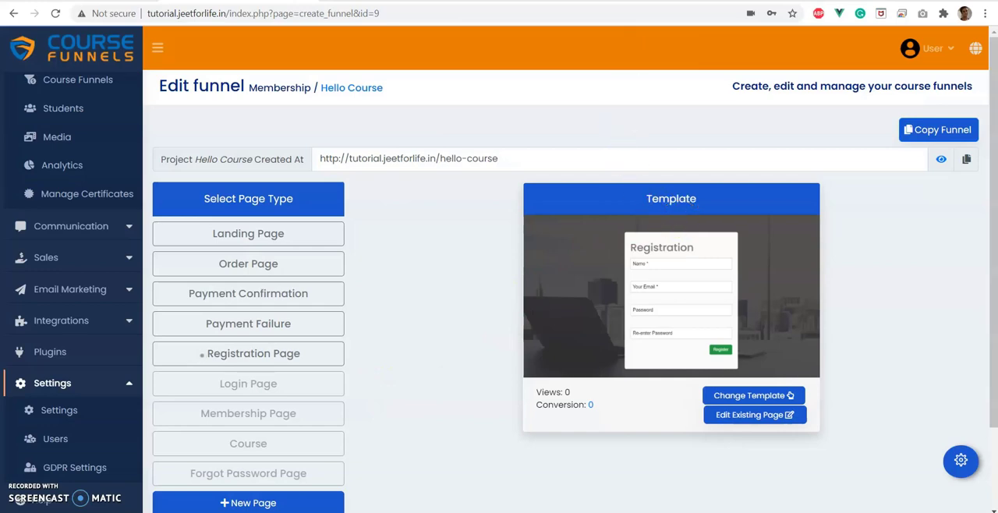
pyautogui.click(737, 415)
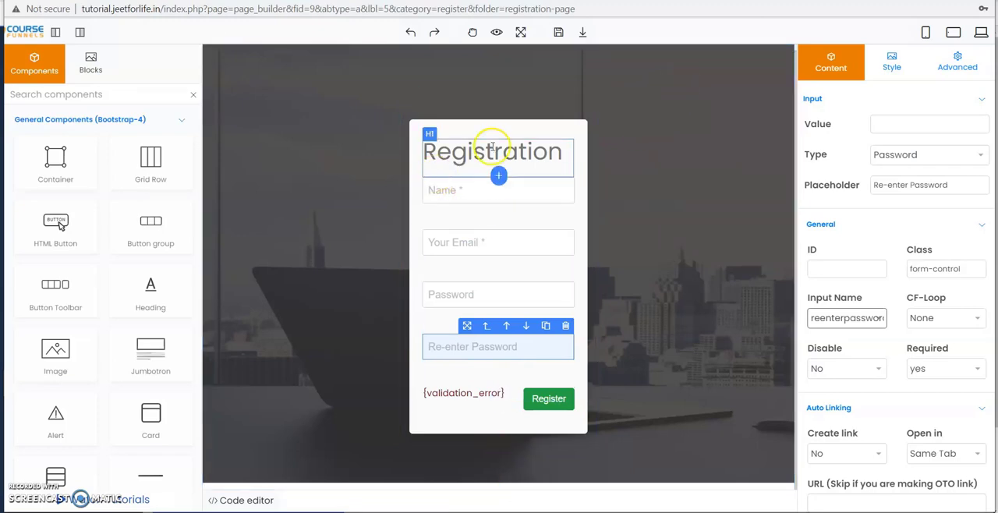
# Check the Name field's input name and choose email as the input name of the Your Email field.
pyautogui.click(467, 191)
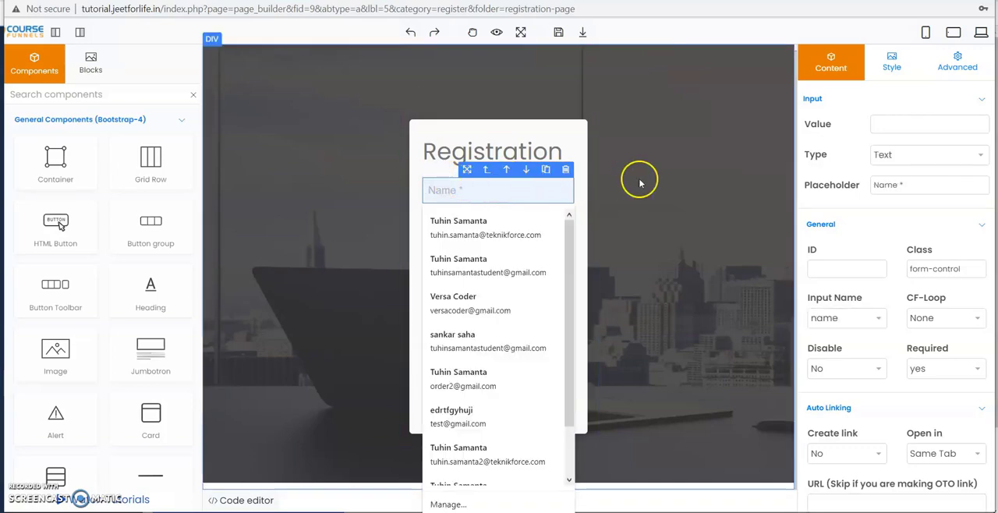
pyautogui.click(441, 243)
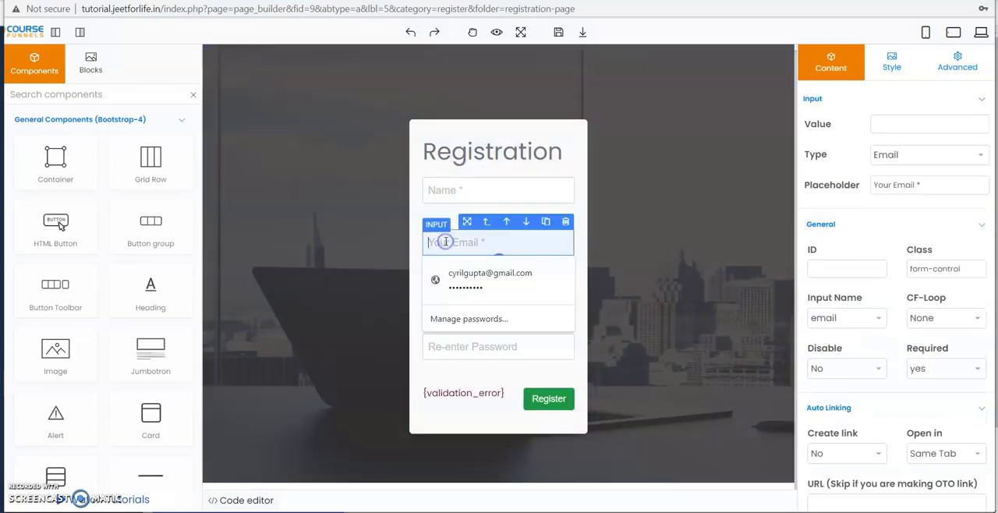
pyautogui.click(846, 318)
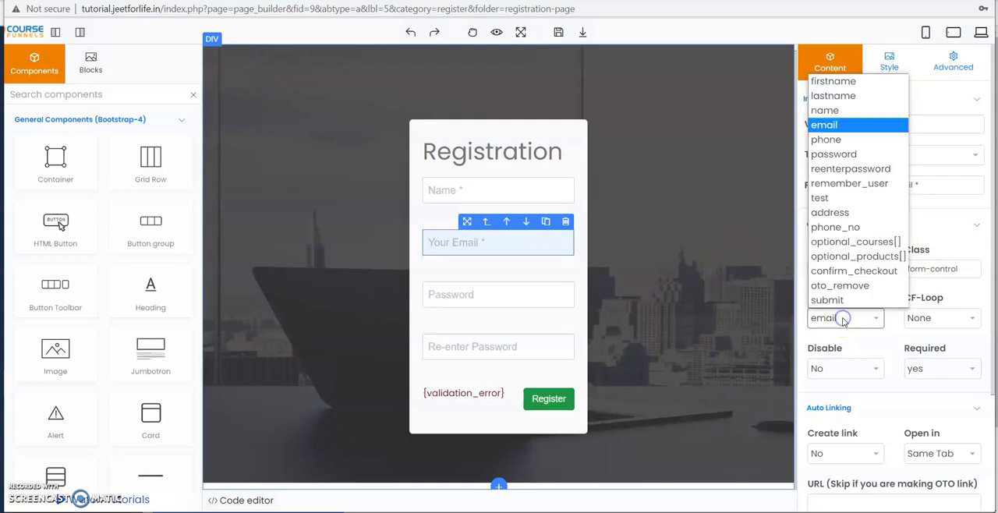
pyautogui.click(849, 127)
# Use the input names password and reenterpassword for the Password and Re-enter Password fields.
pyautogui.click(460, 294)
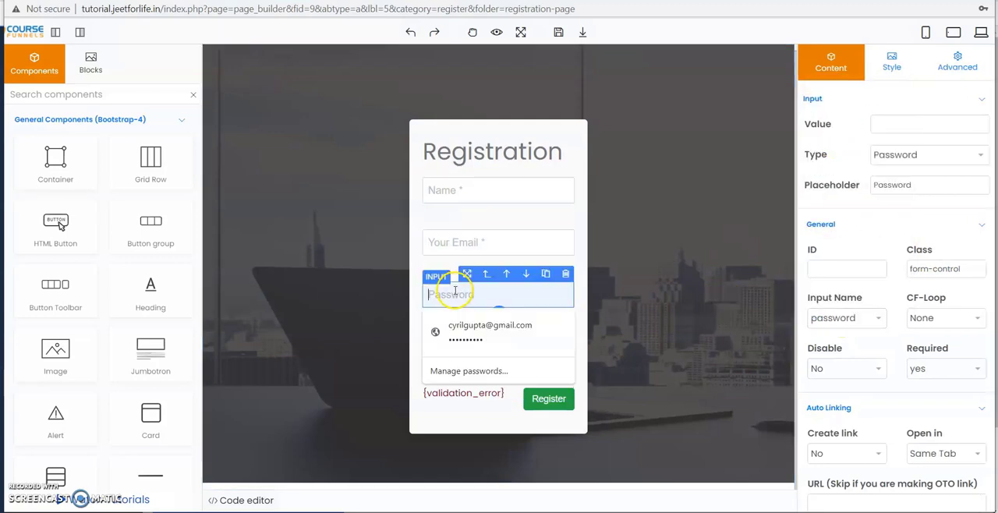
pyautogui.click(838, 318)
pyautogui.click(832, 319)
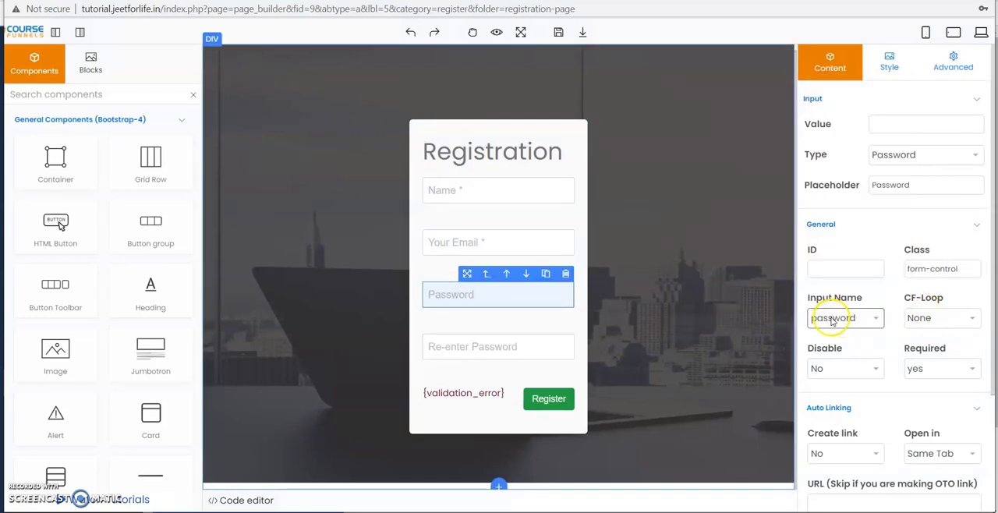
pyautogui.click(458, 348)
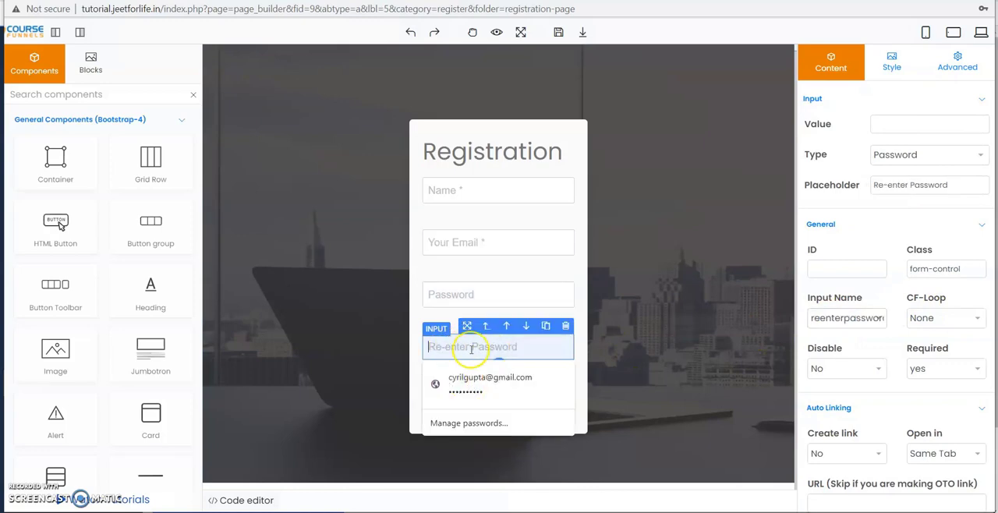
pyautogui.click(838, 319)
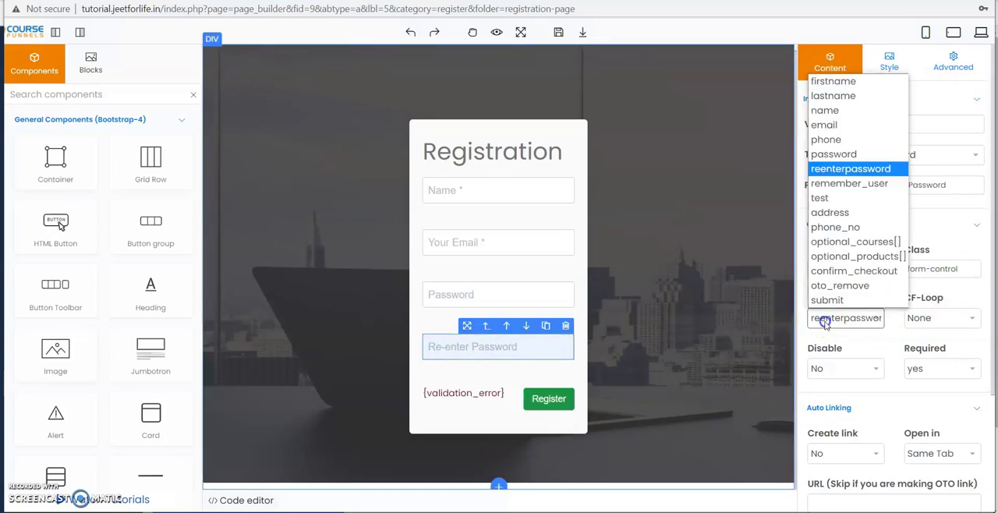
pyautogui.click(843, 168)
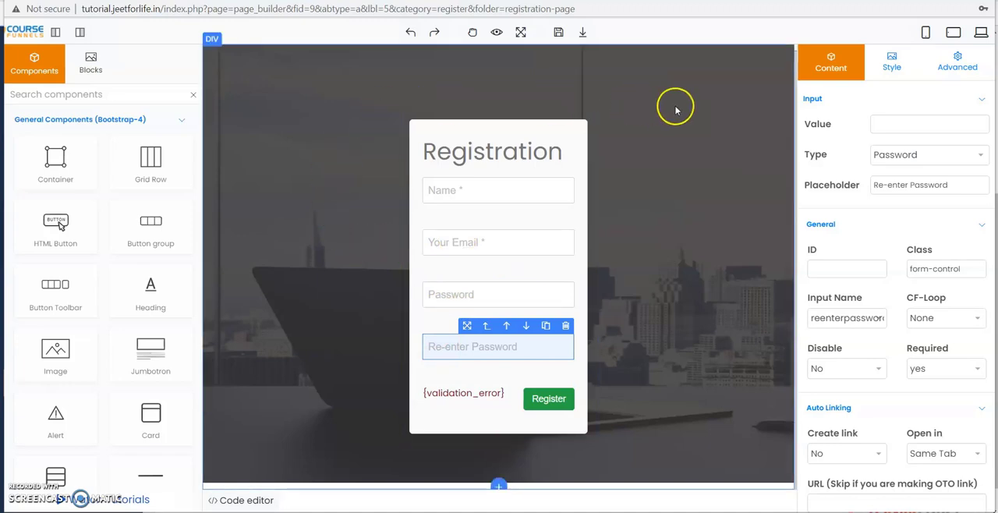
# Return to the funnel window, open the application settings in a new tab and examine the membership password rule and error texts.
pyautogui.hotkey('alt', 'Tab')
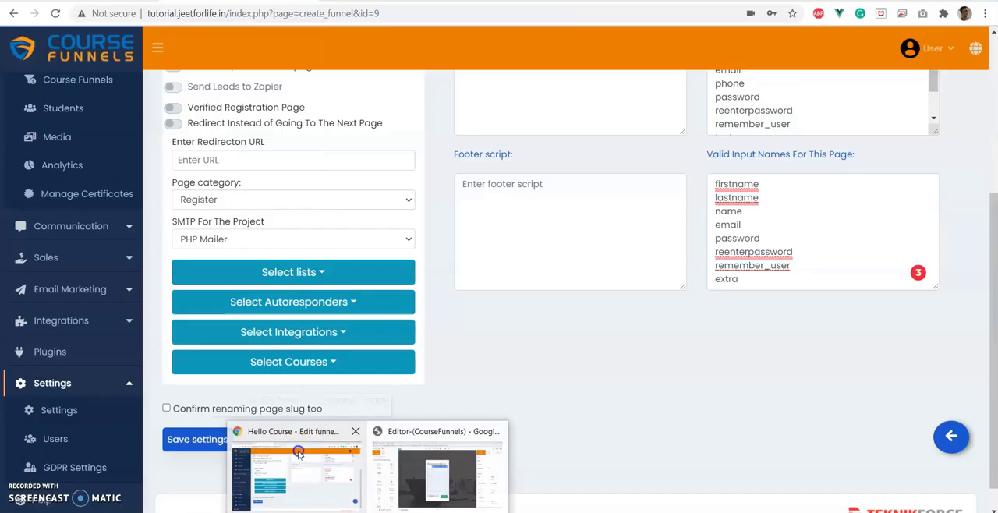
pyautogui.rightClick(60, 425)
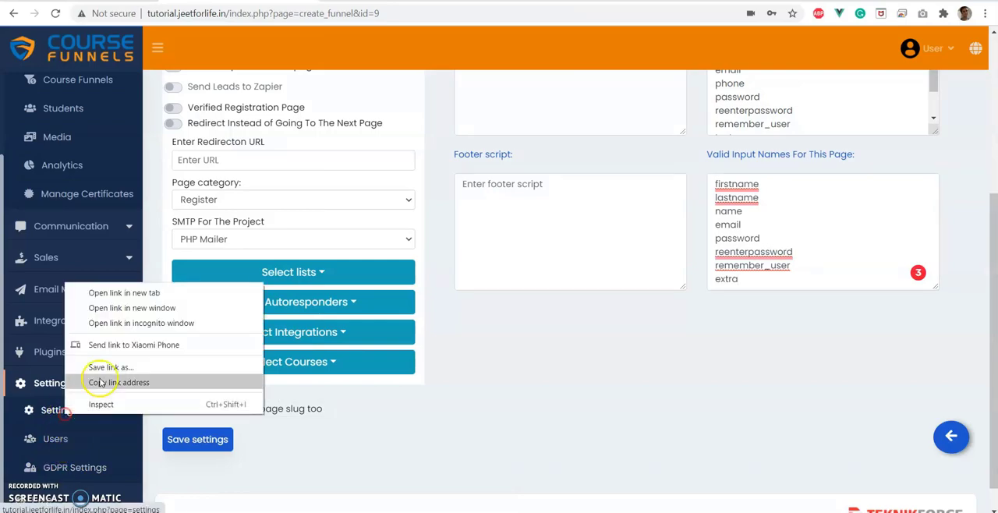
pyautogui.click(134, 295)
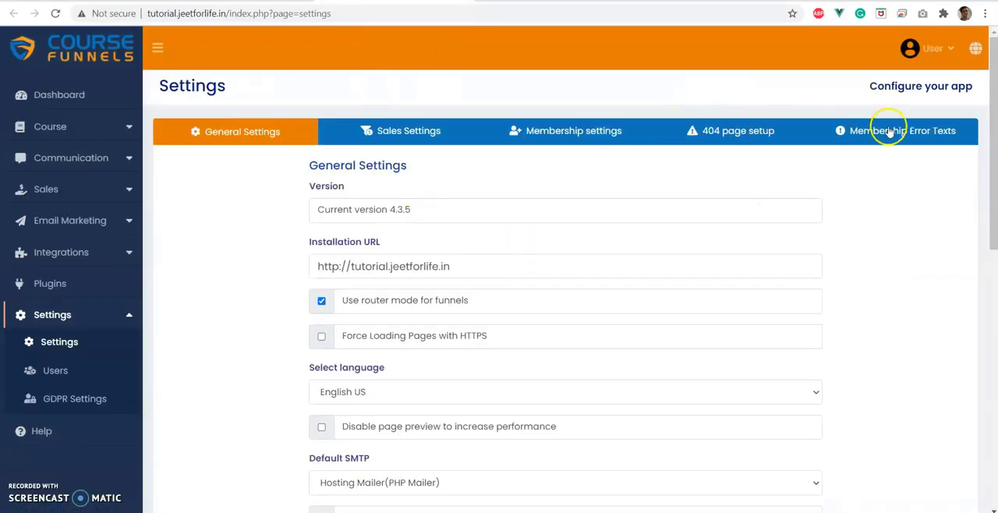
pyautogui.click(871, 132)
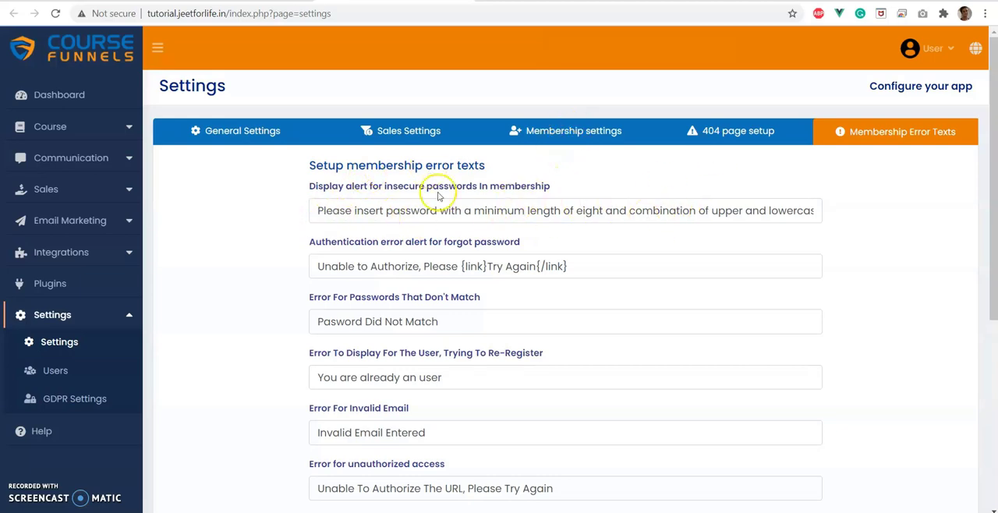
pyautogui.click(558, 134)
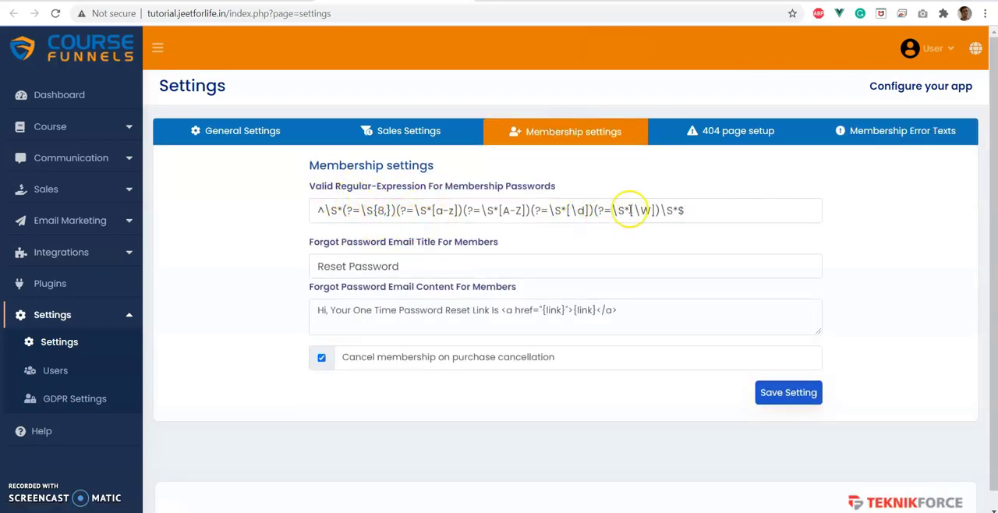
pyautogui.click(858, 131)
pyautogui.scroll(-1, 389, 246)
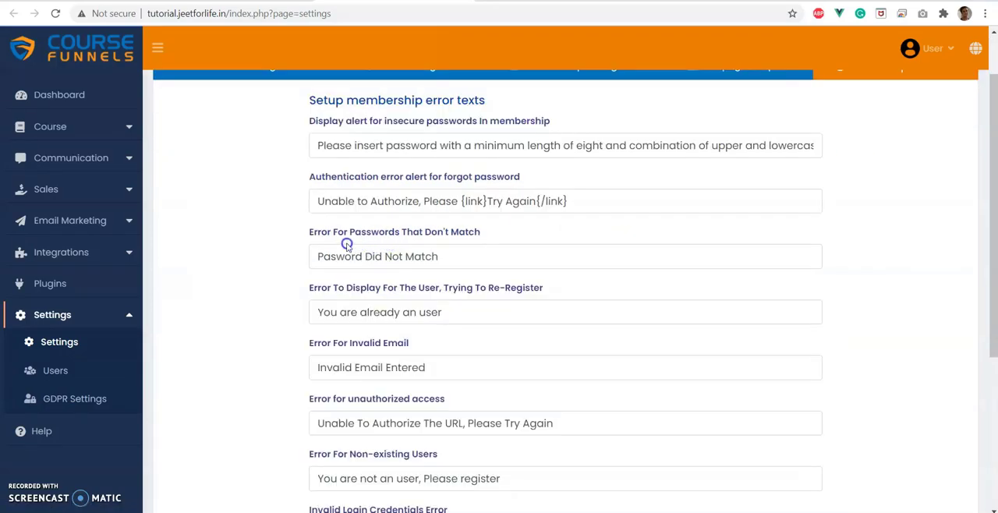
pyautogui.moveTo(335, 238); pyautogui.dragTo(421, 239)
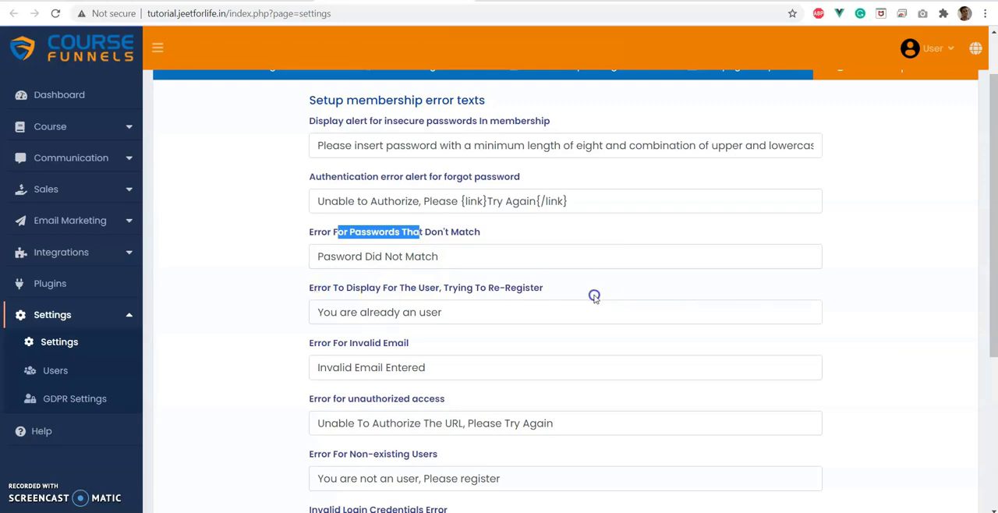
# Check the error text for users trying to re-register, and leave the registration page's builder without saving.
pyautogui.moveTo(322, 315); pyautogui.dragTo(524, 310)
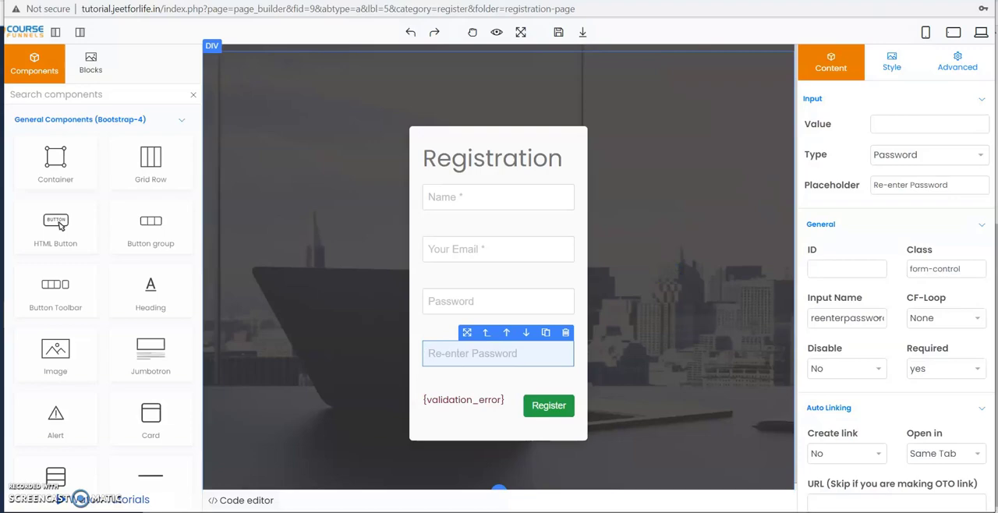
pyautogui.hotkey('ctrl', 'w')
pyautogui.click(565, 76)
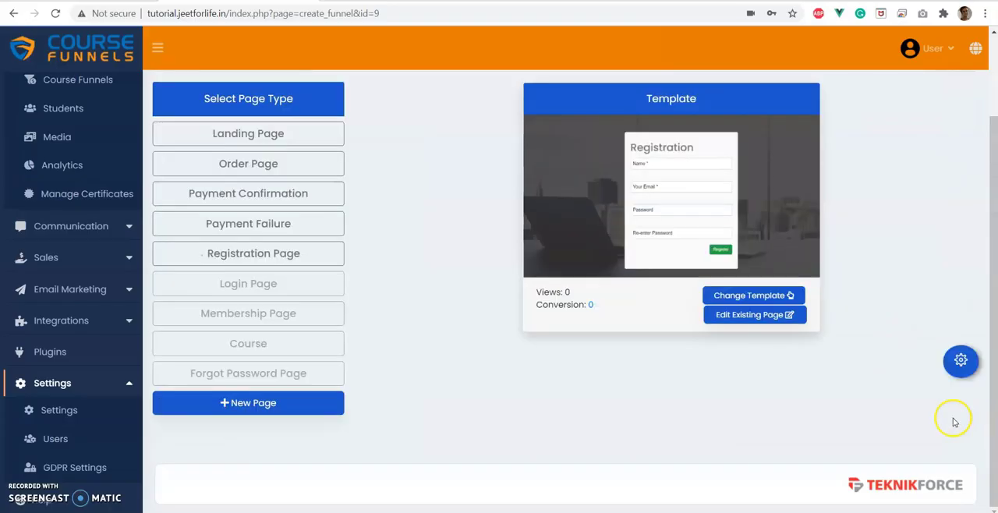
# Open the login page's settings, check its page category and go back to the funnel overview.
pyautogui.click(245, 280)
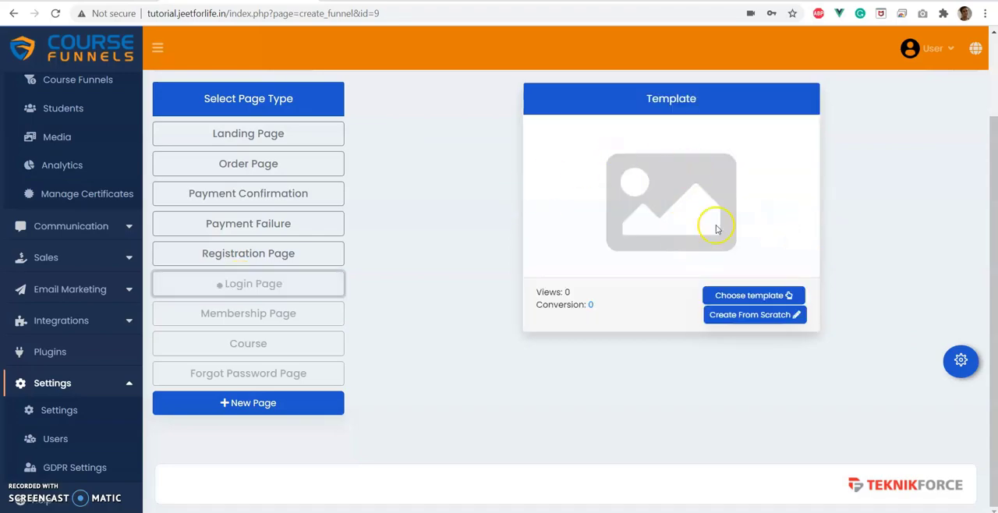
pyautogui.click(961, 360)
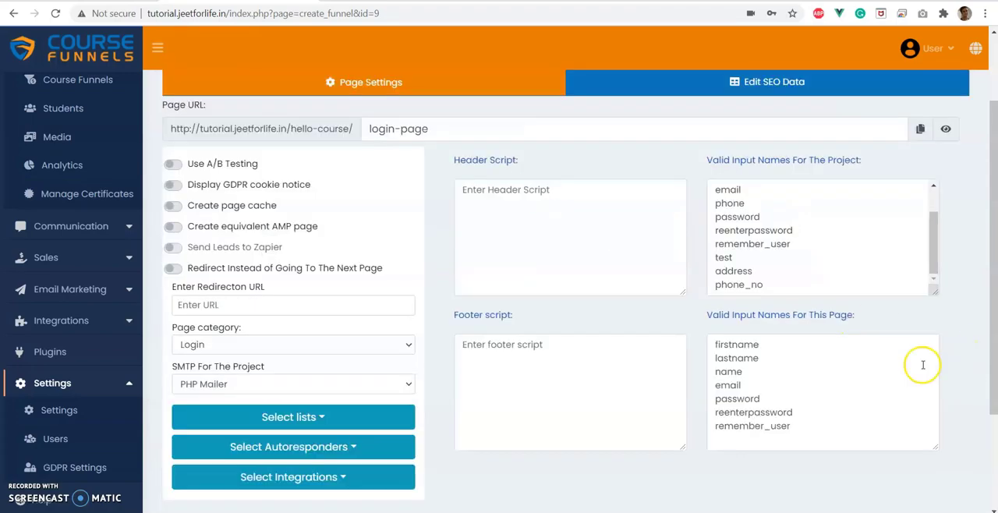
pyautogui.scroll(-3, 314, 335)
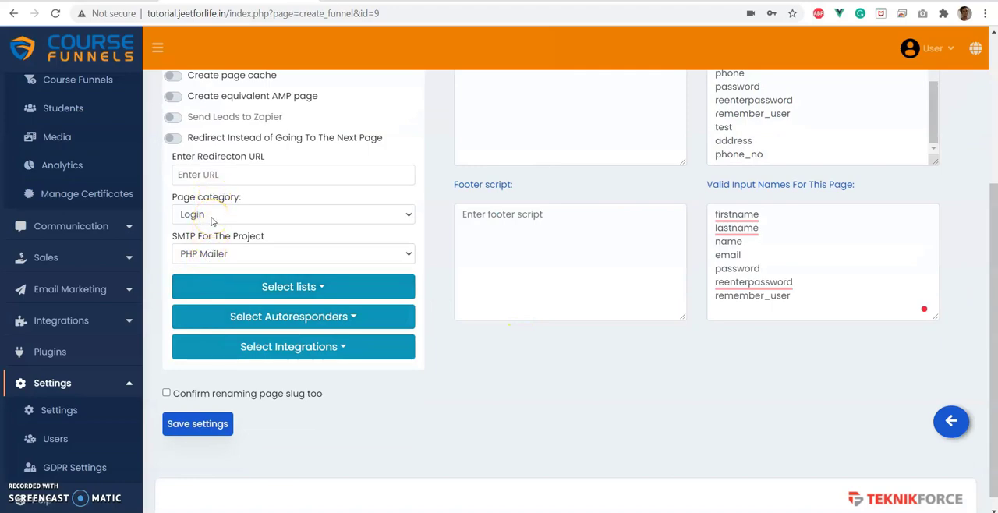
pyautogui.click(243, 218)
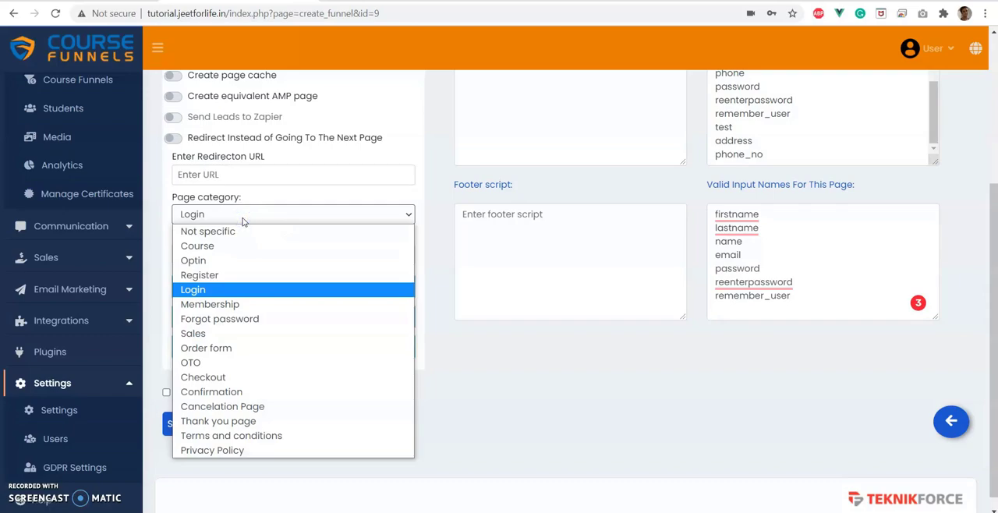
pyautogui.scroll(-1, 243, 221)
pyautogui.click(957, 409)
# Apply the Login-2 template to the login page and open it in the page builder.
pyautogui.click(232, 287)
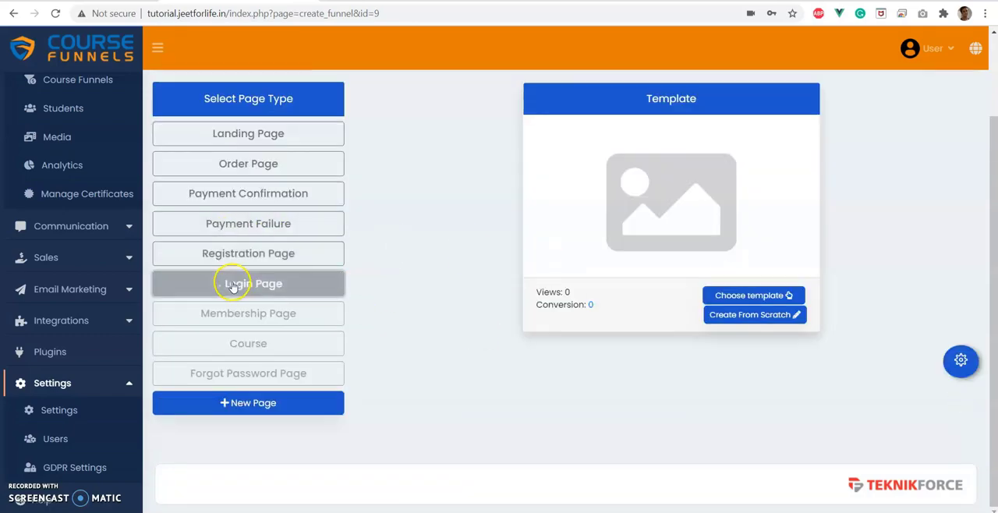
pyautogui.click(746, 296)
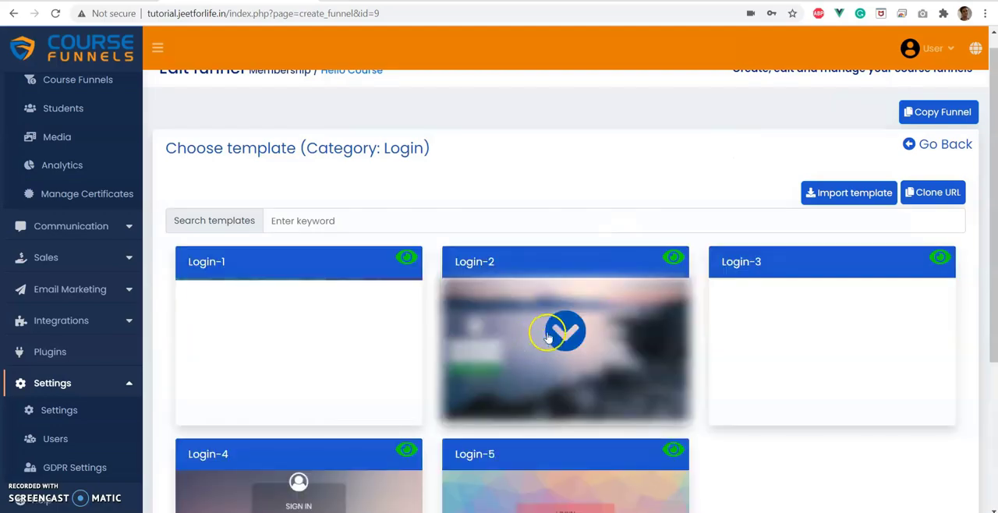
pyautogui.click(550, 335)
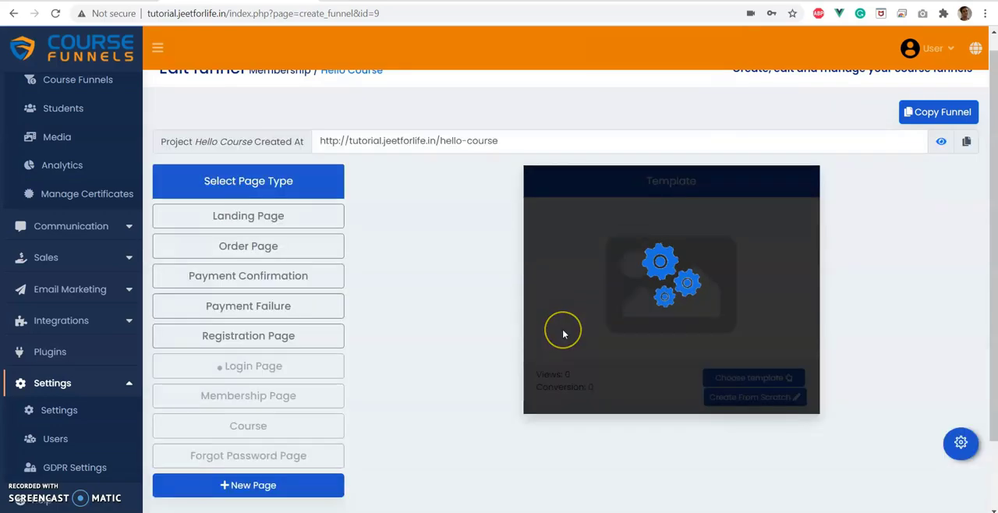
pyautogui.click(753, 396)
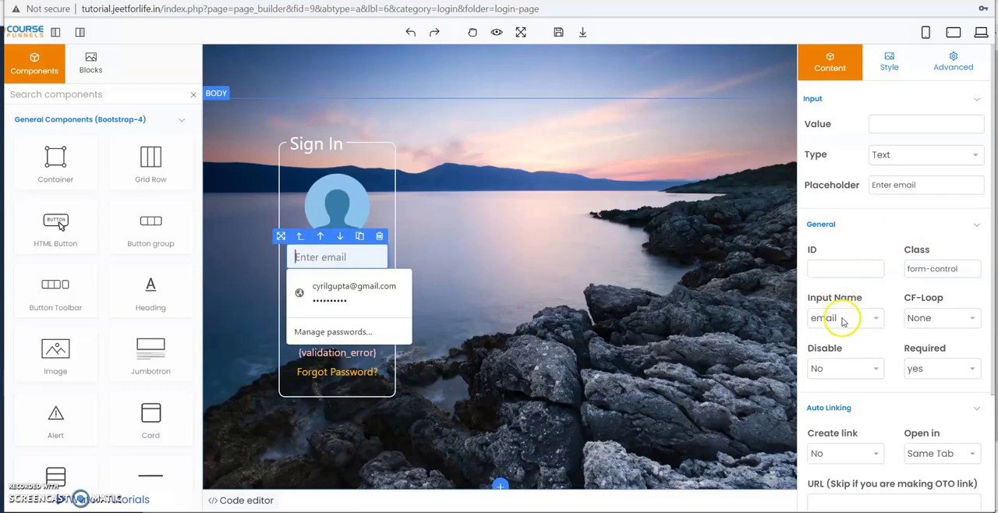
# Check the input names of the sign-in form's email and password fields, and leave the page builder without saving.
pyautogui.click(842, 317)
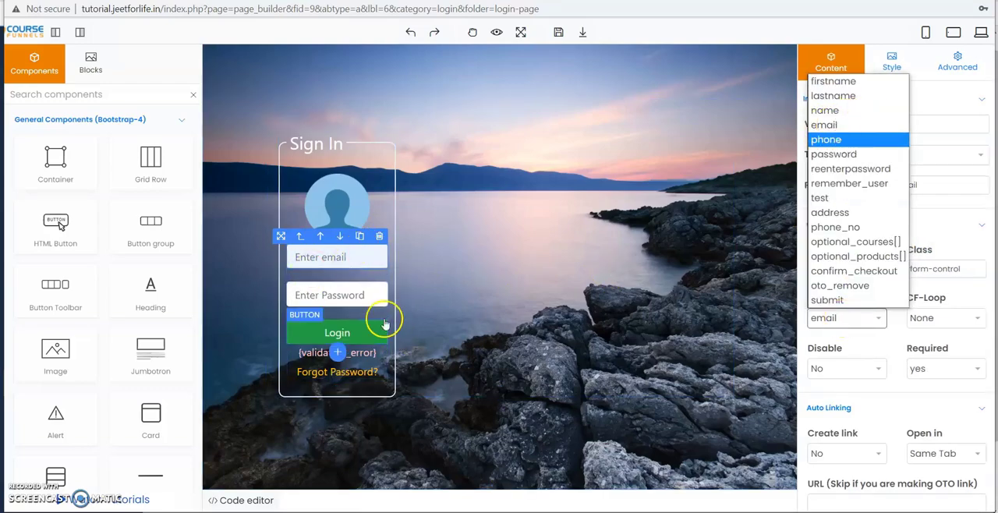
pyautogui.click(355, 295)
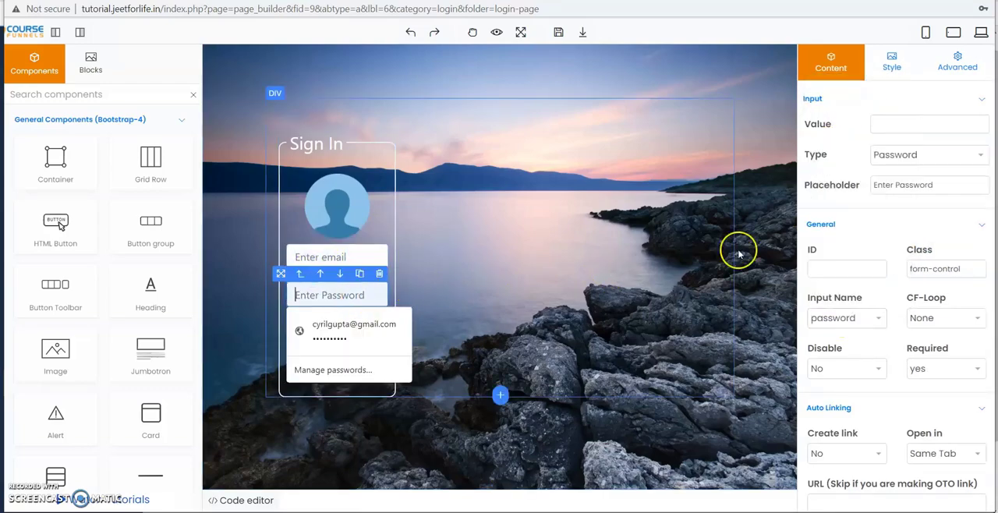
pyautogui.click(844, 327)
pyautogui.click(840, 330)
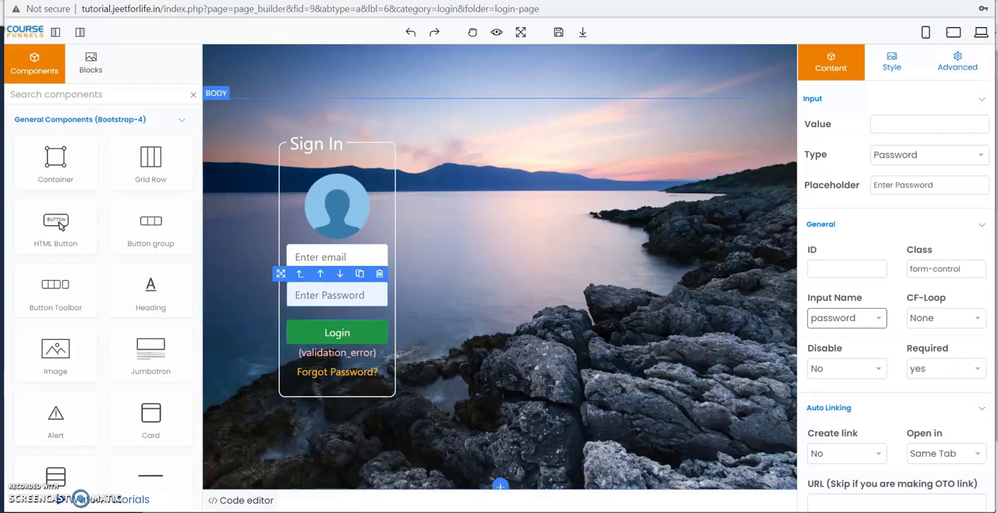
pyautogui.hotkey('ctrl', 'w')
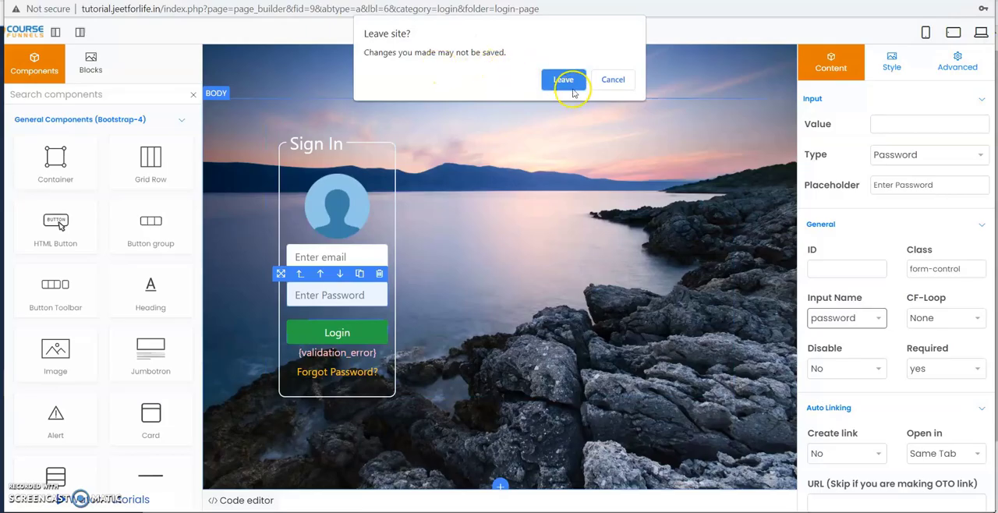
pyautogui.click(571, 89)
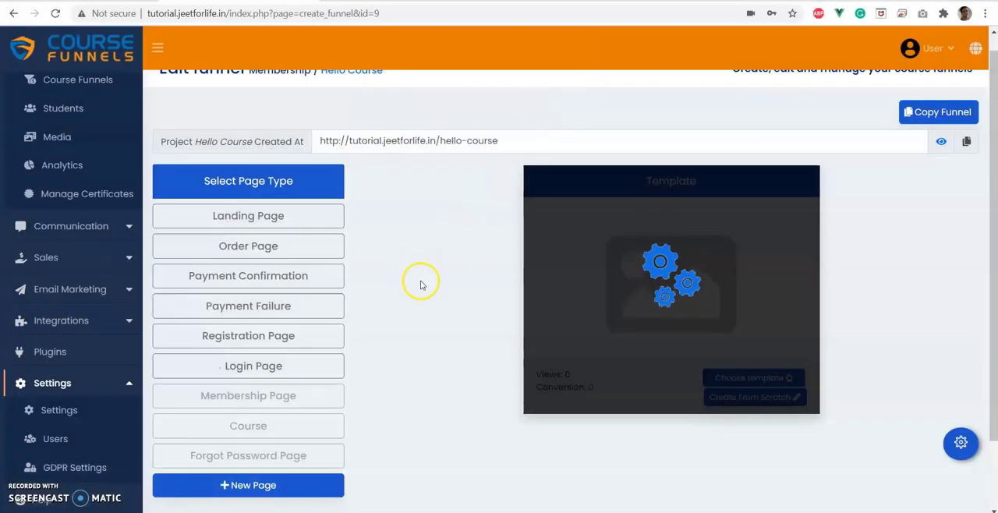
# Open the membership page's settings and choose Membership as its page category.
pyautogui.scroll(-2, 421, 282)
pyautogui.click(281, 312)
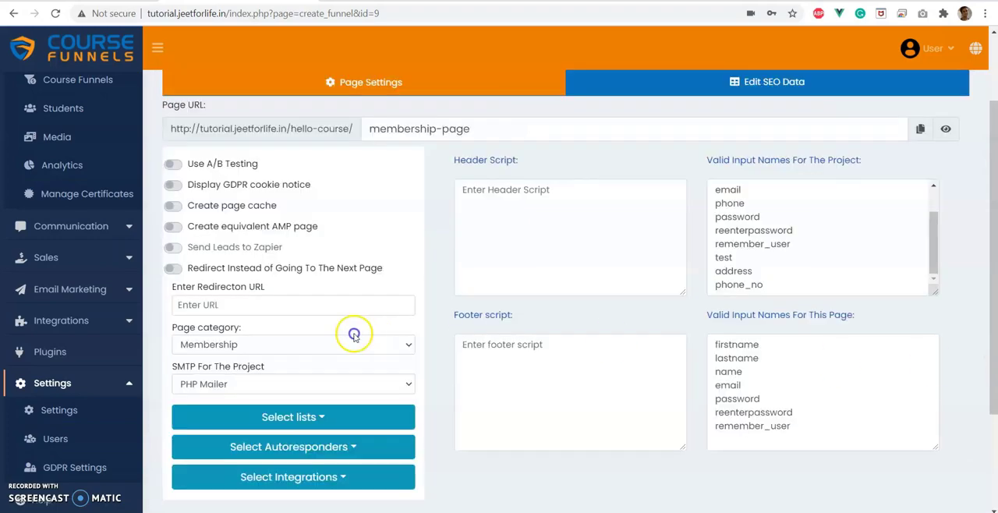
pyautogui.click(225, 348)
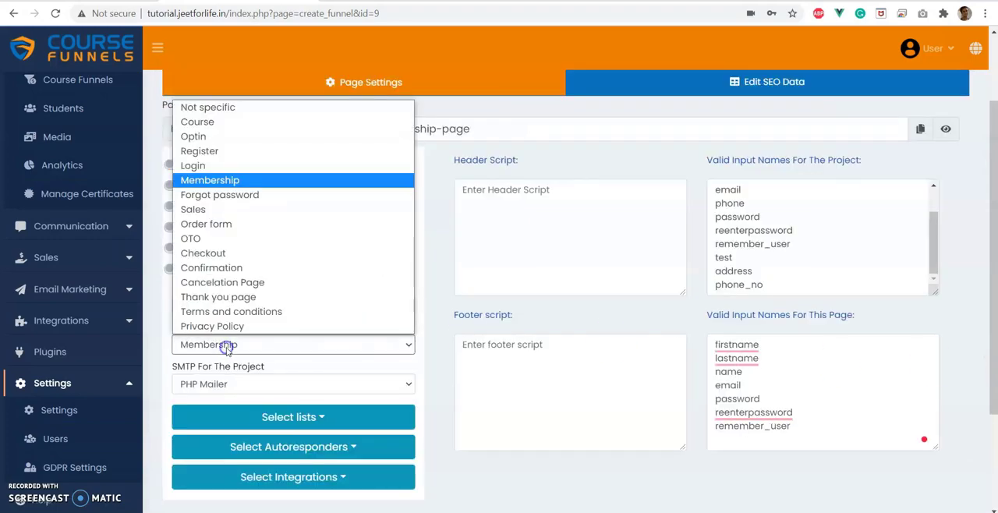
pyautogui.click(252, 180)
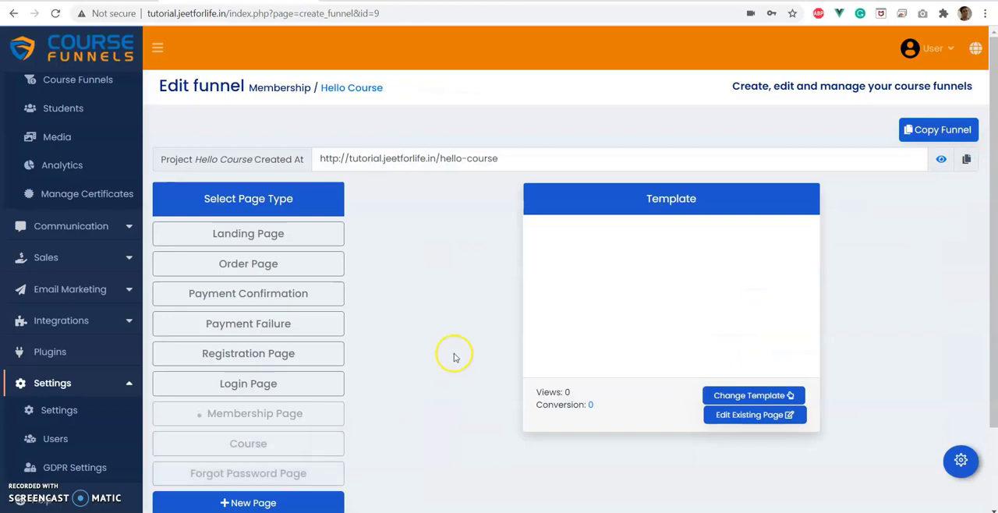
# Apply the Courses - Pro membership template to the membership page.
pyautogui.scroll(-1, 452, 352)
pyautogui.click(312, 351)
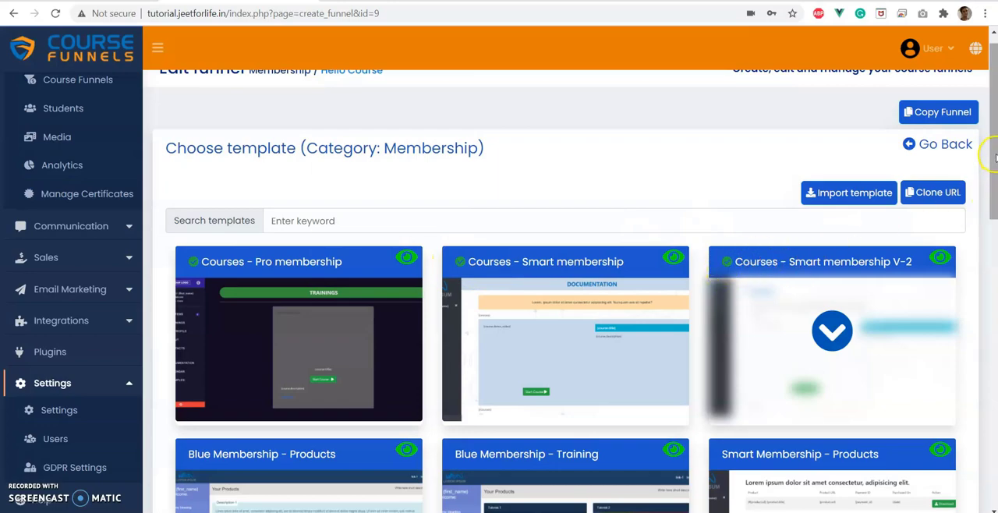
pyautogui.scroll(-1, 995, 158)
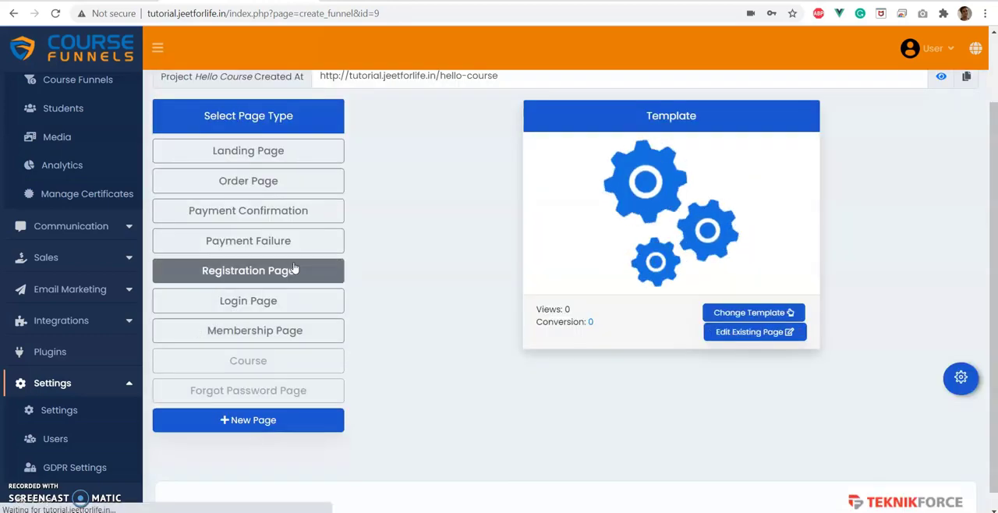
# Open the live registration page in Edge and register a test member with full name, email and matching account passwords.
pyautogui.click(270, 270)
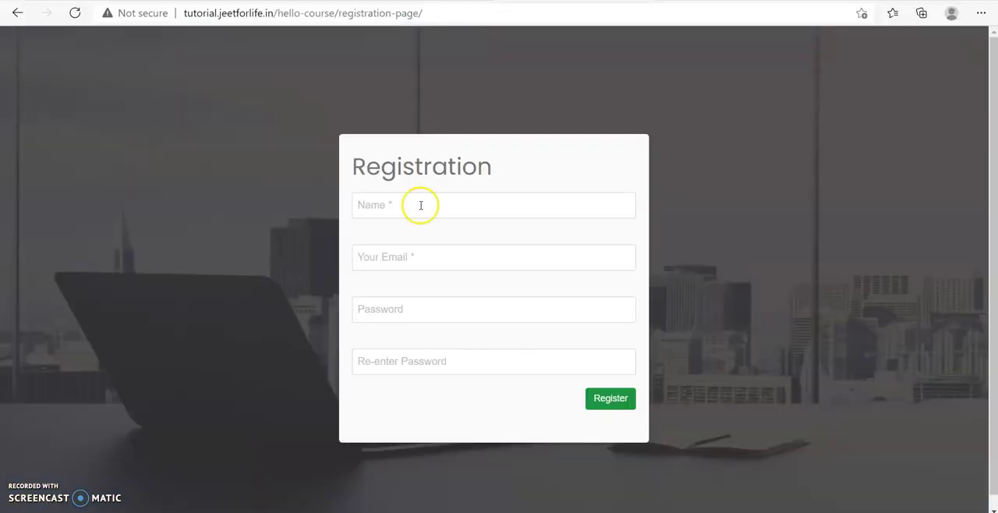
pyautogui.click(419, 204)
pyautogui.click(415, 260)
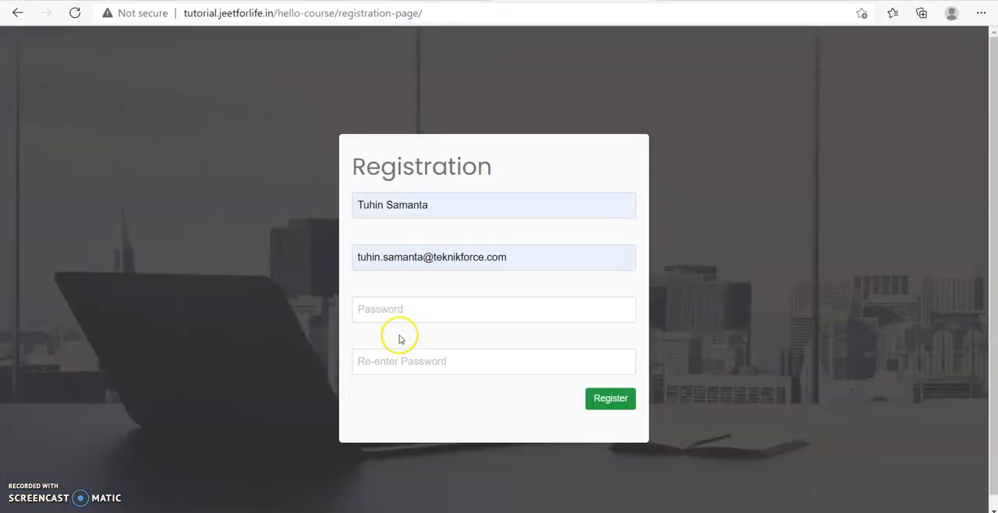
pyautogui.write('••••••••••')
pyautogui.click(395, 366)
pyautogui.write('••••••••')
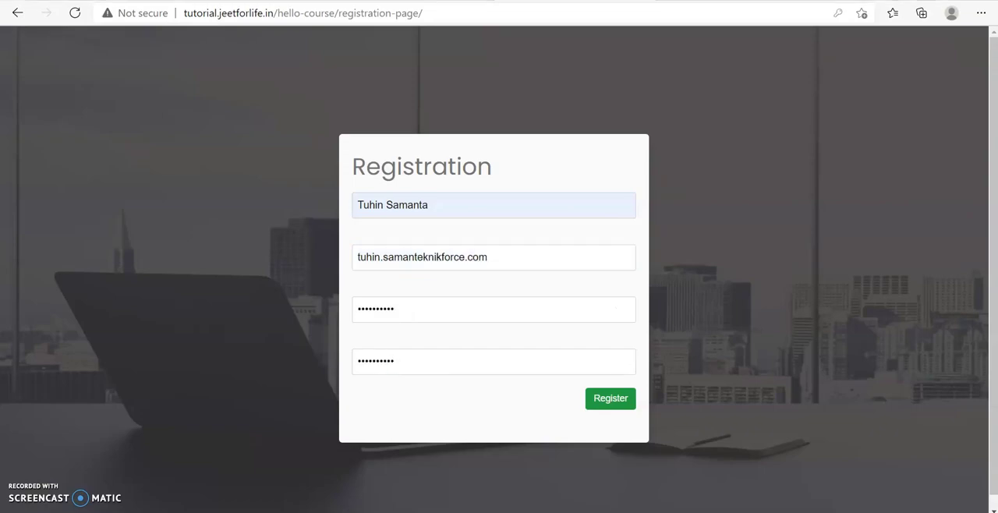
pyautogui.click(610, 399)
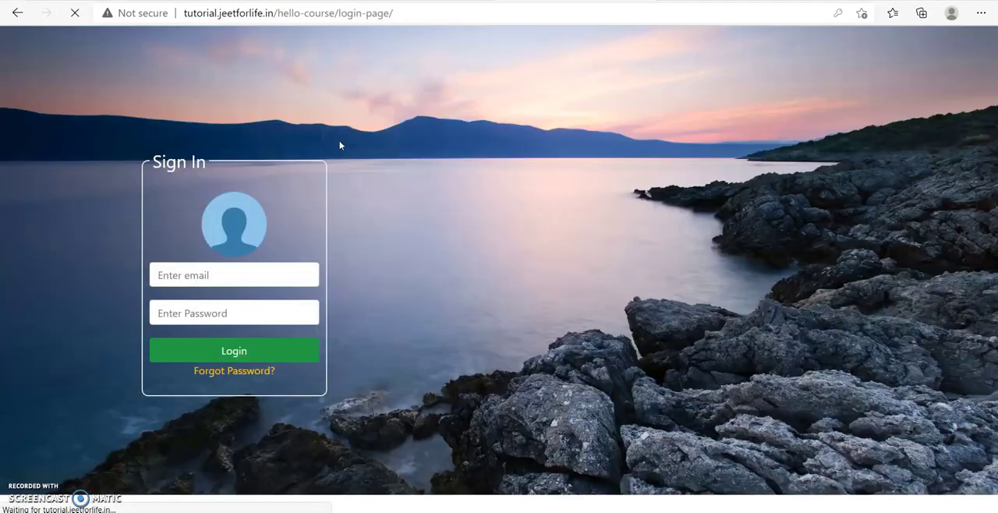
# Log in on the live login page with the member's email and account password.
pyautogui.click(186, 278)
pyautogui.click(190, 316)
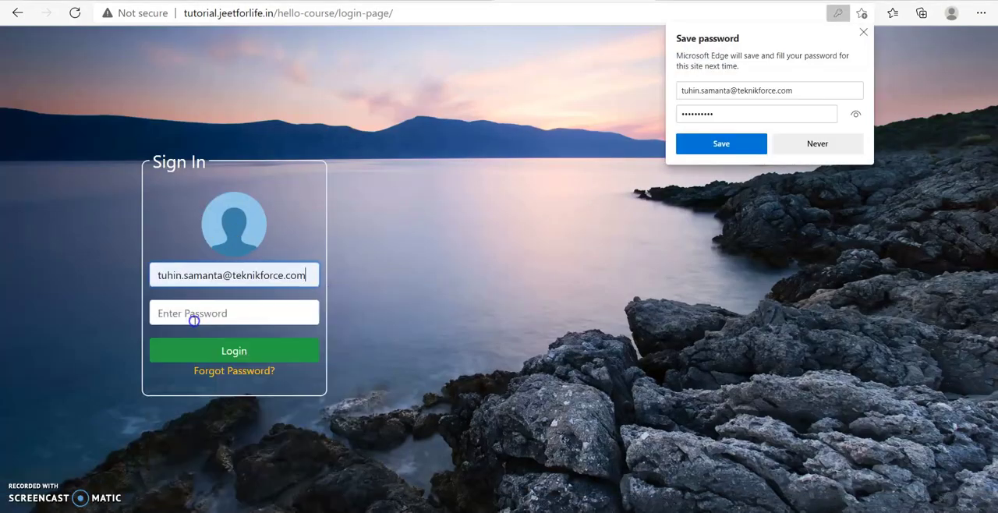
pyautogui.click(194, 319)
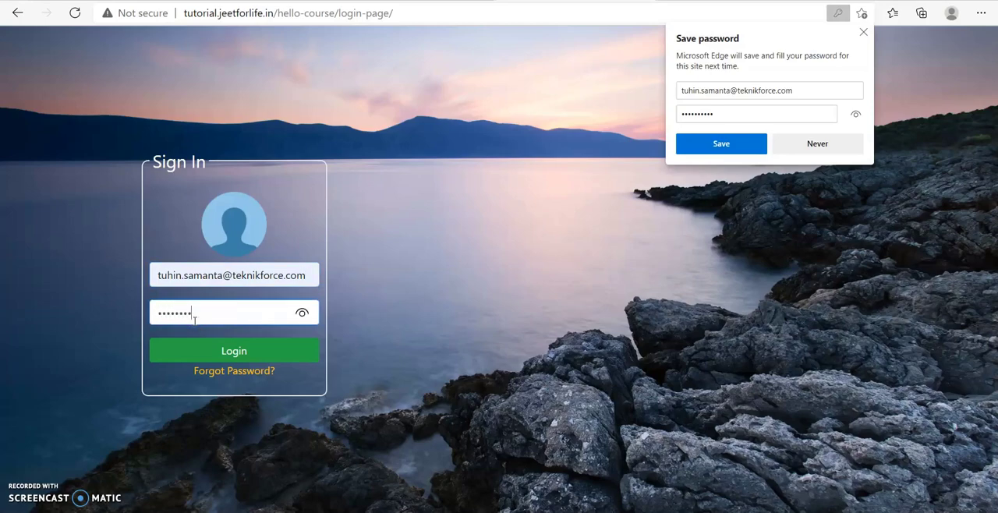
pyautogui.click(243, 352)
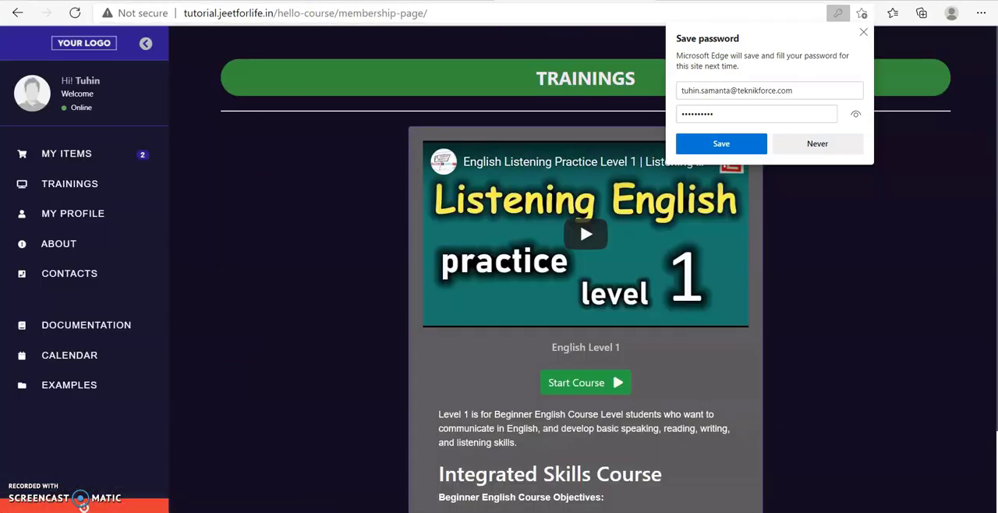
# Dismiss the save-password offer, examine the membership page's trainings and switch back to the funnel editor in Chrome.
pyautogui.click(863, 32)
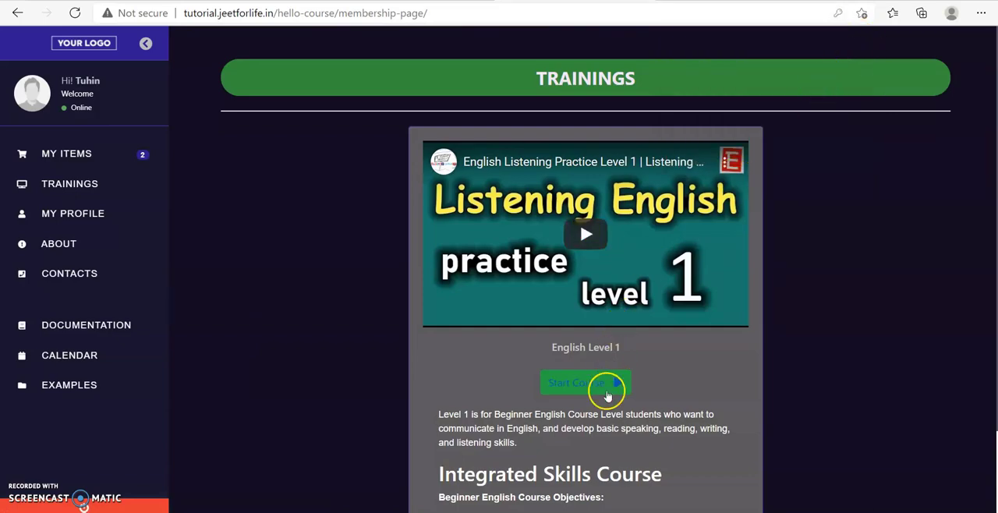
pyautogui.scroll(-2, 590, 308)
pyautogui.scroll(2, 586, 270)
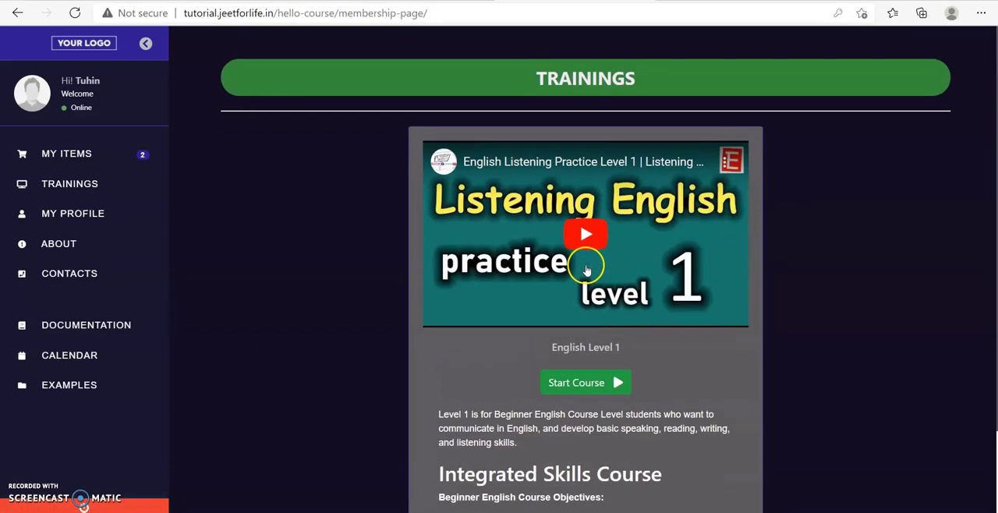
pyautogui.moveTo(367, 511)
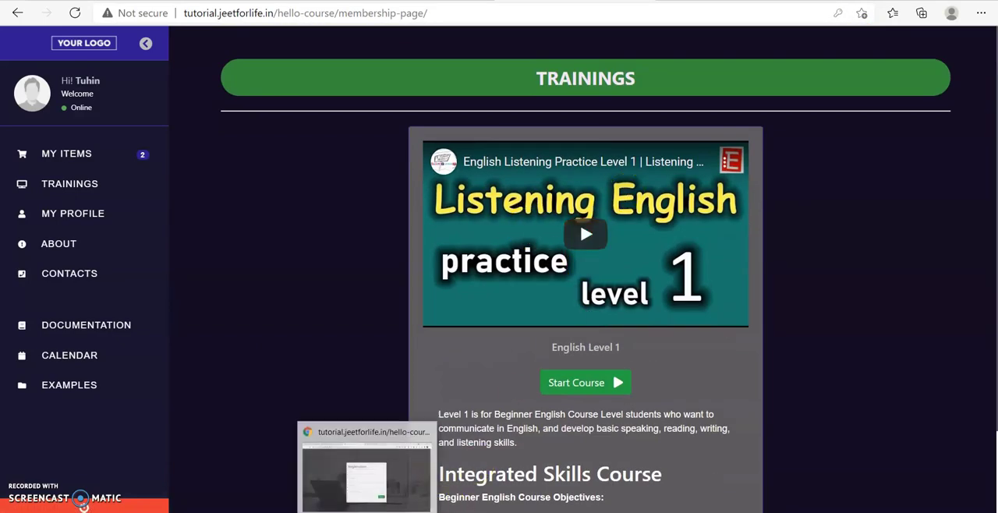
pyautogui.click(364, 494)
pyautogui.click(259, 1)
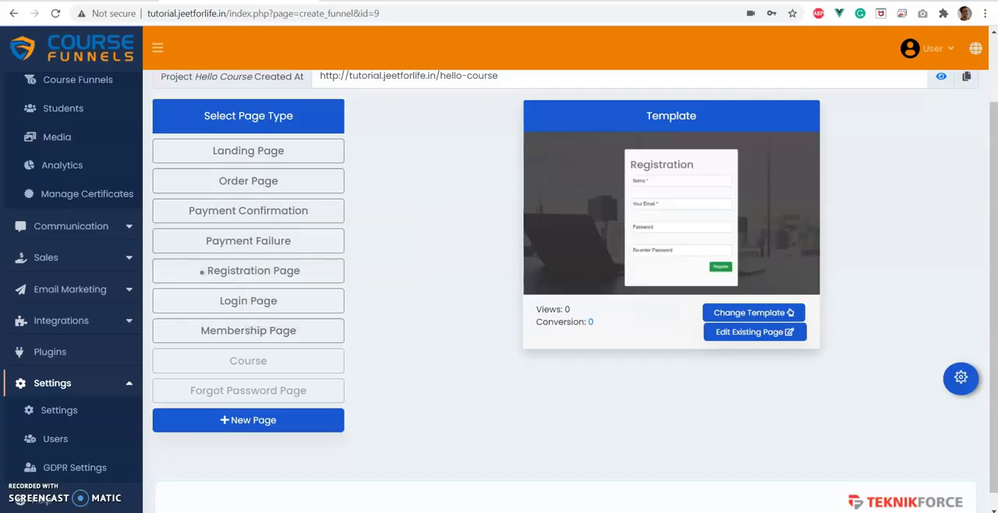
# Check which courses are assigned in the registration page's settings and go back to the funnel overview.
pyautogui.click(241, 282)
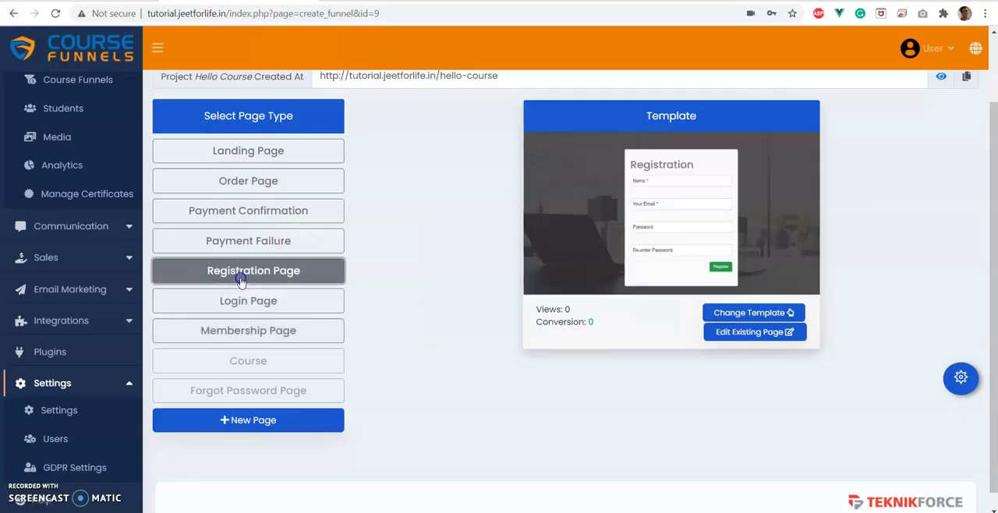
pyautogui.click(961, 377)
pyautogui.scroll(-3, 405, 375)
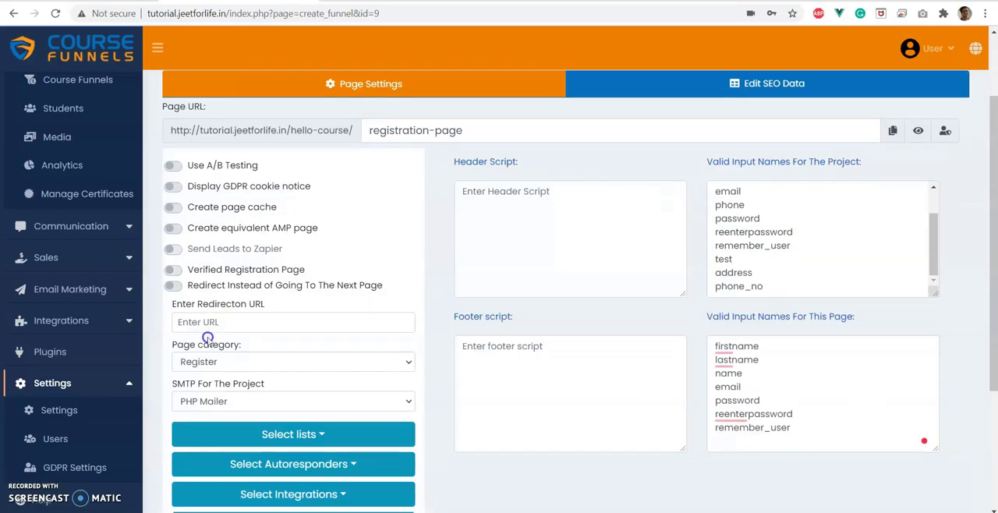
pyautogui.click(254, 405)
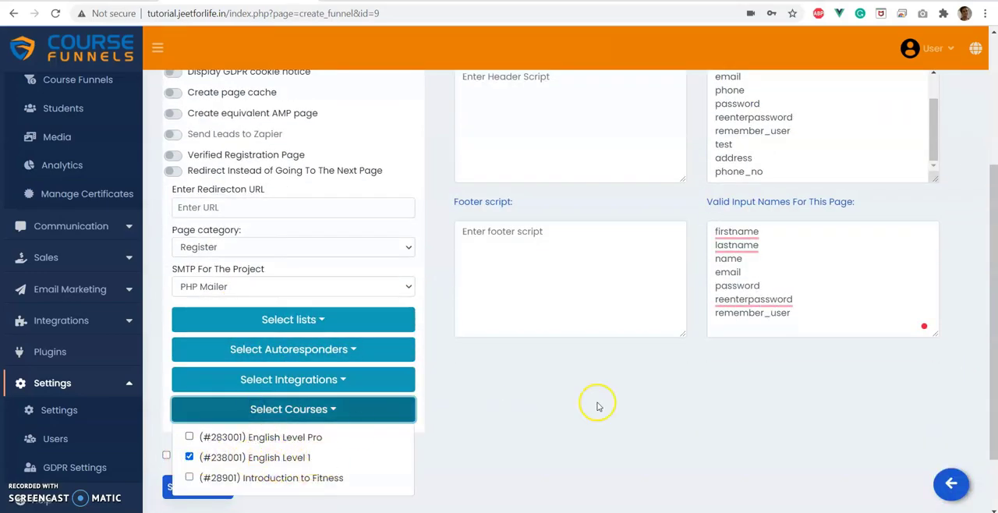
pyautogui.click(952, 483)
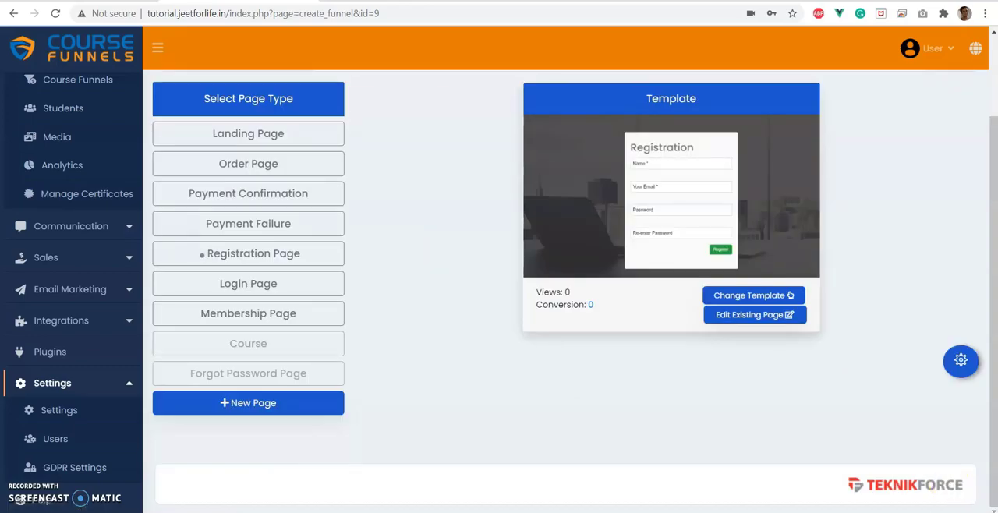
# Switch to Edge and examine the trainings shown on the live membership page.
pyautogui.click(457, 495)
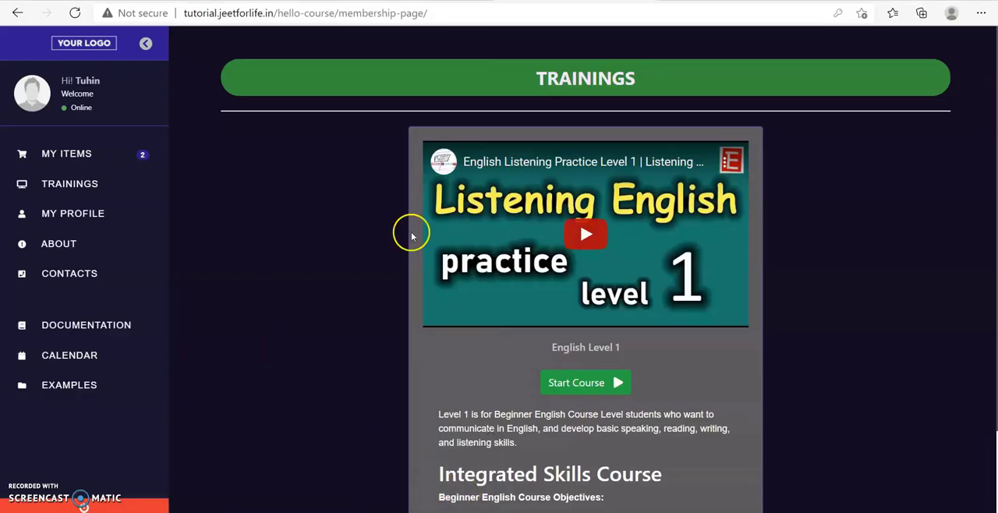
pyautogui.scroll(-1, 632, 370)
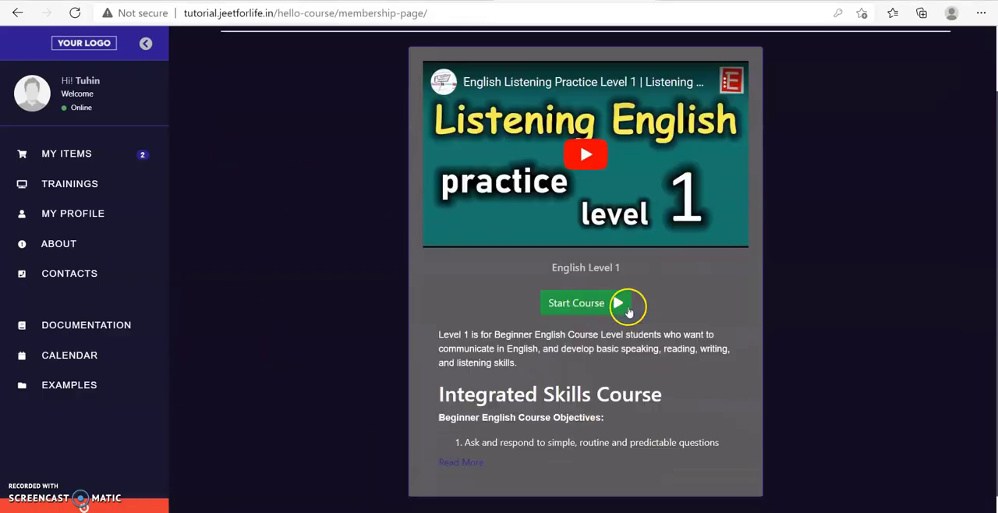
pyautogui.scroll(1, 629, 311)
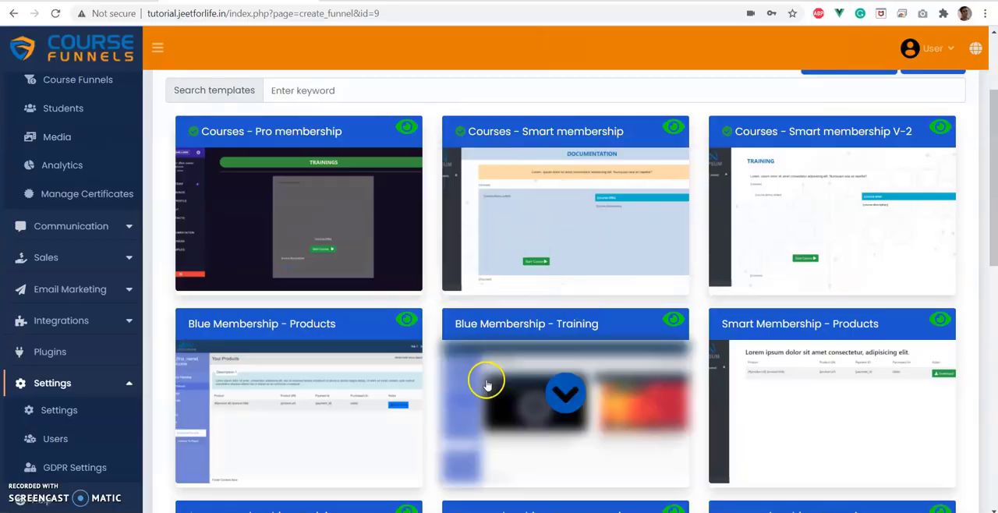
# Apply the Blue Membership - Products template to the membership page and reload the live page in Edge.
pyautogui.scroll(-1, 468, 374)
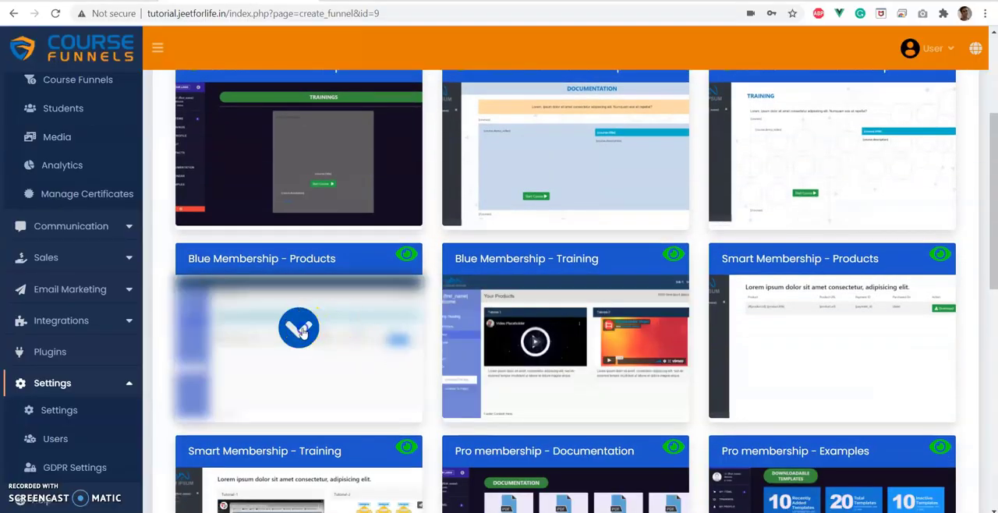
pyautogui.click(300, 328)
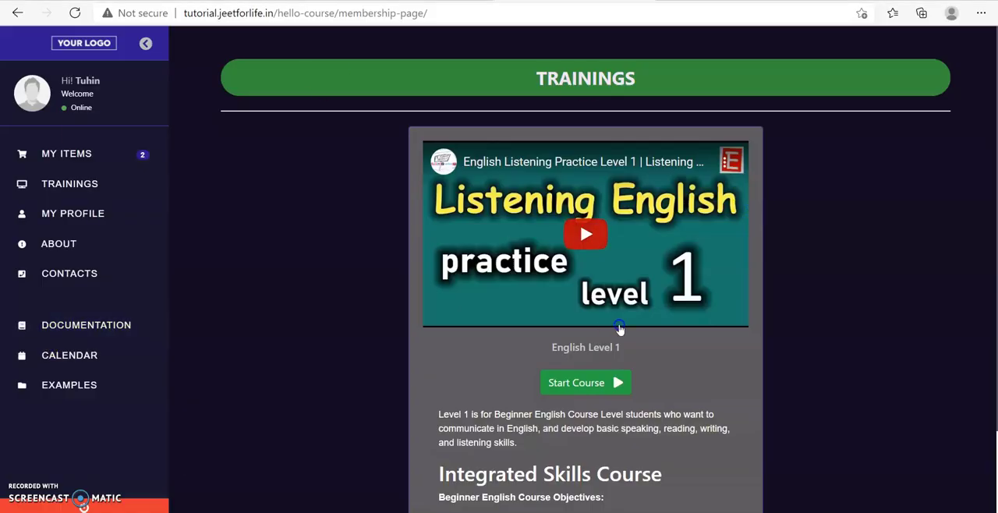
pyautogui.click(74, 14)
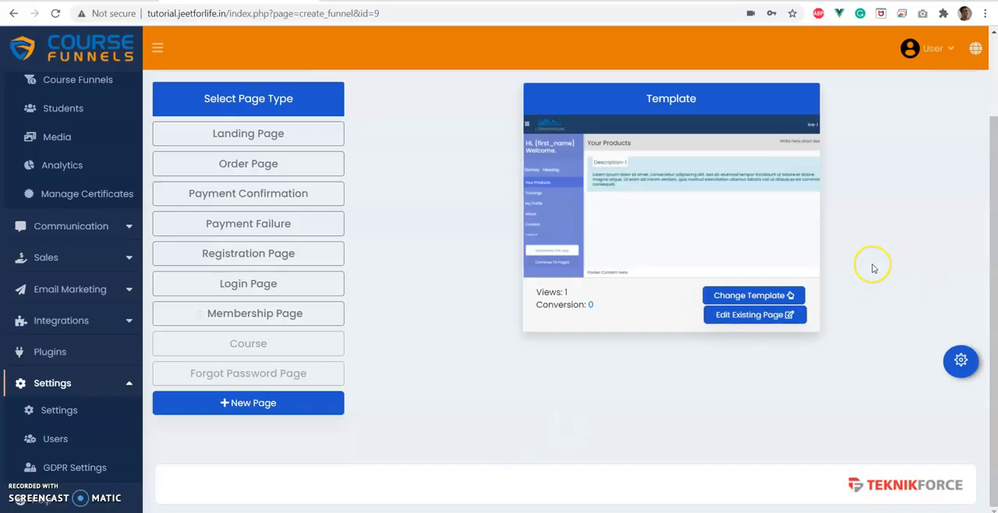
# Change the membership page's template to Pro membership - Documentation and reload the live page in Edge.
pyautogui.click(754, 299)
pyautogui.scroll(-2, 795, 245)
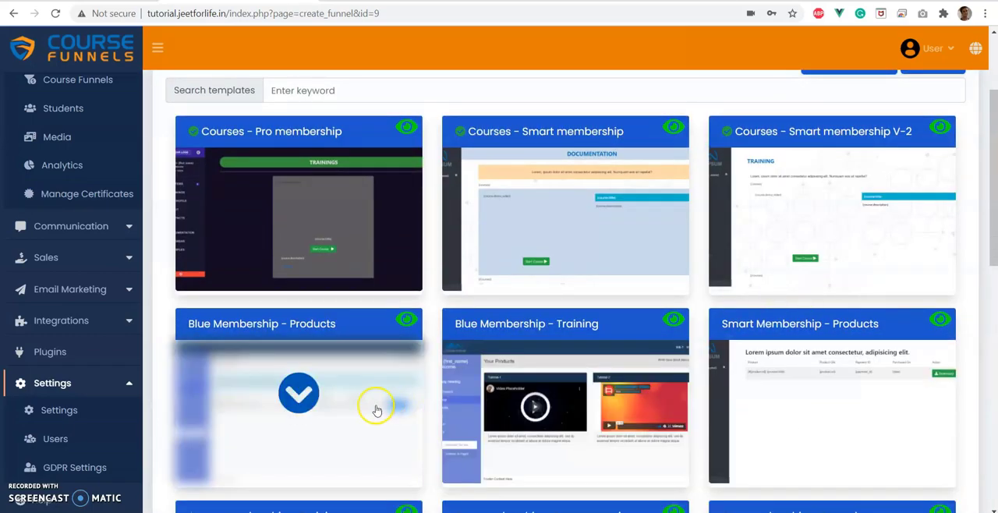
pyautogui.scroll(-2, 862, 231)
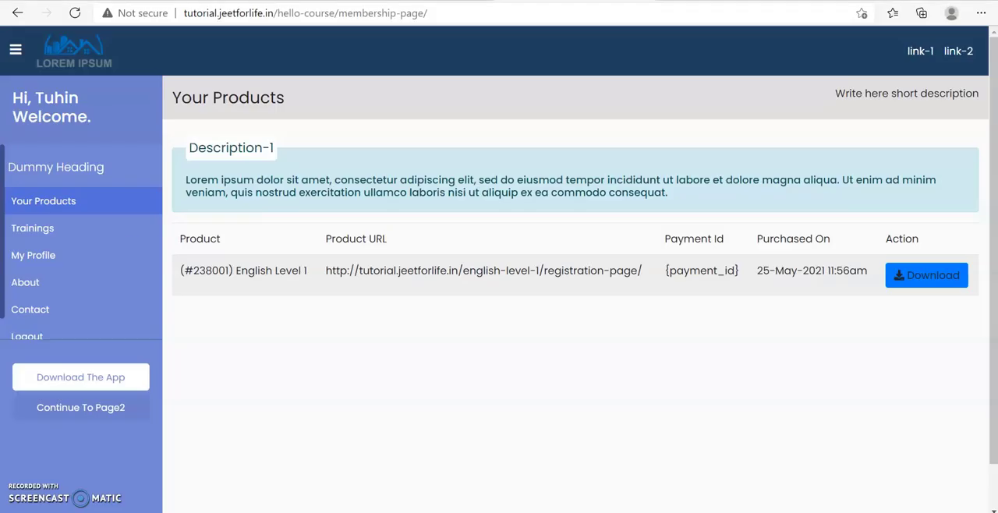
pyautogui.click(74, 13)
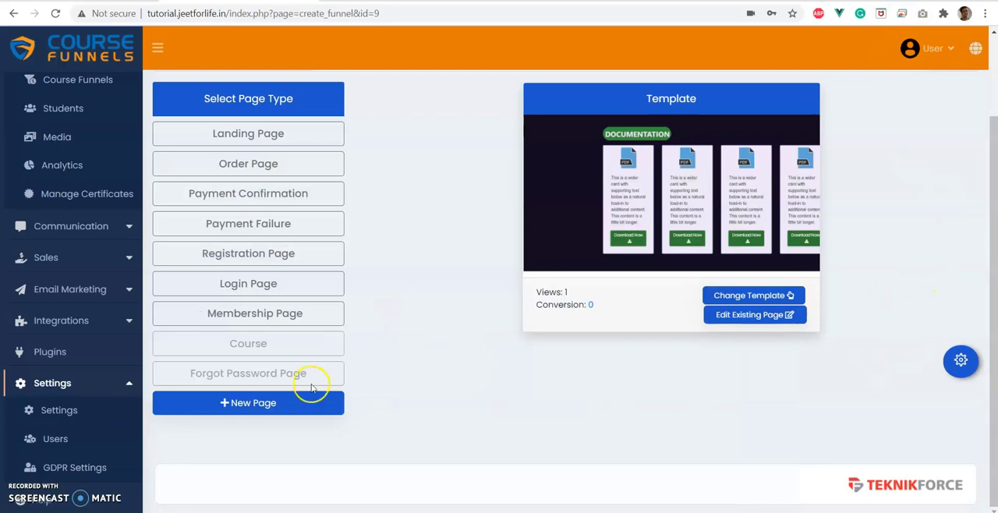
# Open the Course page's settings and look through the category and course options.
pyautogui.click(243, 347)
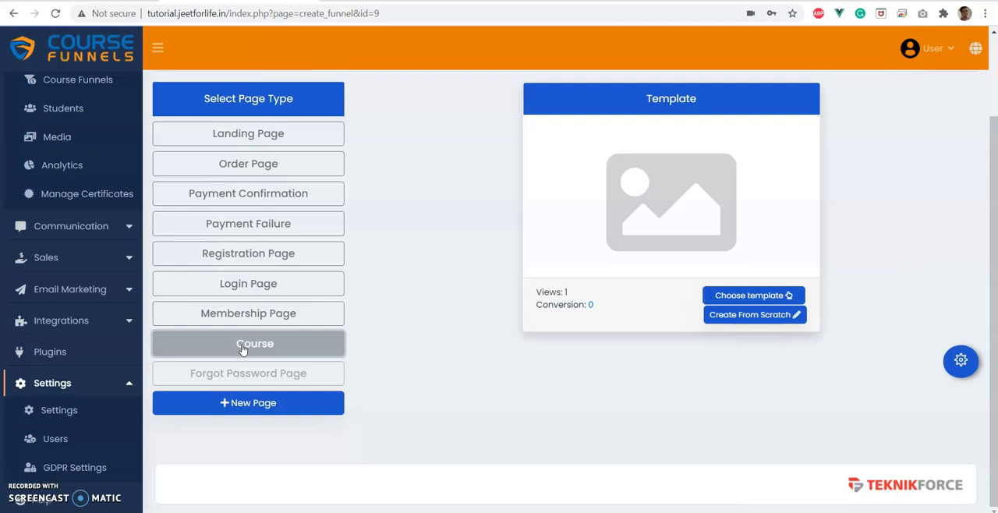
pyautogui.click(971, 361)
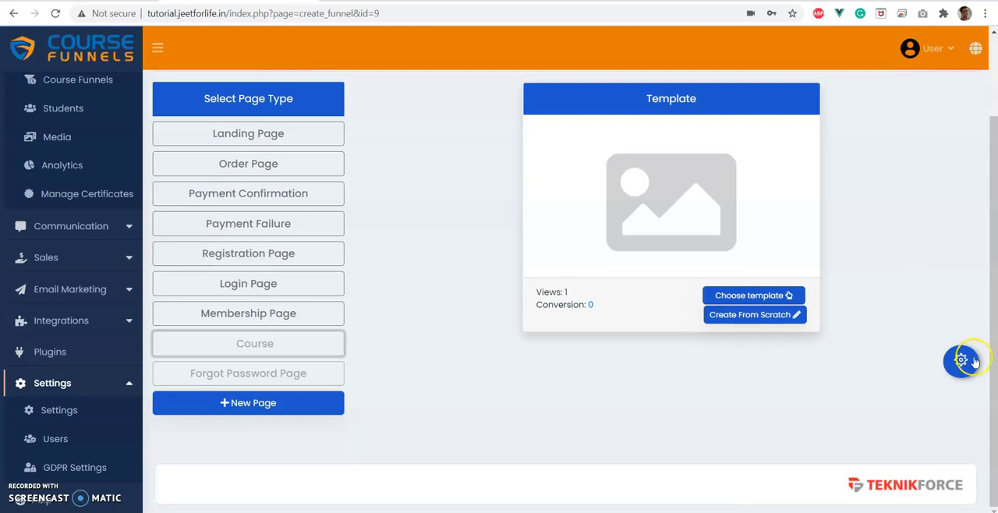
pyautogui.scroll(-3, 346, 346)
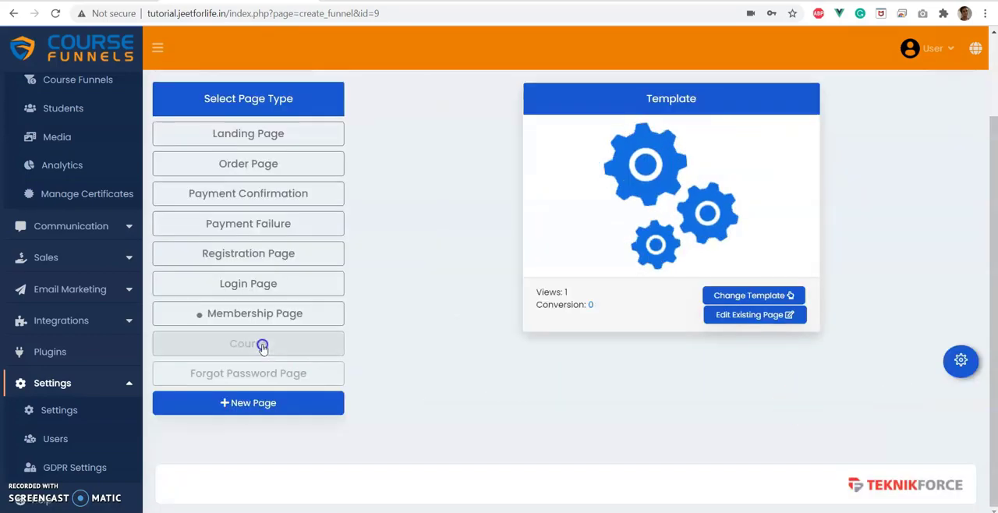
# Check the course selection in the registration page's settings and return to the funnel overview.
pyautogui.click(284, 253)
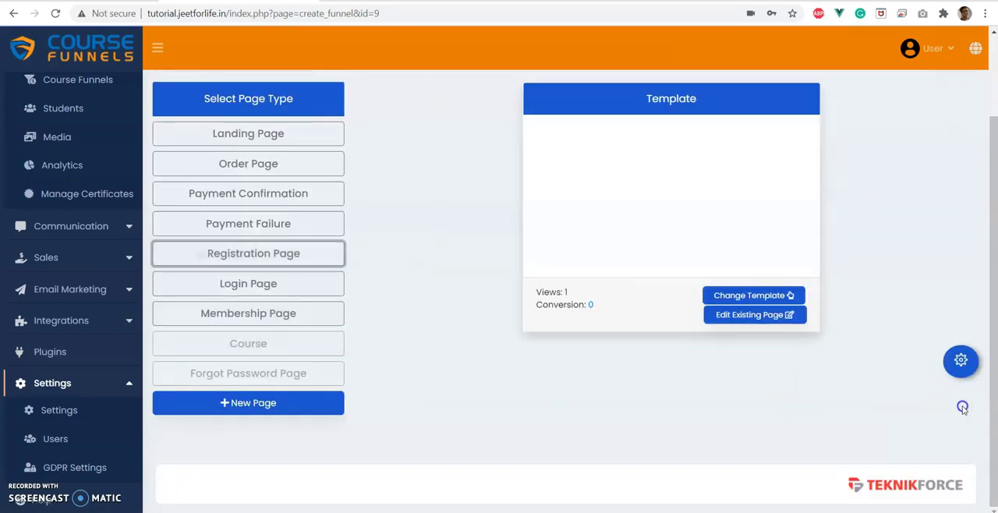
pyautogui.click(961, 361)
pyautogui.scroll(-4, 288, 336)
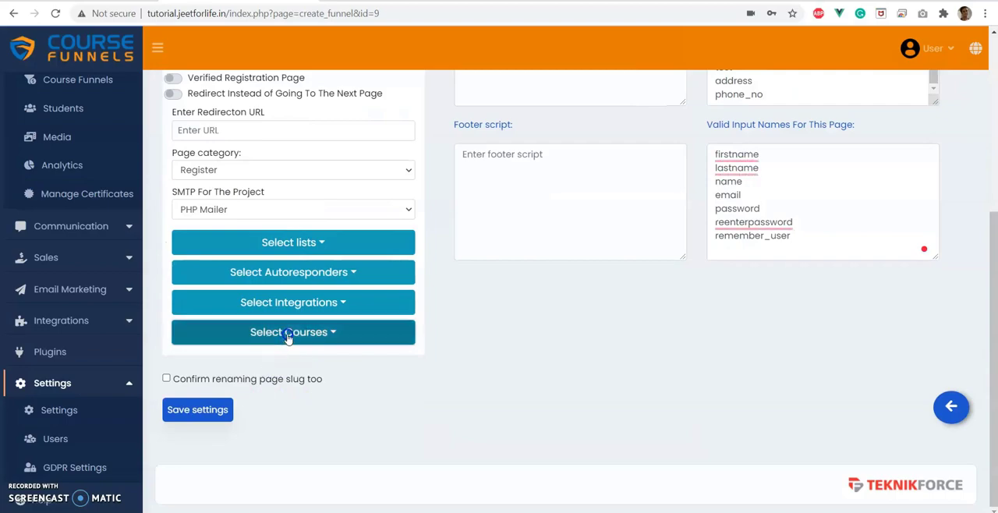
pyautogui.click(285, 333)
pyautogui.click(306, 335)
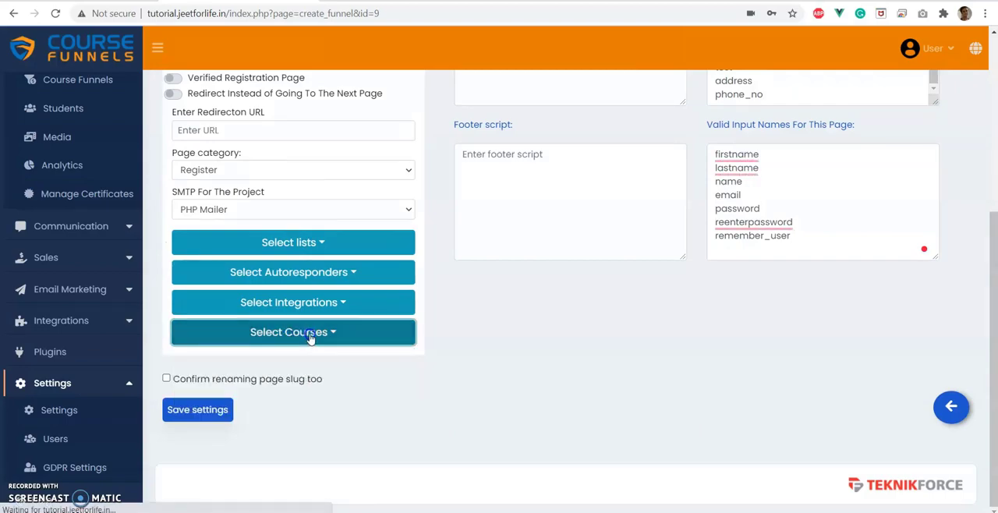
pyautogui.click(953, 420)
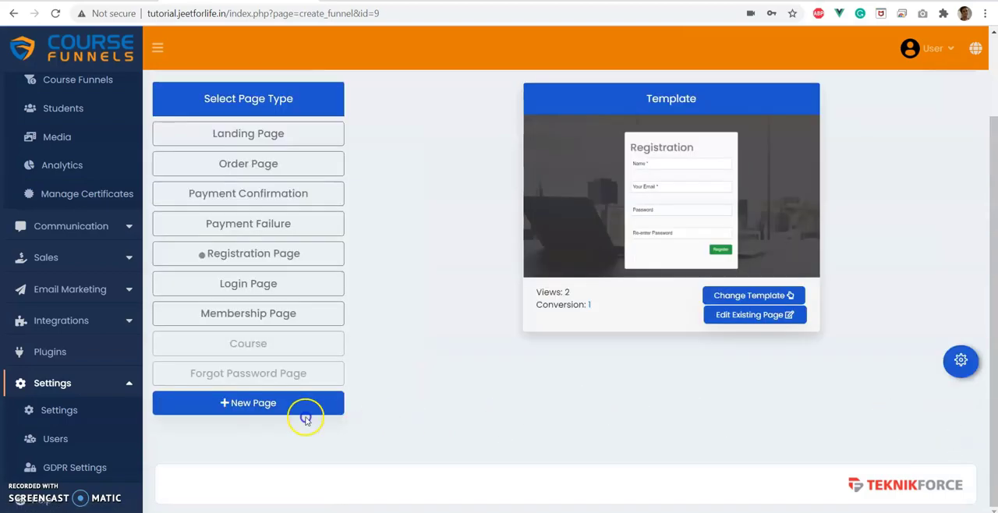
# Try to assign the English Level Pro course in the Course page's settings, save them and return to the funnel overview.
pyautogui.click(258, 348)
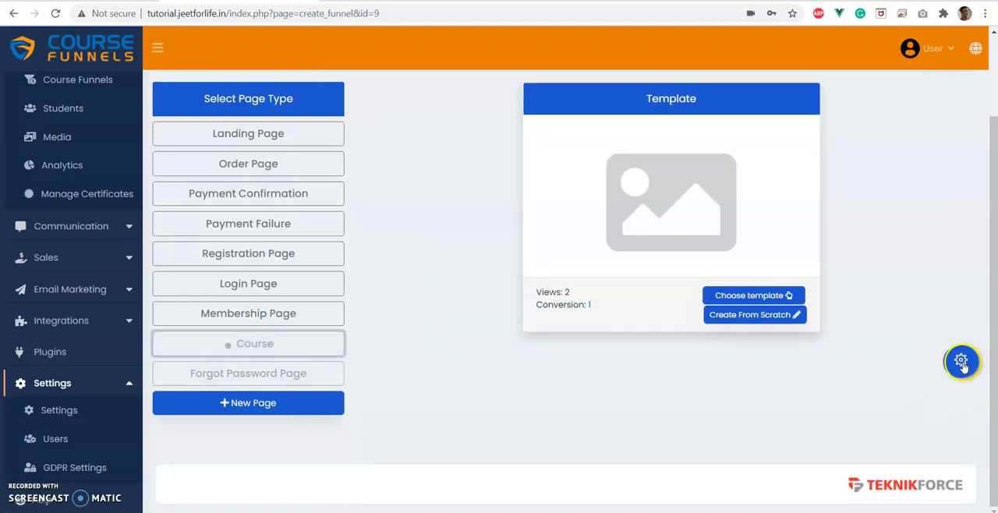
pyautogui.click(962, 363)
pyautogui.scroll(-2, 556, 338)
pyautogui.click(311, 335)
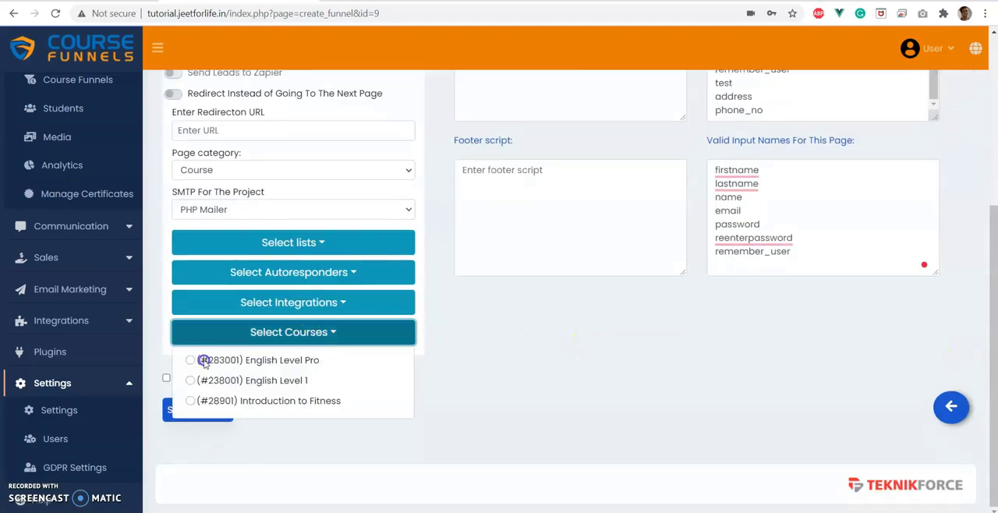
pyautogui.click(231, 170)
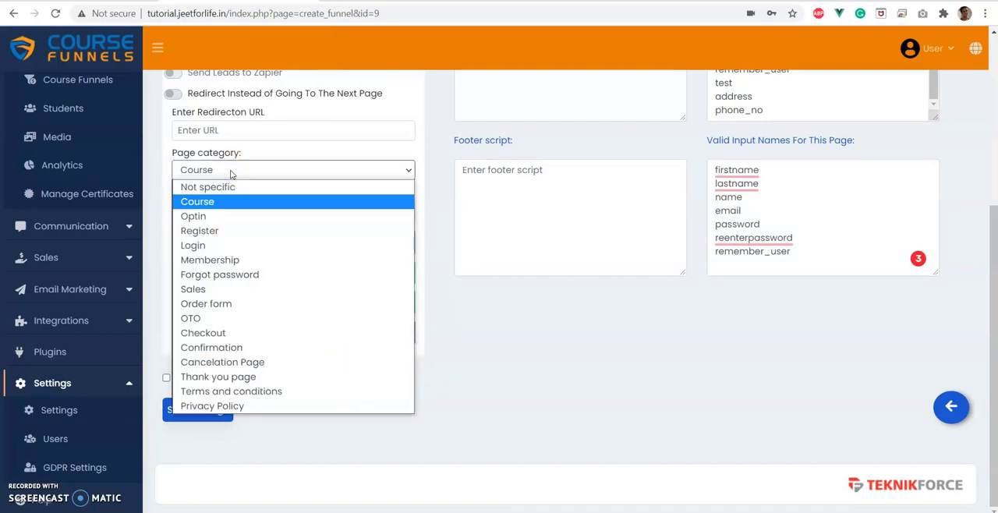
pyautogui.click(231, 174)
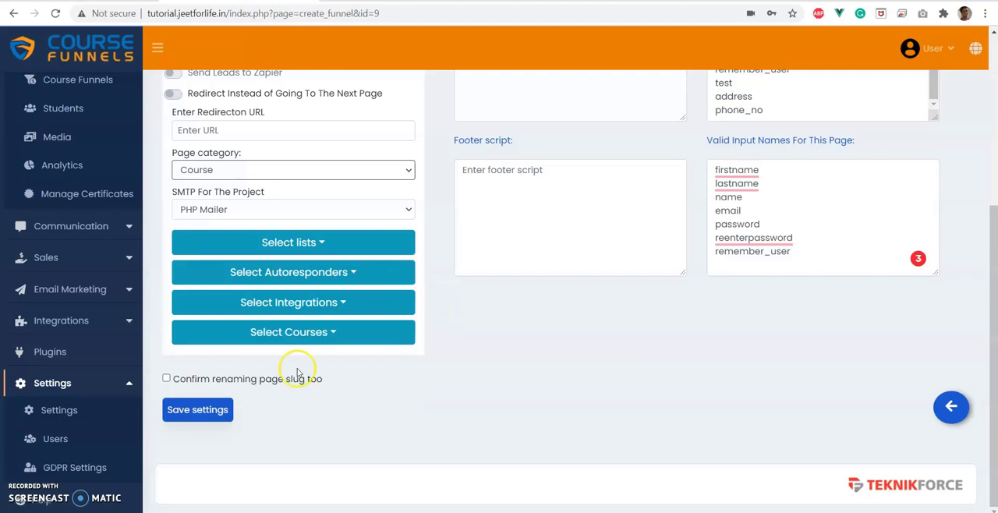
pyautogui.click(345, 330)
pyautogui.click(347, 328)
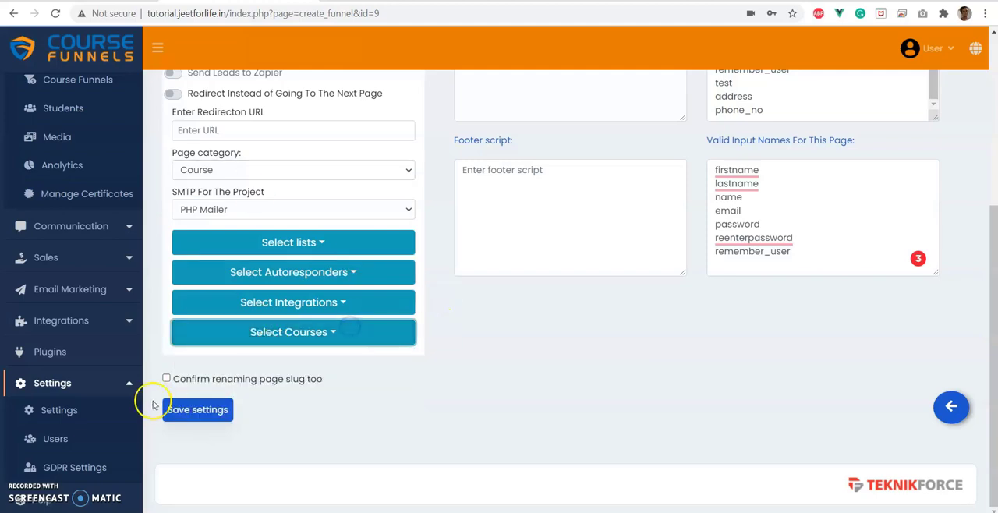
pyautogui.click(191, 411)
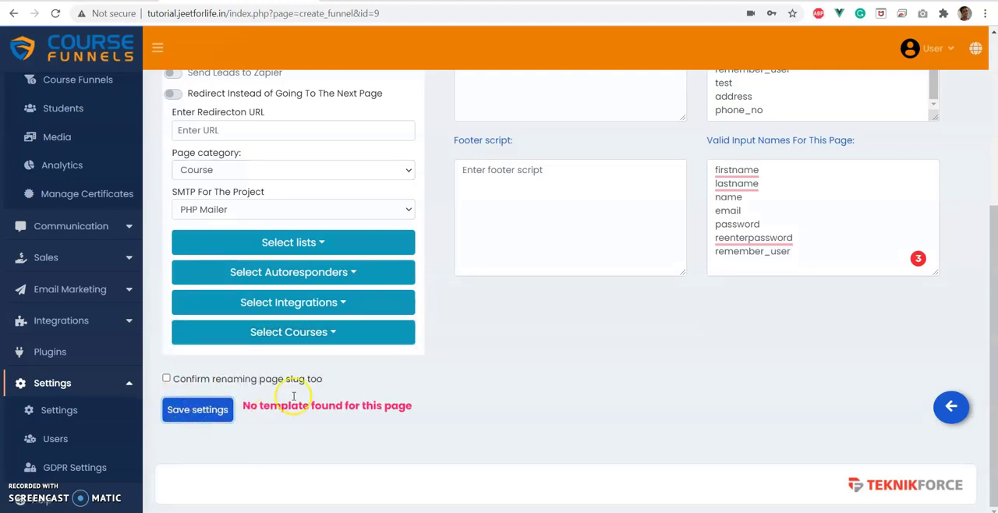
pyautogui.click(952, 408)
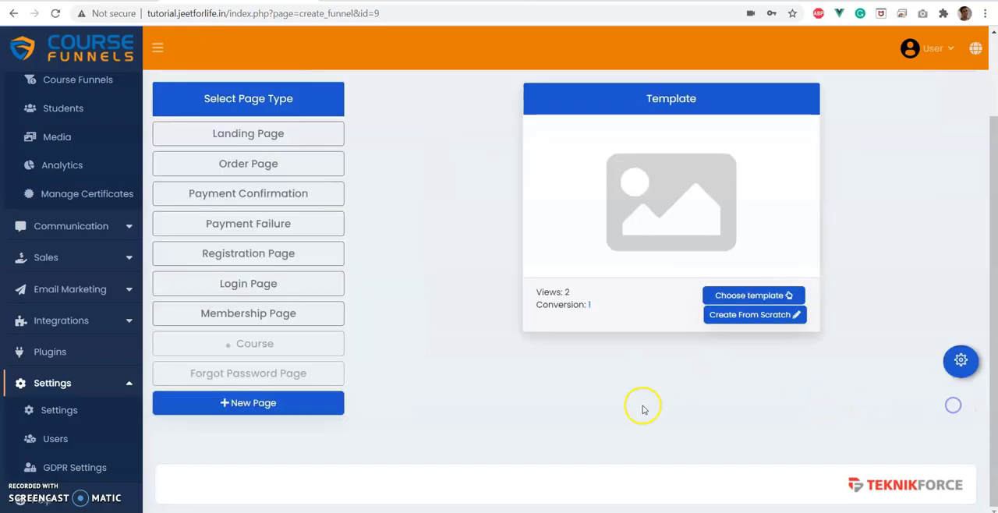
# Open the template selection for the Course page.
pyautogui.click(772, 293)
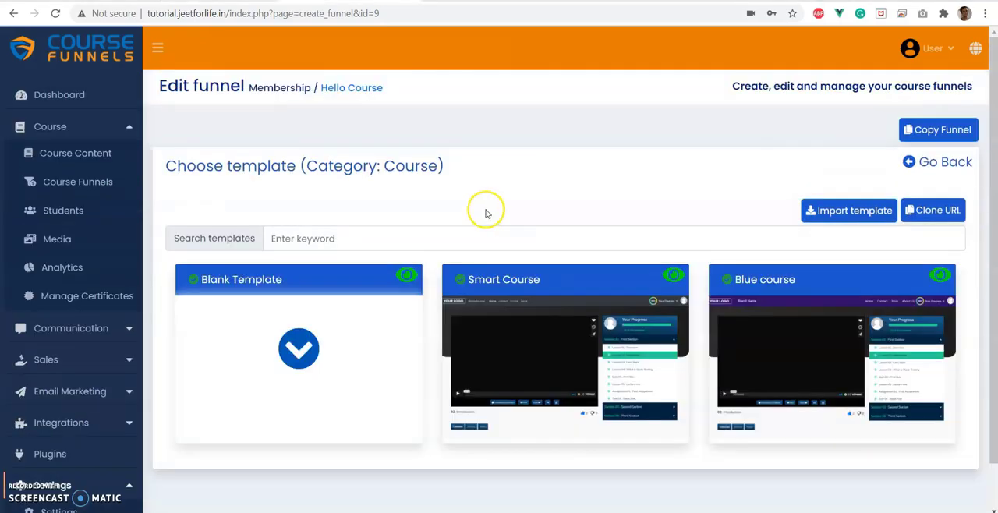
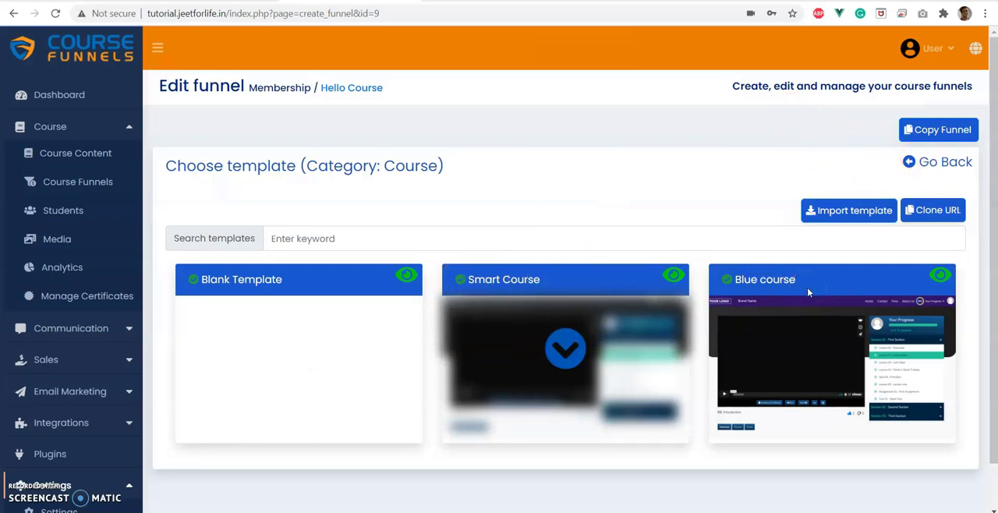
# Apply the Smart Course template to the funnel's Course page.
pyautogui.click(569, 350)
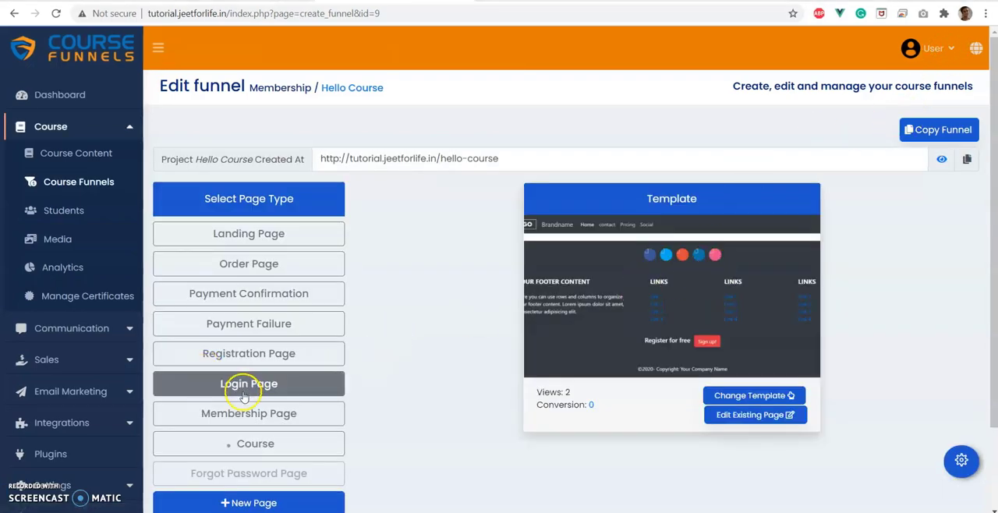
# Visit the live Membership page in Microsoft Edge and try to start the English Level 1 course.
pyautogui.click(249, 416)
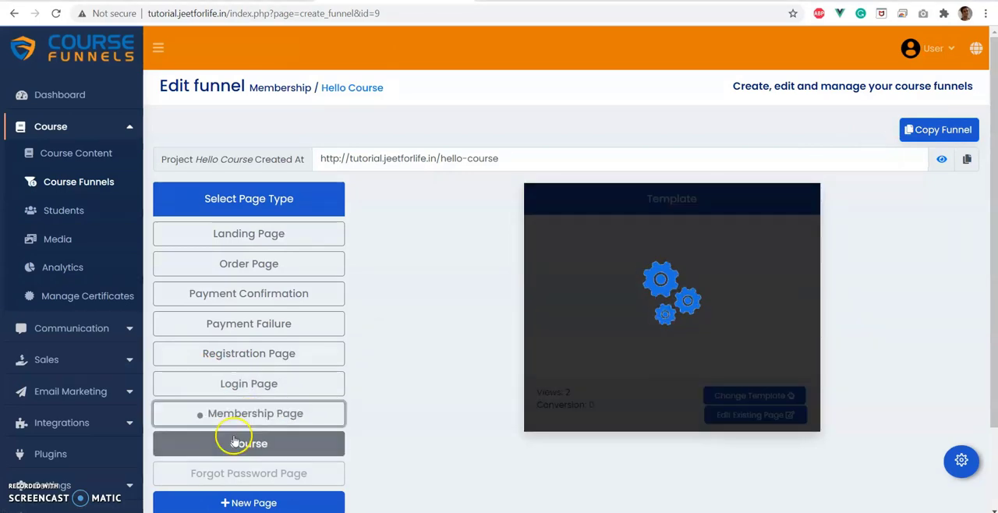
pyautogui.rightClick(263, 414)
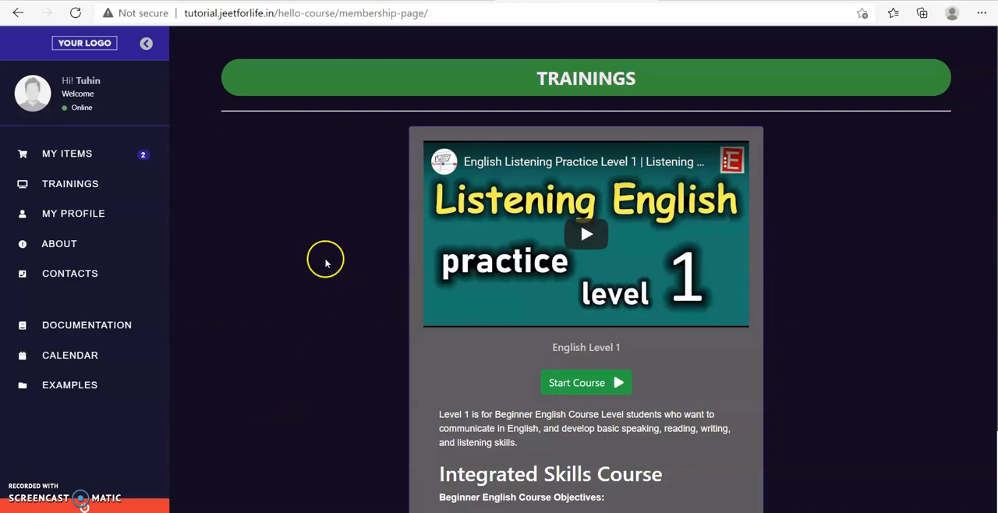
pyautogui.scroll(-2, 292, 244)
pyautogui.scroll(2, 293, 241)
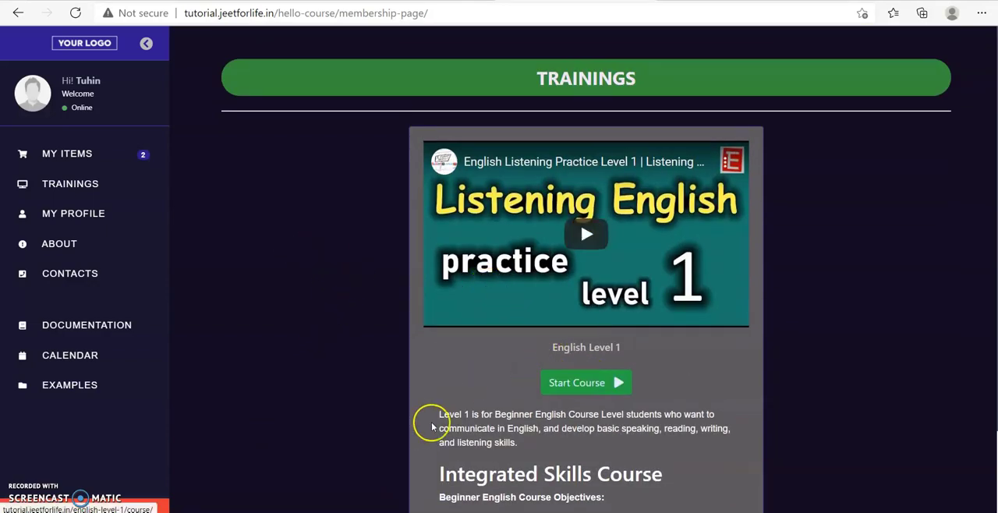
pyautogui.click(567, 389)
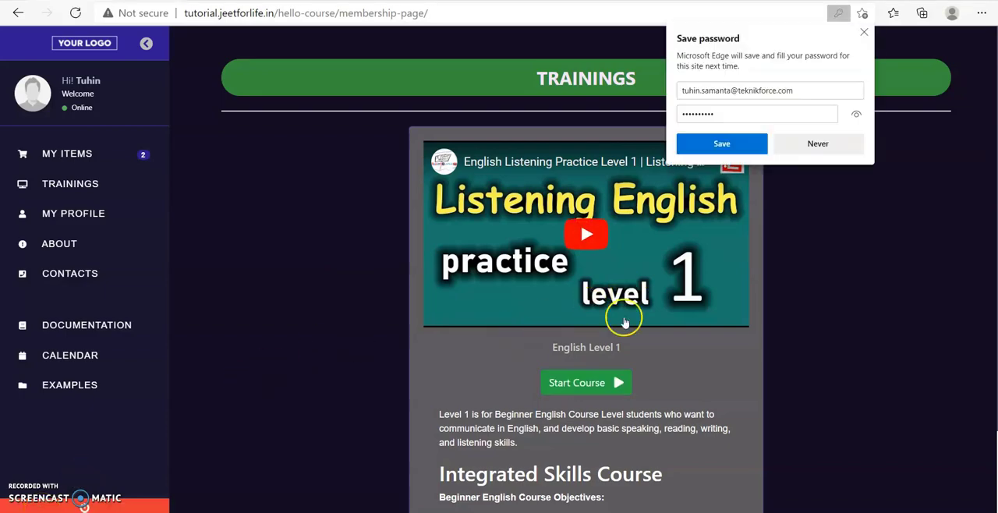
pyautogui.click(580, 383)
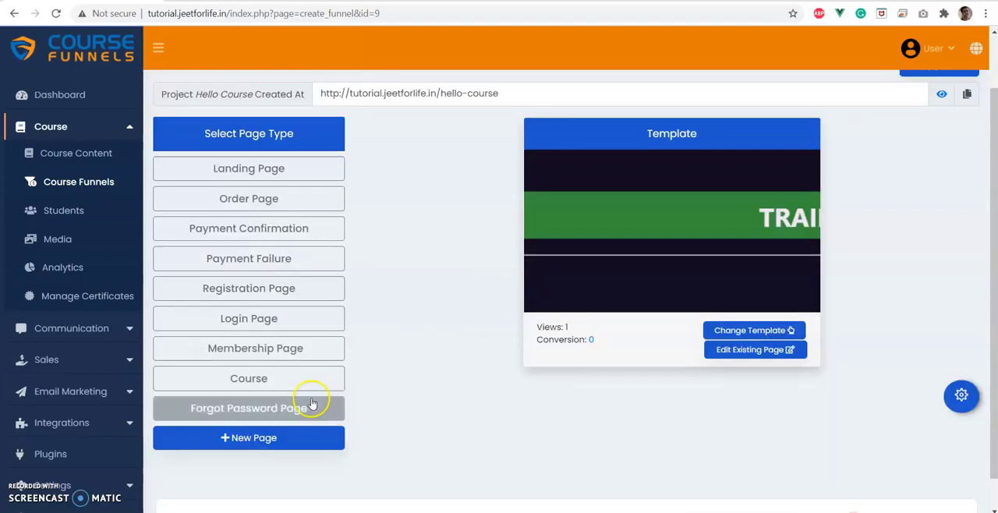
# Select the Course page in the funnel and open its existing page for editing.
pyautogui.click(291, 382)
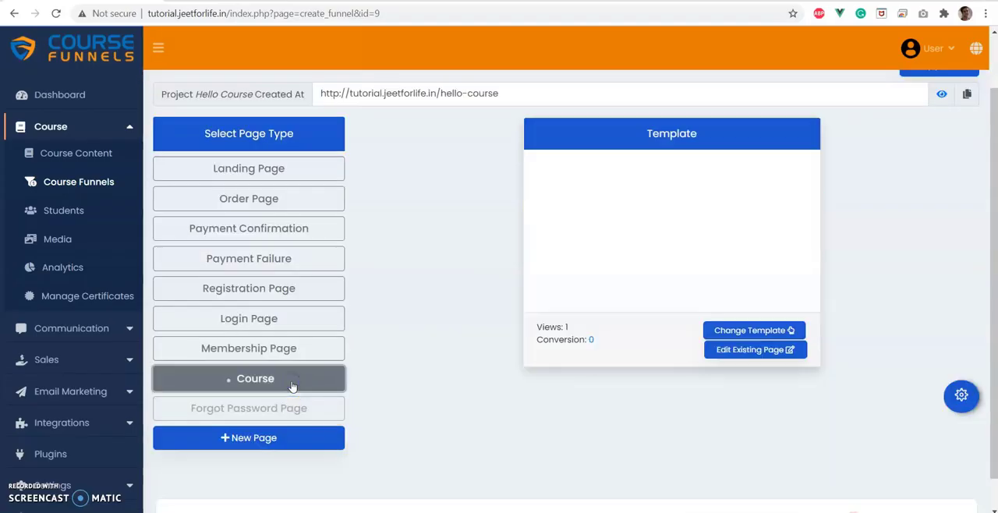
pyautogui.scroll(-1, 292, 386)
pyautogui.click(291, 345)
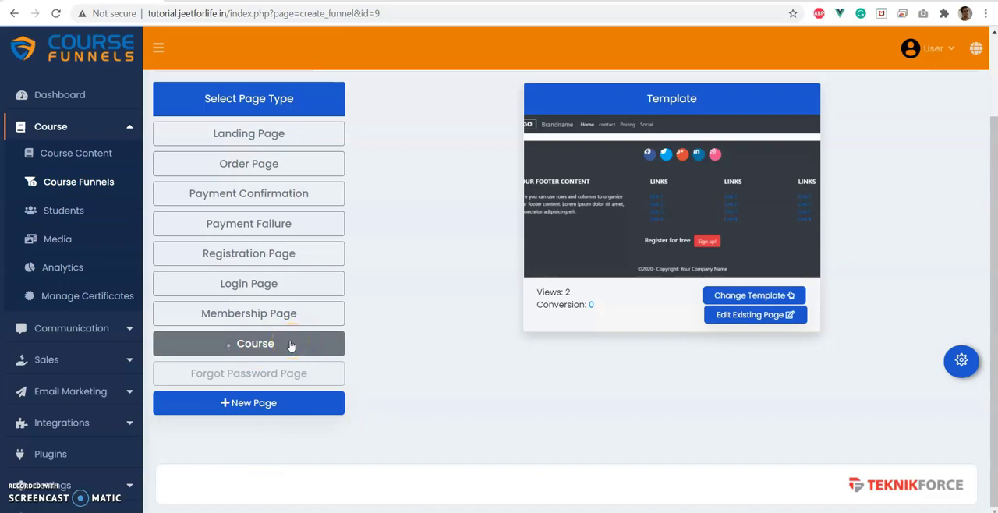
pyautogui.click(751, 316)
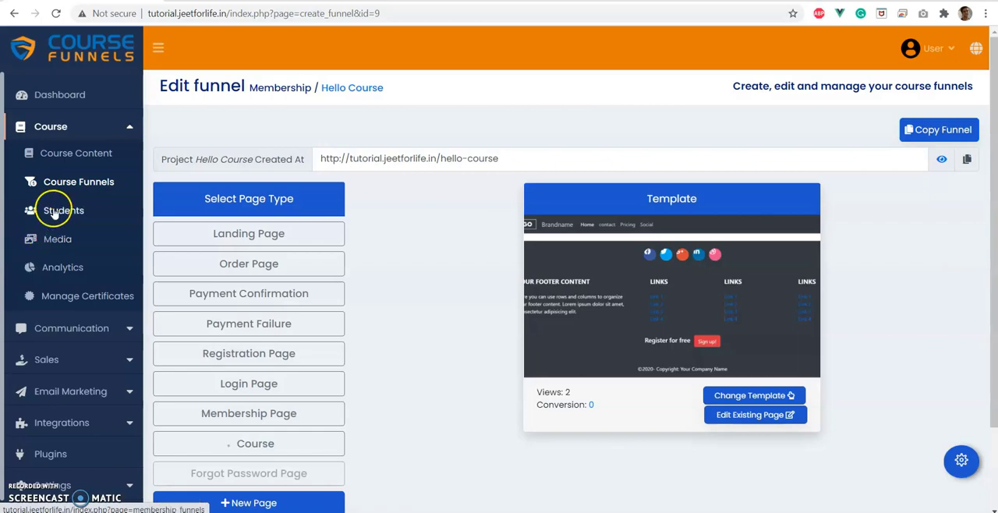
pyautogui.click(77, 153)
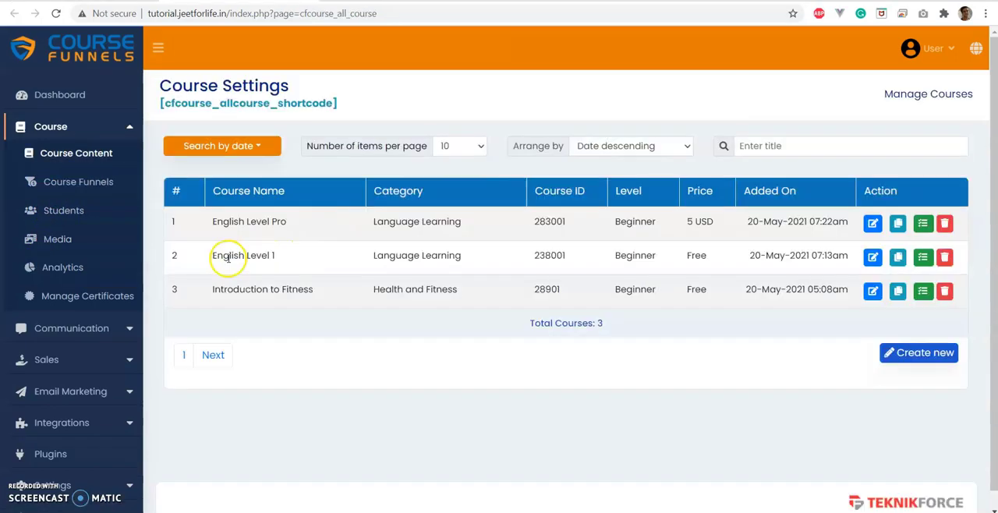
pyautogui.click(873, 256)
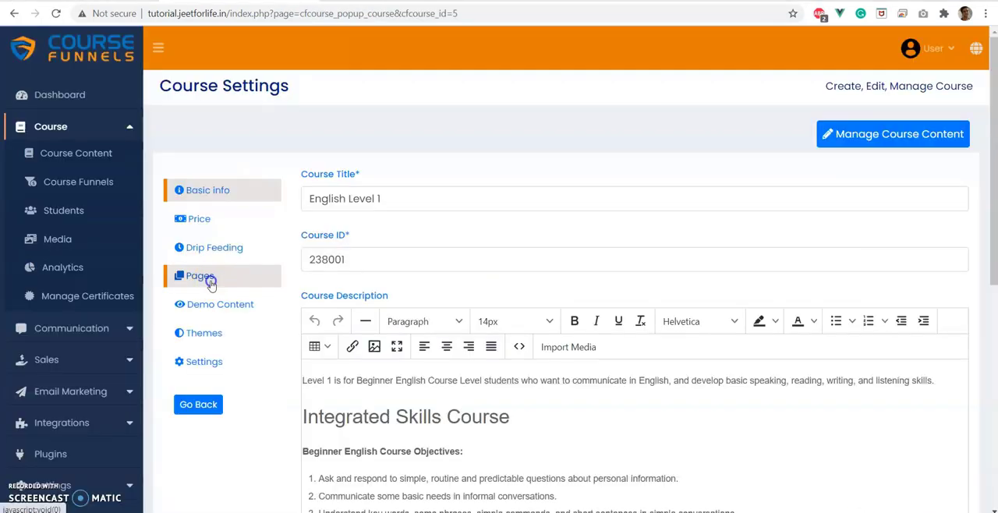
pyautogui.click(209, 279)
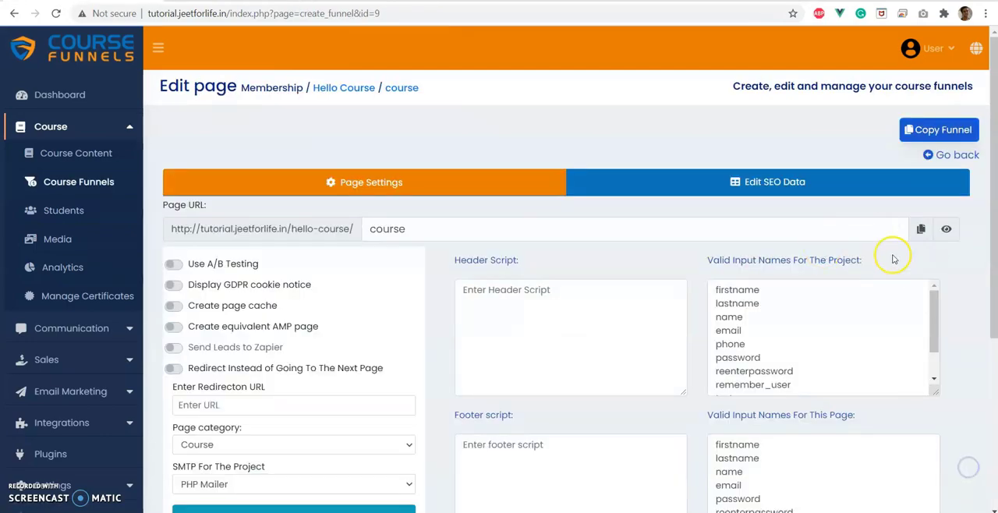
pyautogui.click(920, 230)
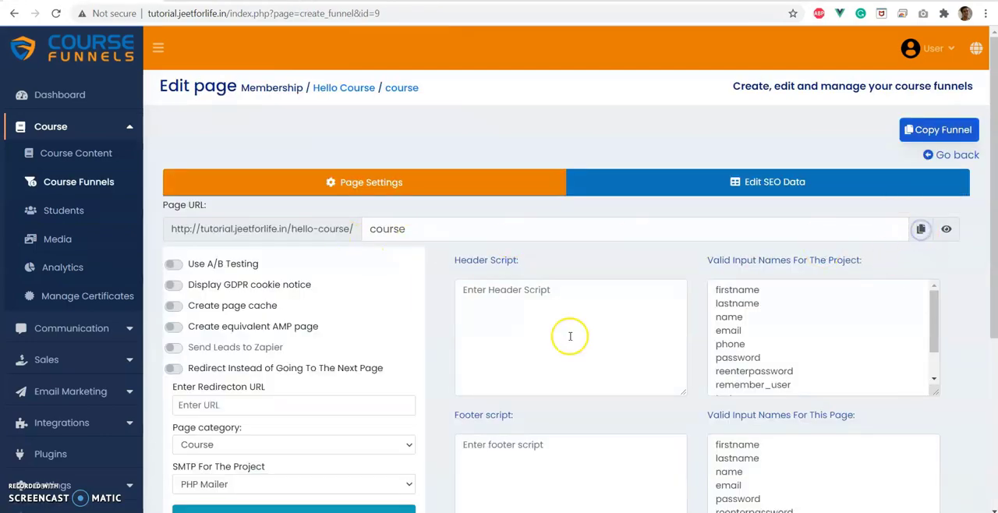
pyautogui.press('BackSpace')
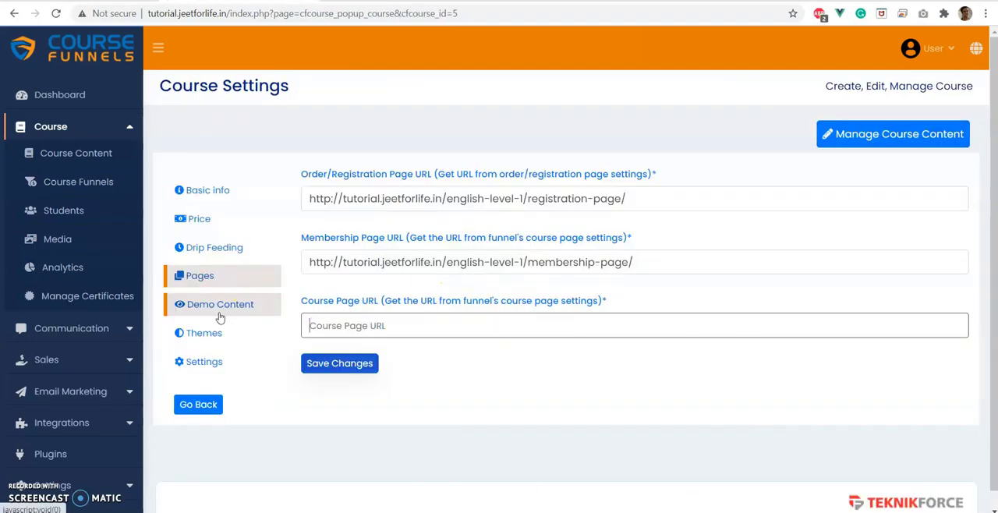
pyautogui.hotkey('ctrl', 'v')
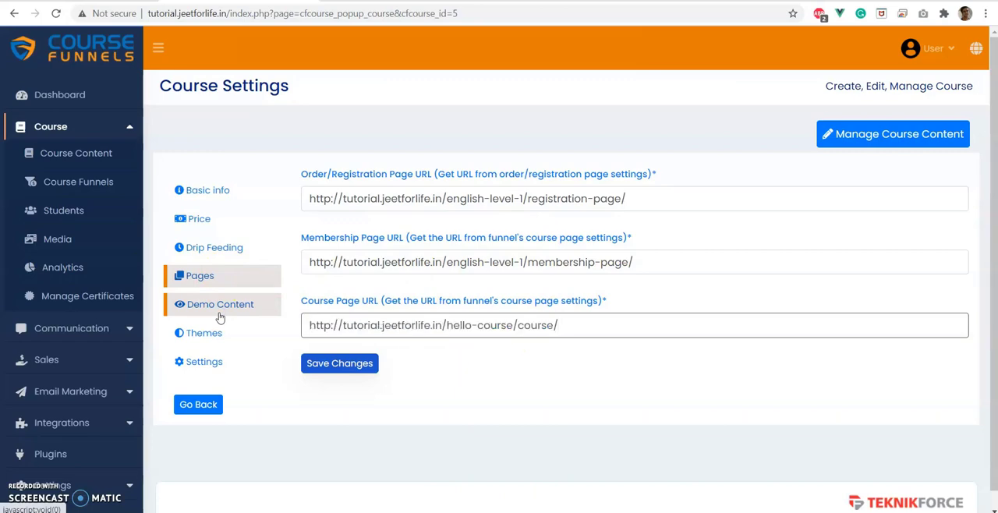
pyautogui.click(352, 365)
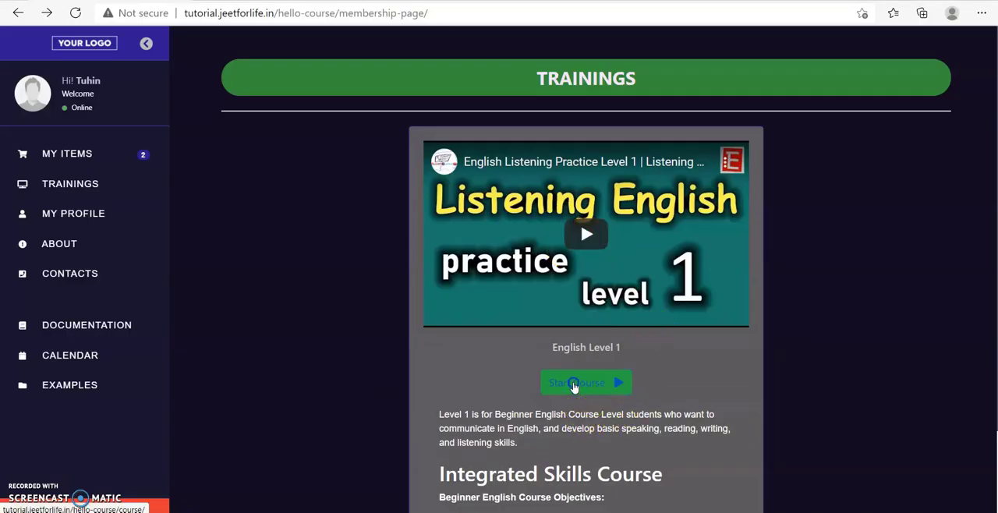
# Start the English Level 1 course from the live Membership page in Edge and look over the lecture page.
pyautogui.click(574, 386)
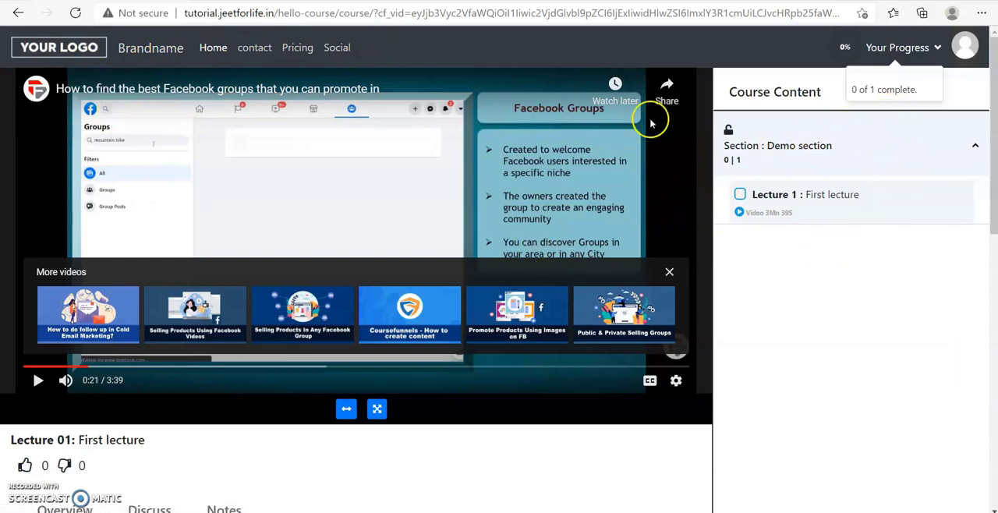
pyautogui.scroll(-4, 198, 484)
pyautogui.scroll(4, 167, 434)
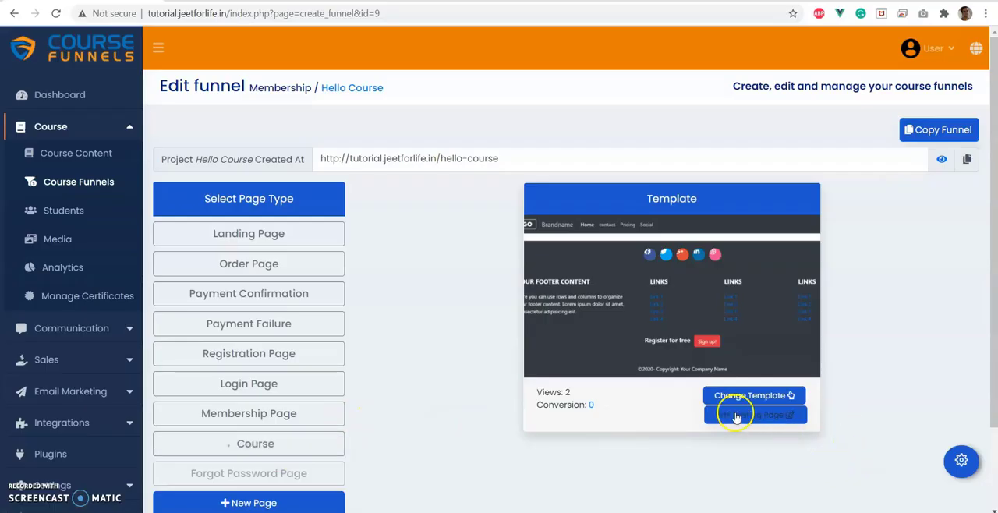
# Open the Course page in the page builder and inspect the URL property of the Home navigation link.
pyautogui.click(735, 416)
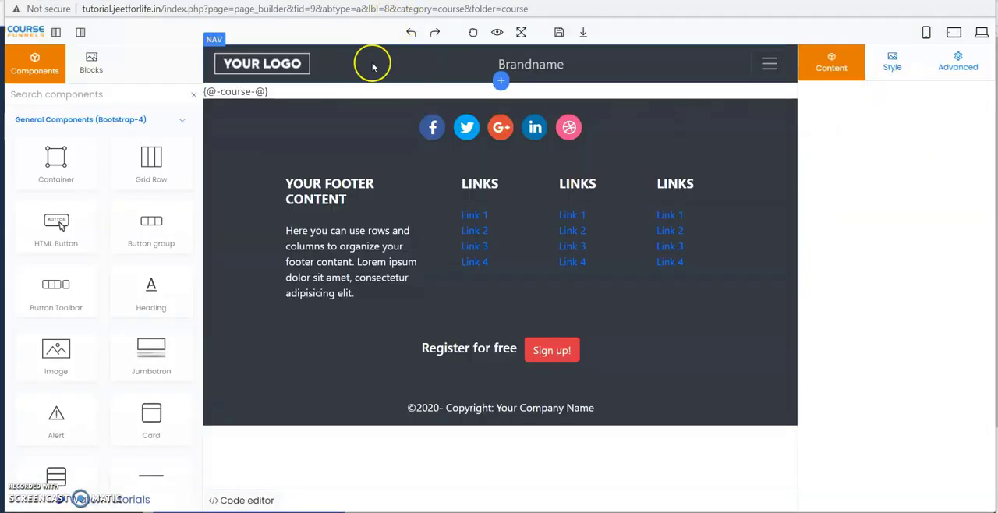
pyautogui.click(524, 60)
pyautogui.click(57, 34)
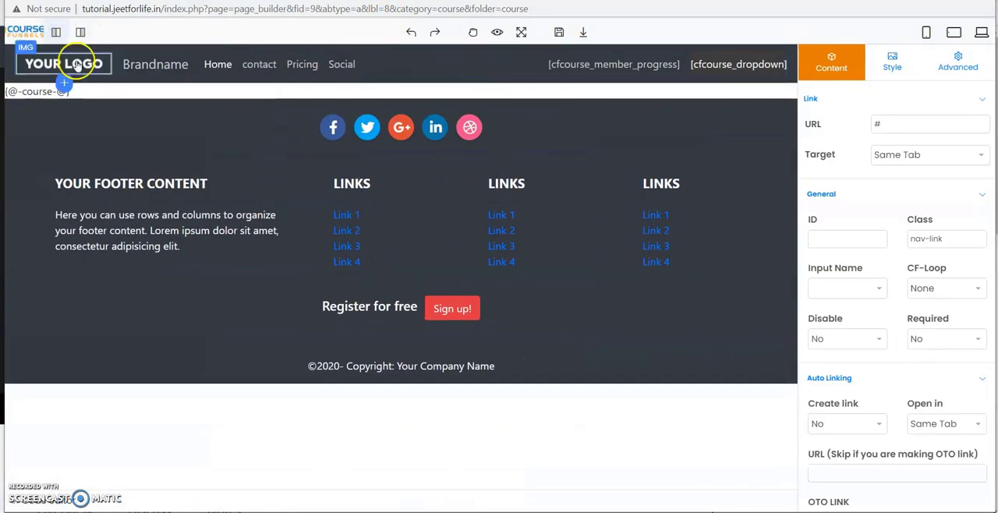
pyautogui.click(57, 32)
pyautogui.click(80, 32)
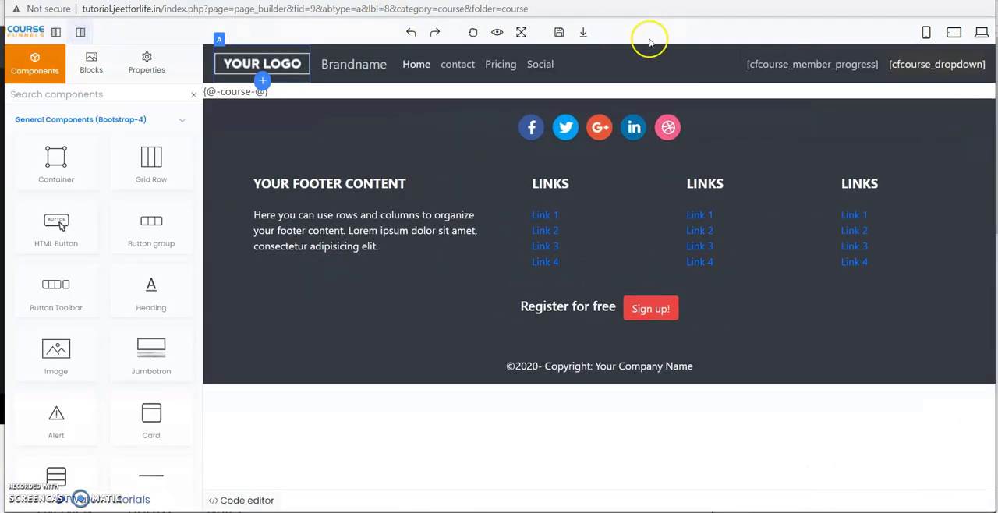
pyautogui.click(409, 65)
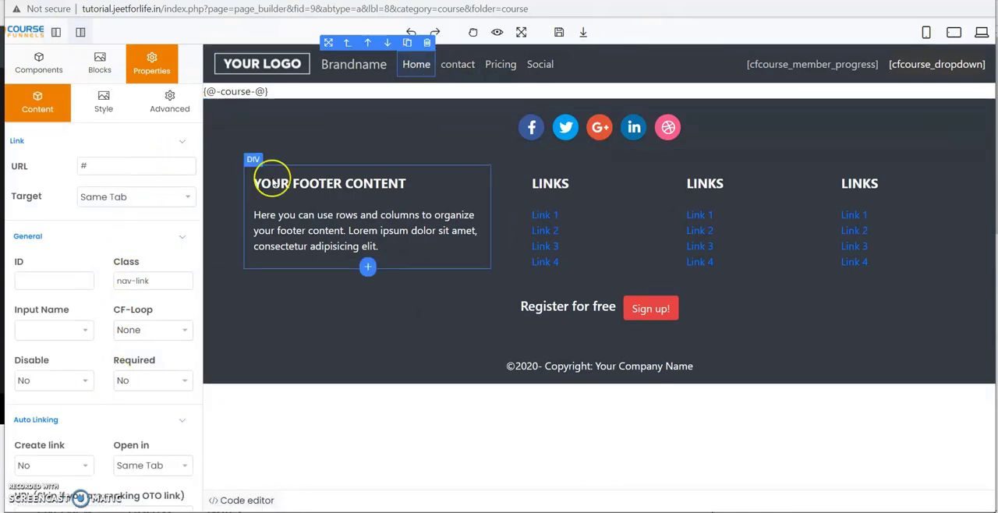
pyautogui.doubleClick(94, 166)
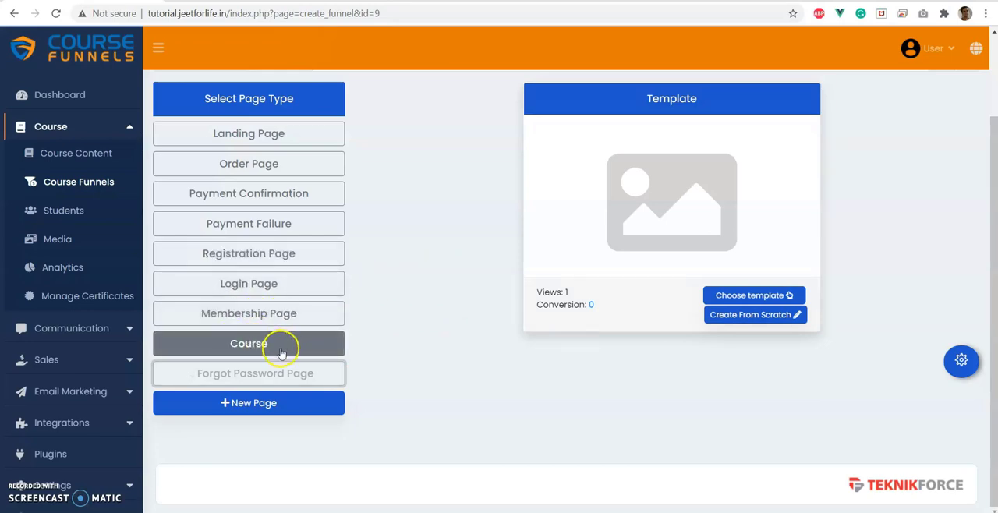
pyautogui.click(288, 380)
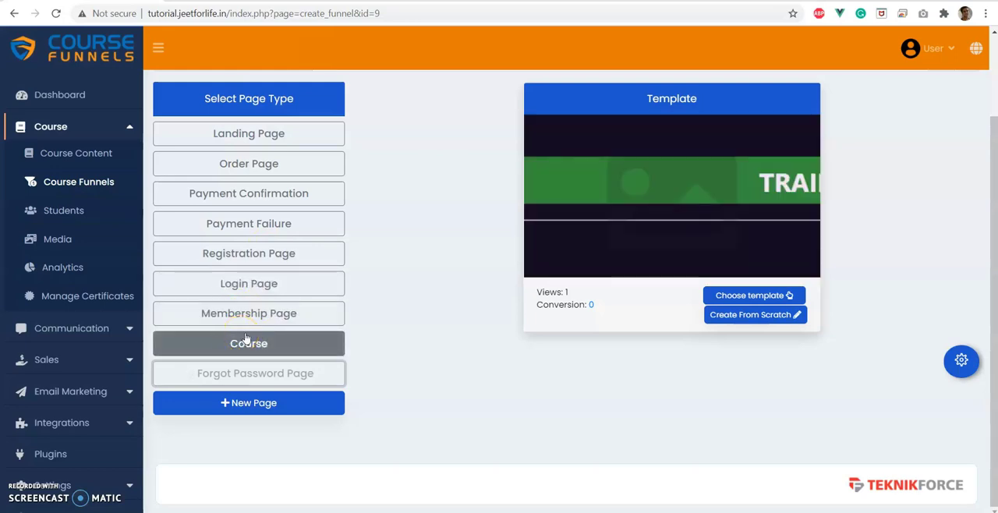
pyautogui.click(248, 321)
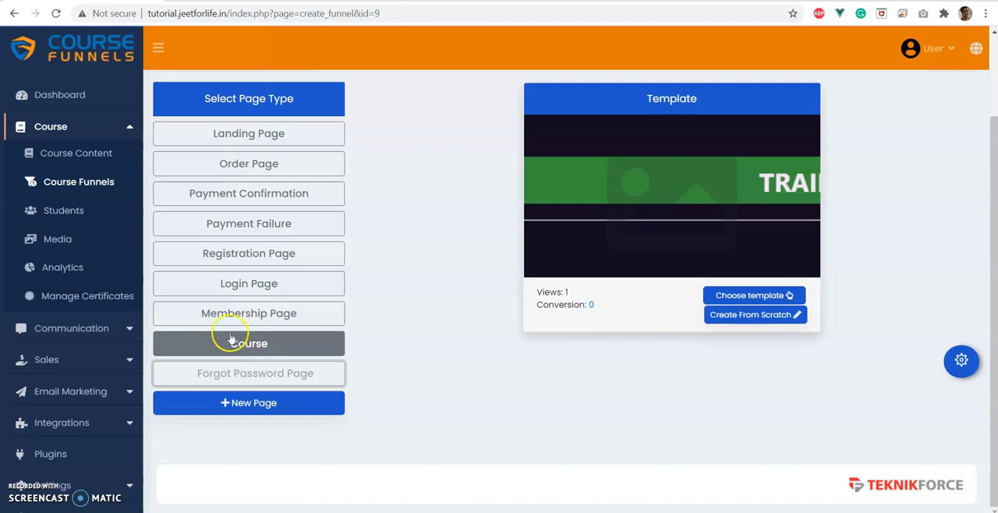
# Add a new funnel page labelled User detail and select it.
pyautogui.click(252, 402)
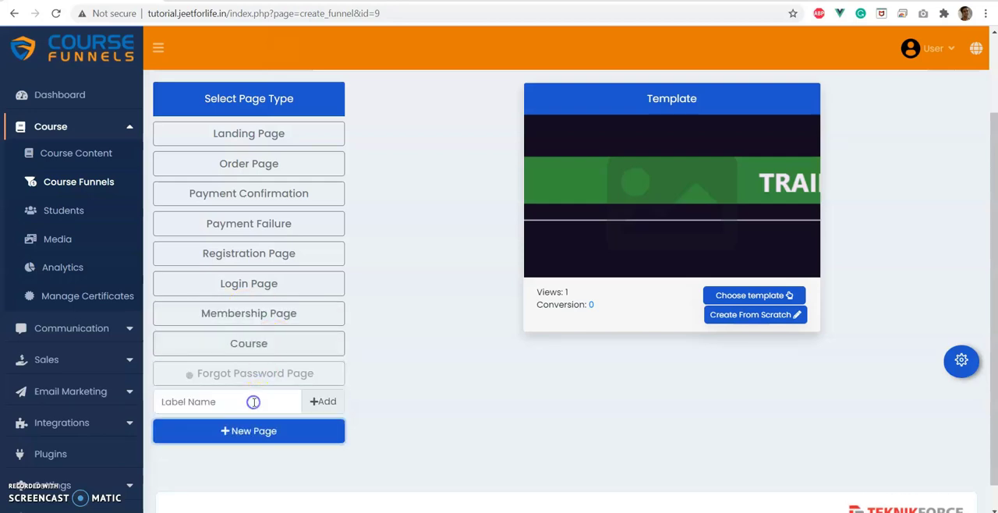
pyautogui.write('User detail')
pyautogui.click(334, 403)
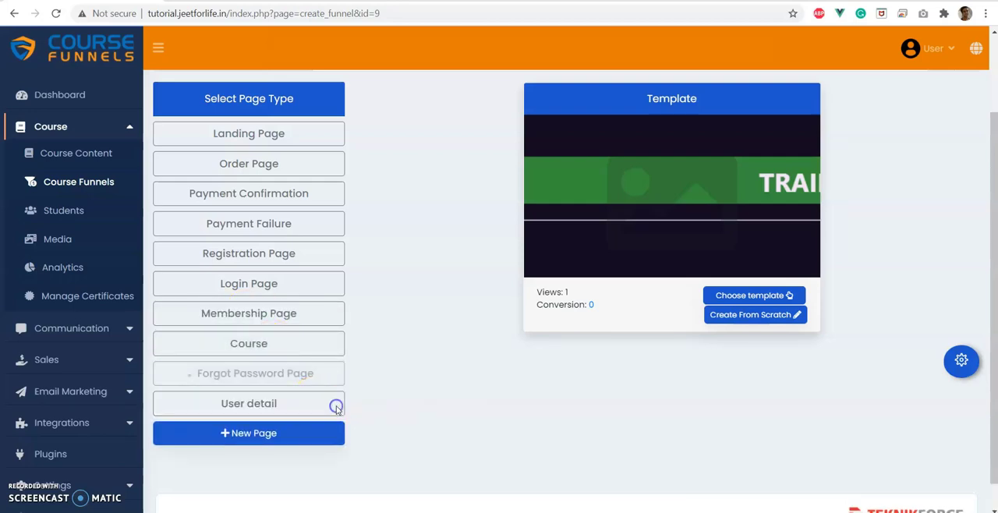
pyautogui.click(262, 411)
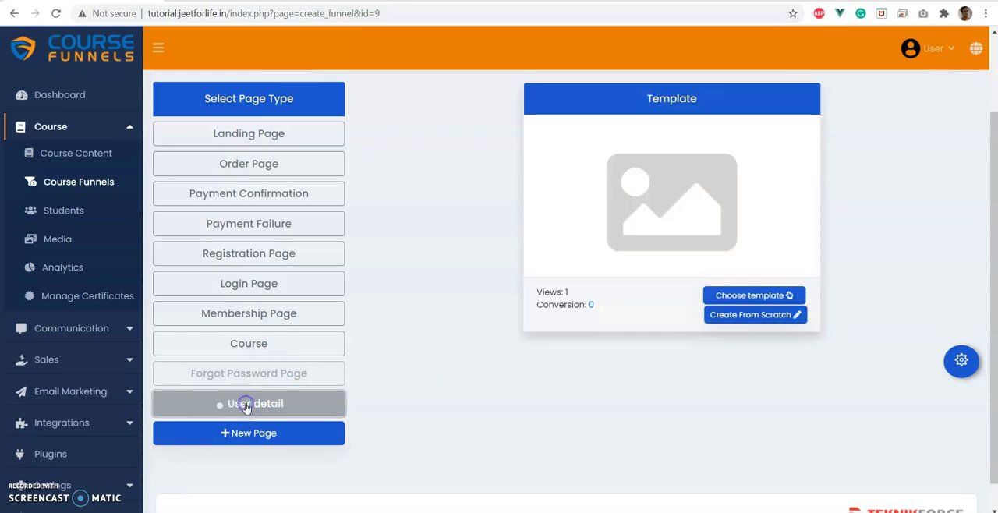
# Move the User detail page up two levels so it sits between the Membership and Course pages.
pyautogui.rightClick(277, 413)
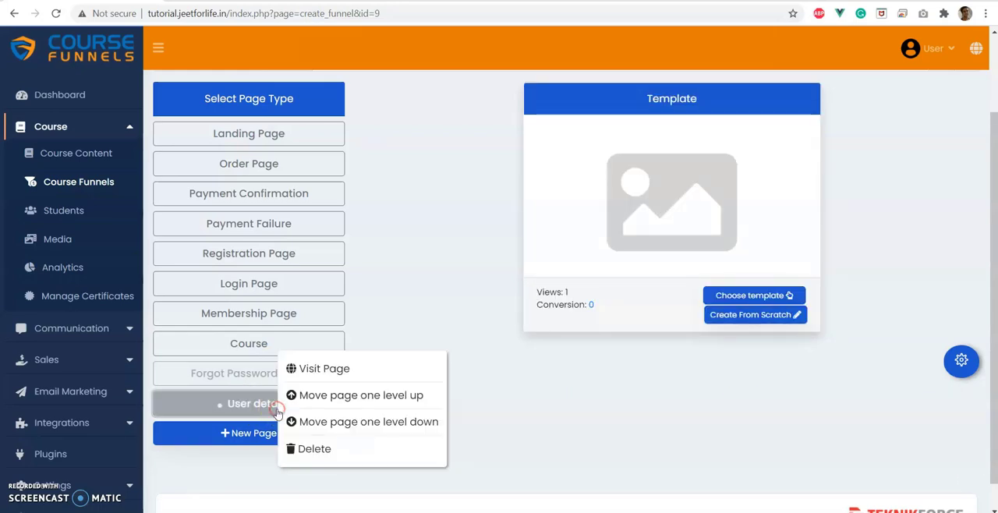
pyautogui.click(313, 394)
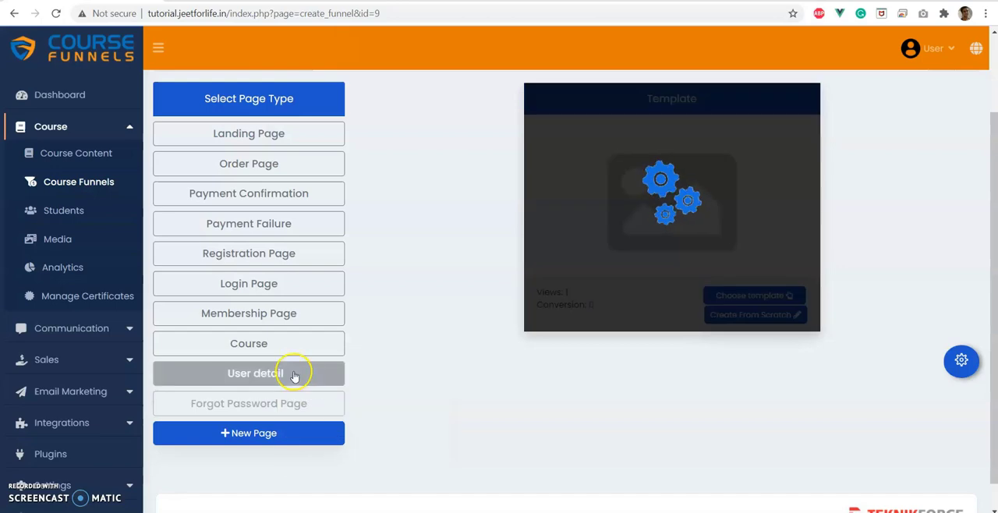
pyautogui.rightClick(294, 373)
pyautogui.click(322, 361)
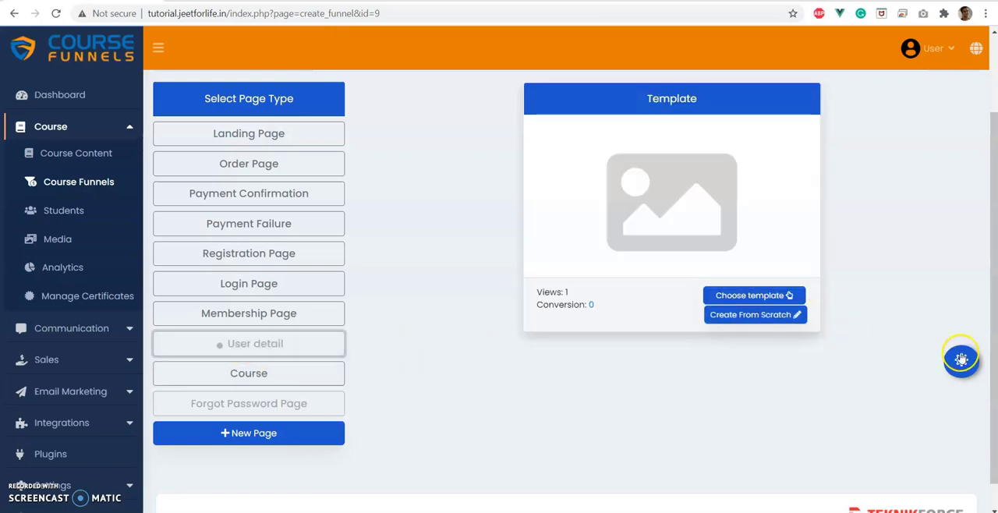
# Set the User detail page's category to Membership, save its settings and open its template selection.
pyautogui.click(961, 360)
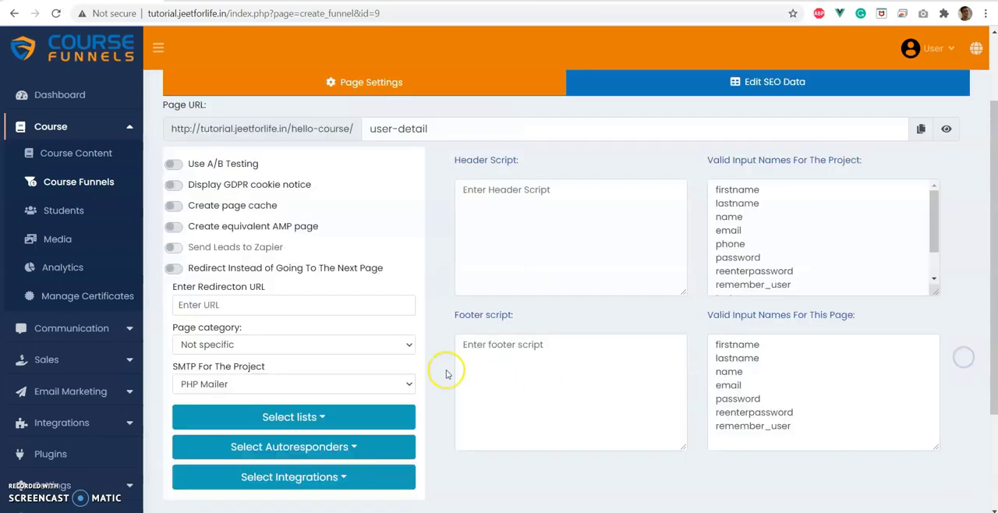
pyautogui.click(244, 347)
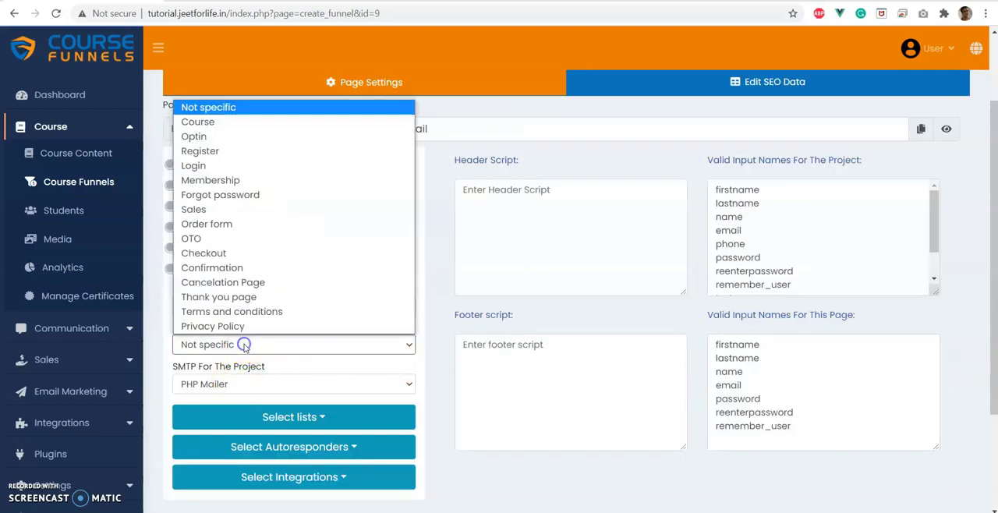
pyautogui.click(235, 182)
pyautogui.scroll(-2, 308, 430)
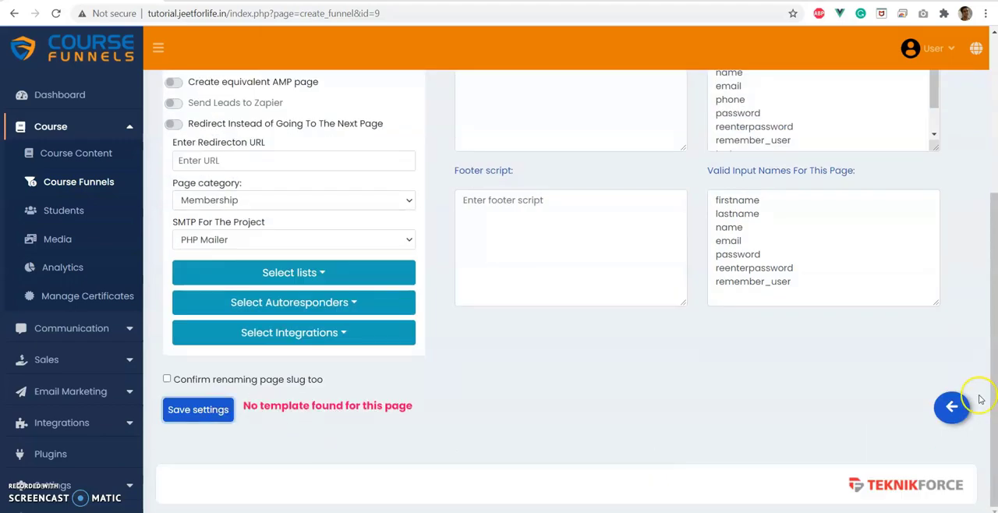
pyautogui.scroll(10, 679, 307)
pyautogui.scroll(2, 679, 306)
pyautogui.click(748, 335)
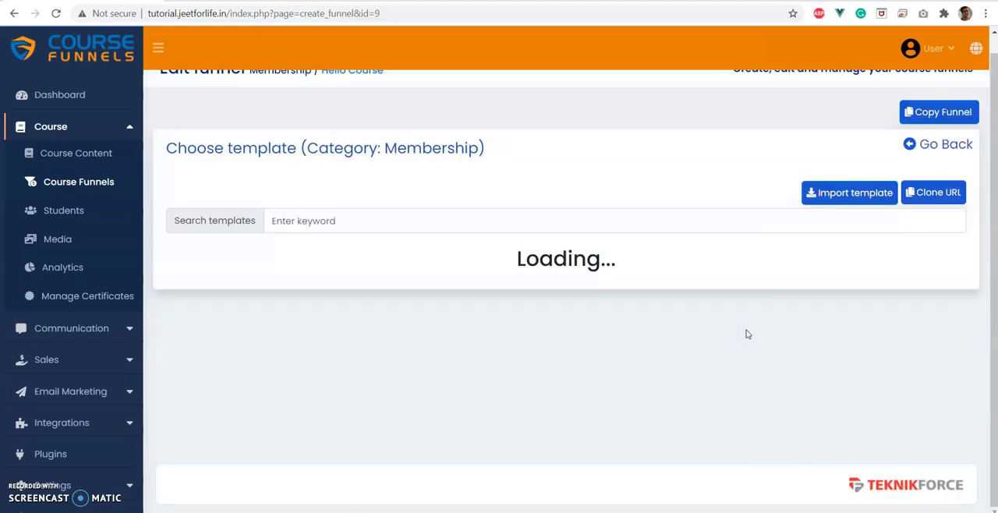
# Apply a Membership template to the User detail page and a Forgotpassword template to the Forgot Password page.
pyautogui.scroll(-3, 504, 273)
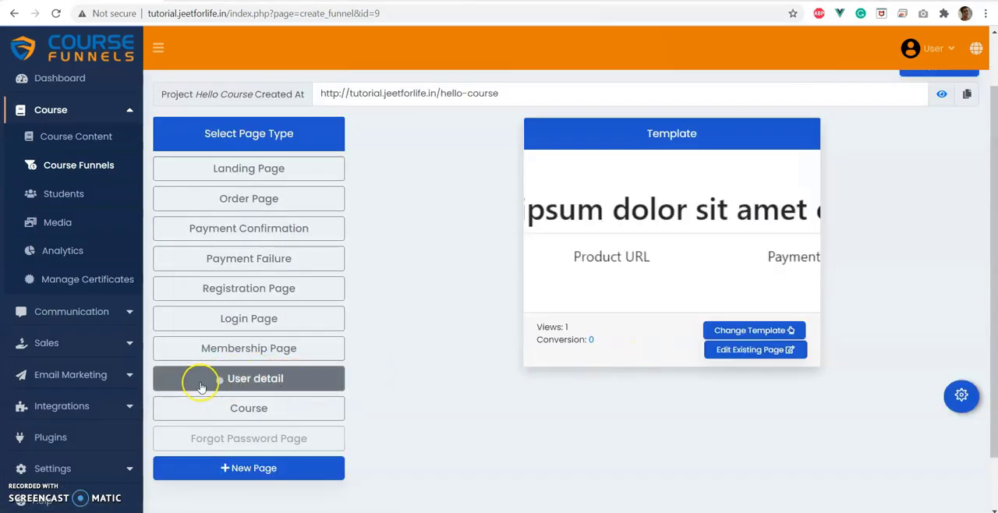
pyautogui.scroll(-1, 189, 101)
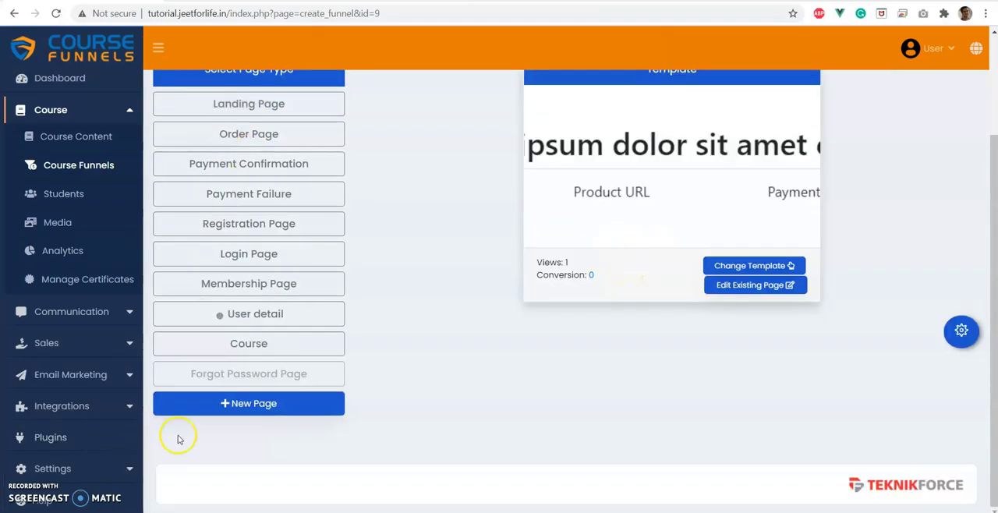
pyautogui.click(209, 384)
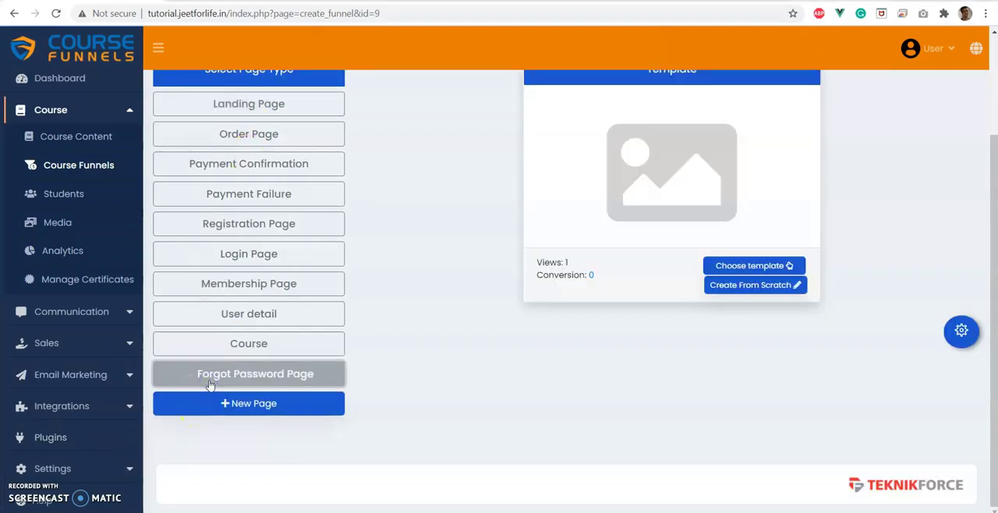
pyautogui.click(745, 265)
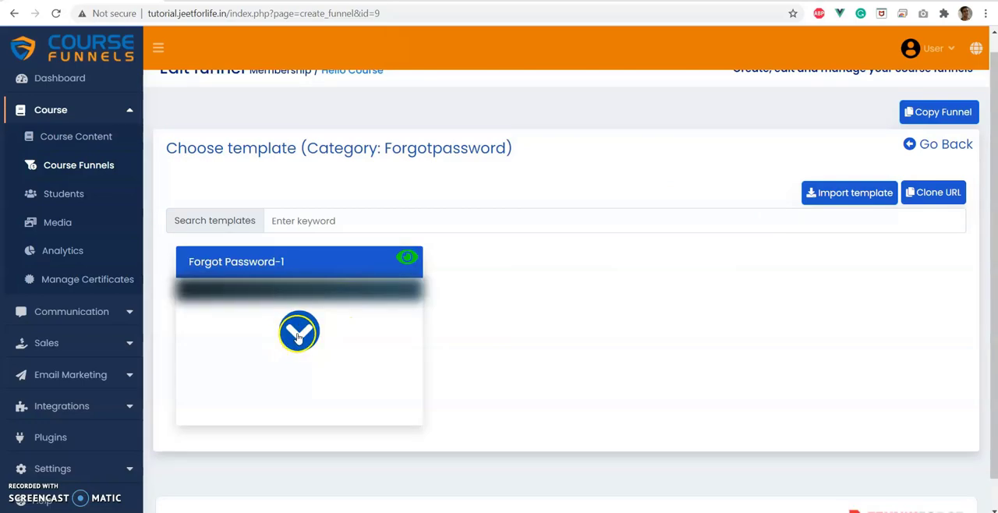
pyautogui.click(297, 337)
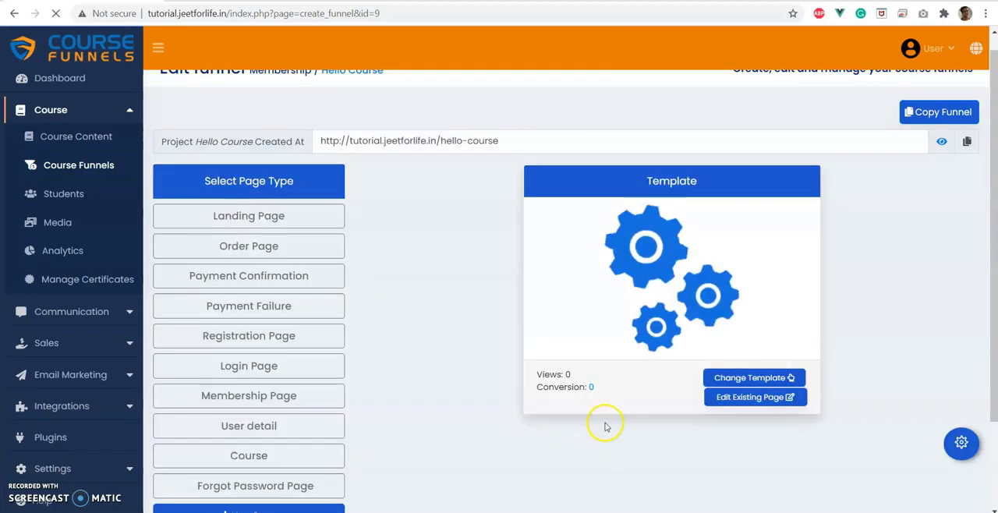
# Open the Forgot Password page in the page builder and examine its insert_email, confirmation_message and update_password form sections.
pyautogui.scroll(-1, 701, 327)
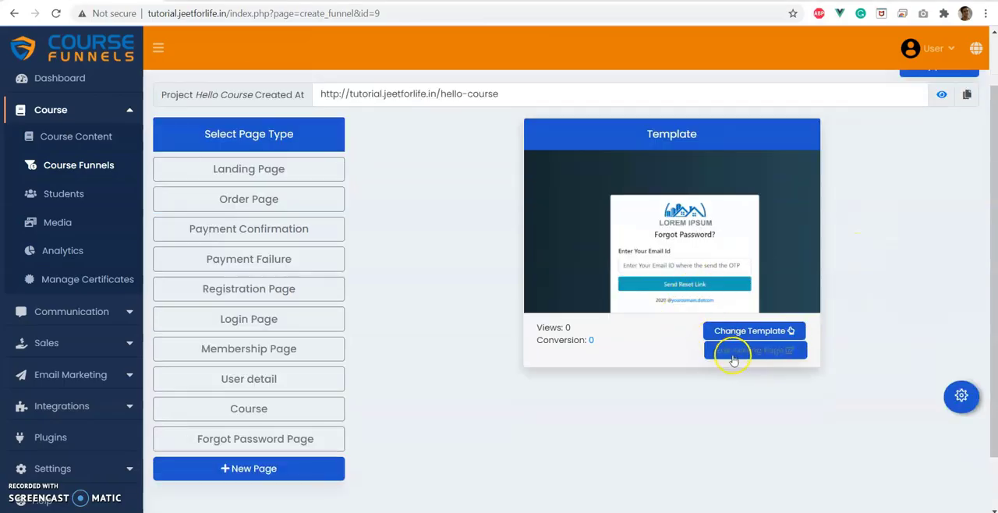
pyautogui.click(737, 352)
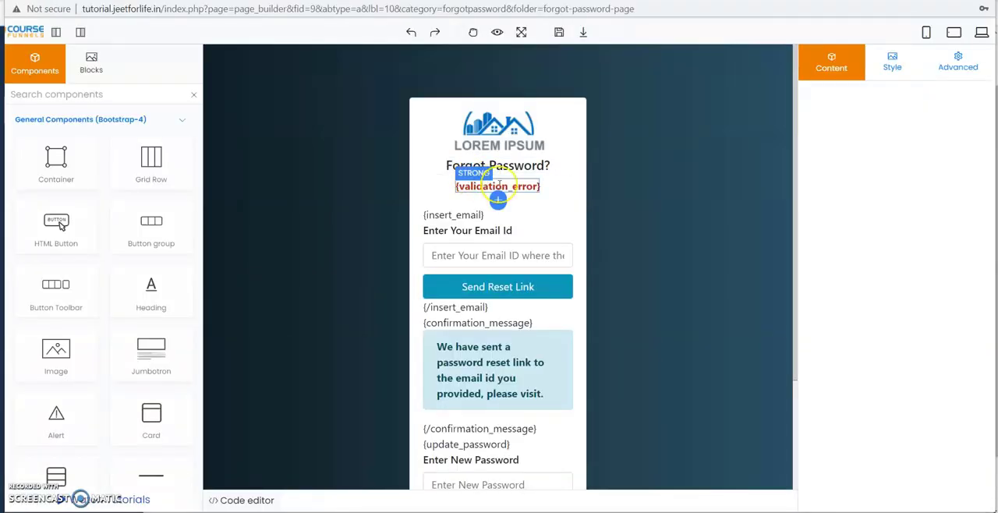
pyautogui.scroll(-1, 621, 191)
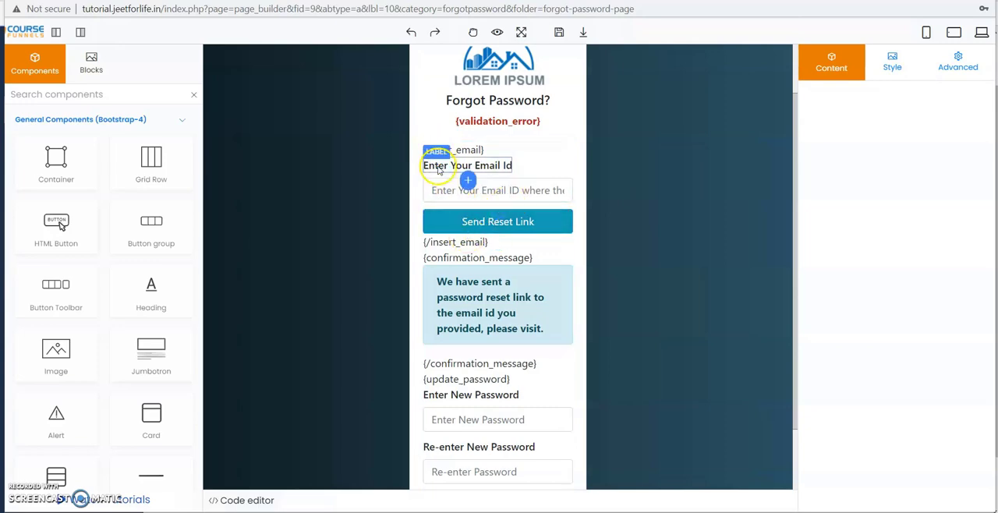
pyautogui.click(485, 167)
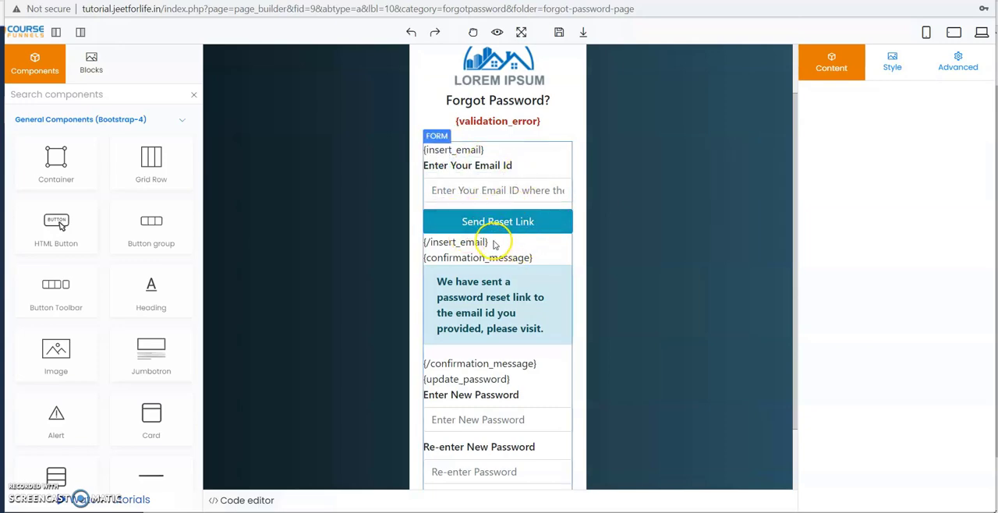
pyautogui.moveTo(488, 242); pyautogui.dragTo(453, 221)
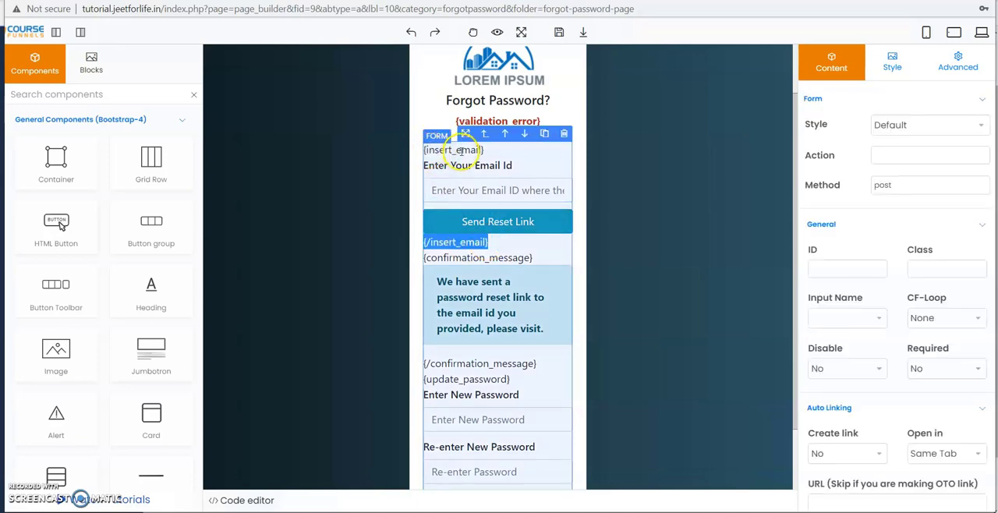
pyautogui.click(429, 243)
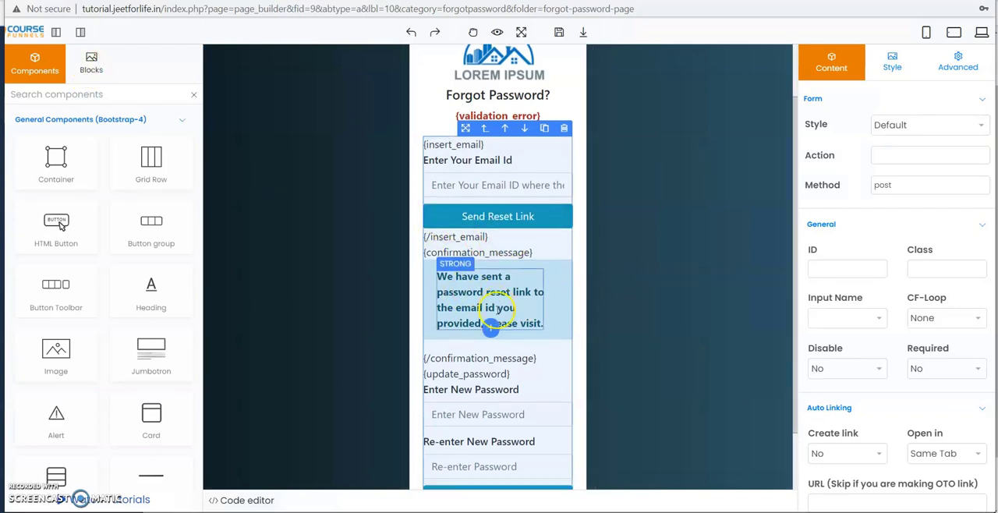
pyautogui.scroll(-2, 466, 277)
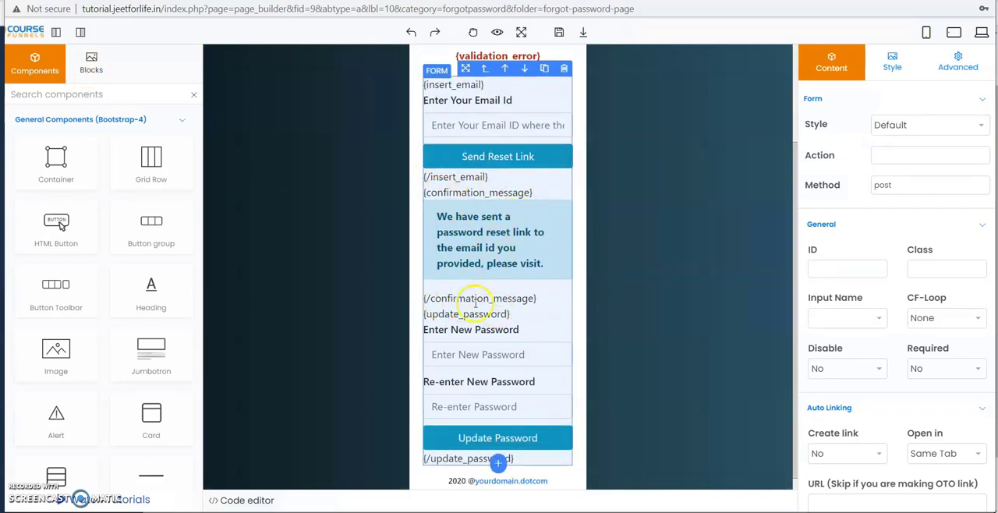
pyautogui.click(461, 228)
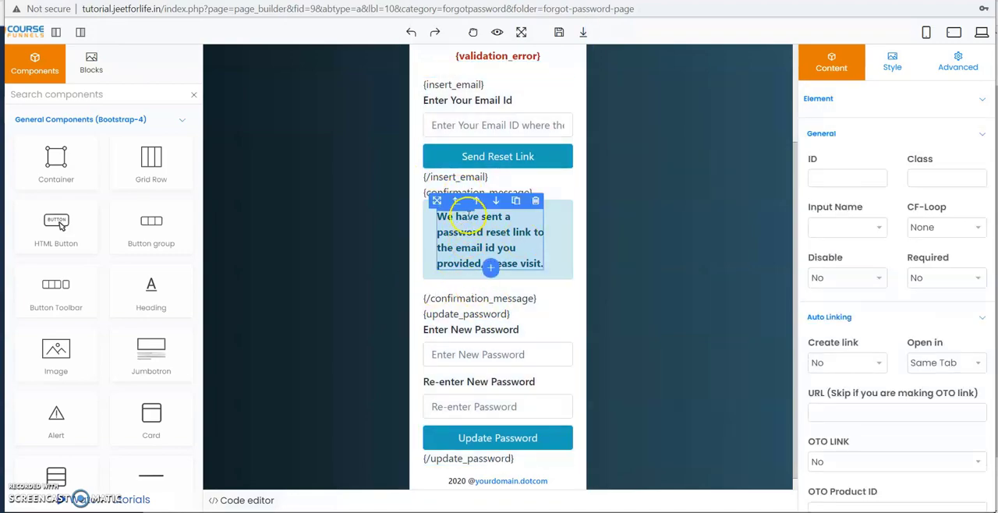
pyautogui.click(430, 299)
pyautogui.moveTo(426, 300)
pyautogui.mouseDown()
pyautogui.moveTo(494, 300)
pyautogui.moveTo(460, 343)
pyautogui.moveTo(482, 323)
pyautogui.moveTo(552, 371)
pyautogui.moveTo(433, 446)
pyautogui.mouseUp()
pyautogui.moveTo(536, 449)
pyautogui.mouseDown()
pyautogui.moveTo(445, 439)
pyautogui.moveTo(605, 106)
pyautogui.moveTo(449, 198)
pyautogui.moveTo(498, 485)
pyautogui.mouseUp()
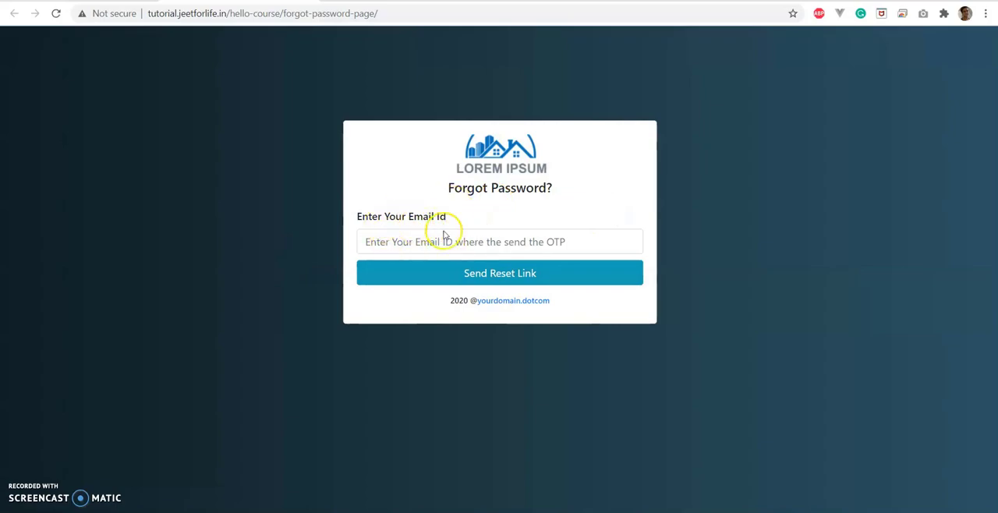
# Compare the builder's insert_email section with the live Forgot Password page and try its email field and reset link.
pyautogui.moveTo(368, 511)
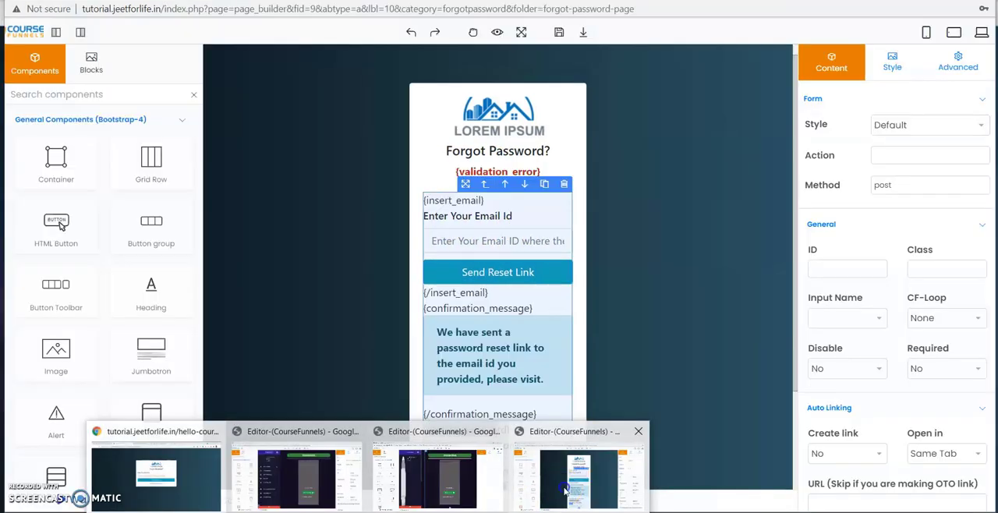
pyautogui.click(571, 473)
pyautogui.click(427, 201)
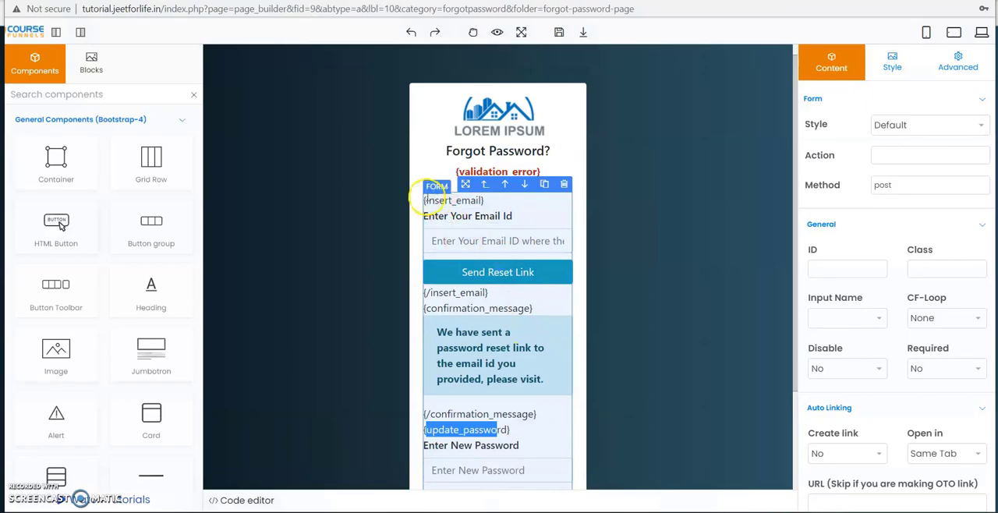
pyautogui.hotkey('alt', 'Tab')
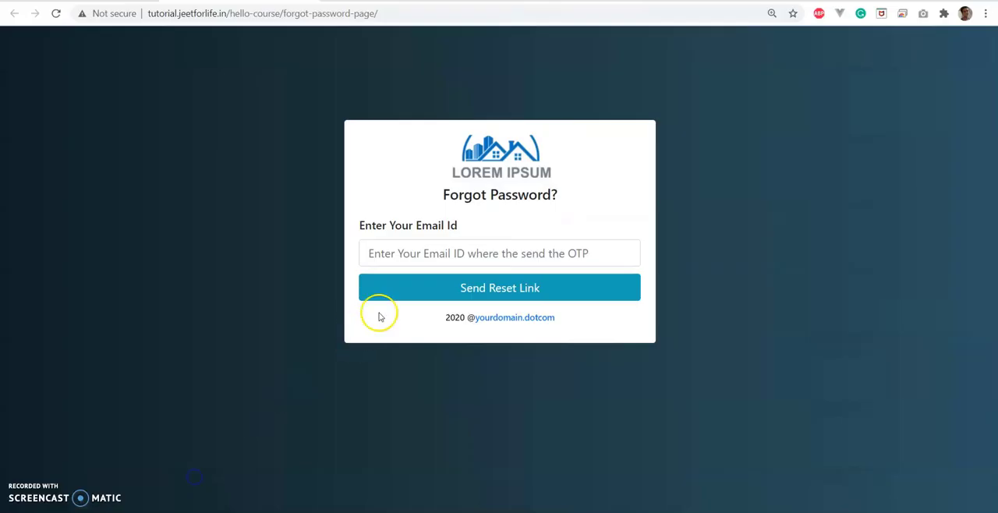
pyautogui.click(379, 252)
pyautogui.click(399, 284)
pyautogui.click(404, 287)
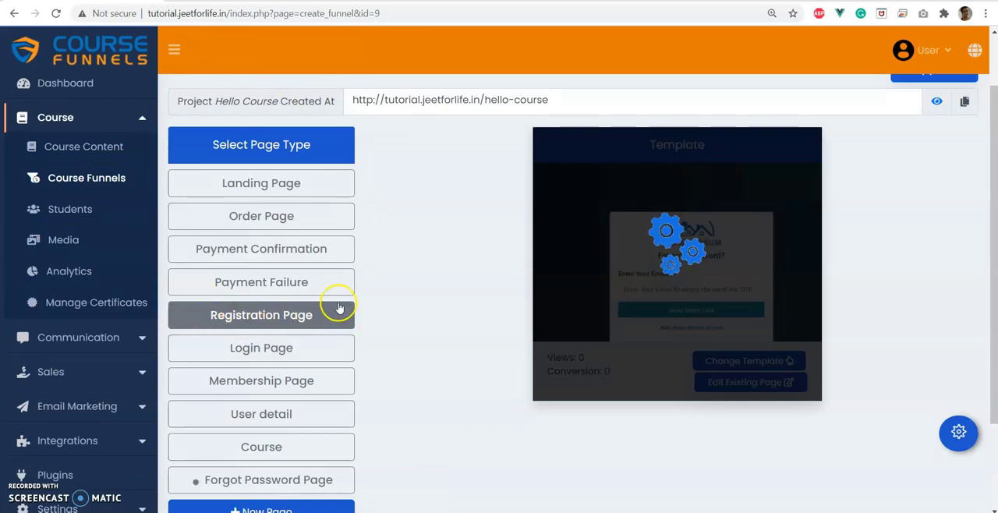
# Open the funnel's live URL, and open the Landing page in the page builder with the Free plan's sign-up button selected.
pyautogui.click(257, 218)
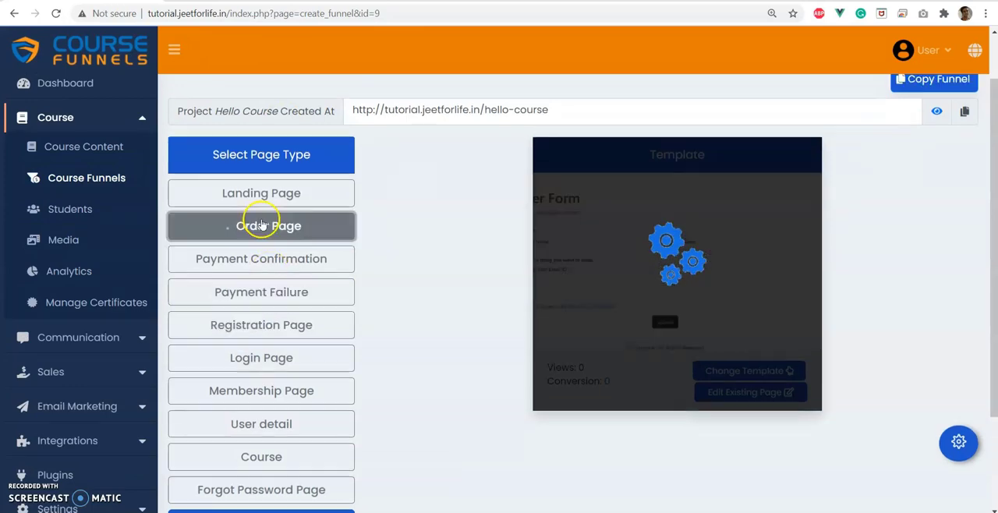
pyautogui.click(938, 112)
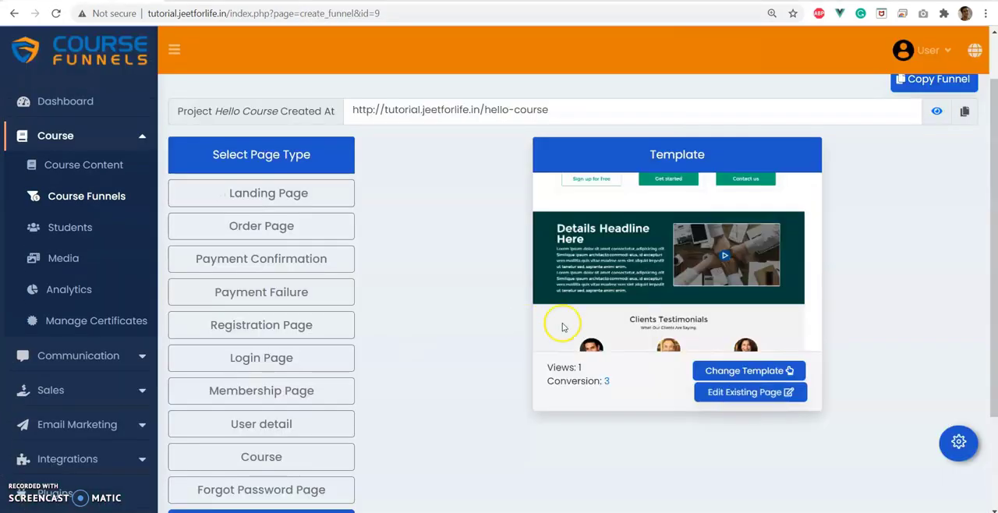
pyautogui.click(740, 393)
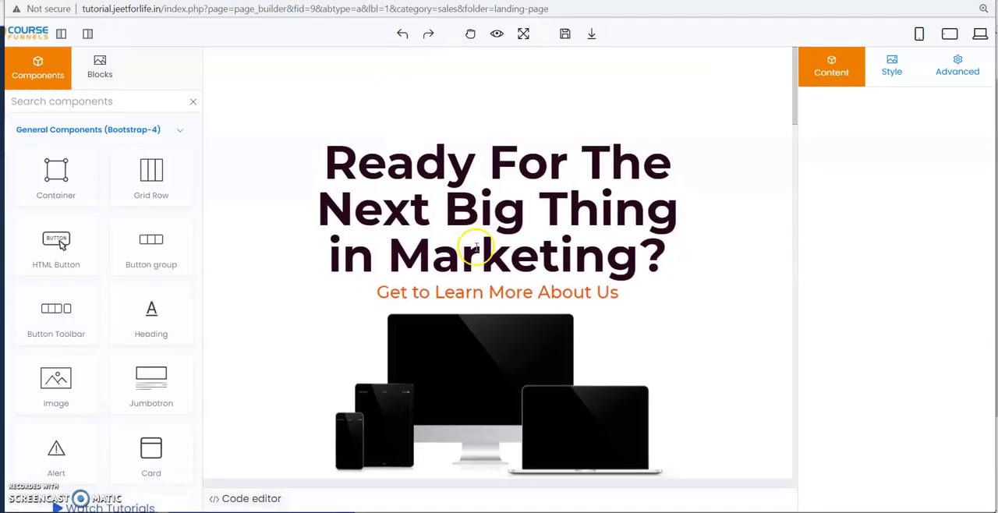
pyautogui.scroll(-8, 478, 250)
pyautogui.scroll(-1, 351, 343)
pyautogui.click(310, 374)
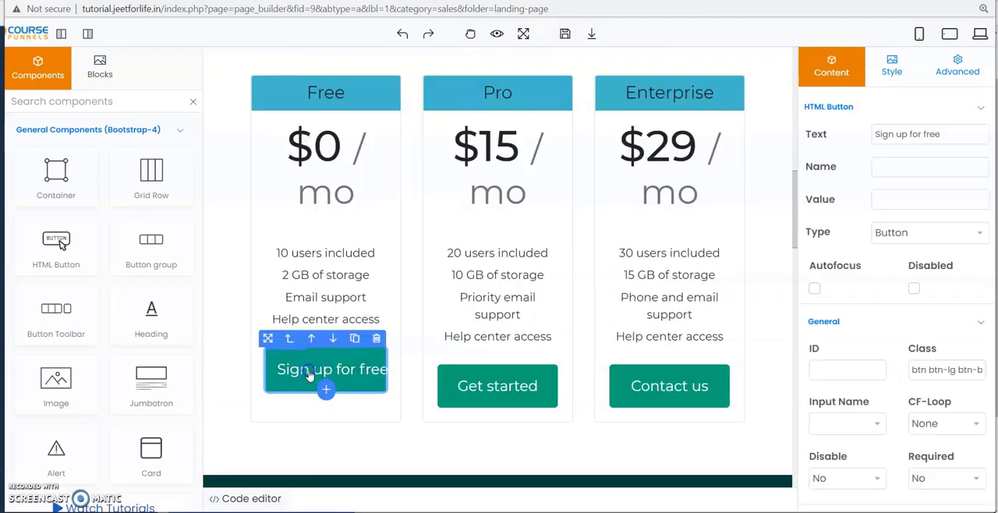
# Link the Free plan's Sign up for free button to the Registration page's URL, copied from that page's settings.
pyautogui.doubleClick(357, 370)
pyautogui.moveTo(370, 510)
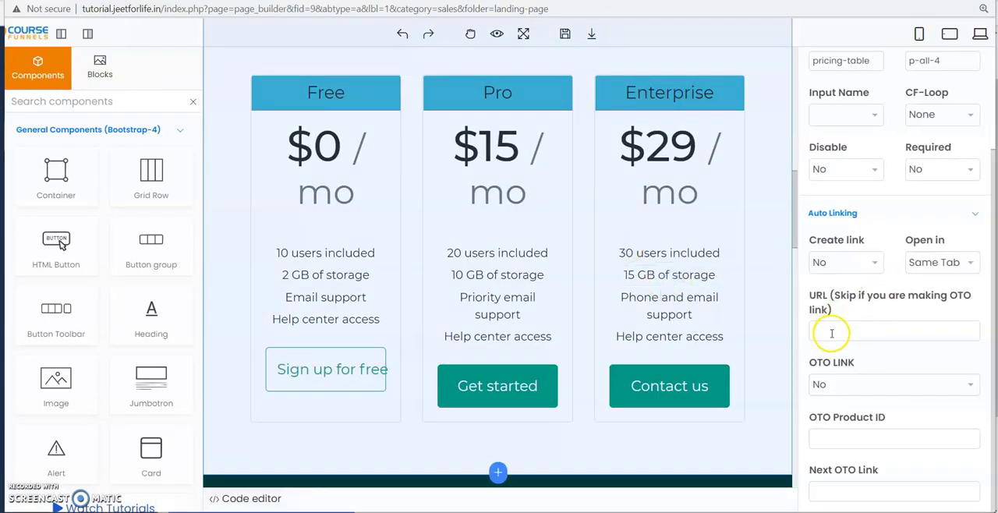
pyautogui.click(831, 333)
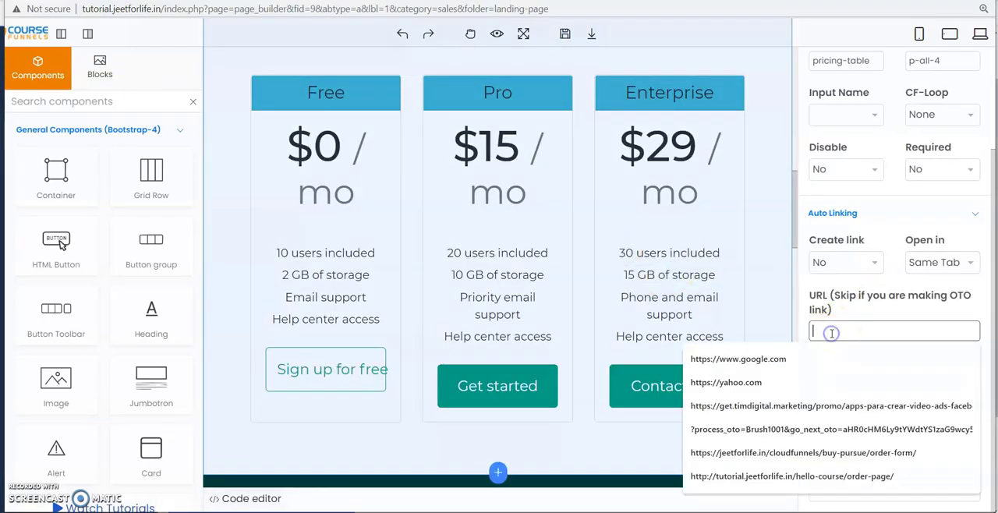
pyautogui.click(324, 383)
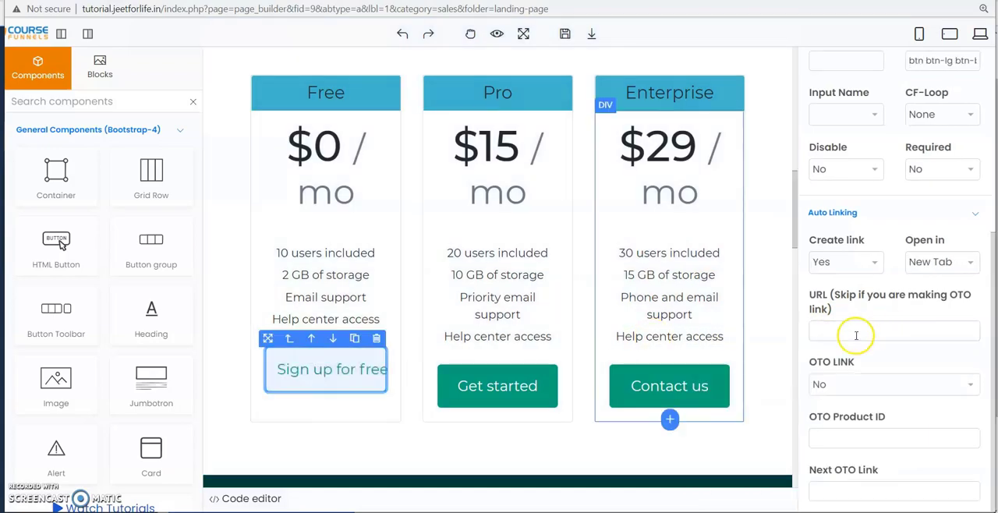
pyautogui.click(856, 331)
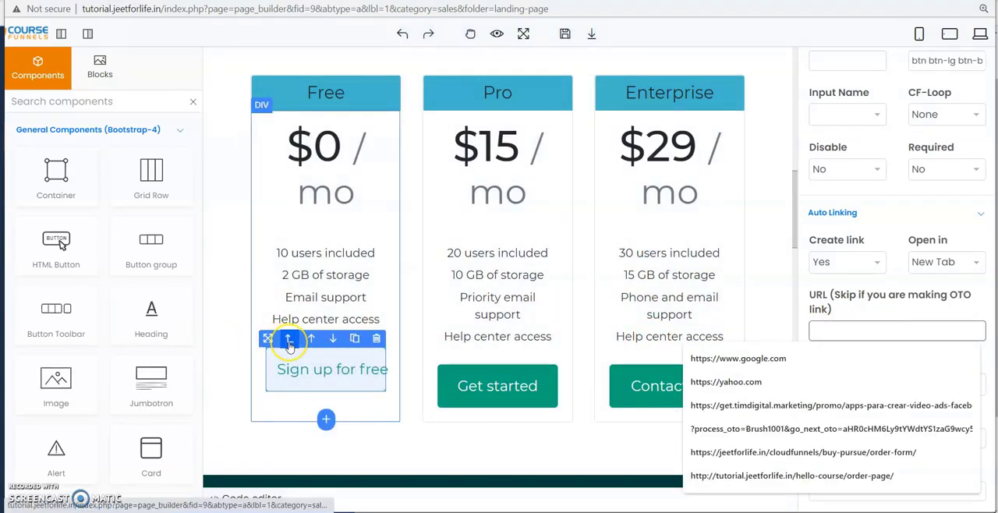
pyautogui.moveTo(369, 508)
pyautogui.click(315, 480)
pyautogui.click(232, 335)
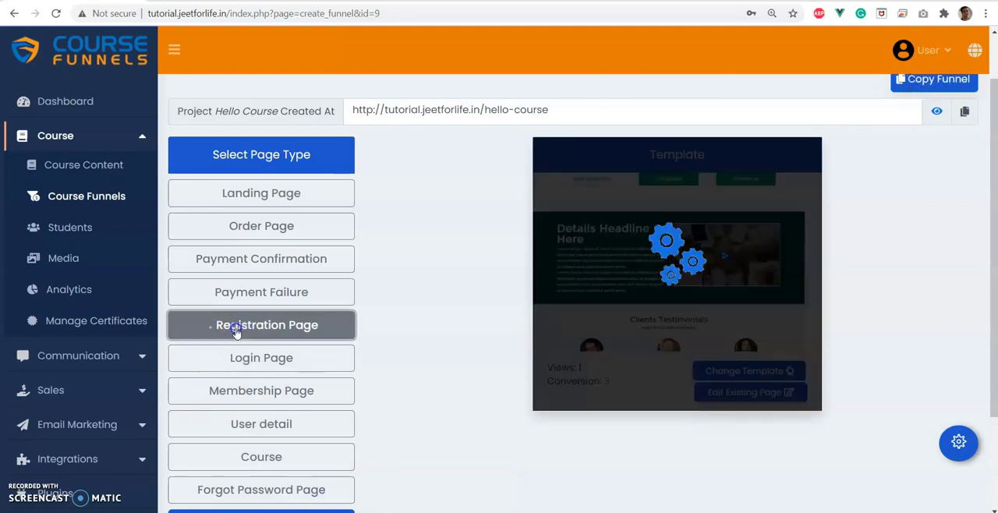
pyautogui.click(958, 443)
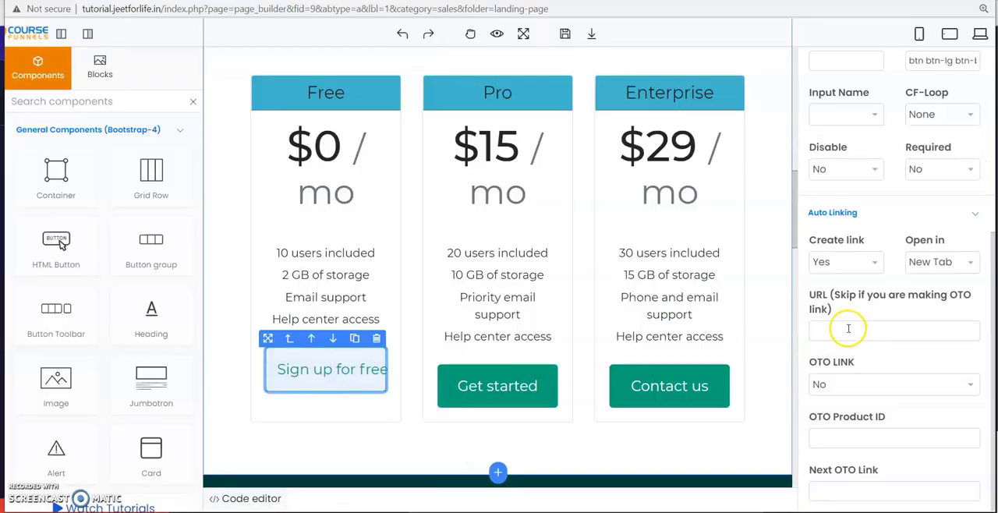
pyautogui.click(844, 328)
pyautogui.hotkey('ctrl', 'v')
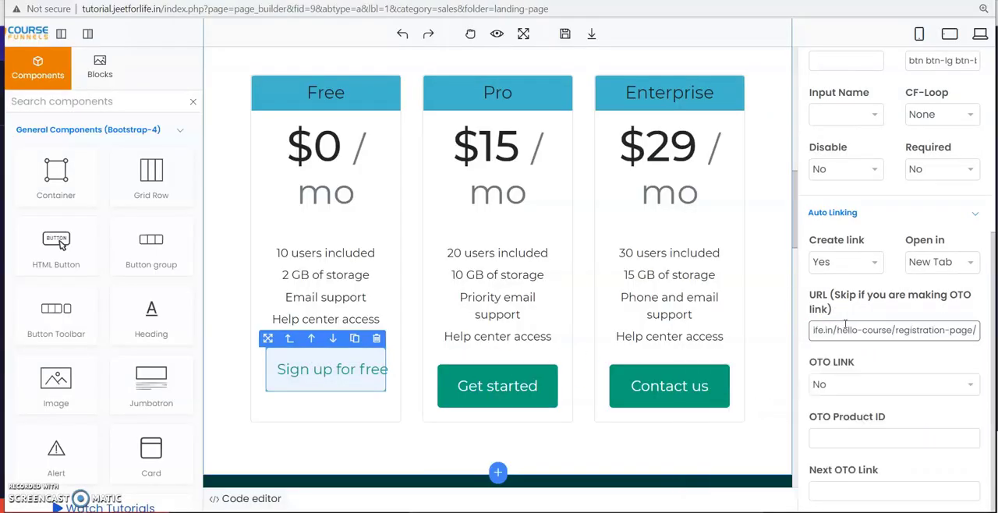
# Set the Pro plan's Get started button link to open in a new tab.
pyautogui.click(522, 146)
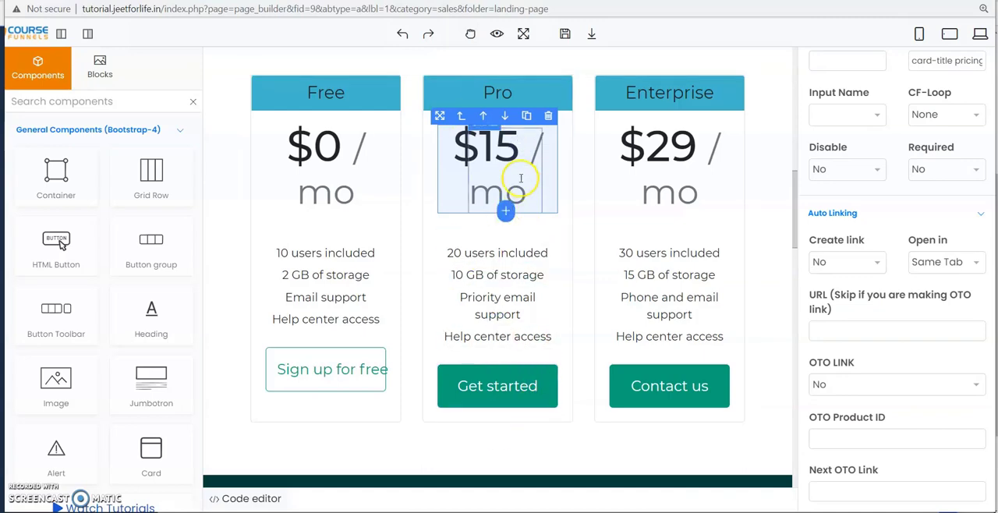
pyautogui.click(501, 384)
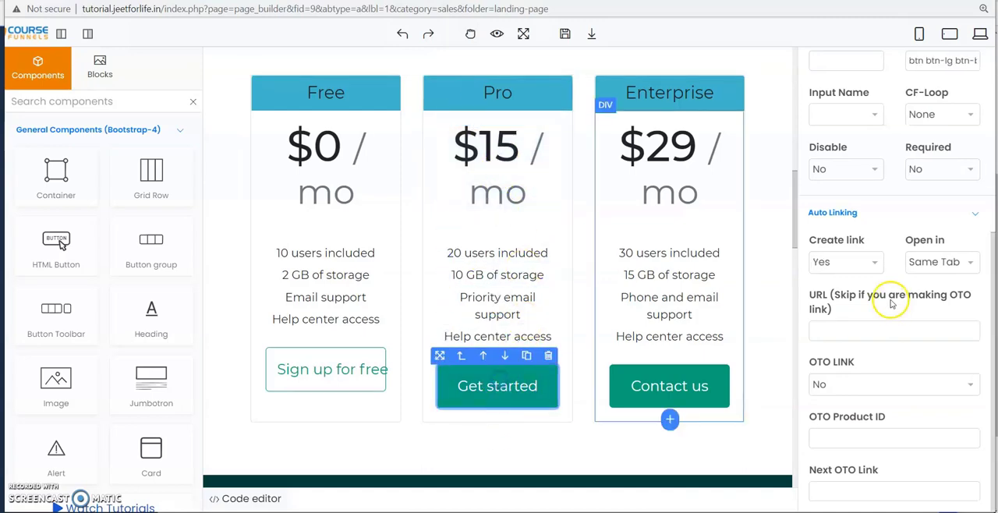
pyautogui.click(853, 262)
pyautogui.click(855, 265)
pyautogui.click(918, 262)
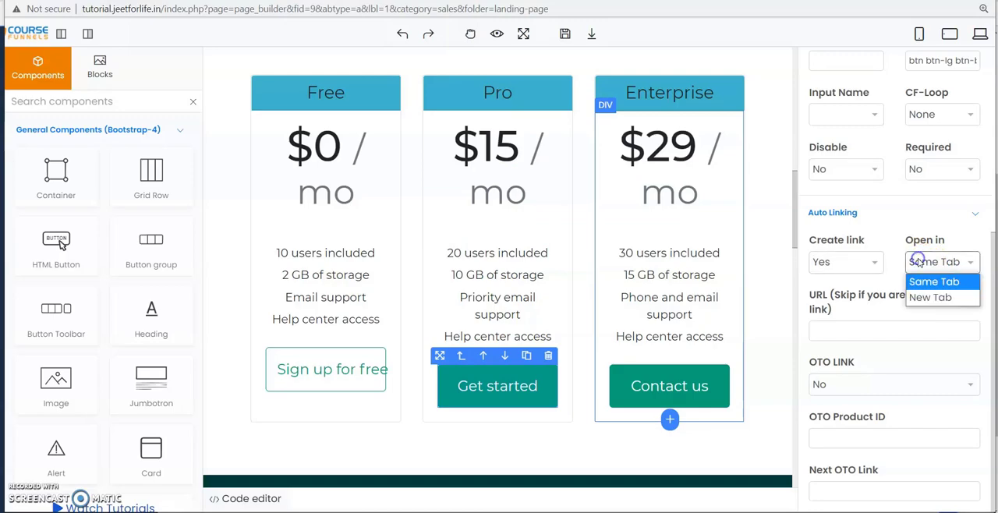
pyautogui.click(919, 297)
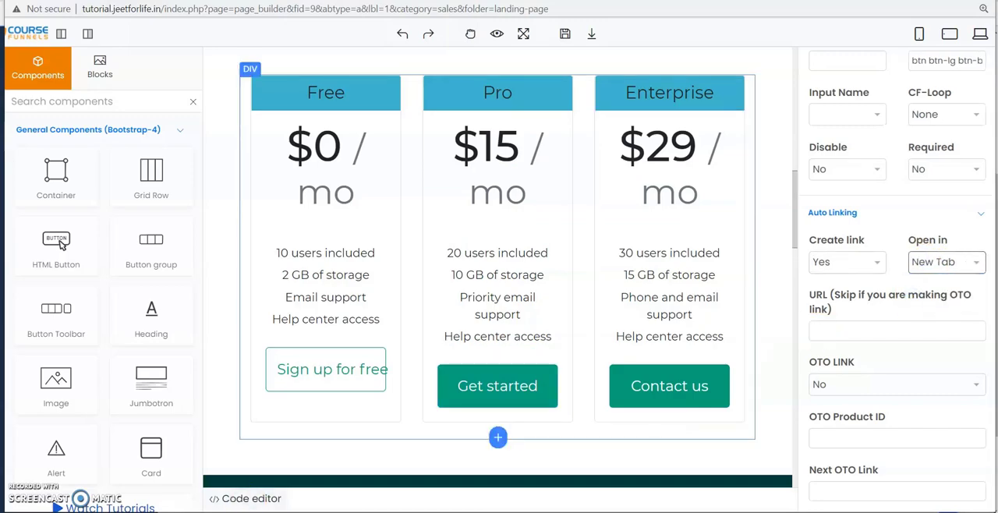
# Link the Pro plan's Get started button to the Order page's URL, copied from that page's settings, and save the landing page.
pyautogui.moveTo(257, 508)
pyautogui.click(294, 468)
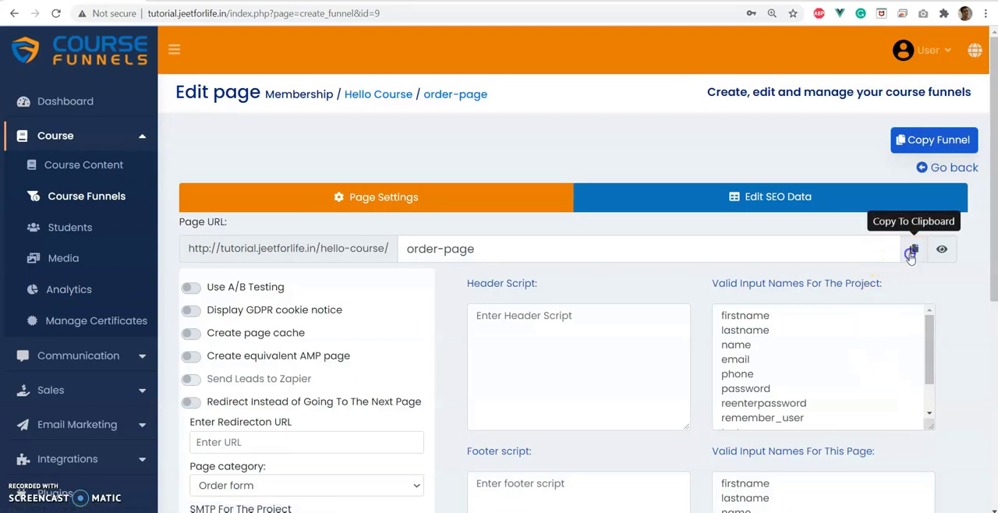
pyautogui.click(911, 254)
pyautogui.click(504, 390)
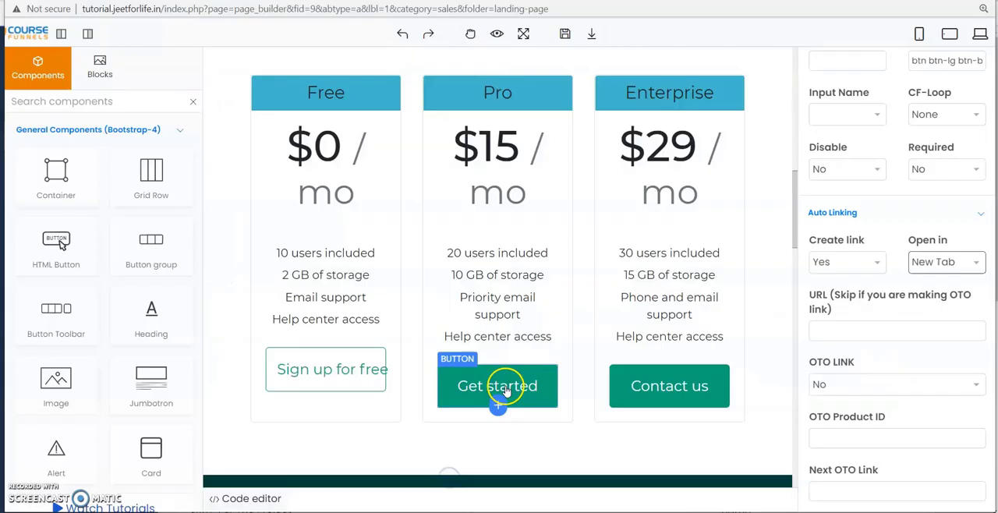
pyautogui.click(842, 329)
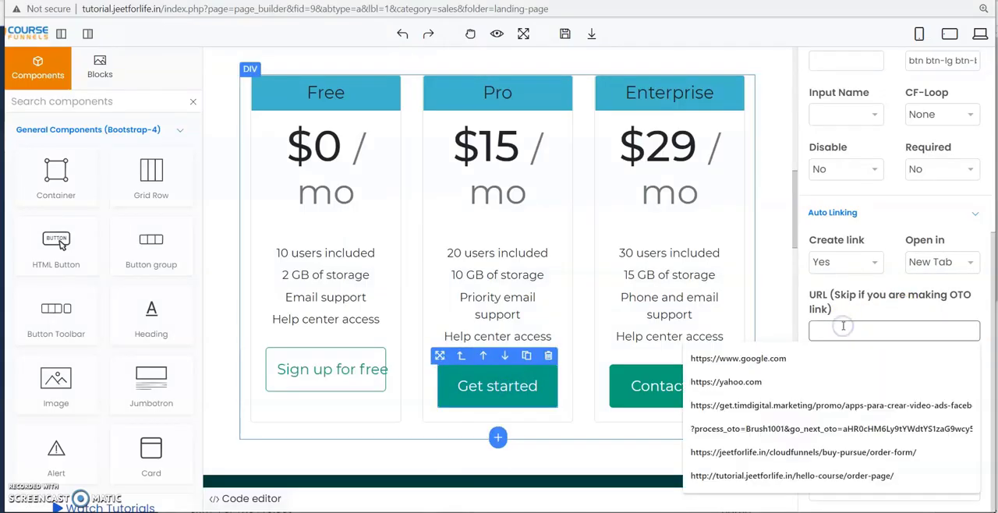
pyautogui.hotkey('ctrl', 'v')
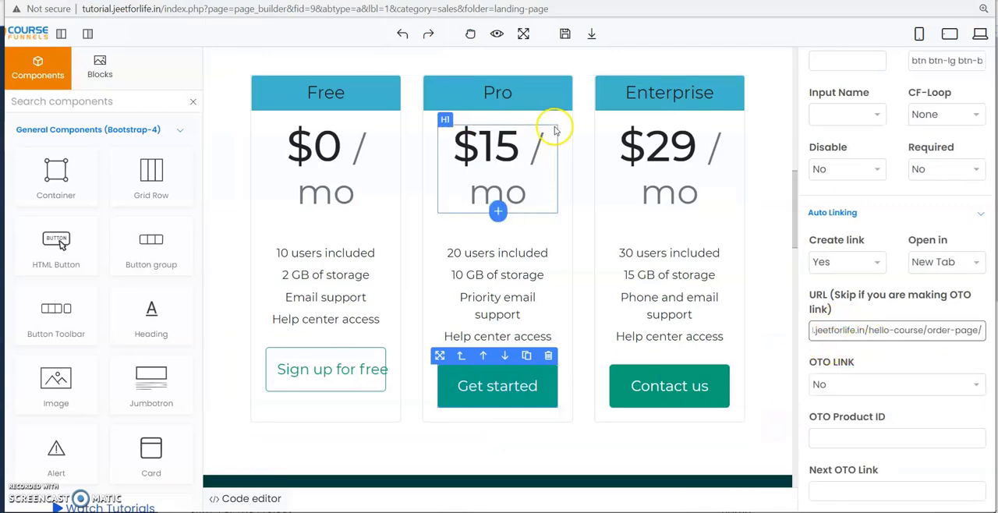
pyautogui.click(557, 41)
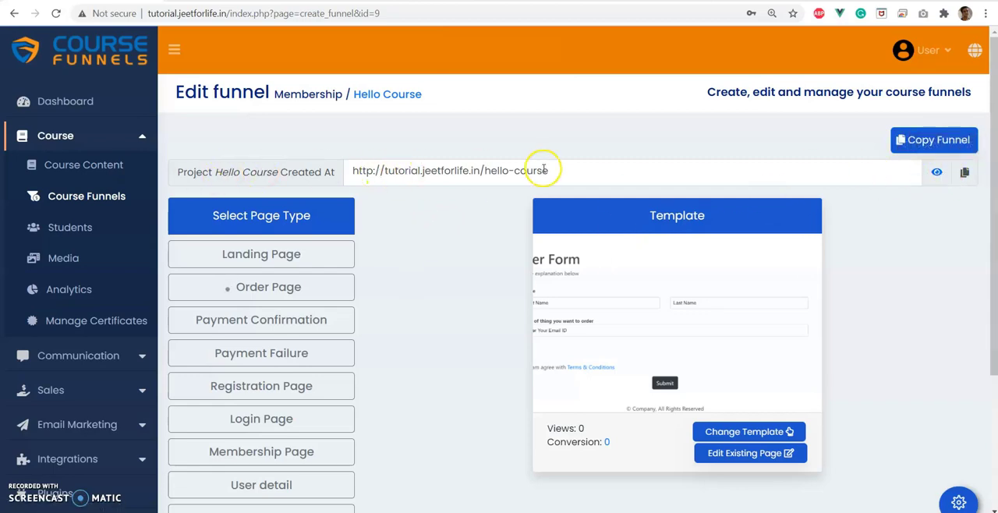
# Open the funnel's live landing page and test the Free plan's Sign up for free button.
pyautogui.click(936, 174)
pyautogui.scroll(-7, 283, 410)
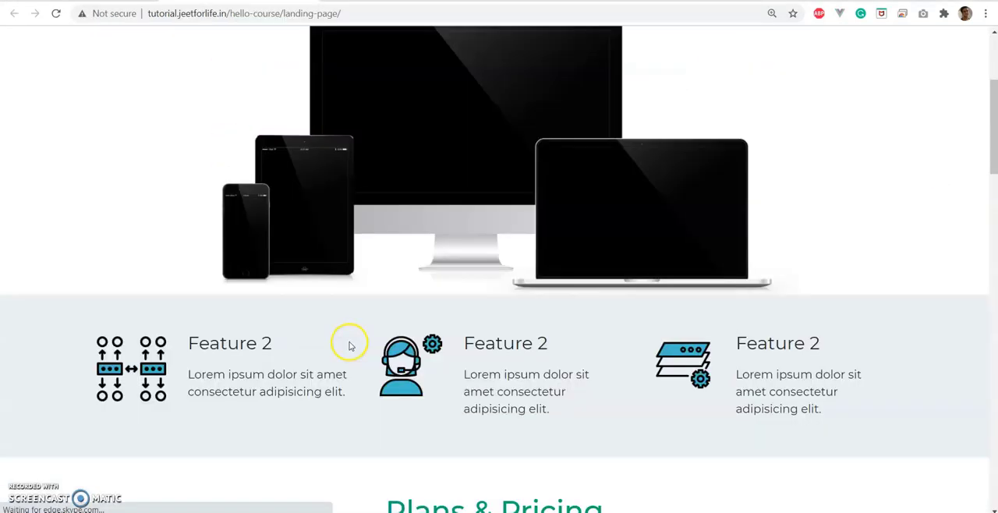
pyautogui.scroll(-2, 350, 344)
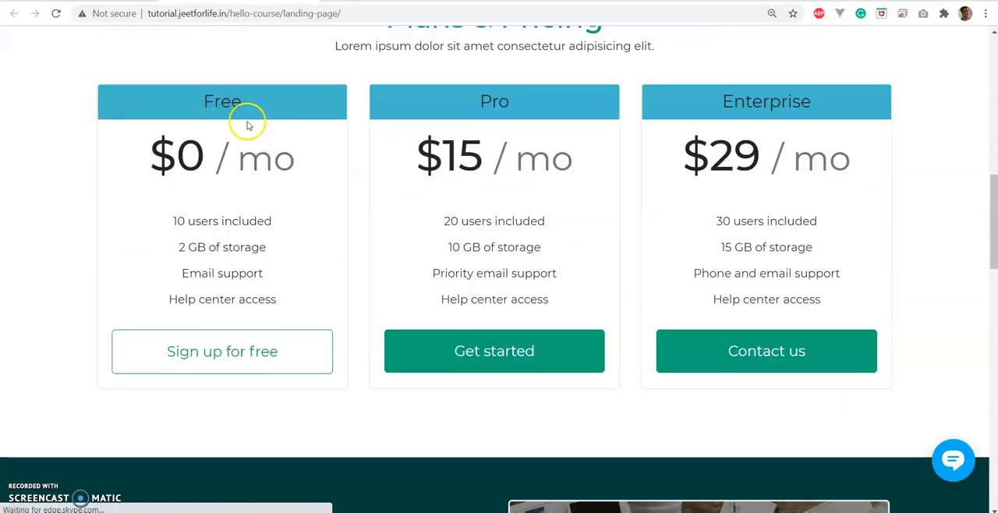
pyautogui.click(232, 353)
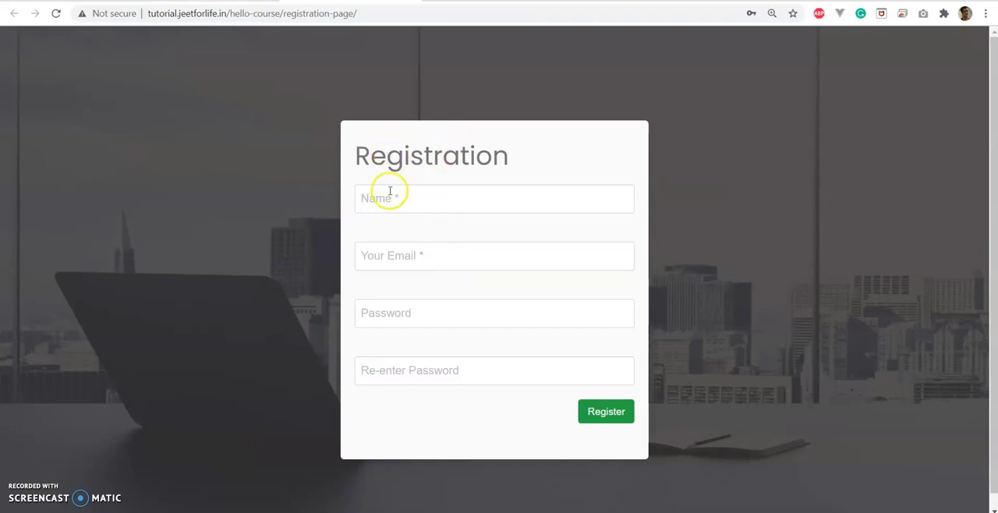
pyautogui.click(218, 1)
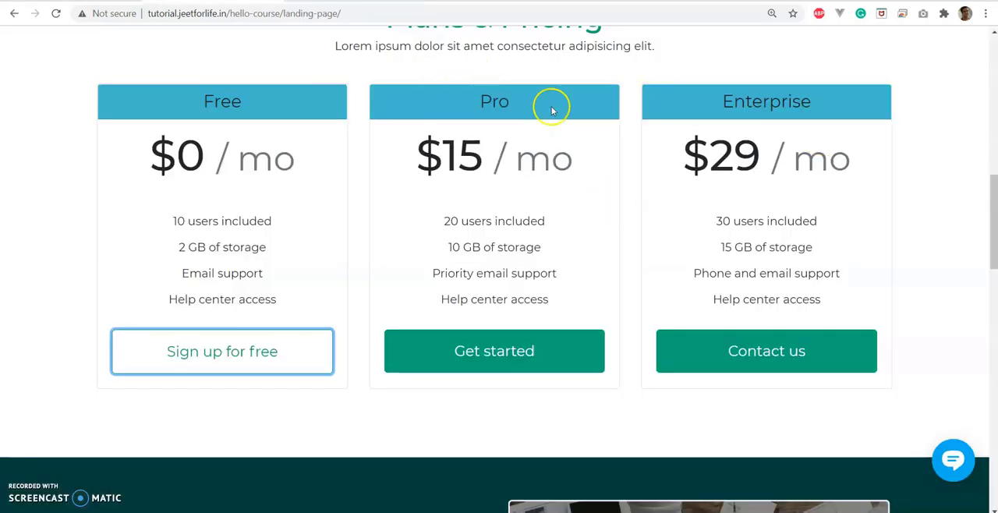
# Test the Pro plan's Get started button on the live landing page and return to the pricing page.
pyautogui.scroll(2, 552, 111)
pyautogui.scroll(-2, 556, 111)
pyautogui.click(502, 357)
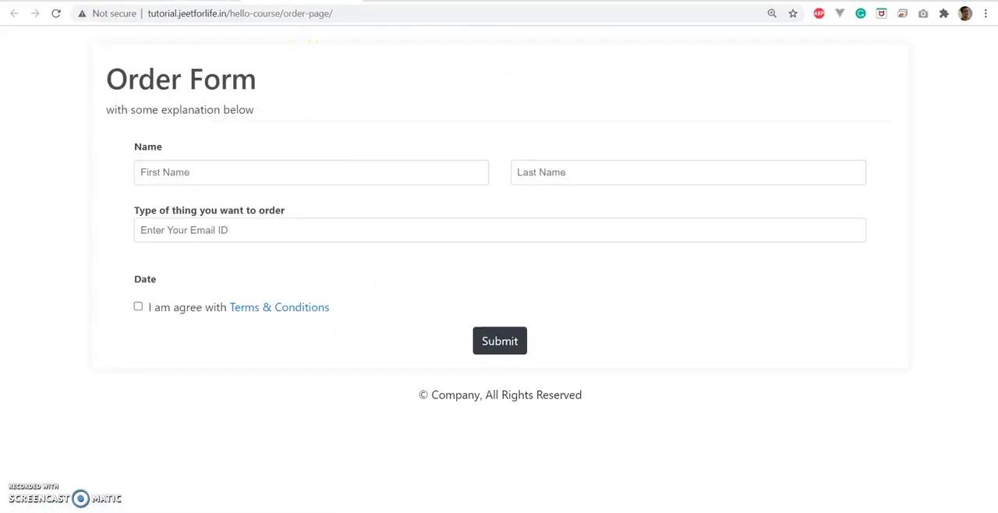
pyautogui.hotkey('alt', 'Left')
# Return from the Landing page's settings to the funnel overview, and fill in the live page's form with full name, email and phone number.
pyautogui.scroll(-3, 559, 252)
pyautogui.scroll(-15, 559, 252)
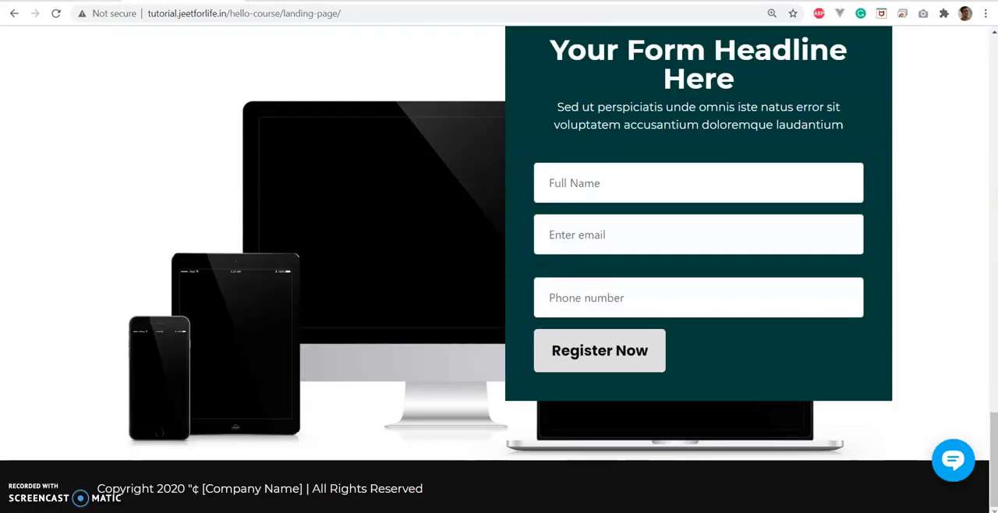
pyautogui.hotkey('ctrl', 'shift', 'Tab')
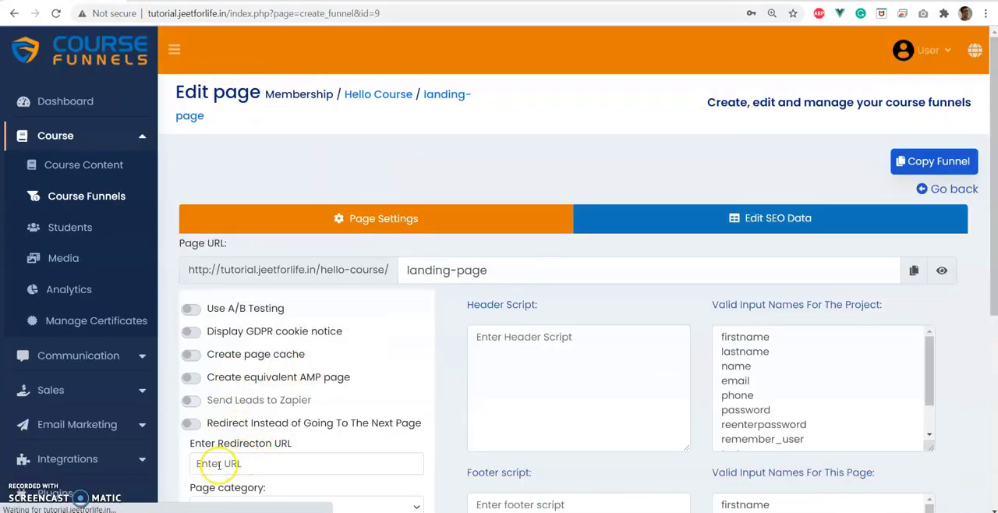
pyautogui.click(926, 189)
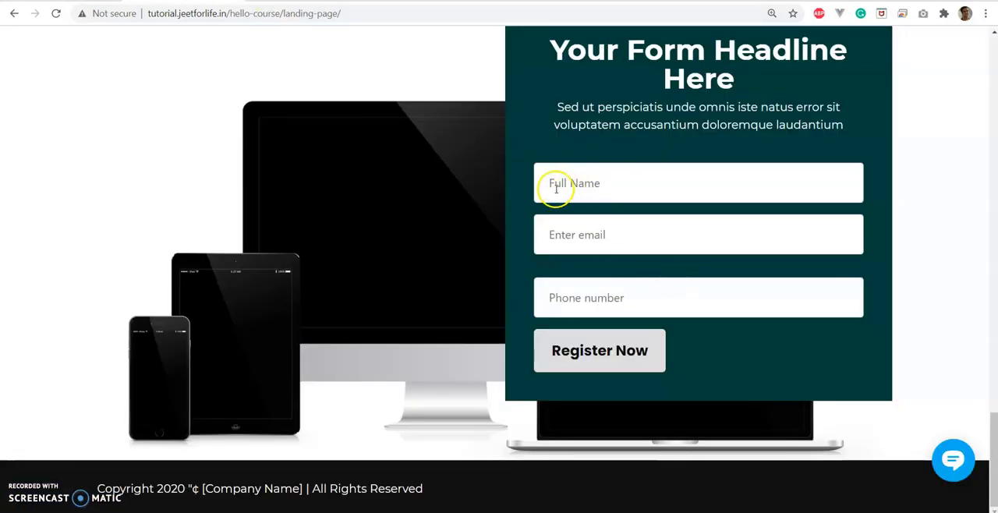
pyautogui.click(558, 187)
pyautogui.click(579, 227)
pyautogui.click(592, 307)
pyautogui.write('1234567890')
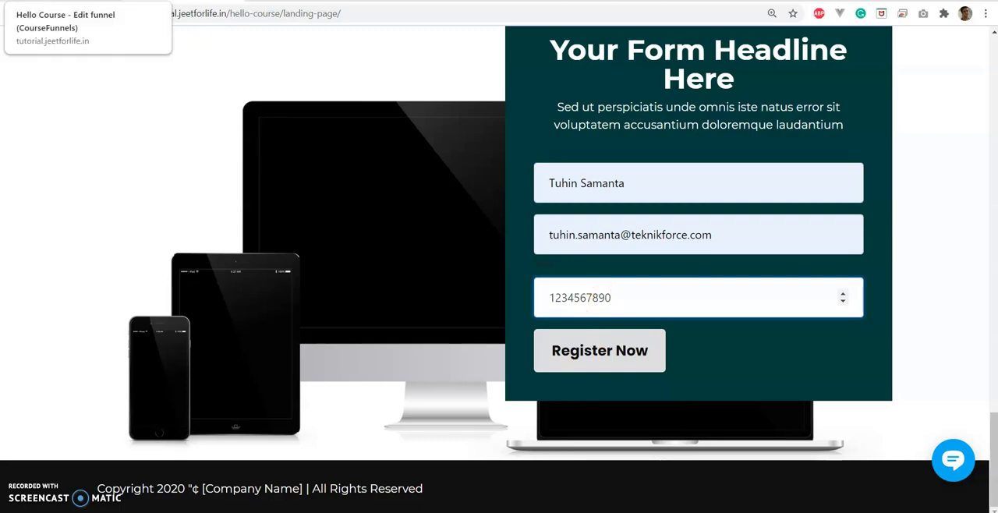
# Open the Landing page's settings in the funnel editor and examine the option to redirect instead of going to the next page.
pyautogui.click(66, 1)
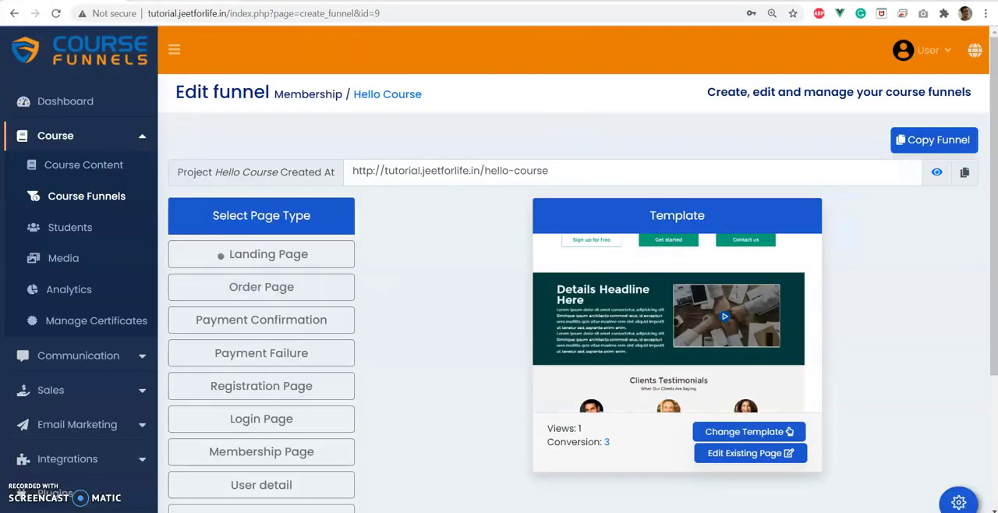
pyautogui.click(223, 254)
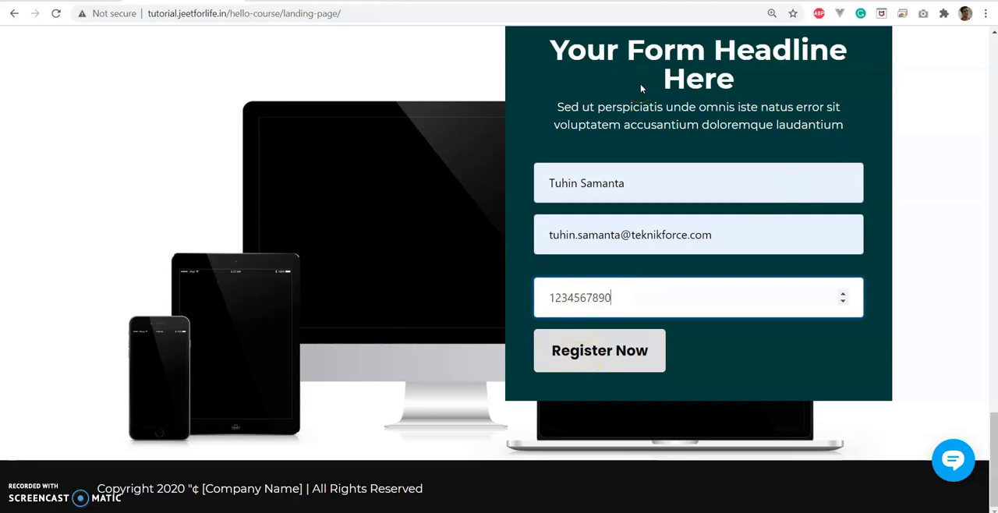
pyautogui.click(31, 1)
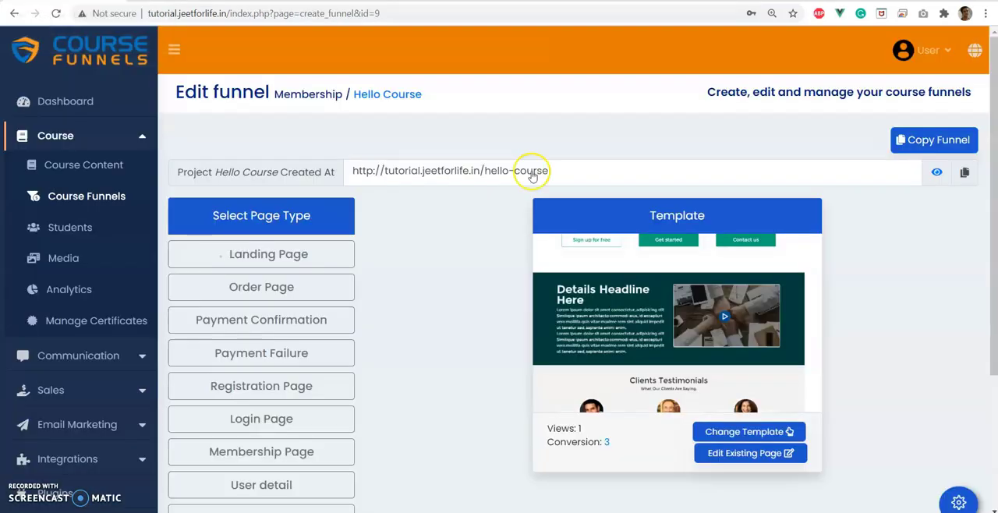
pyautogui.click(950, 499)
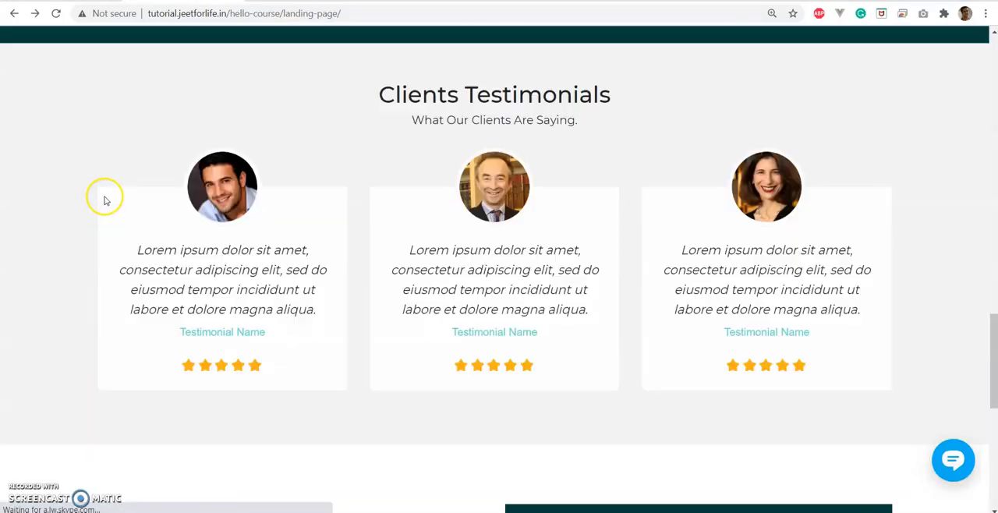
# Open the order form through the Pro plan's Get started button and submit it with the customer's name, email and accepted terms.
pyautogui.scroll(7, 105, 198)
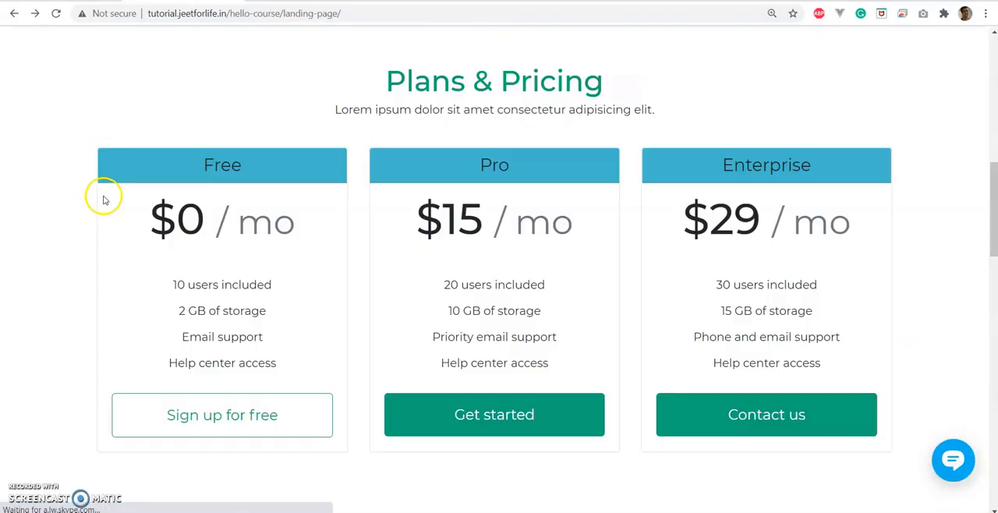
pyautogui.click(484, 410)
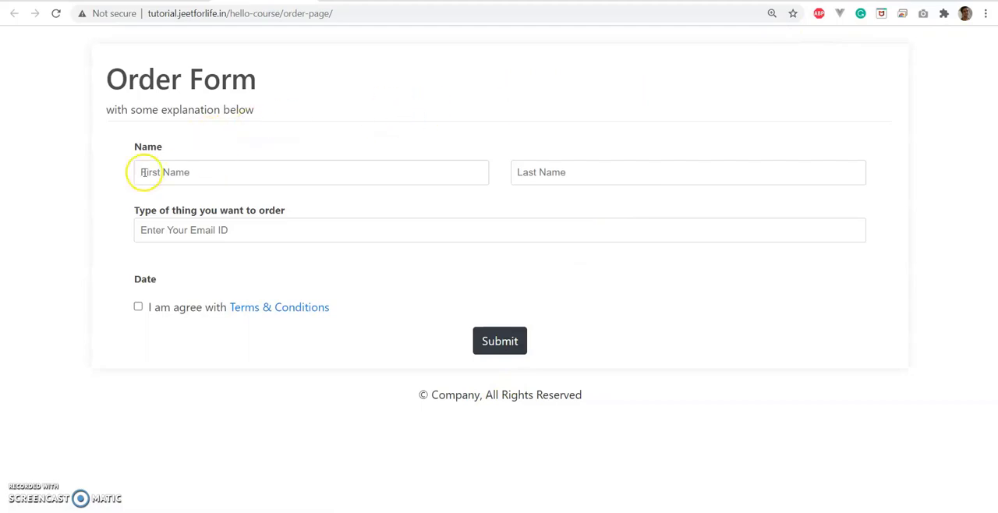
pyautogui.click(198, 170)
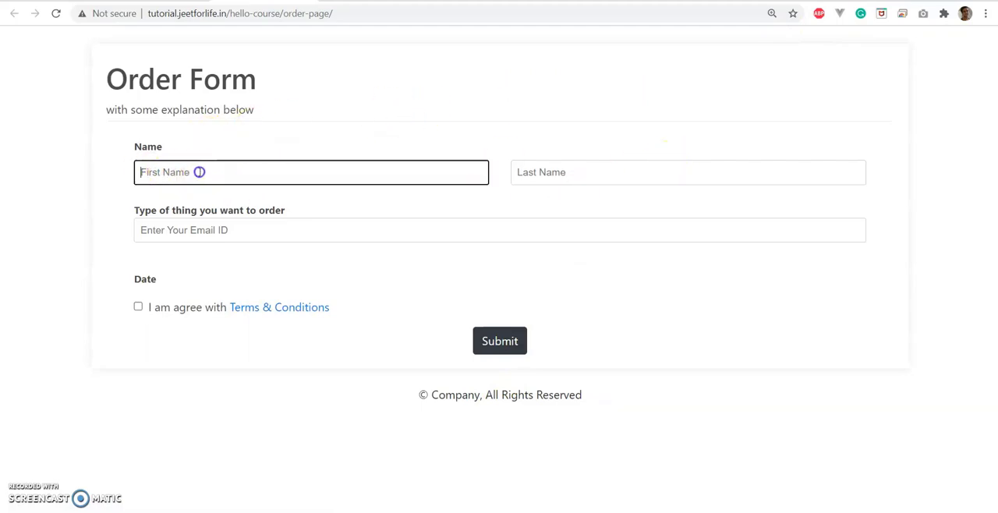
pyautogui.click(198, 207)
pyautogui.click(138, 307)
pyautogui.click(499, 340)
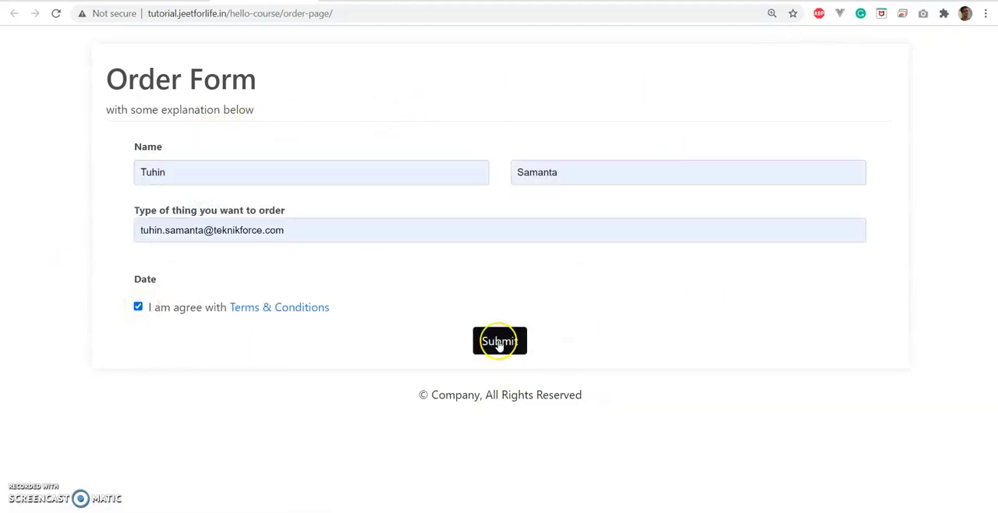
# Enter the cardholder's name and email in the card payment form.
pyautogui.click(414, 192)
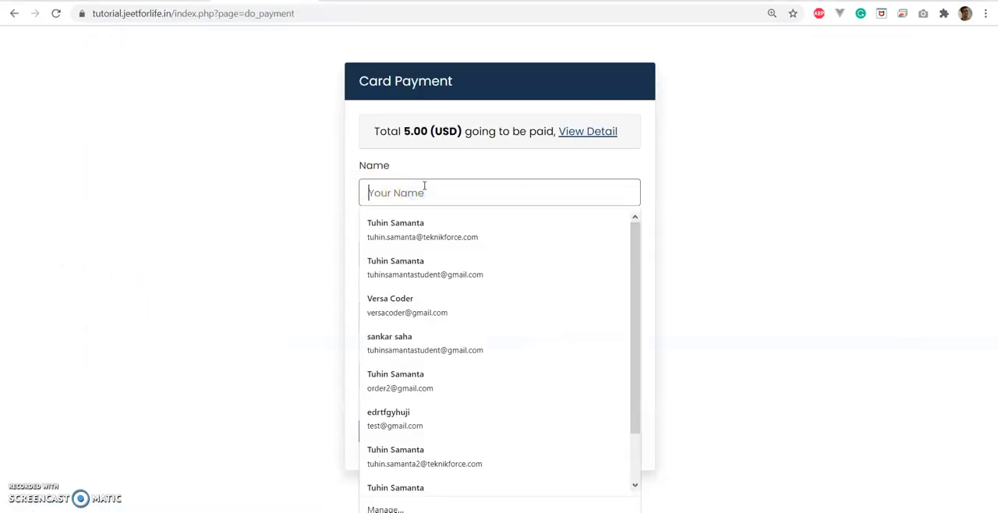
pyautogui.write('John')
pyautogui.click(398, 254)
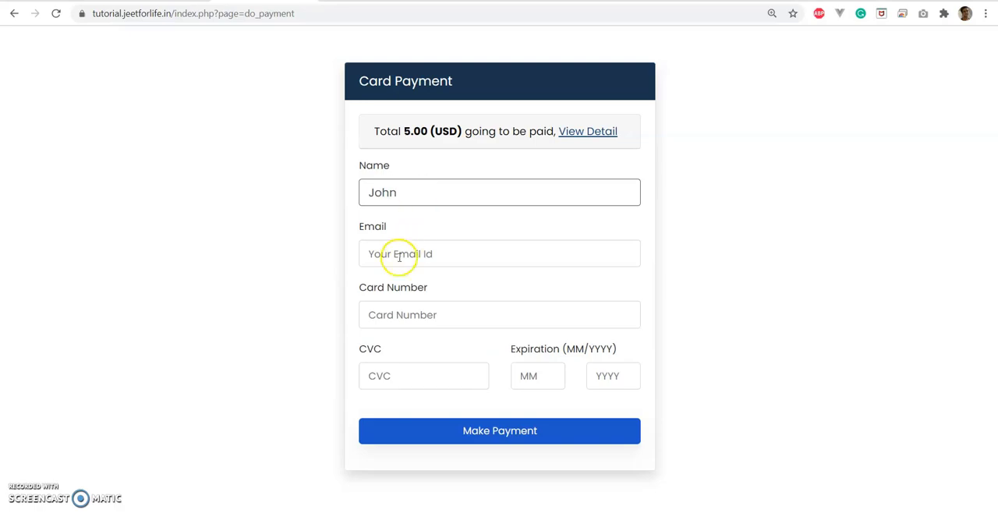
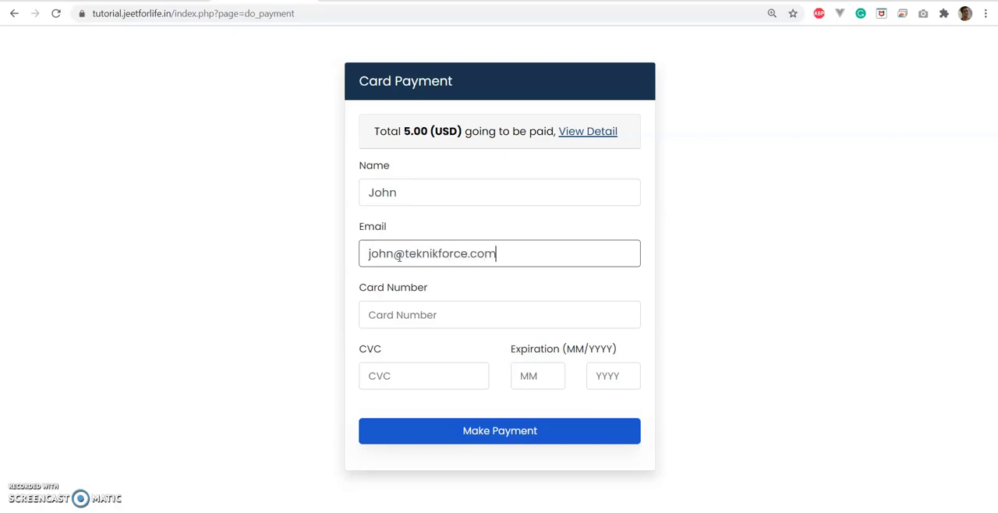
# Enter the card number, CVC and expiration date in the payment form and submit the payment.
pyautogui.click(372, 314)
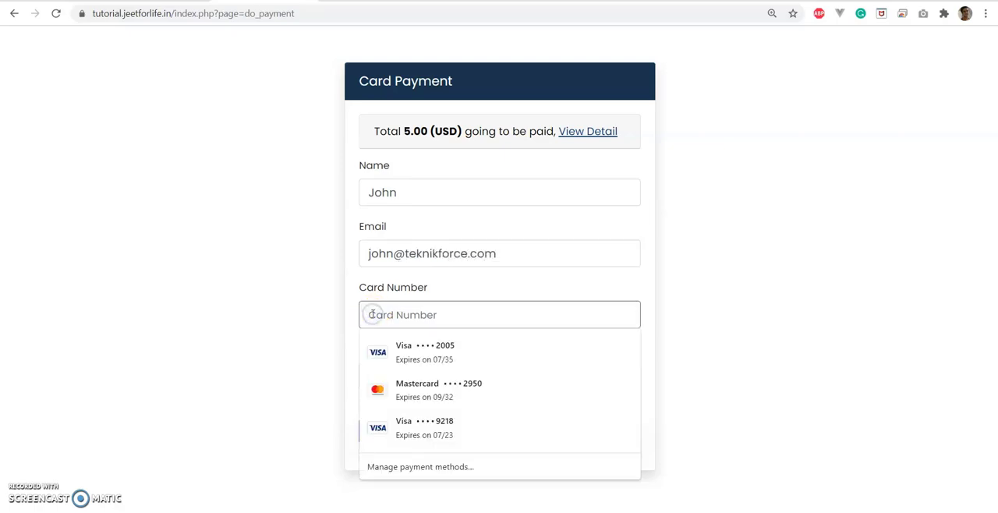
pyautogui.write('4242 4242 4242 4242')
pyautogui.click(400, 378)
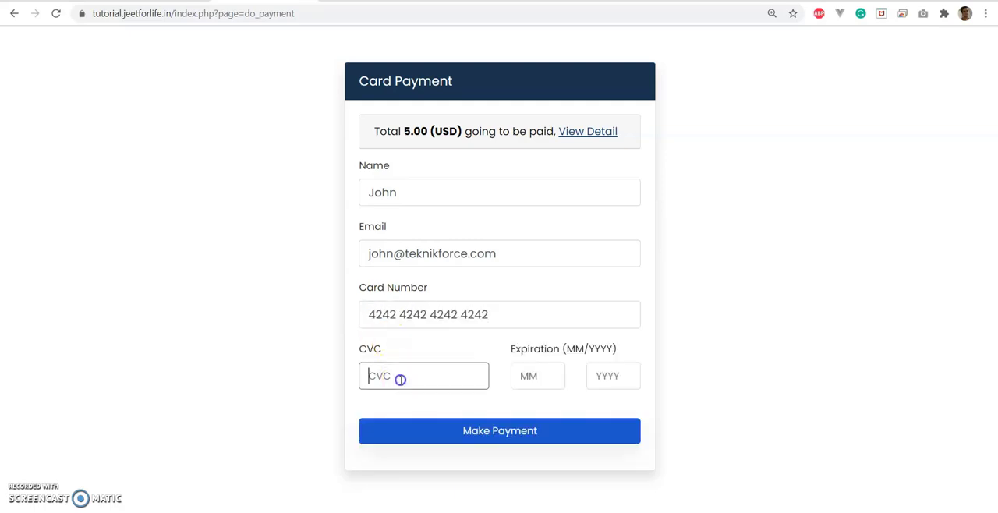
pyautogui.write('145')
pyautogui.click(525, 379)
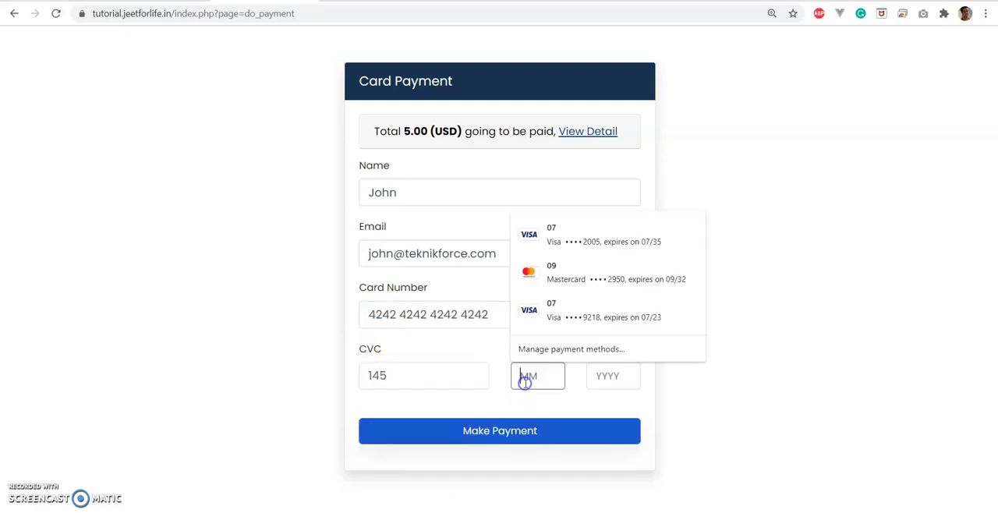
pyautogui.write('12')
pyautogui.click(623, 377)
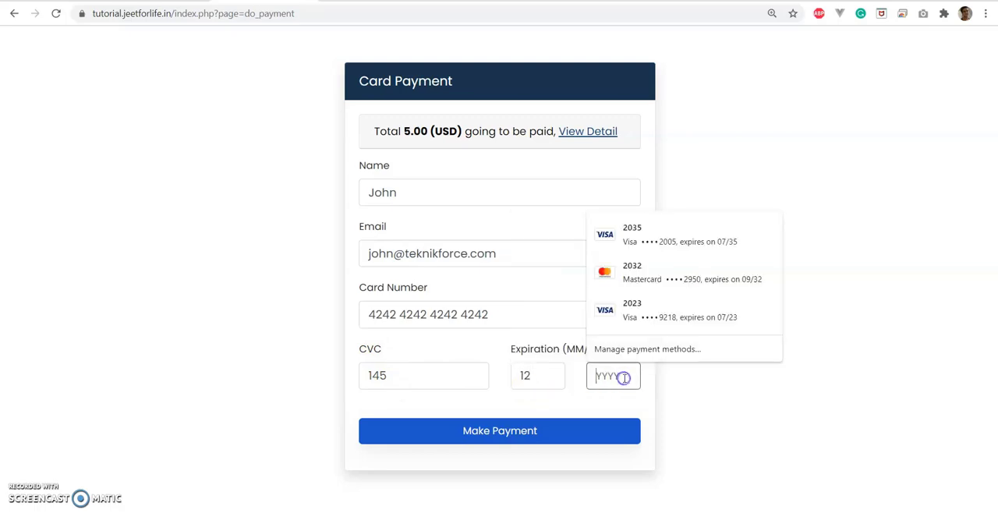
pyautogui.write('2021')
pyautogui.click(722, 355)
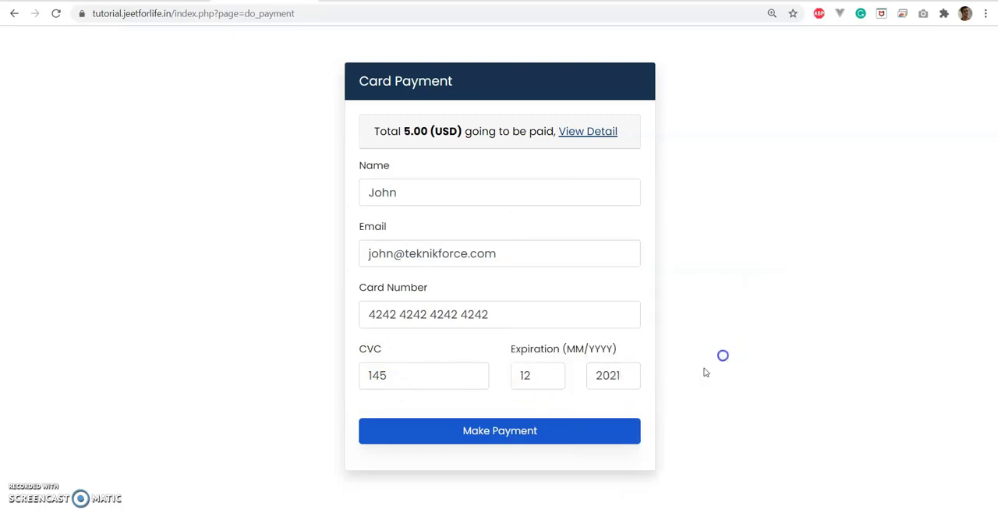
pyautogui.click(471, 430)
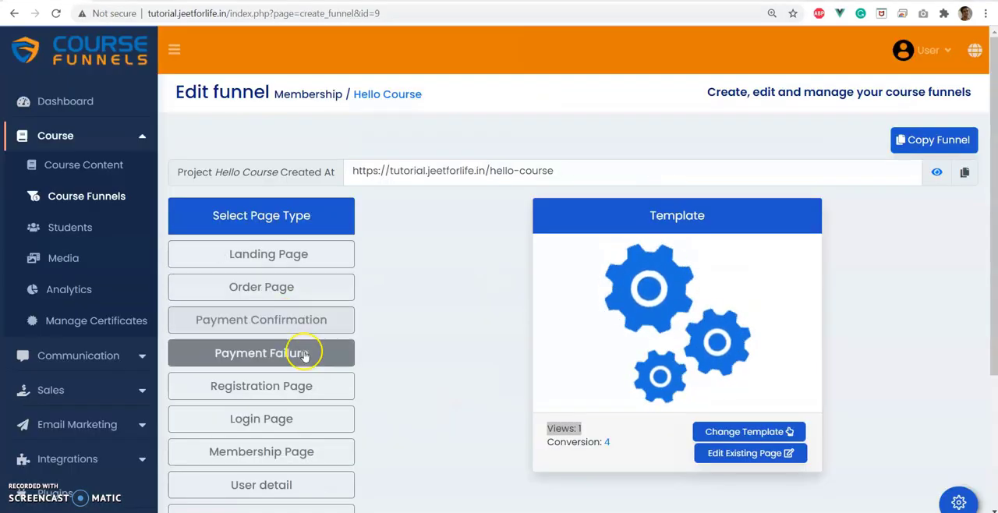
# Visit the live Login page from the funnel editor and compare the trainings available on the two members' membership pages.
pyautogui.click(276, 415)
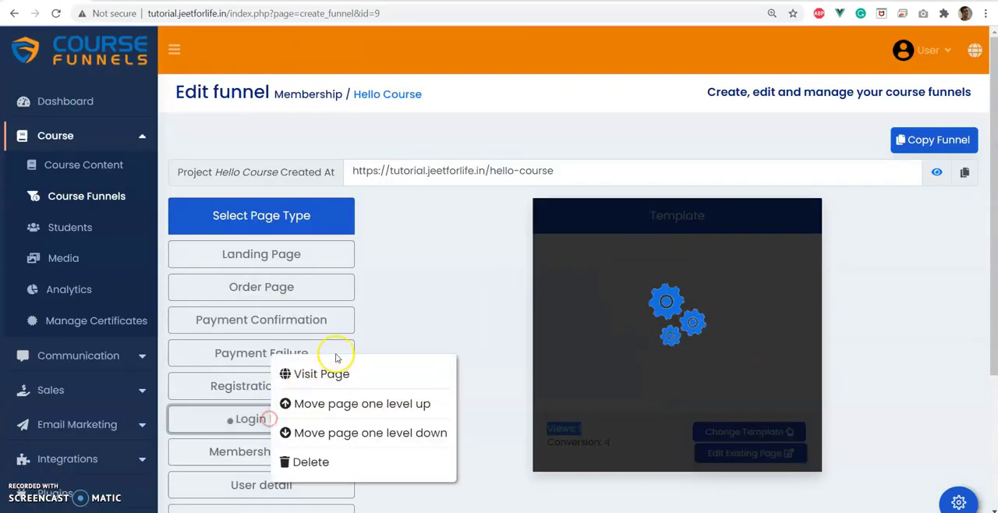
pyautogui.click(319, 375)
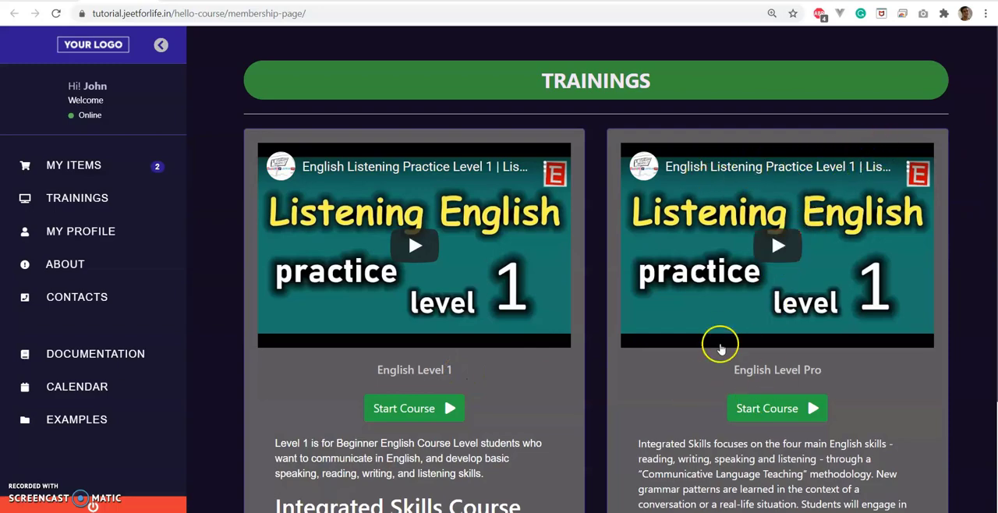
pyautogui.scroll(-1, 774, 372)
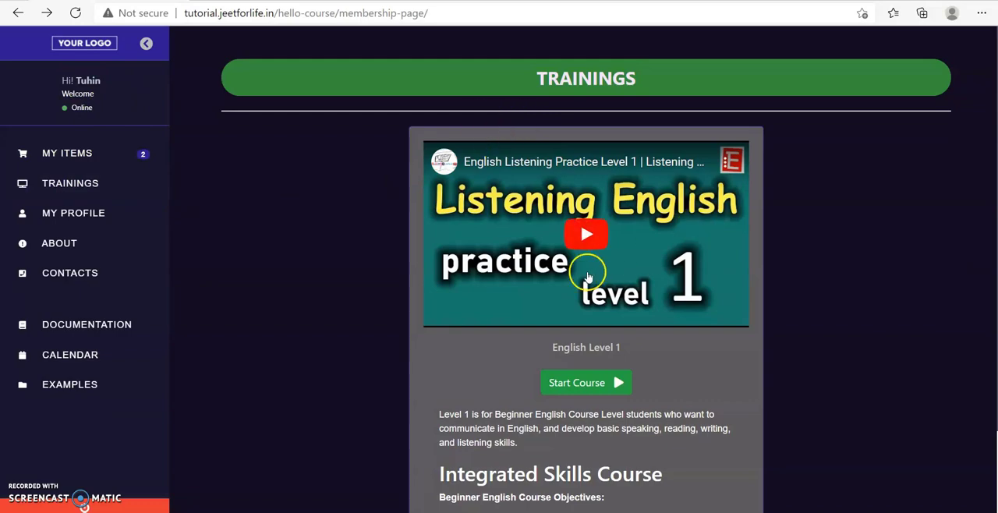
pyautogui.scroll(-2, 575, 307)
pyautogui.scroll(2, 573, 310)
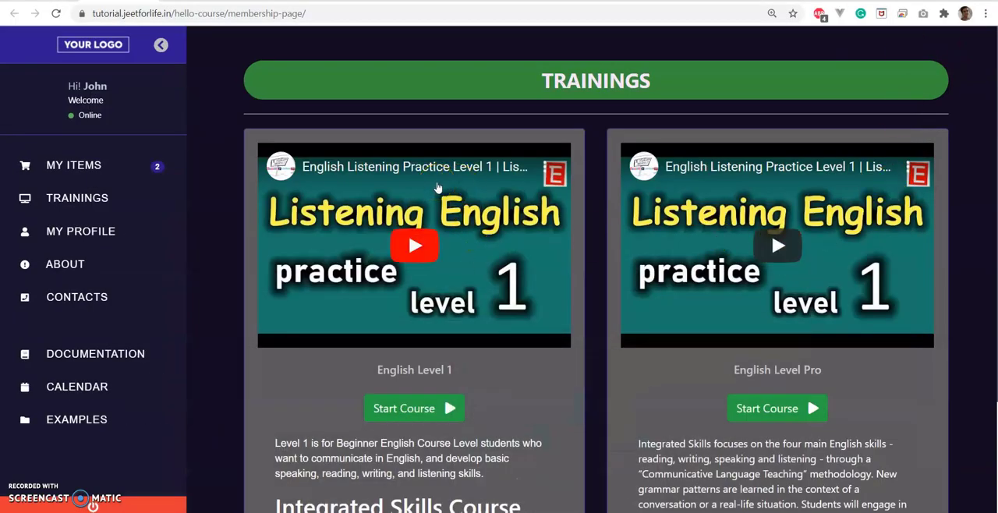
# Review the trainings on the membership page and open the English Level Pro course in a new tab.
pyautogui.scroll(-2, 437, 188)
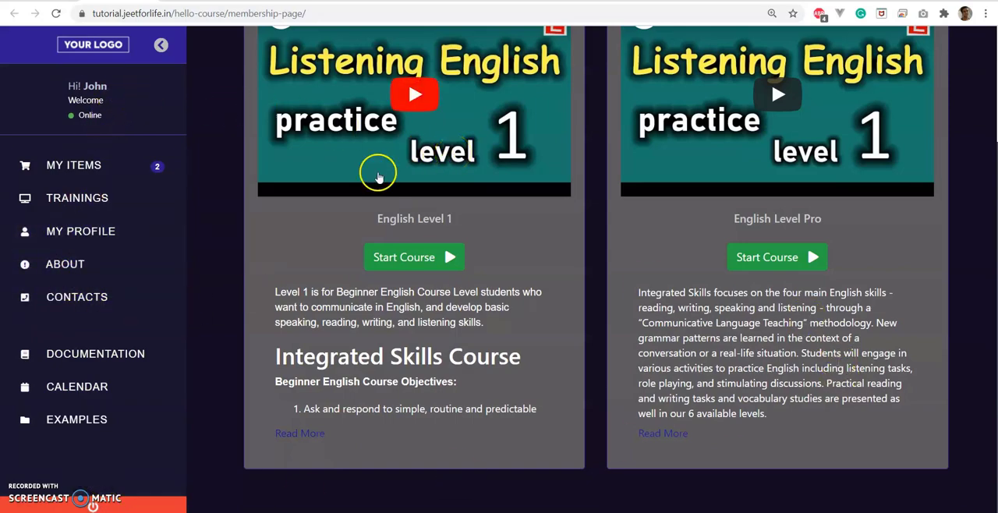
pyautogui.scroll(2, 236, 171)
pyautogui.rightClick(741, 406)
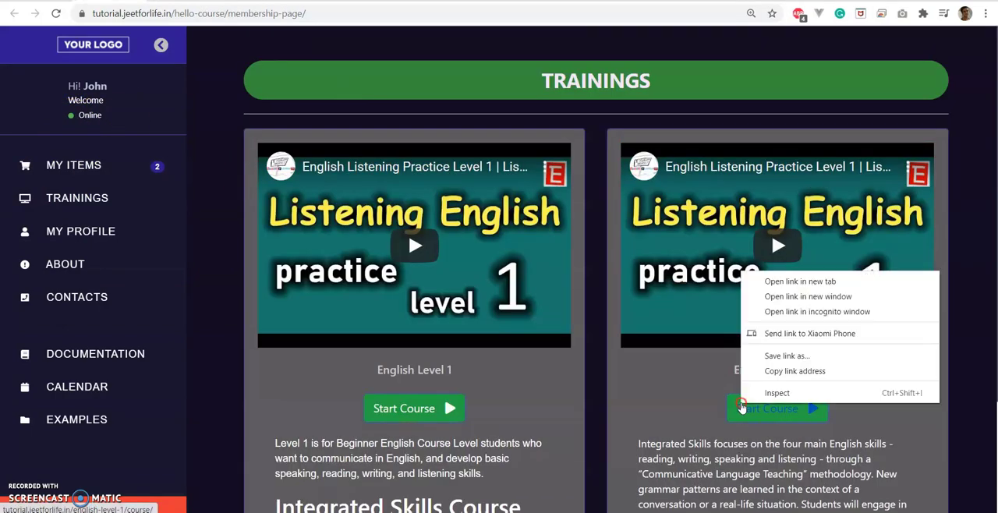
pyautogui.click(779, 282)
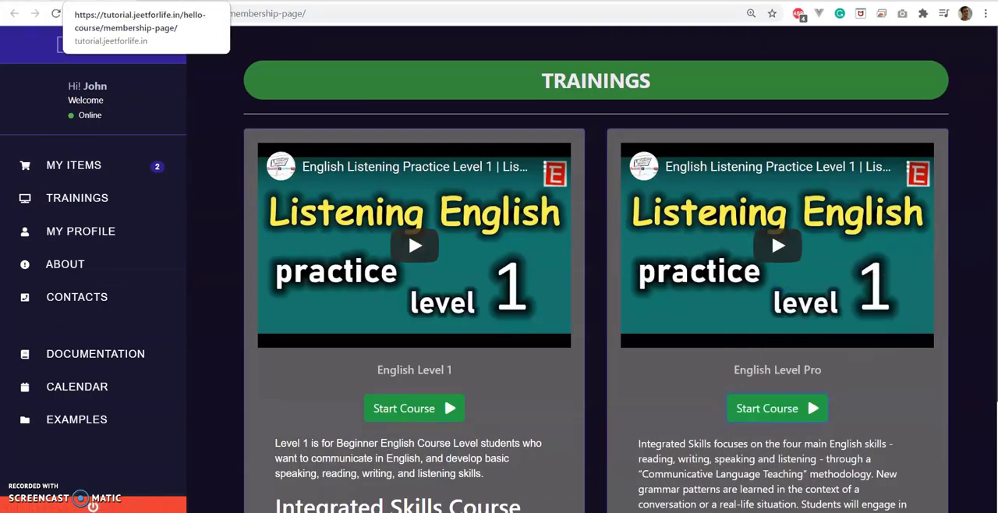
pyautogui.click(179, 3)
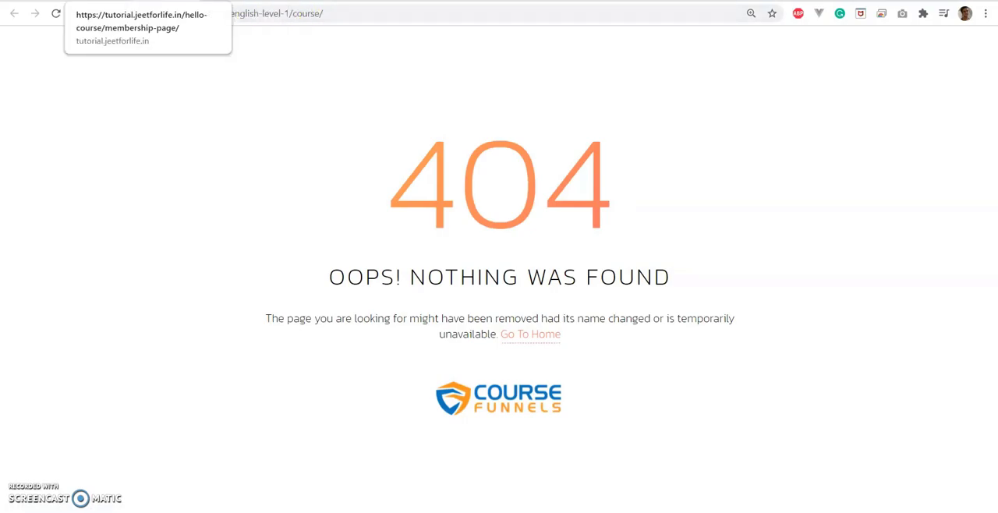
# Return to the Hello Course funnel editor and add a new page labelled Pro Course.
pyautogui.click(94, 3)
pyautogui.click(250, 2)
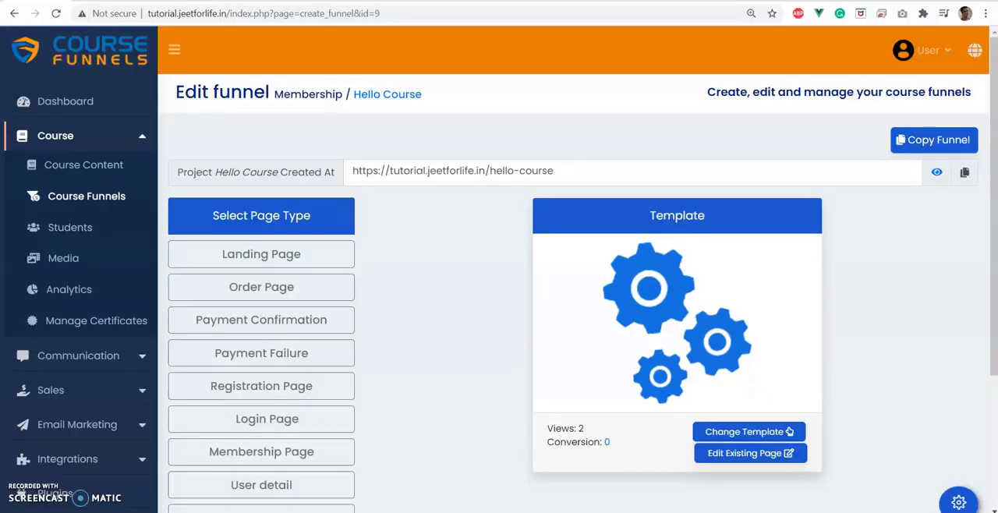
pyautogui.scroll(-3, 343, 274)
pyautogui.click(260, 394)
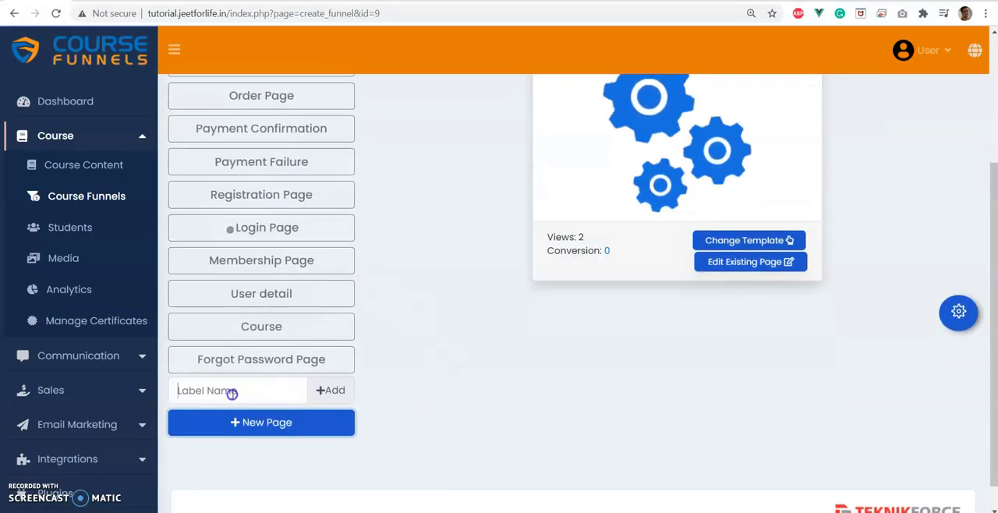
pyautogui.write('Pro Course')
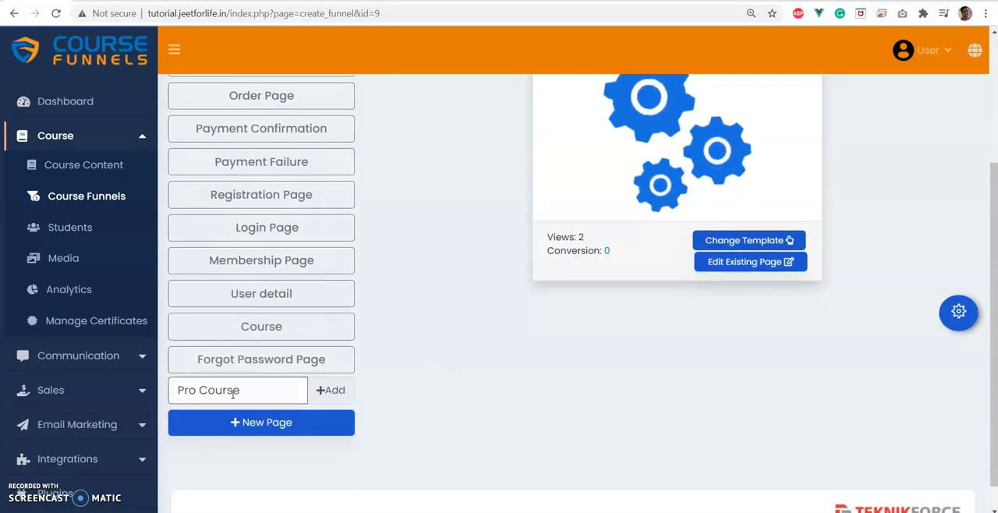
pyautogui.click(330, 390)
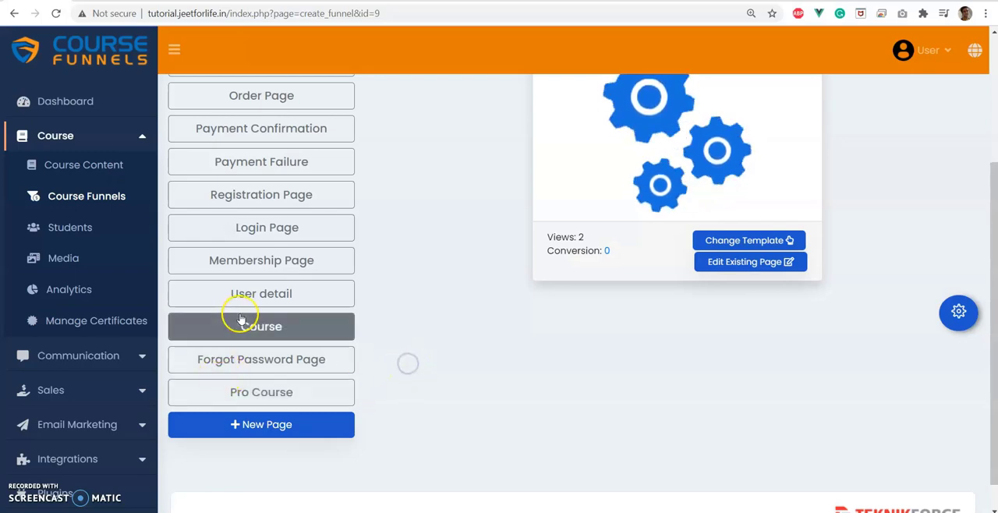
# Move the Pro Course page one level up in the funnel's page order.
pyautogui.click(268, 396)
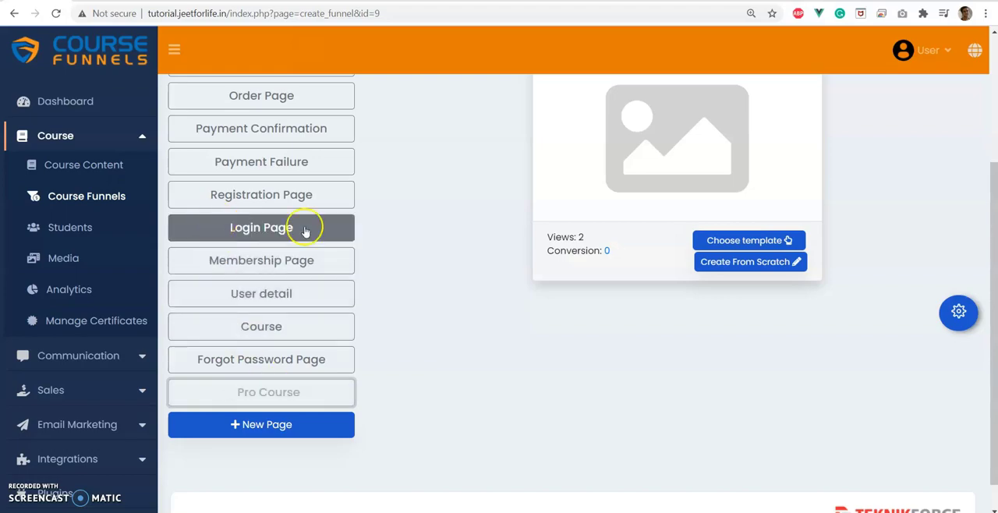
pyautogui.rightClick(310, 363)
pyautogui.click(290, 385)
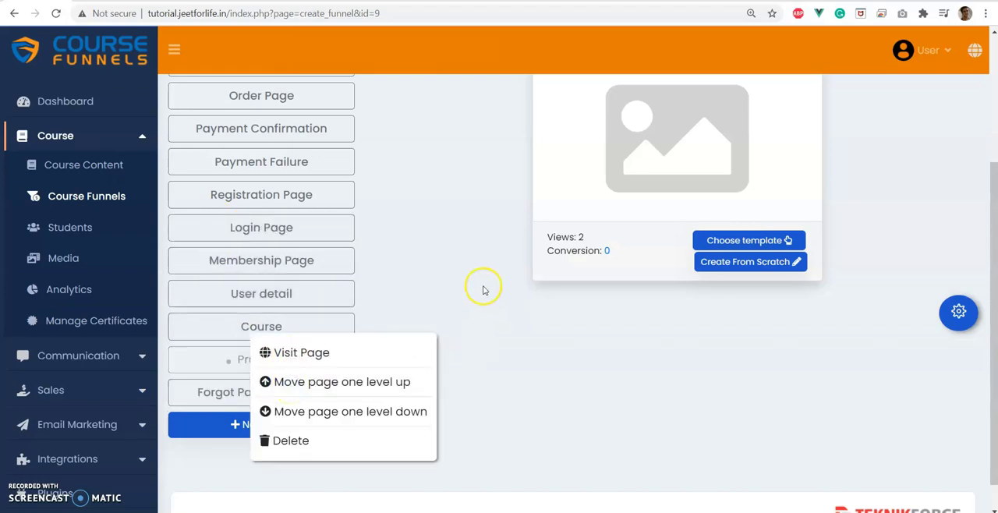
# Set the Pro Course page's category to Course in its page settings, save the settings and leave them.
pyautogui.click(253, 362)
pyautogui.scroll(3, 684, 320)
pyautogui.scroll(-2, 624, 311)
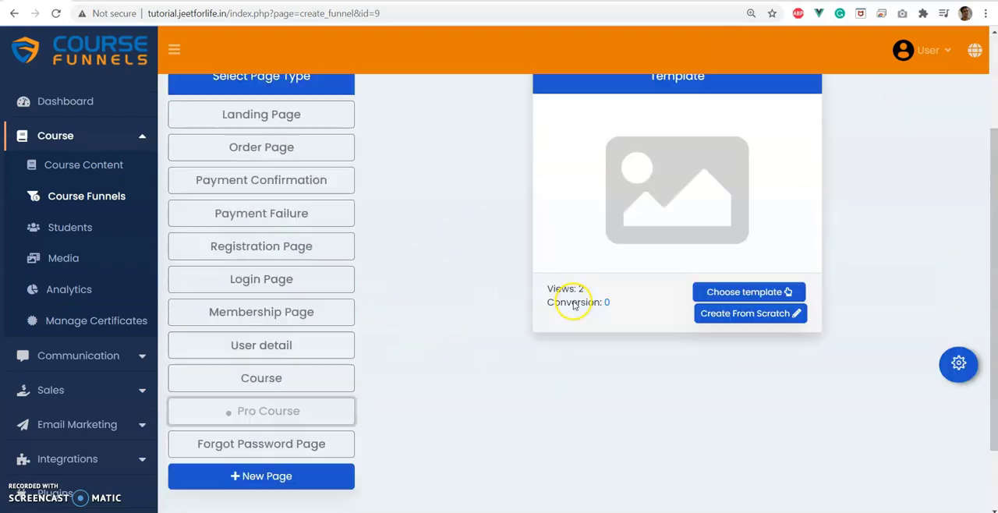
pyautogui.click(959, 348)
pyautogui.scroll(-2, 575, 370)
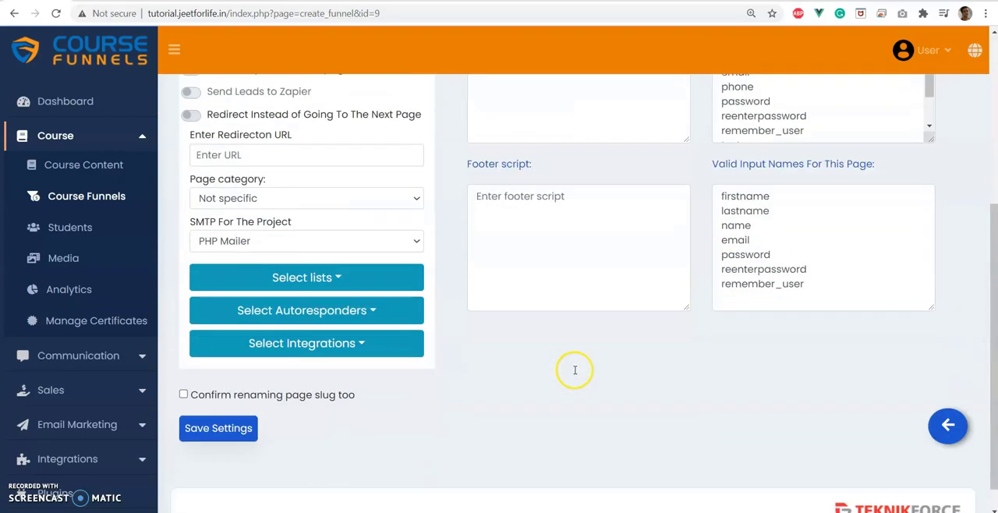
pyautogui.click(267, 197)
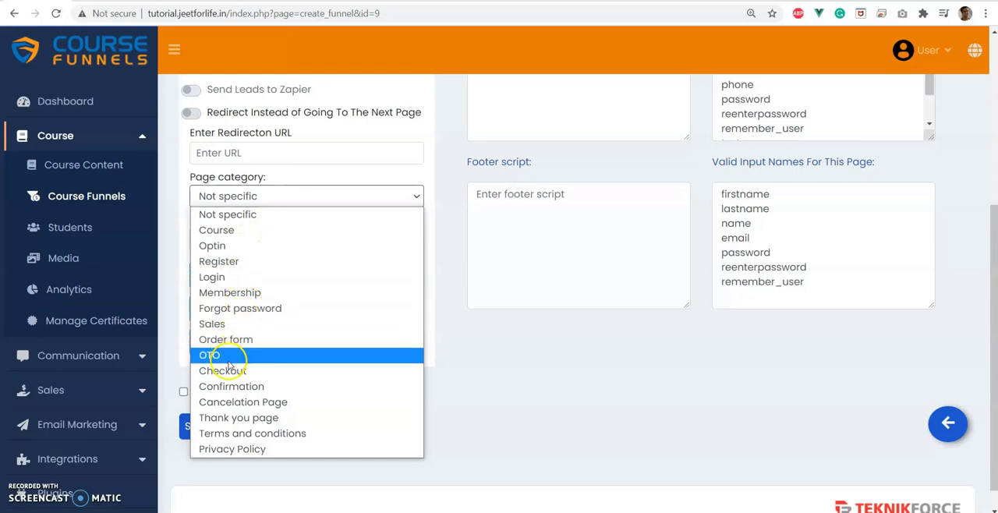
pyautogui.click(236, 231)
pyautogui.click(215, 425)
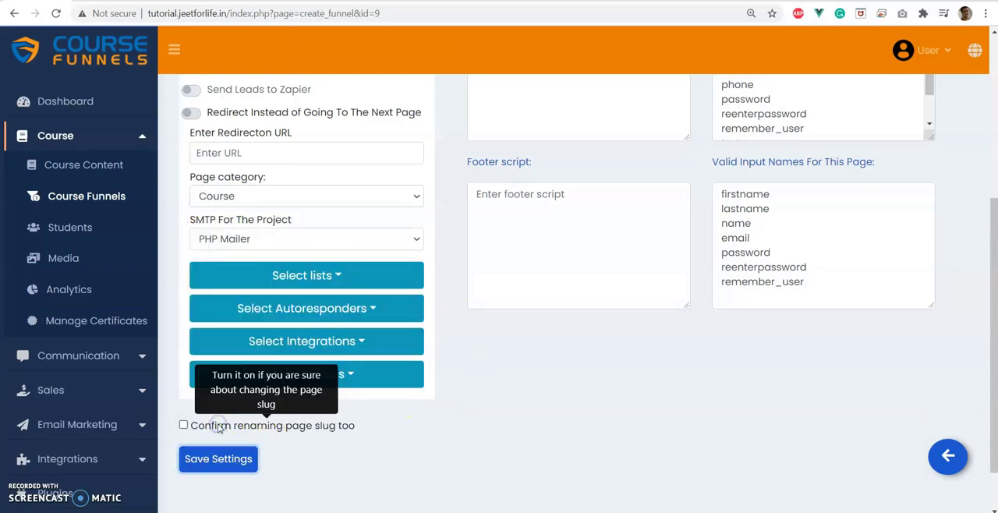
pyautogui.click(947, 453)
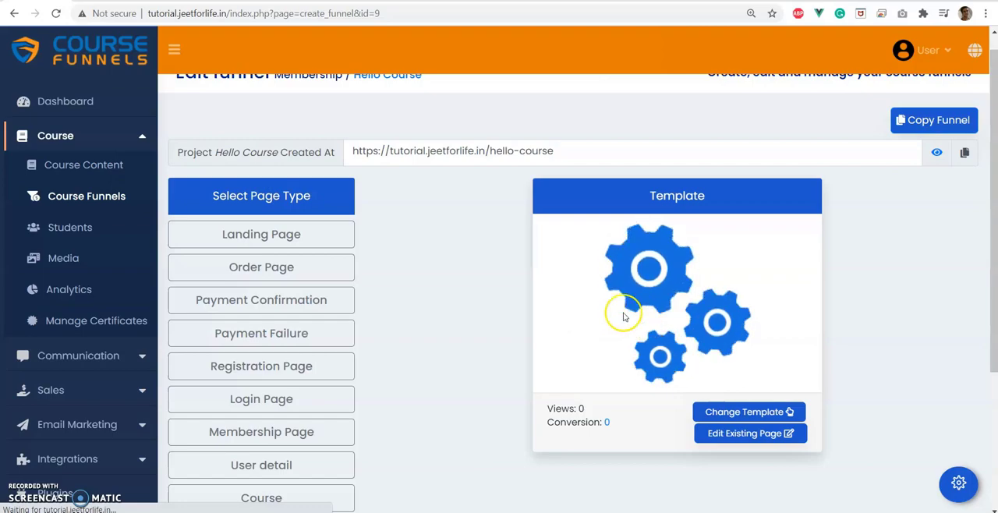
# Assign the English Level Pro course to the Pro Course page in its settings and save them.
pyautogui.scroll(-2, 425, 327)
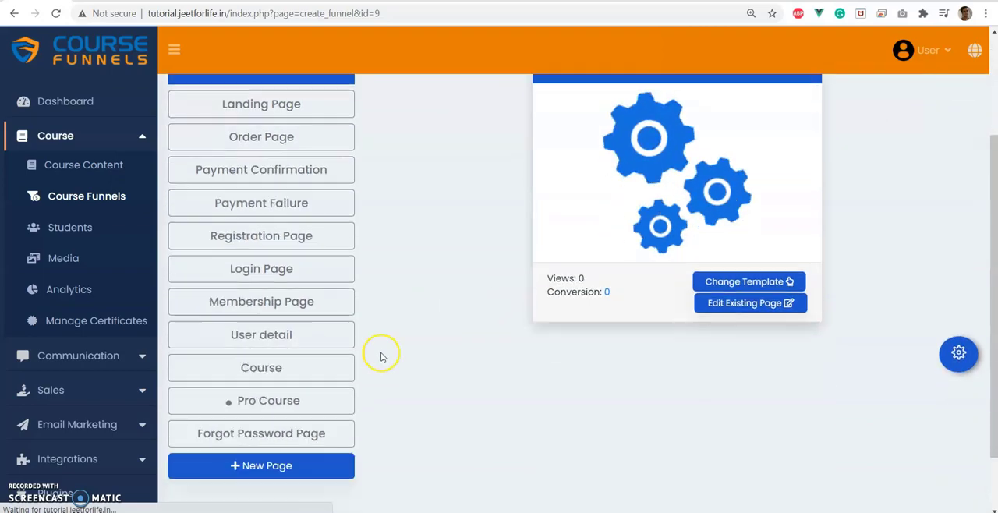
pyautogui.click(253, 402)
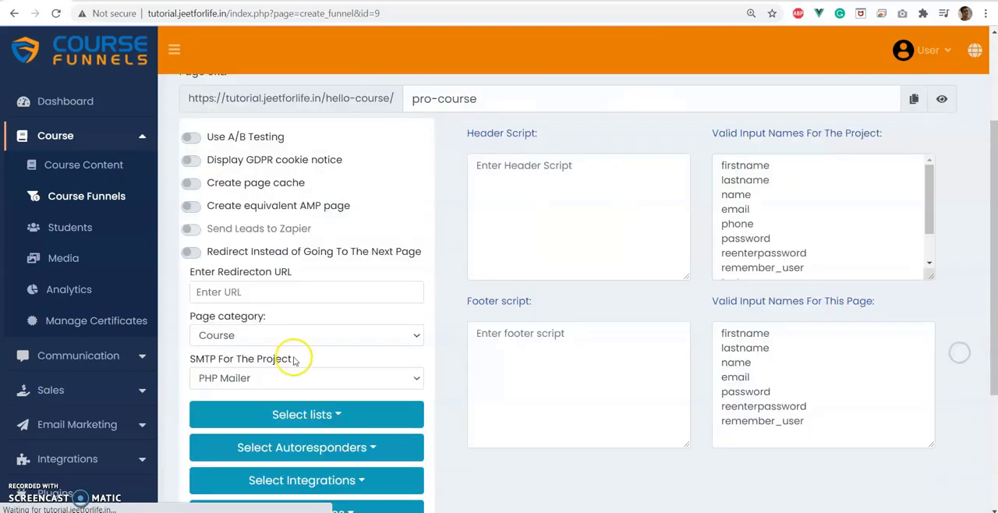
pyautogui.scroll(-1, 229, 349)
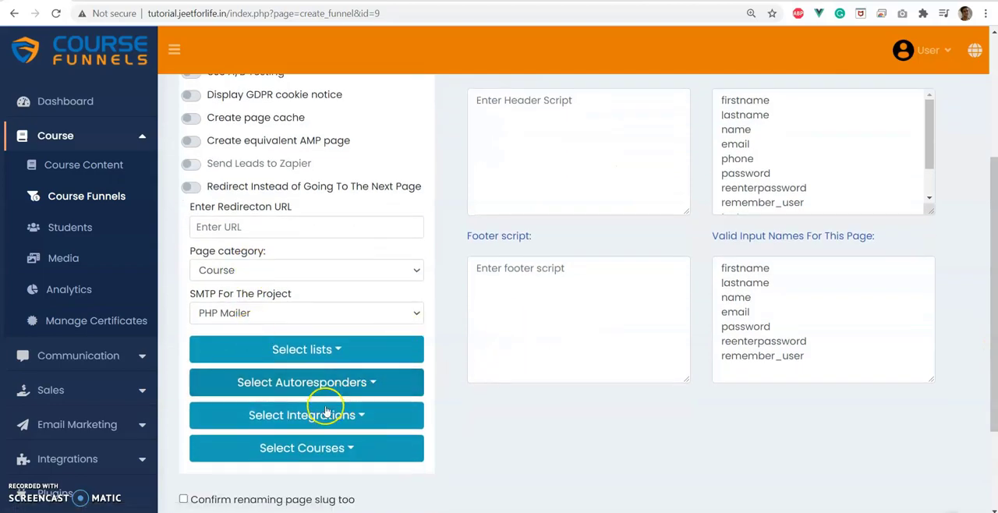
pyautogui.click(313, 448)
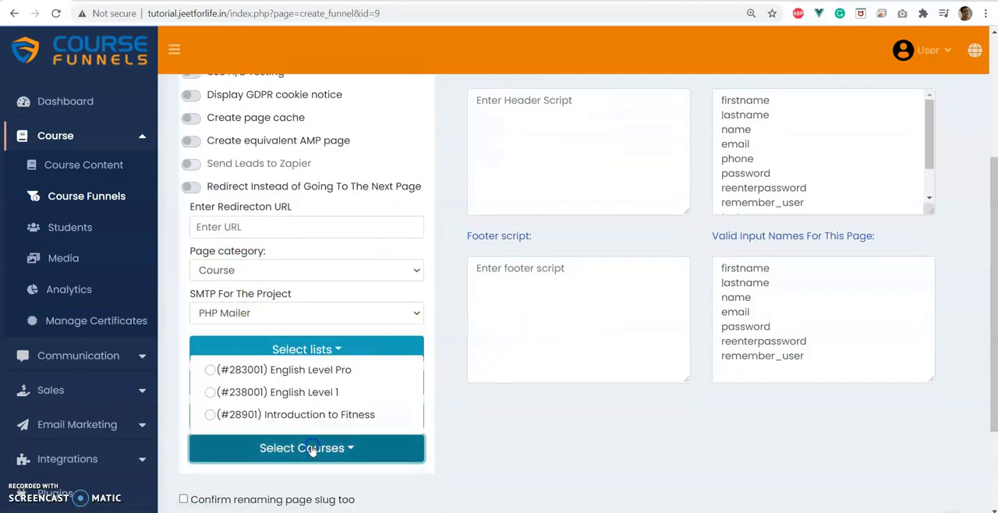
pyautogui.click(210, 372)
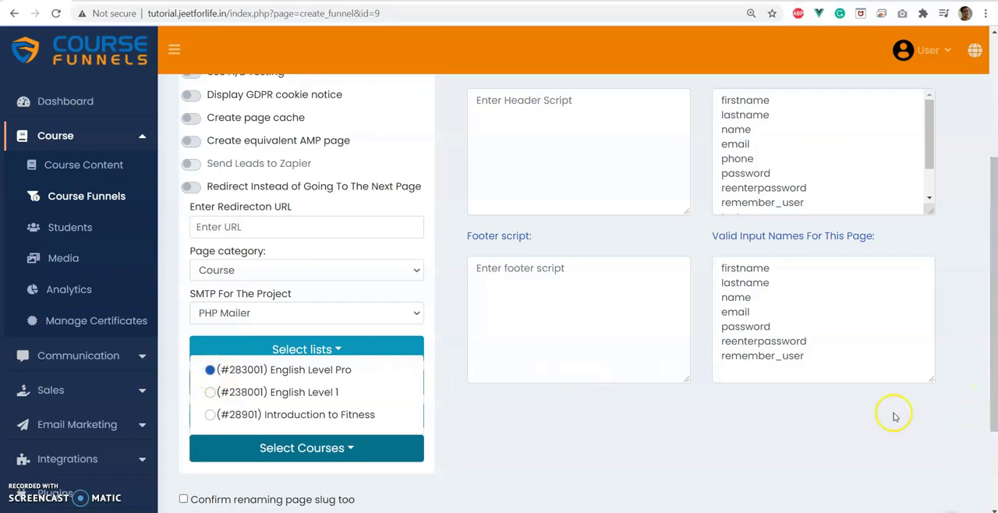
pyautogui.scroll(-2, 736, 424)
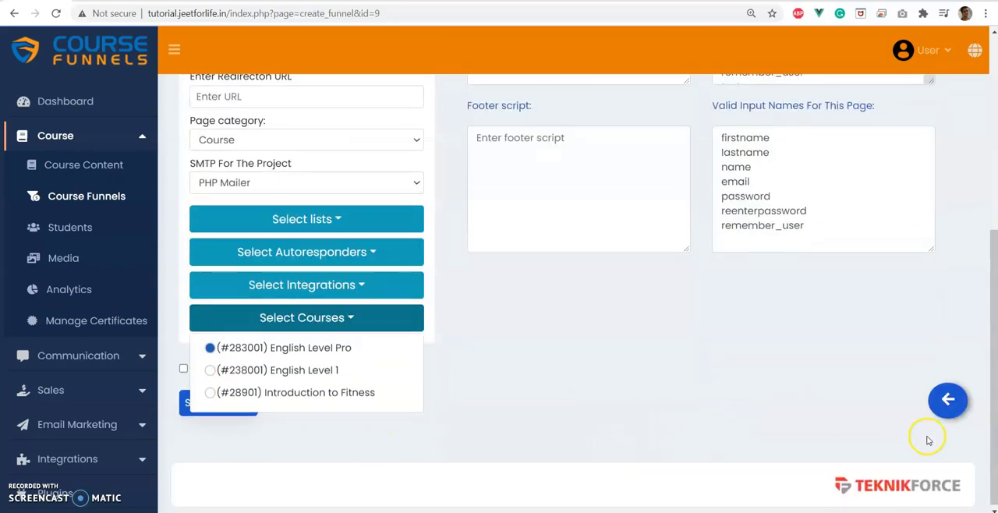
pyautogui.click(325, 318)
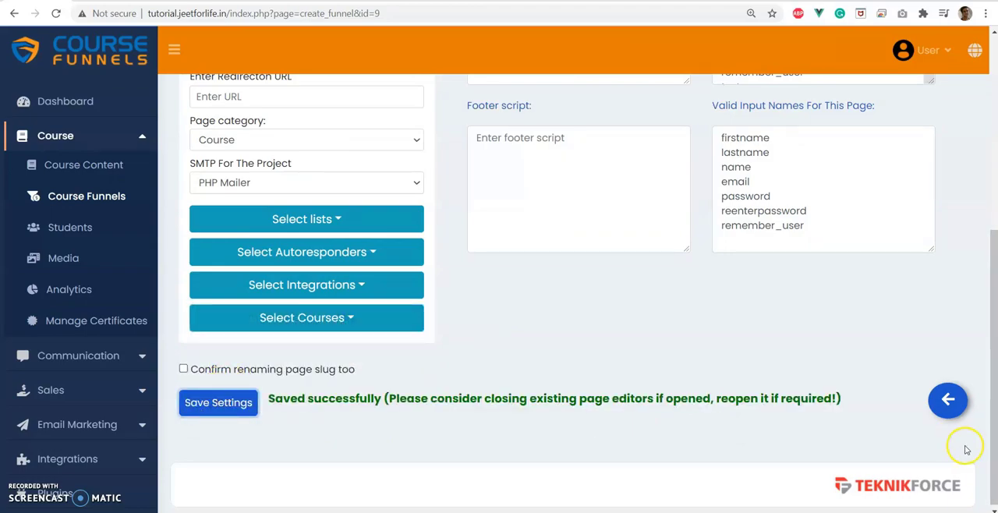
# Copy the Pro Course page URL and open the Pages settings of the English Level Pro course in a new tab.
pyautogui.scroll(3, 434, 383)
pyautogui.scroll(2, 493, 328)
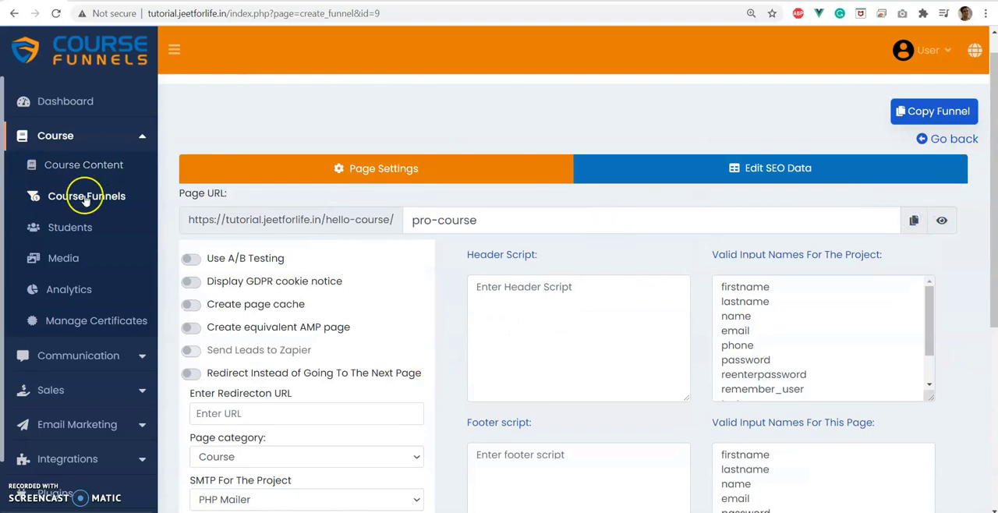
pyautogui.rightClick(74, 163)
pyautogui.click(101, 177)
pyautogui.click(102, 177)
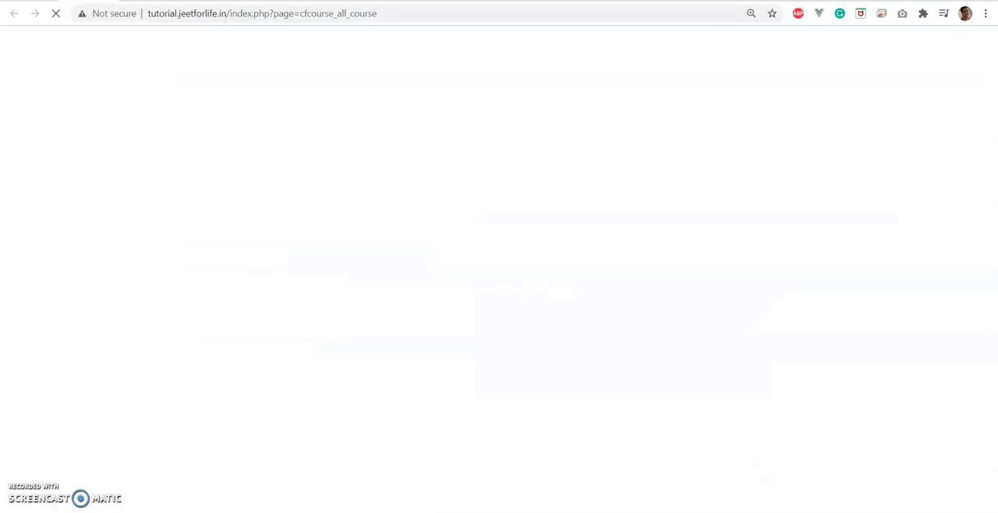
pyautogui.click(874, 238)
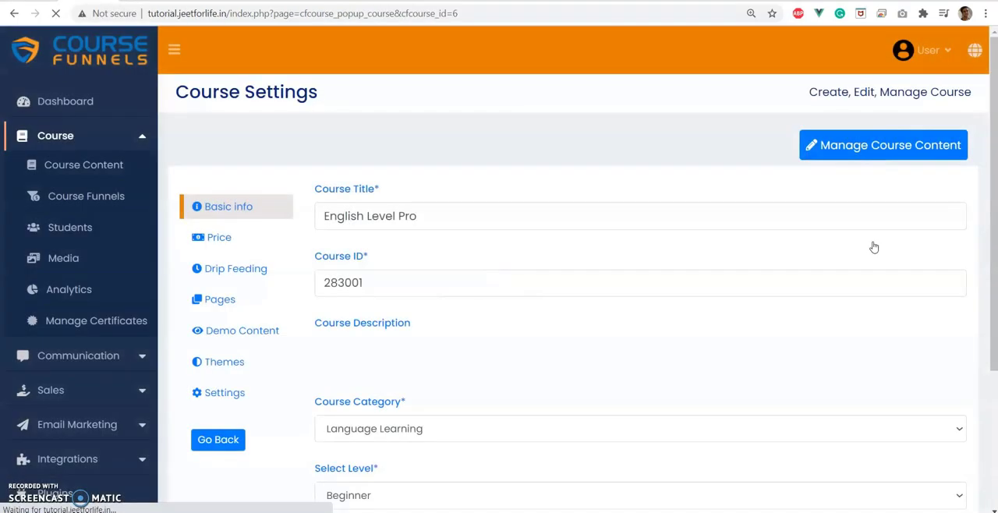
pyautogui.click(219, 266)
pyautogui.click(217, 298)
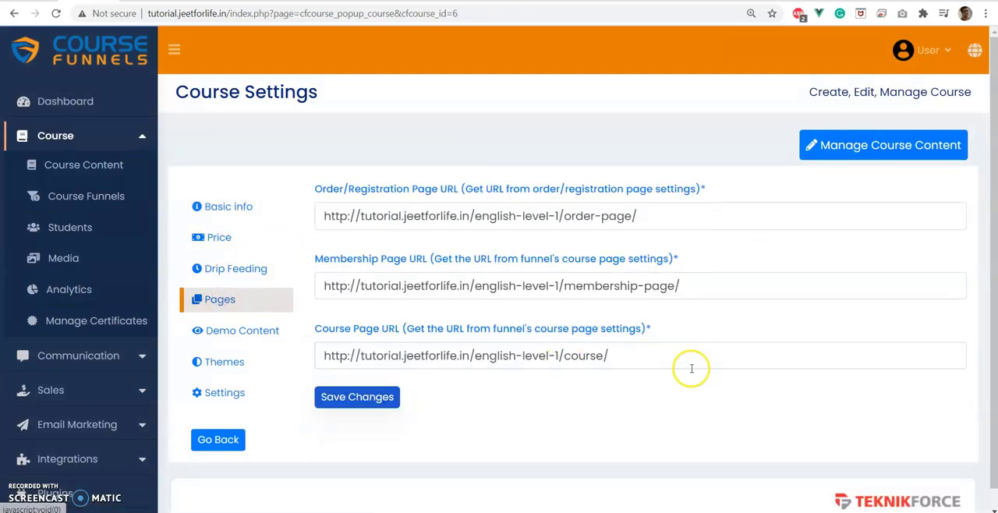
# Replace English Level Pro's Course Page URL with the copied Pro Course page address and save the changes.
pyautogui.moveTo(623, 356); pyautogui.dragTo(223, 361)
pyautogui.press('BackSpace')
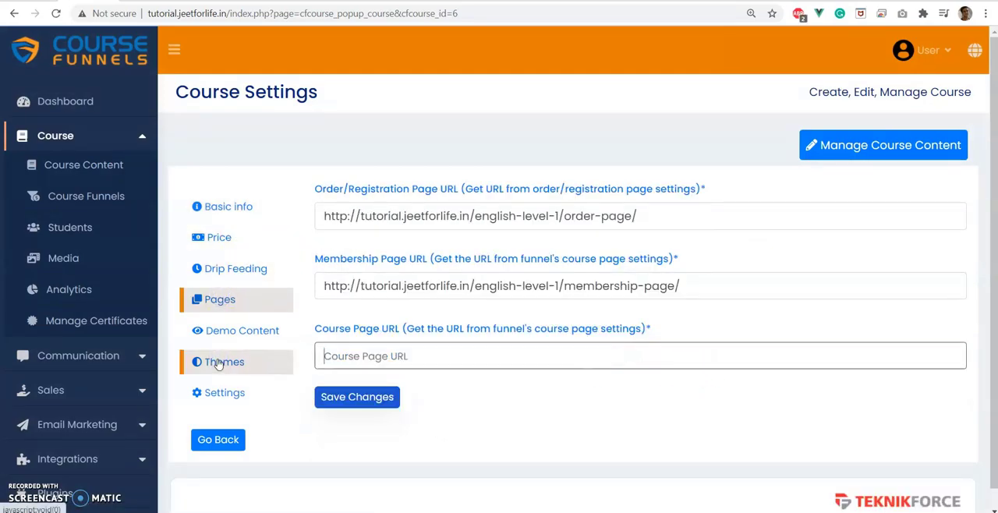
pyautogui.hotkey('ctrl', 'v')
pyautogui.click(320, 398)
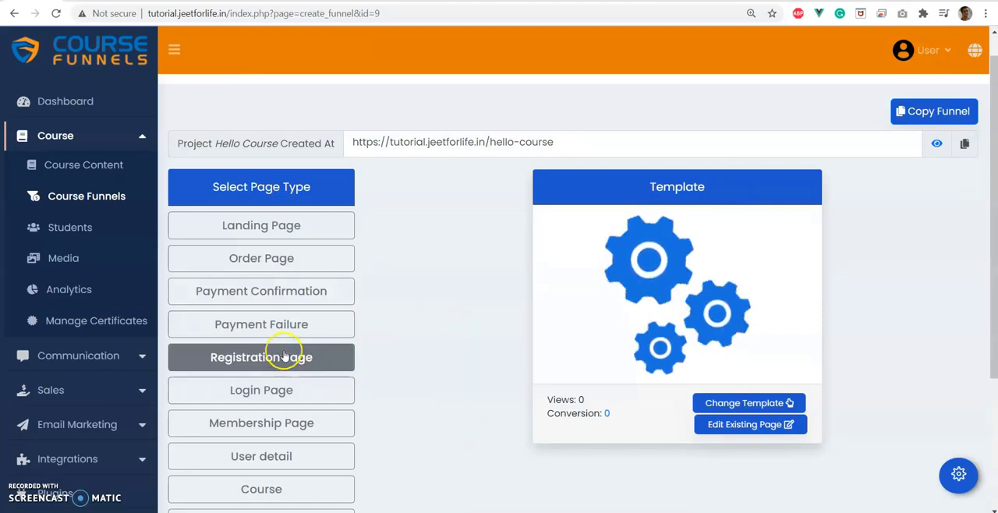
# Turn on the Verified Registration Page option in the Hello Course funnel's Registration Page settings.
pyautogui.click(261, 386)
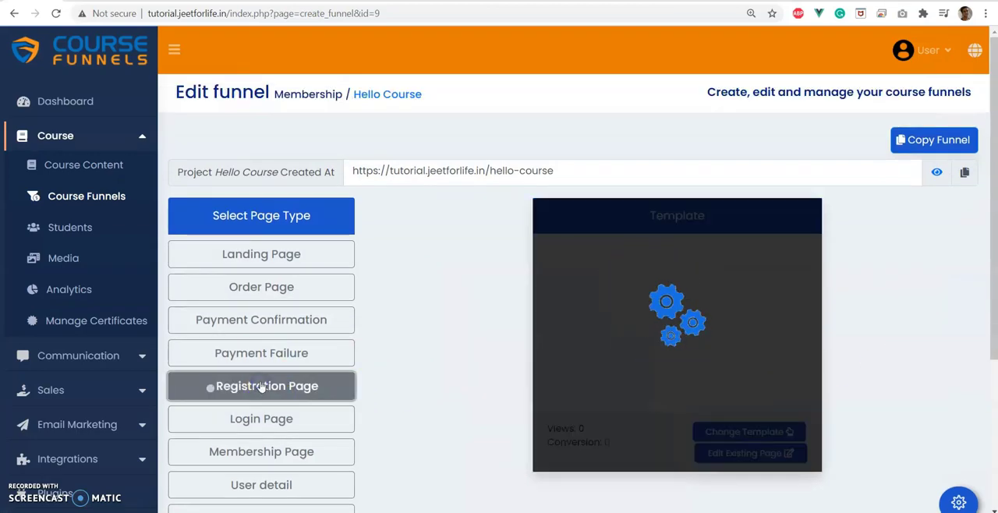
pyautogui.click(958, 501)
pyautogui.scroll(-2, 408, 330)
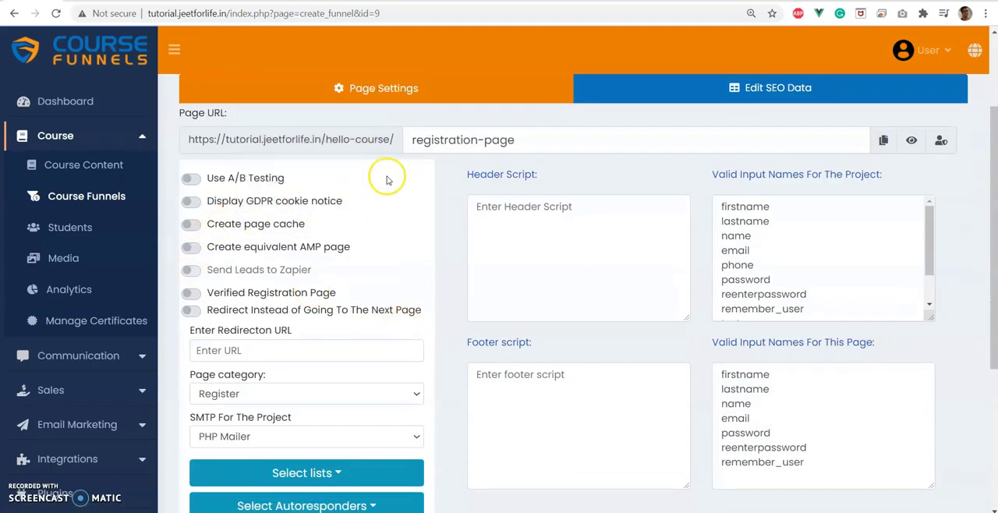
pyautogui.scroll(2, 593, 180)
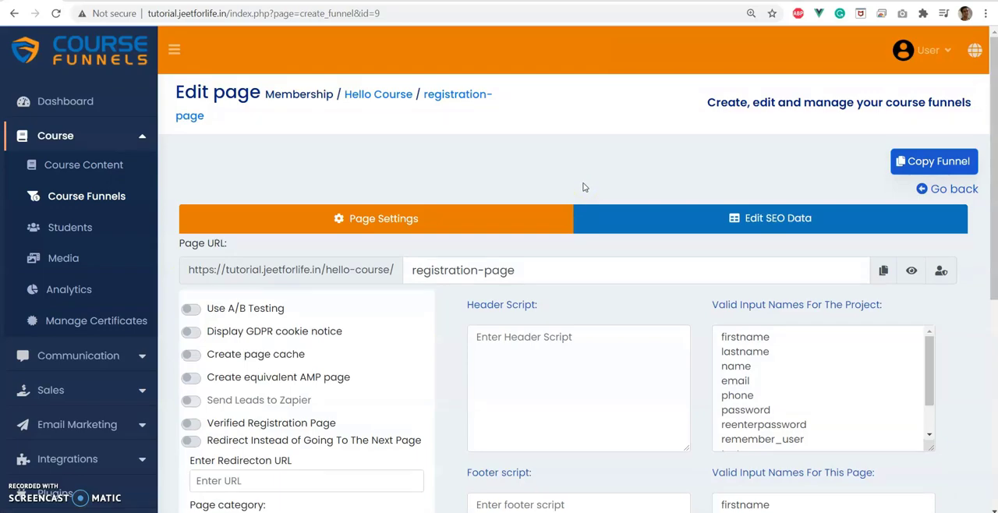
pyautogui.scroll(-1, 585, 187)
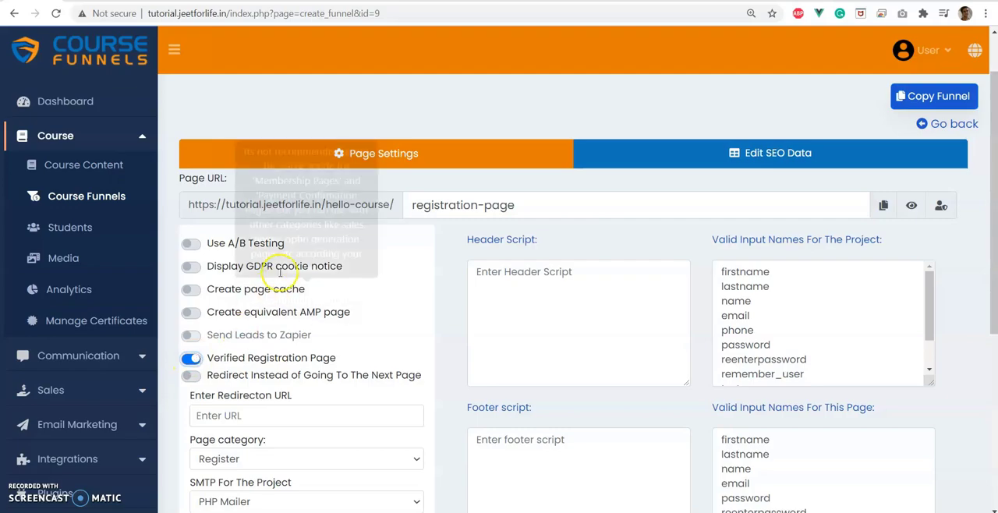
# Try to register on the live registration page with a name, email and password, and return to the page settings.
pyautogui.click(374, 1)
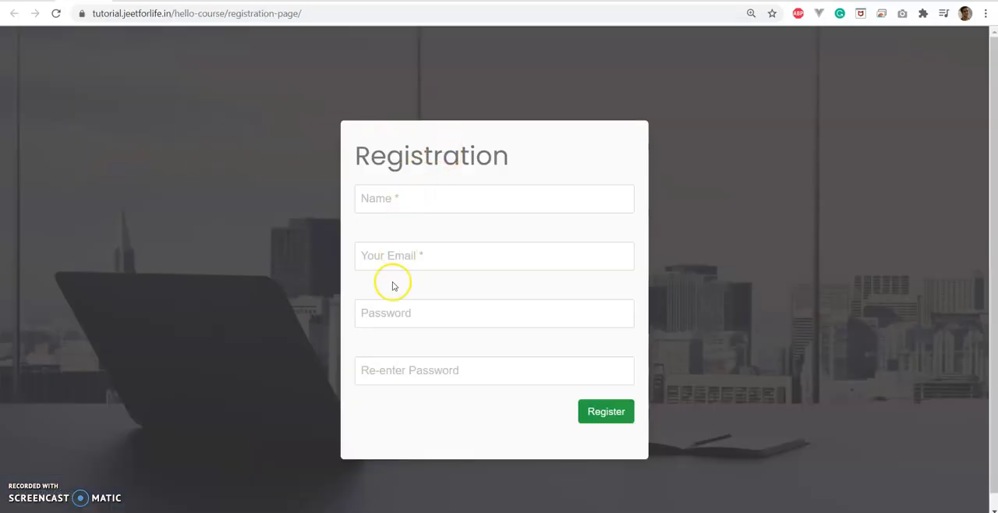
pyautogui.click(604, 414)
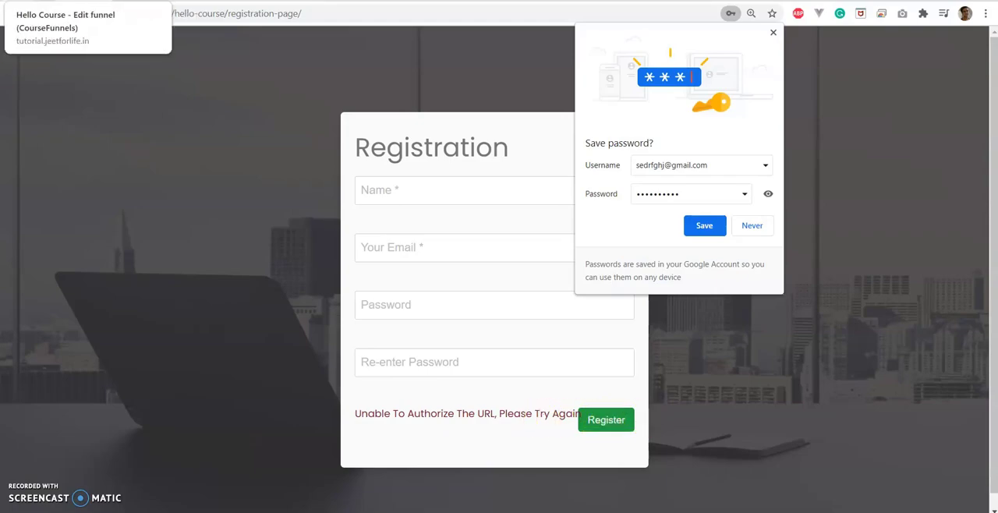
pyautogui.click(40, 2)
pyautogui.scroll(2, 285, 212)
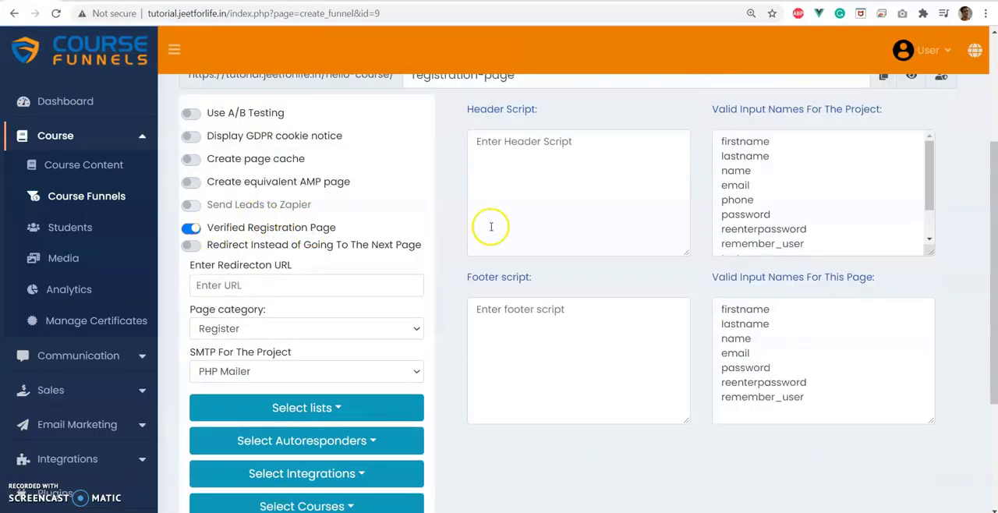
# Copy the verified membership link from the Hello Course Registration Page settings and paste it into the untitled Notepad document.
pyautogui.scroll(2, 480, 232)
pyautogui.click(957, 126)
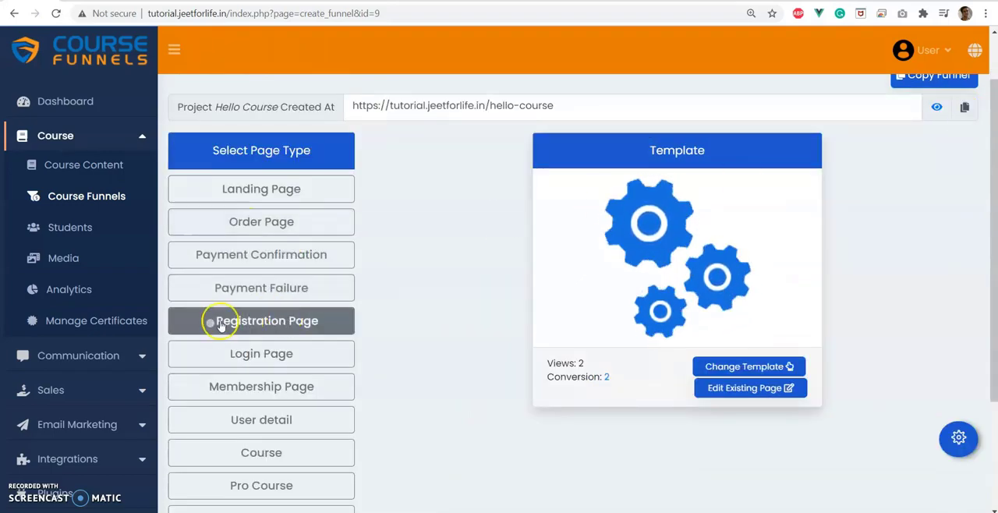
pyautogui.click(249, 318)
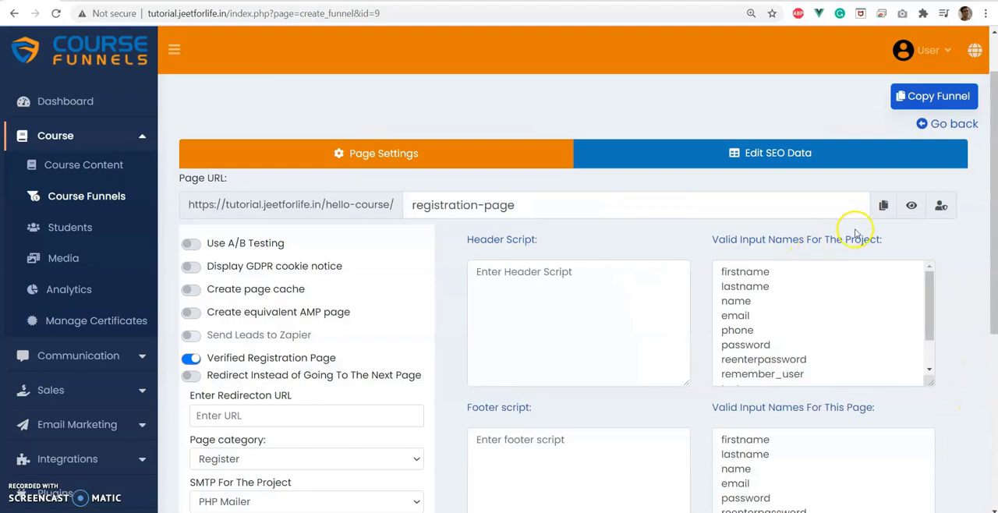
pyautogui.click(942, 207)
pyautogui.hotkey('alt', 'Tab')
pyautogui.hotkey('ctrl', 'v')
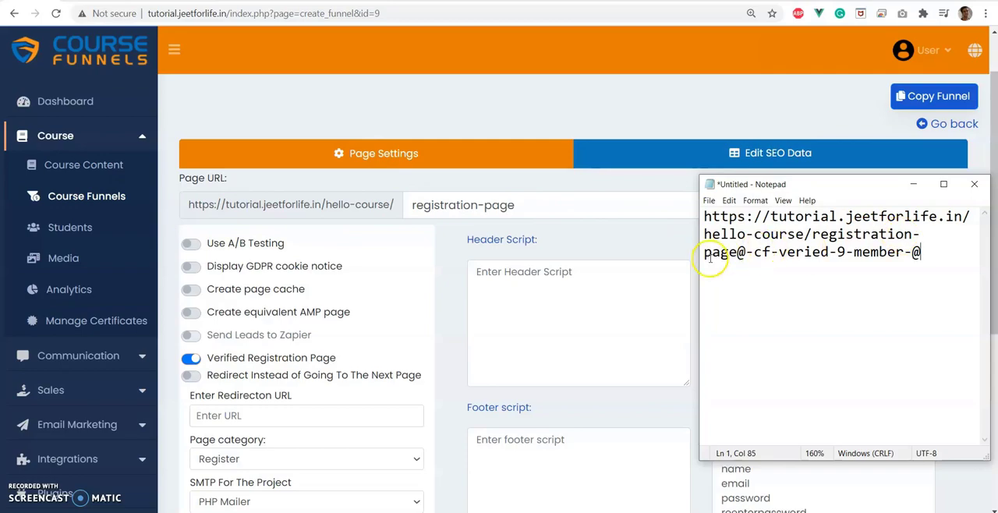
# Examine the registration page address portion of the link in Notepad and return to the browser.
pyautogui.moveTo(740, 252); pyautogui.dragTo(692, 218)
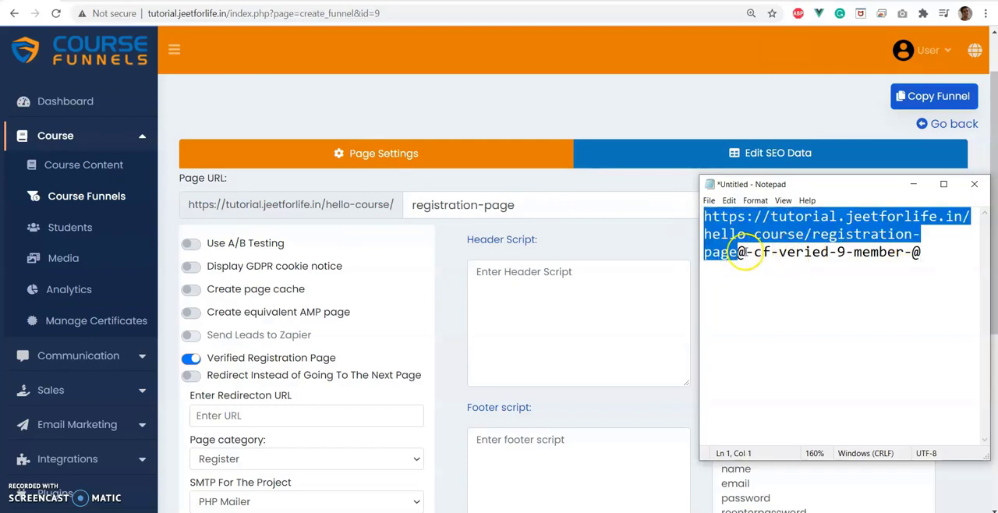
pyautogui.click(927, 252)
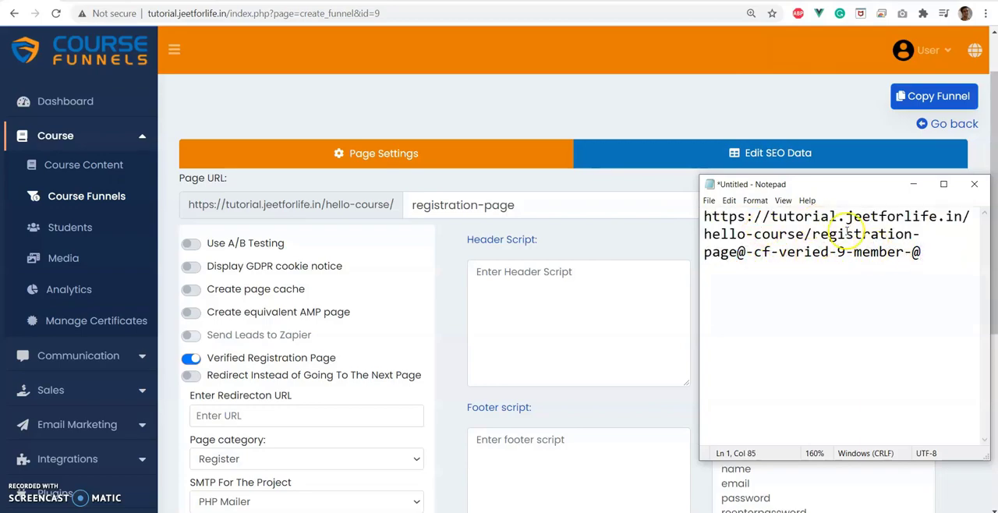
pyautogui.click(605, 239)
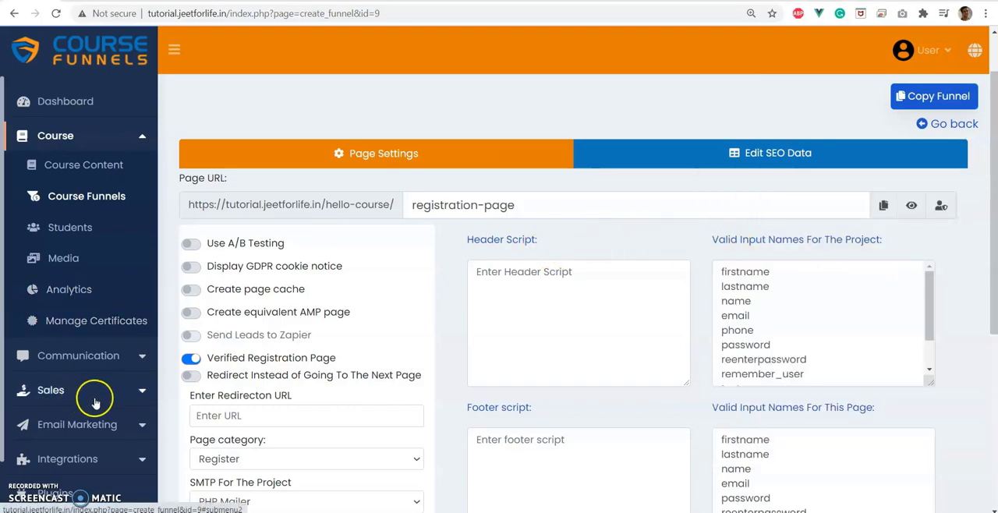
# Create a new course funnel named "Free course demo" with the course type Free, keeping the suggested free-course-demo URL.
pyautogui.scroll(-1, 76, 369)
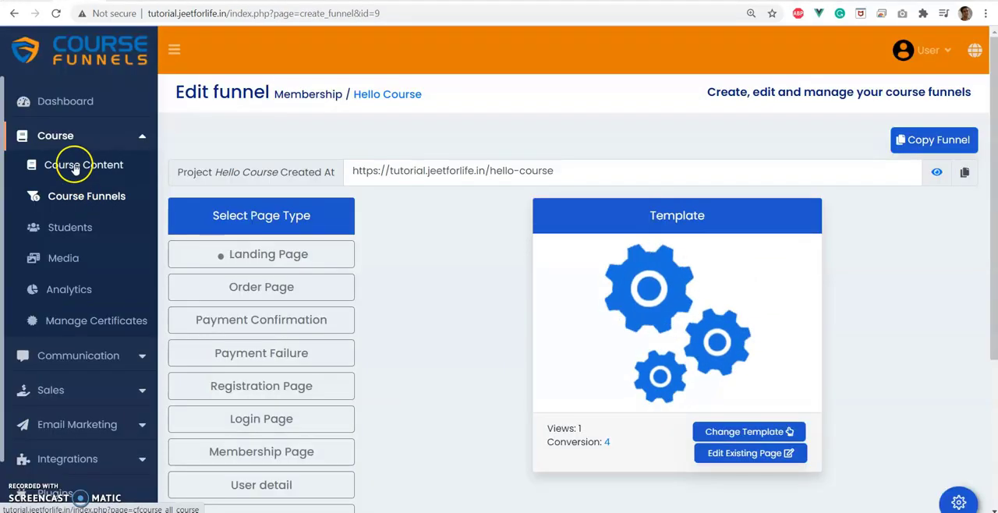
pyautogui.click(87, 199)
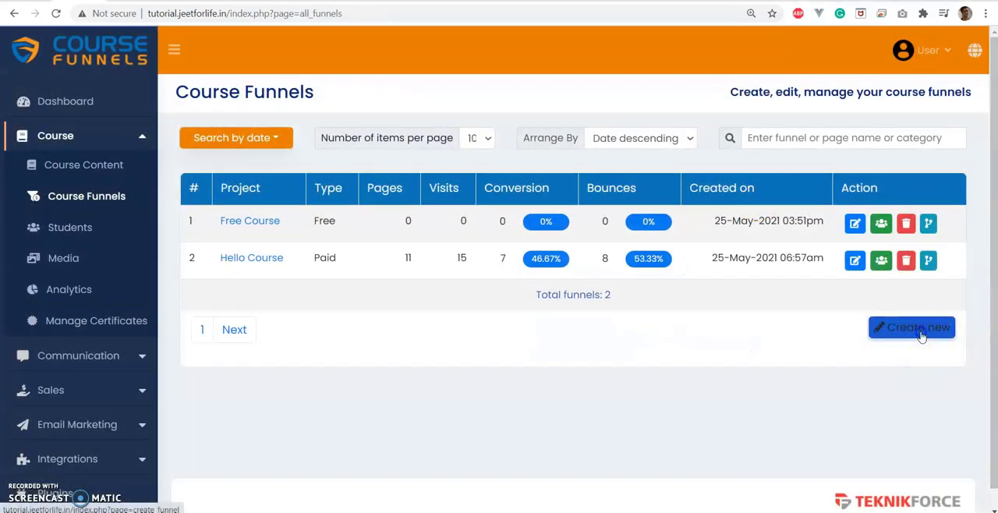
pyautogui.click(920, 333)
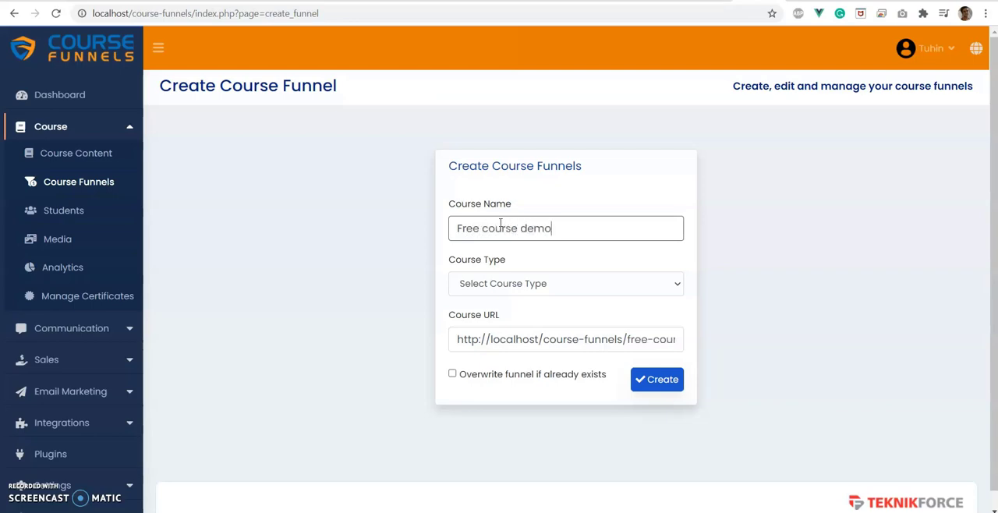
pyautogui.click(630, 373)
pyautogui.moveTo(628, 339); pyautogui.dragTo(794, 337)
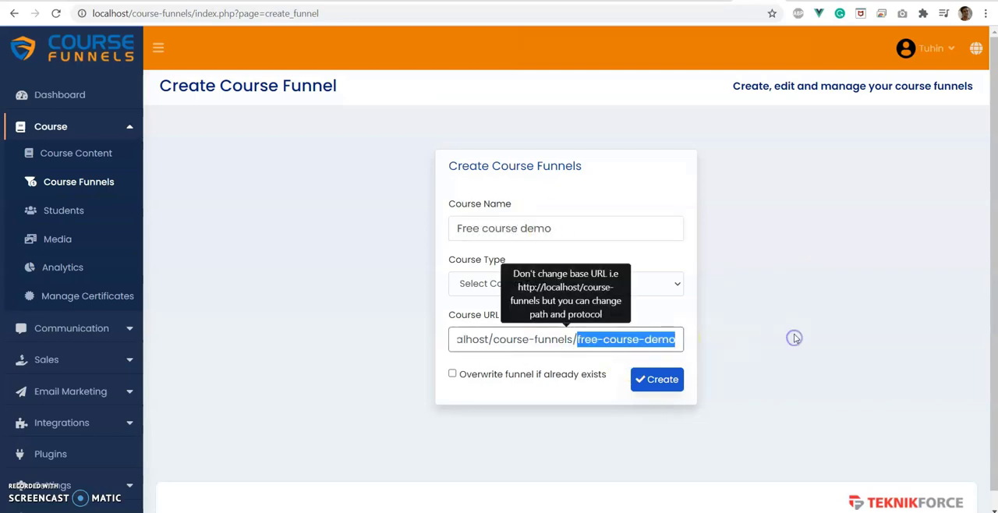
pyautogui.click(478, 283)
pyautogui.click(463, 315)
pyautogui.click(658, 382)
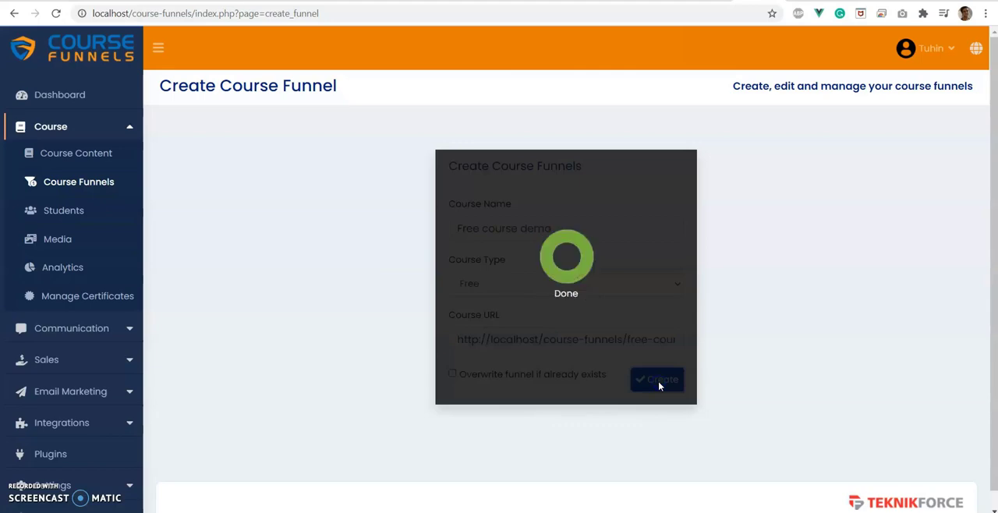
# Open the settings of the new funnel's Registration Page and expand the list of courses that can be assigned to it.
pyautogui.click(223, 262)
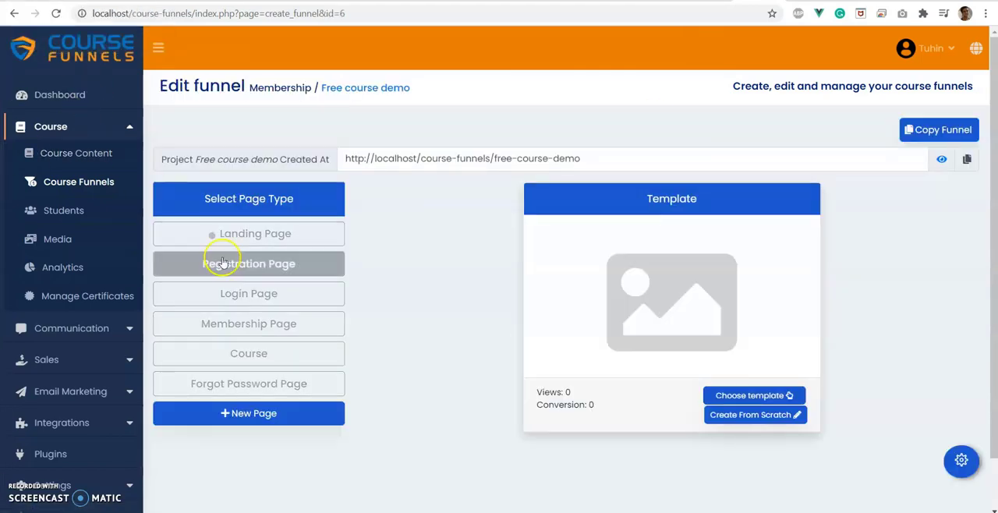
pyautogui.click(224, 239)
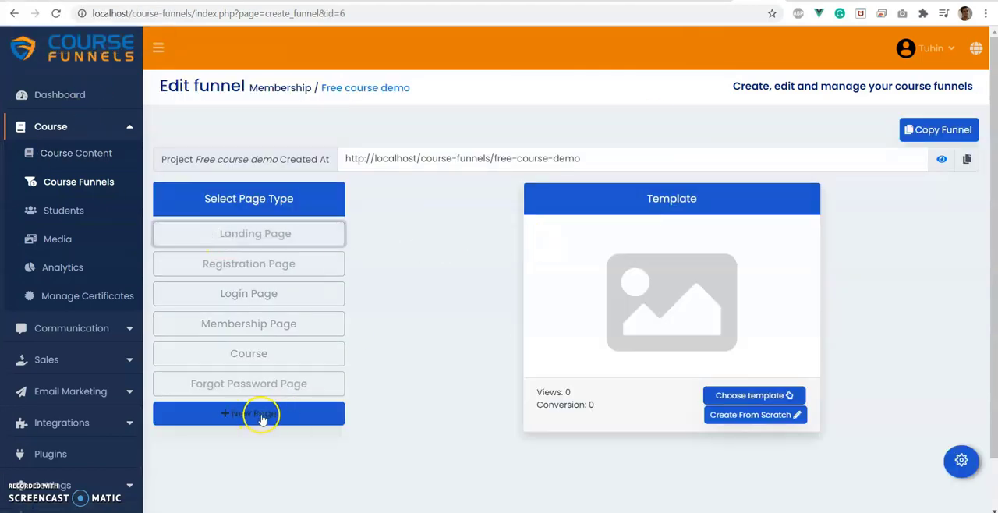
pyautogui.click(269, 266)
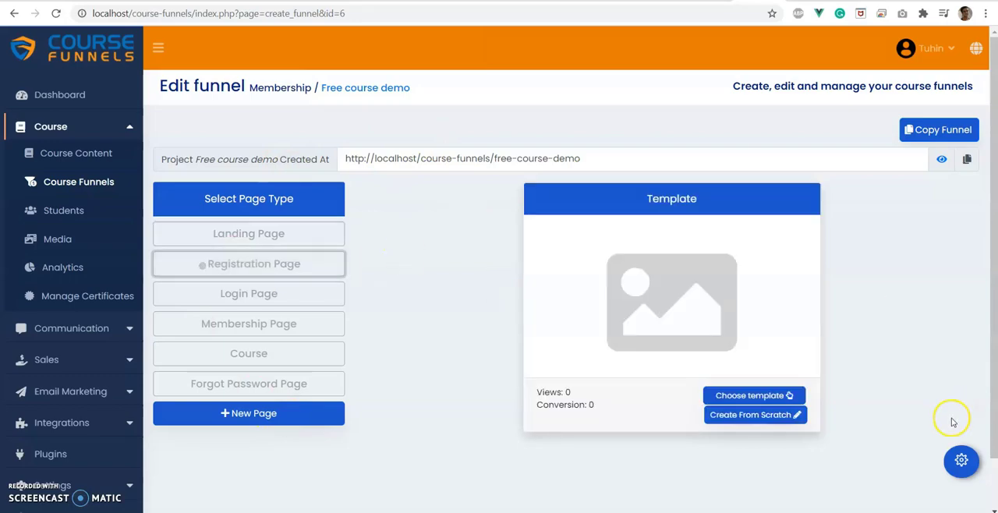
pyautogui.click(961, 460)
pyautogui.scroll(-2, 382, 377)
pyautogui.scroll(-2, 380, 379)
pyautogui.click(269, 381)
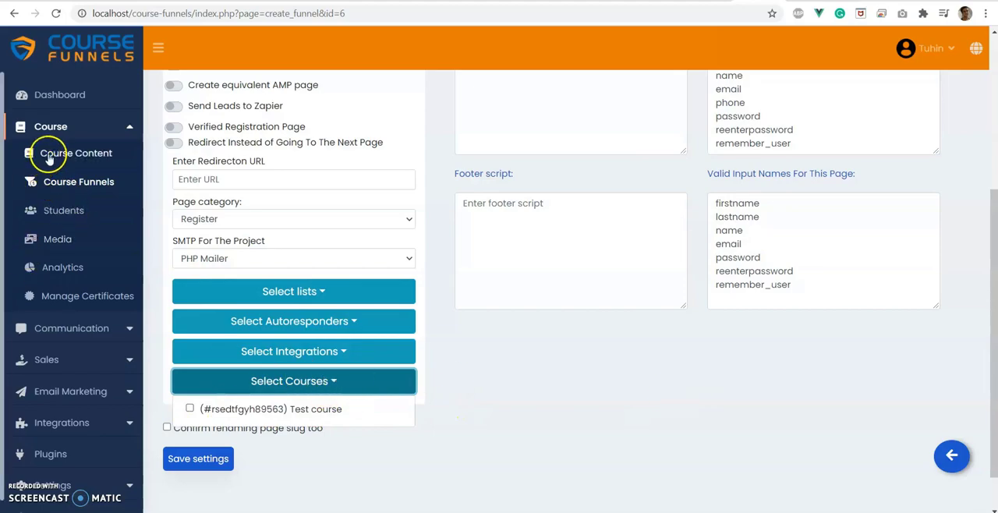
# Leave the page settings and select the Registration Page among the Free course demo funnel's page types.
pyautogui.click(951, 456)
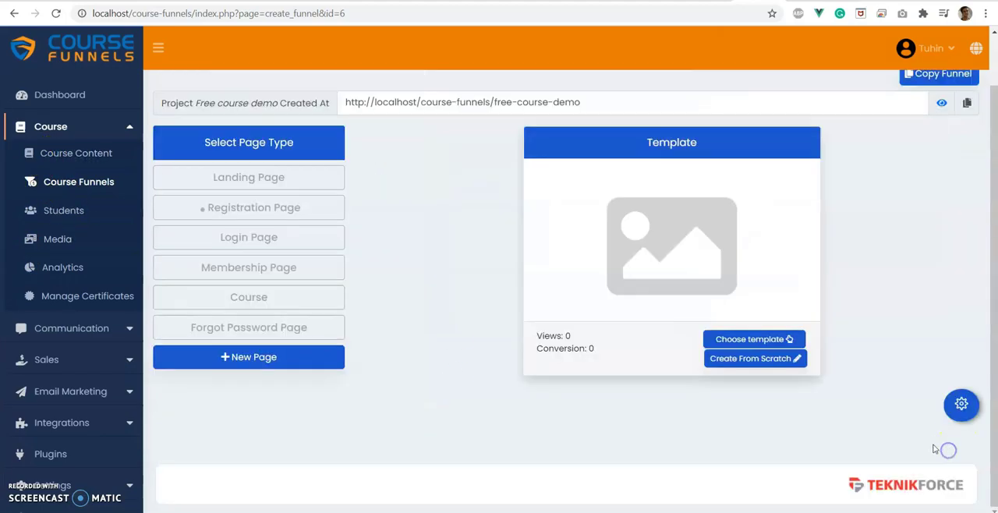
pyautogui.click(227, 207)
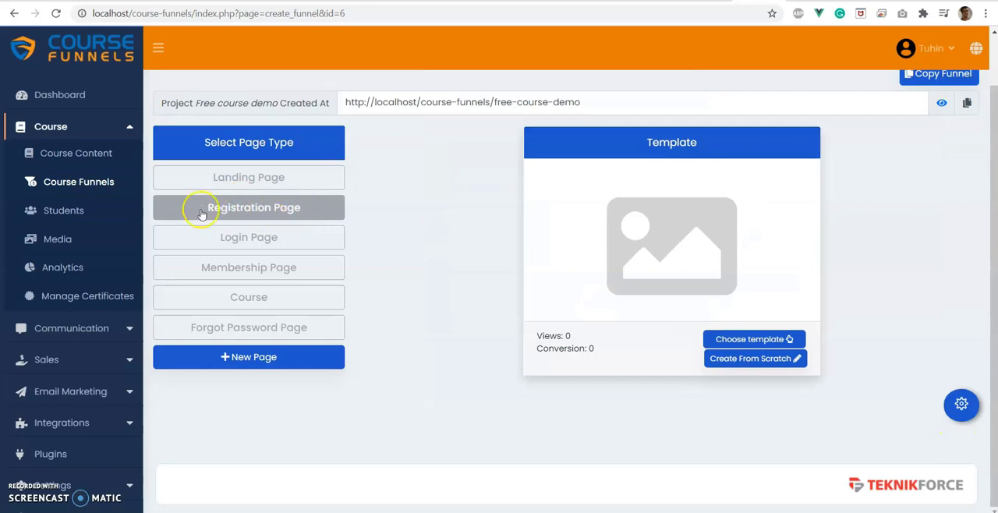
pyautogui.click(237, 208)
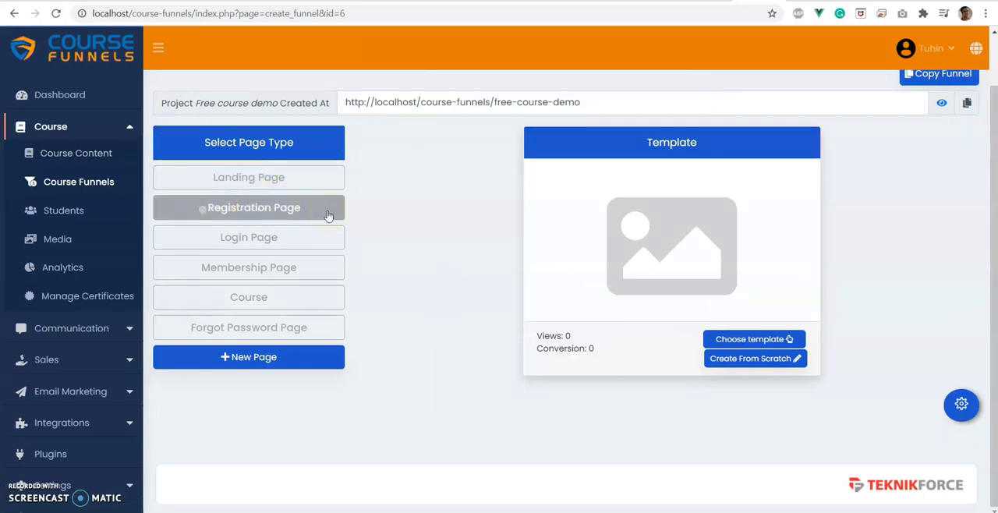